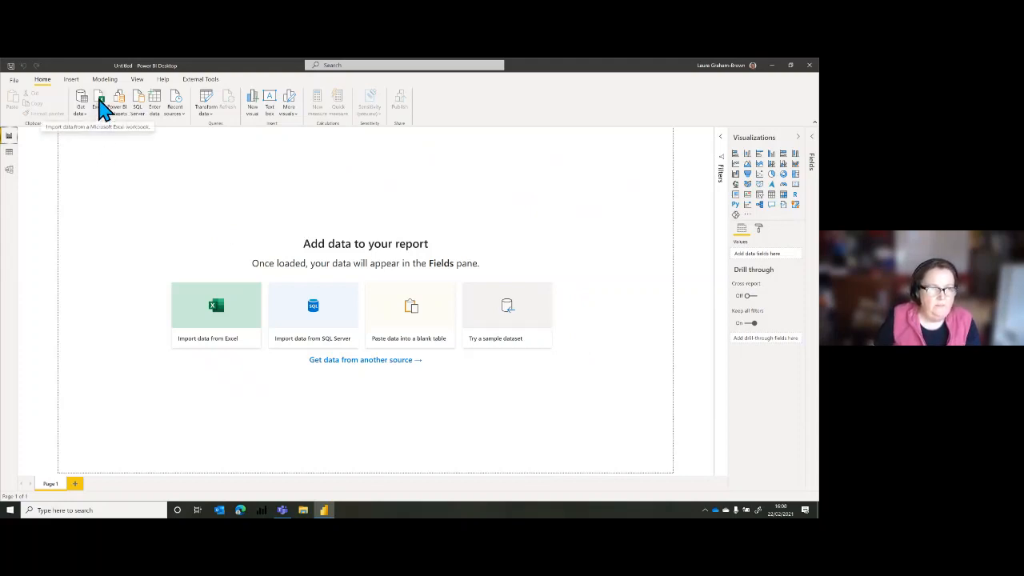
# Import the PERSONS sheet from the ukpppsumpop18 Excel workbook and open it in the Power Query Editor for transformation.
pyautogui.click(101, 107)
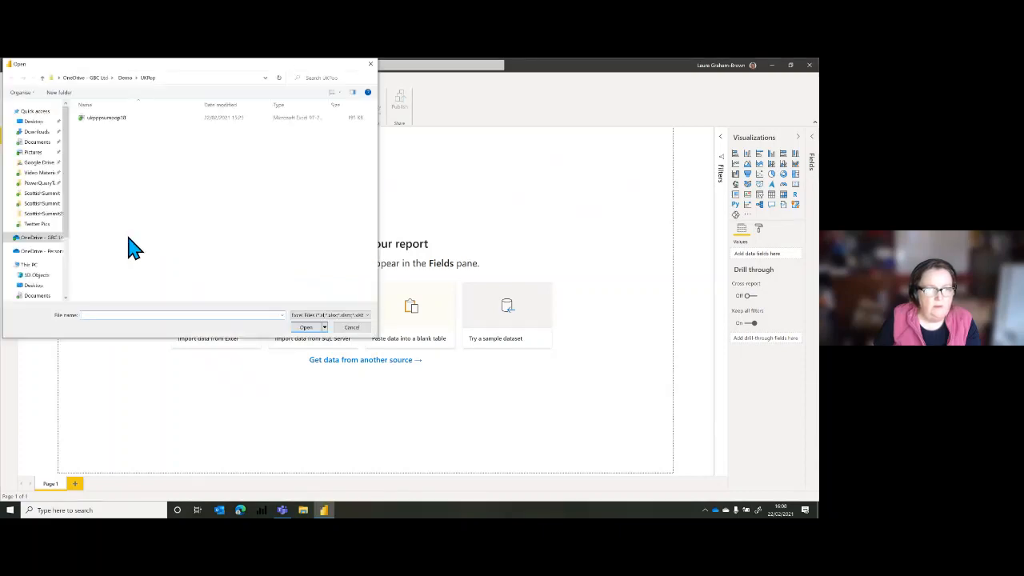
pyautogui.click(124, 120)
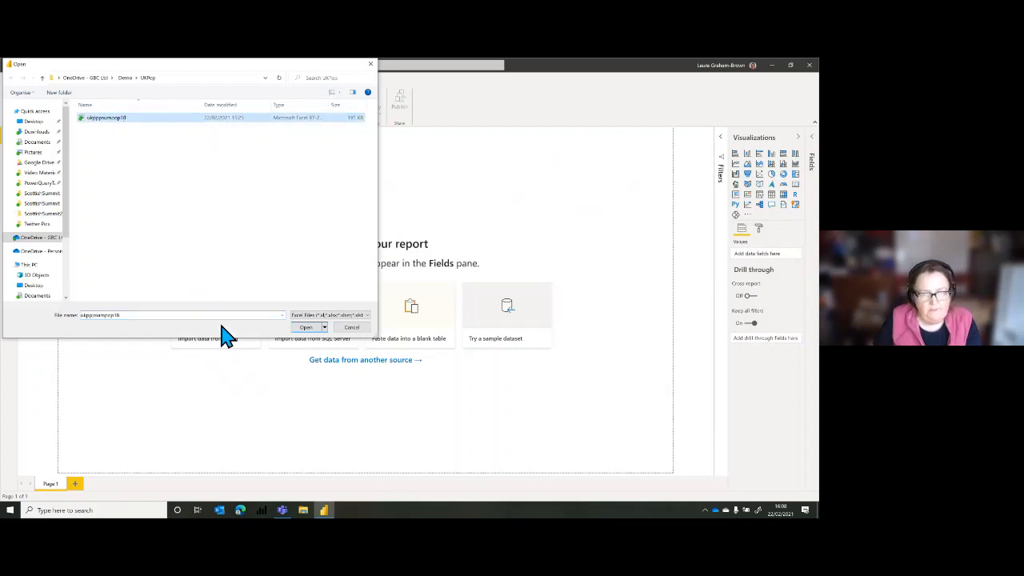
pyautogui.click(303, 329)
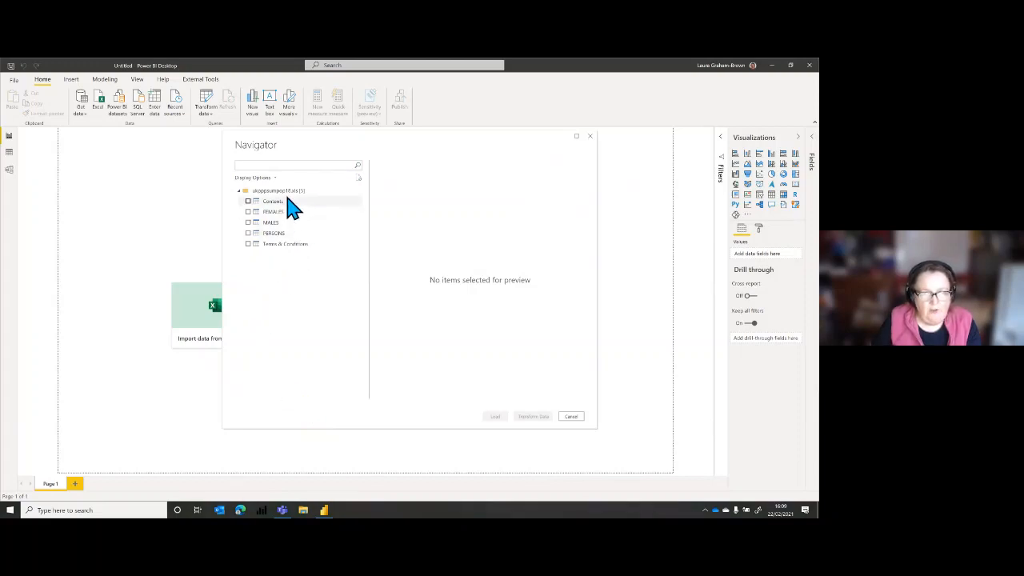
pyautogui.click(248, 233)
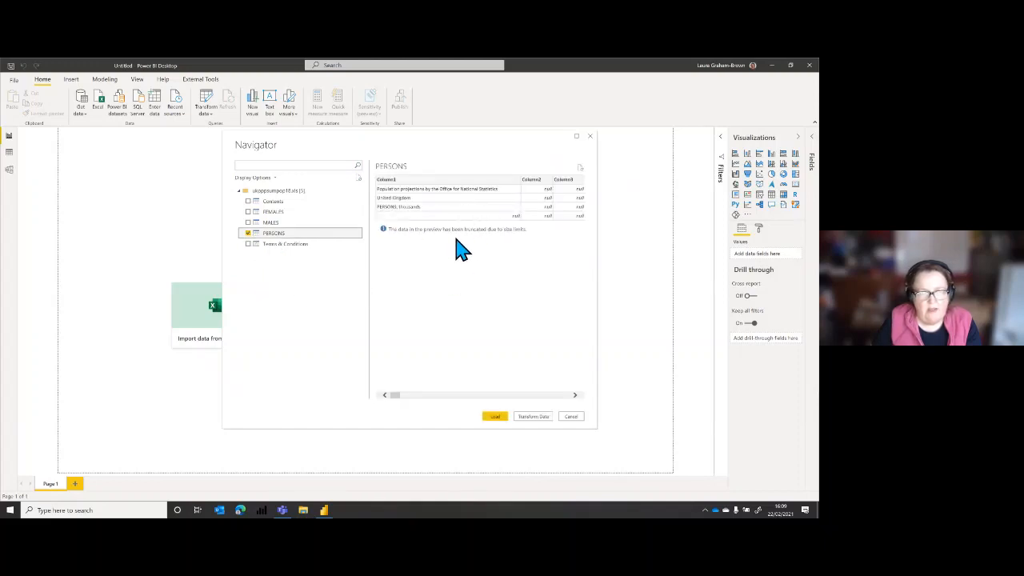
pyautogui.moveTo(395, 397)
pyautogui.mouseDown()
pyautogui.moveTo(580, 392)
pyautogui.moveTo(373, 396)
pyautogui.moveTo(592, 396)
pyautogui.moveTo(398, 416)
pyautogui.mouseUp()
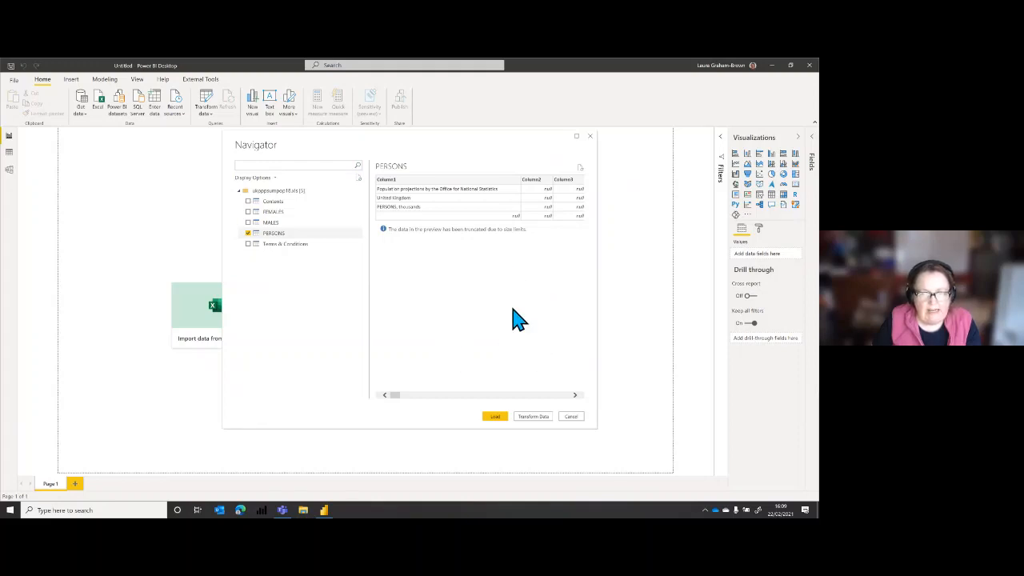
pyautogui.click(533, 418)
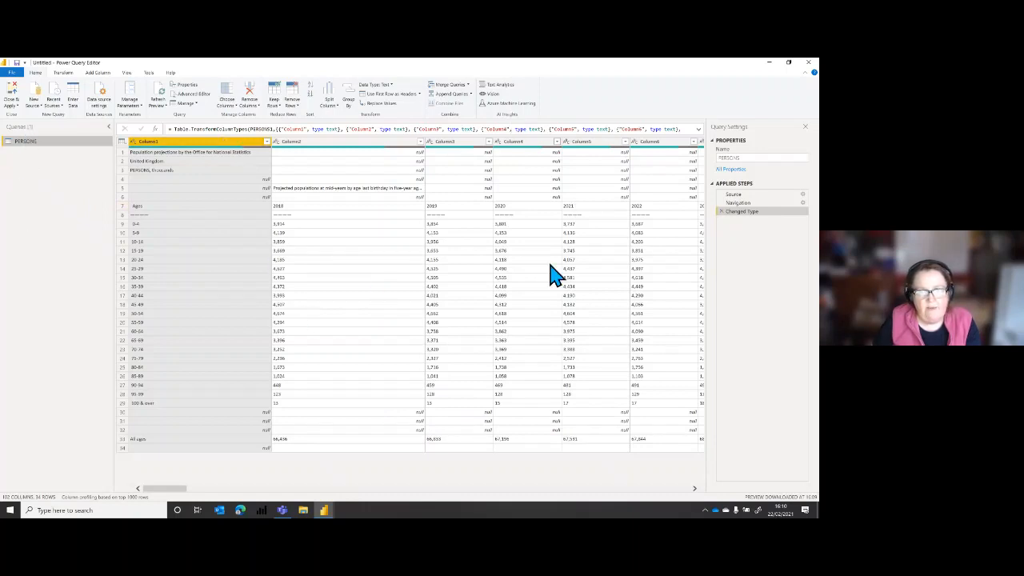
# Rename the PERSONS query as Population.
pyautogui.click(746, 156)
pyautogui.doubleClick(716, 158)
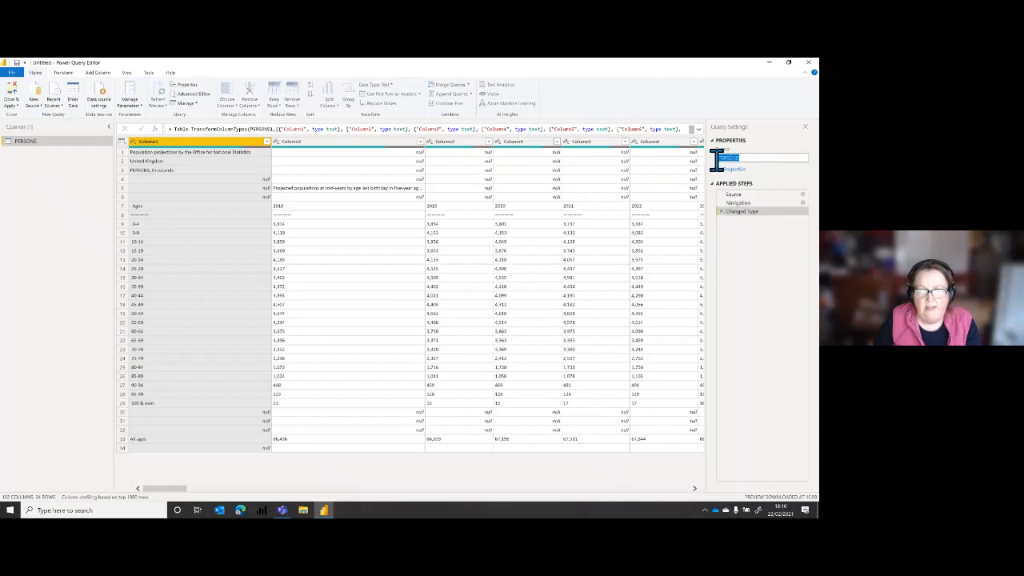
pyautogui.write('Population')
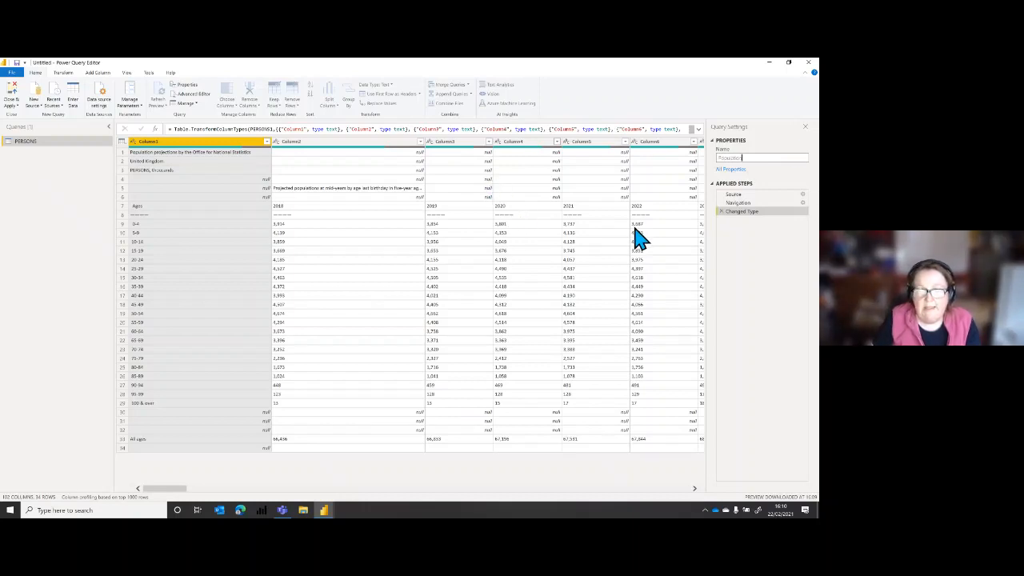
# Review the query's Source, Navigation and Changed Type applied steps one after another.
pyautogui.click(738, 196)
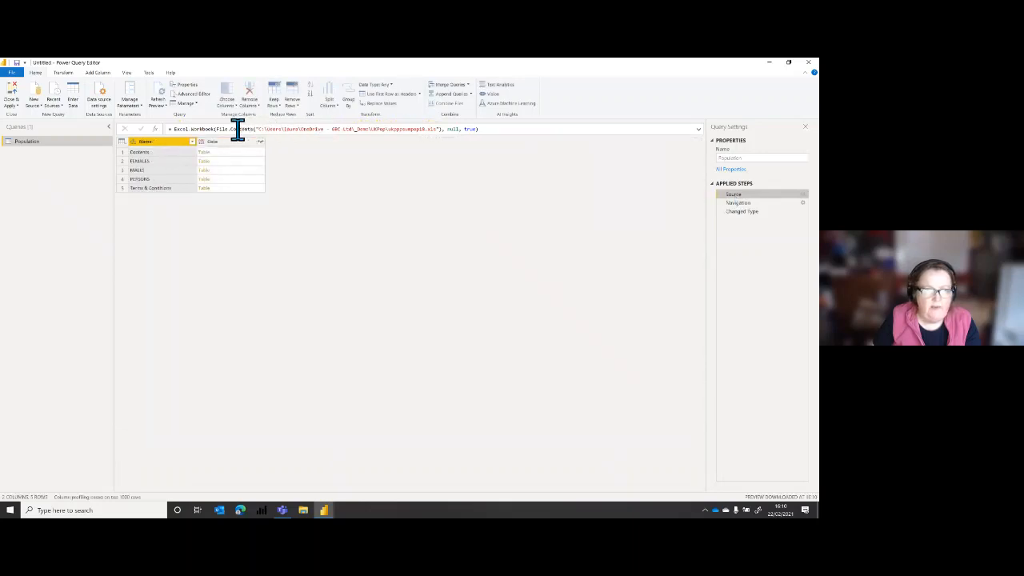
pyautogui.click(744, 203)
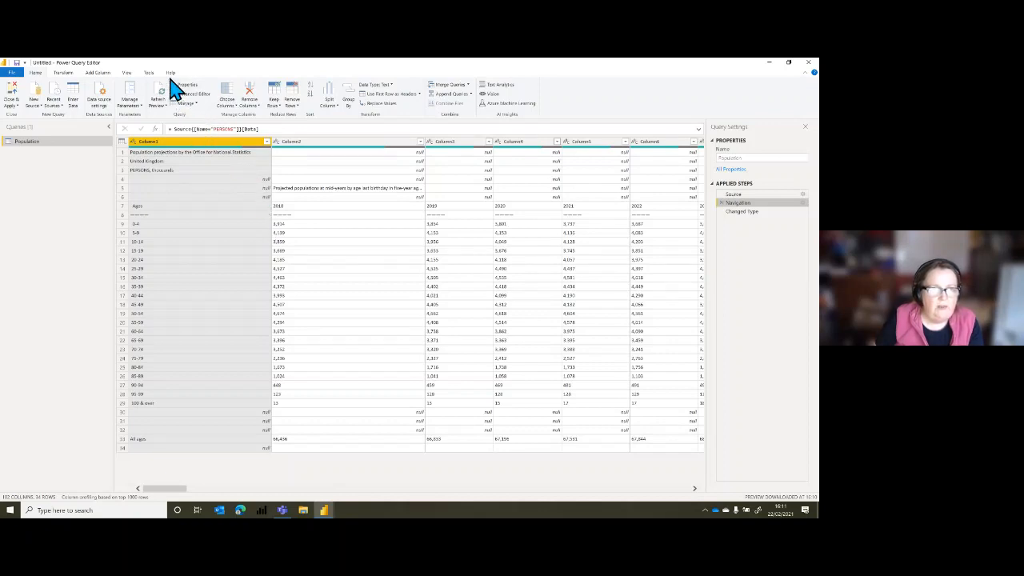
pyautogui.click(126, 72)
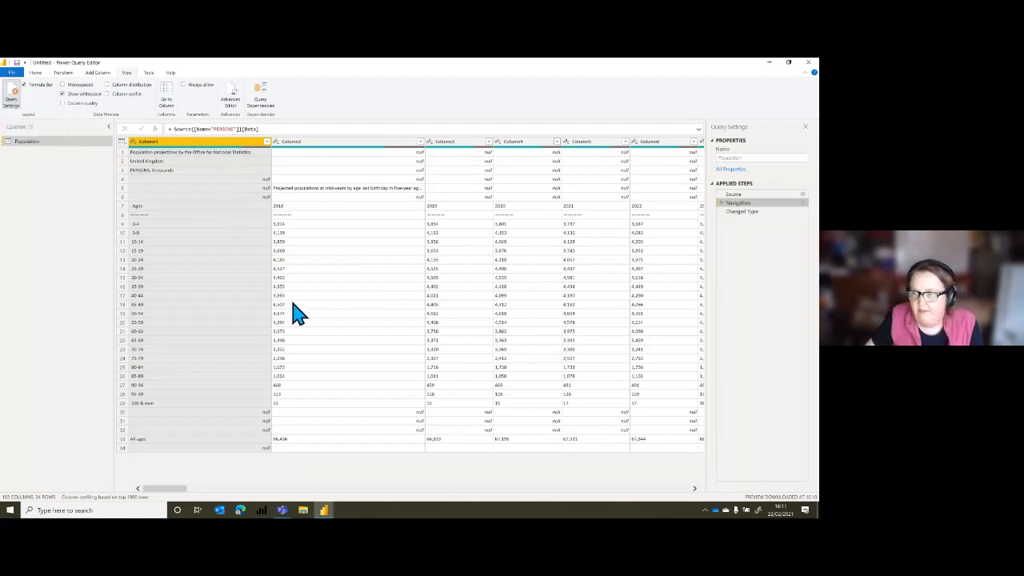
pyautogui.click(743, 212)
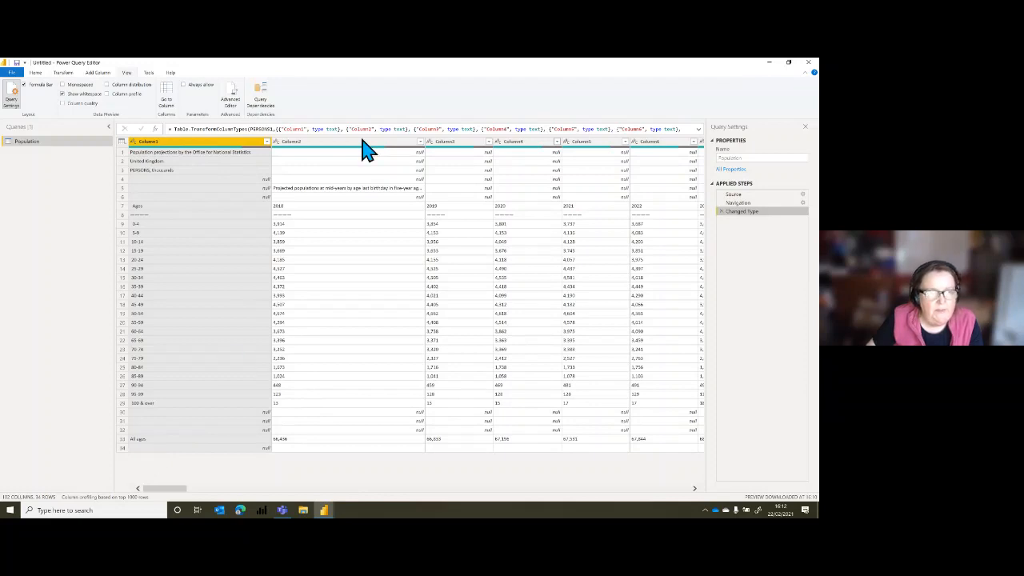
# Remove the top 6 rows from the Population table and review the settings of that applied step.
pyautogui.click(64, 73)
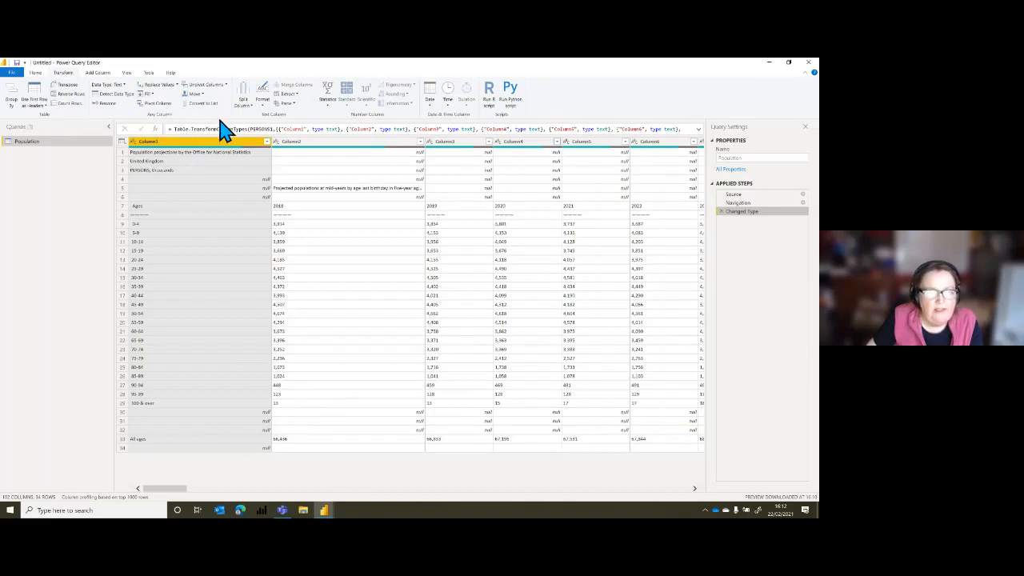
pyautogui.click(36, 73)
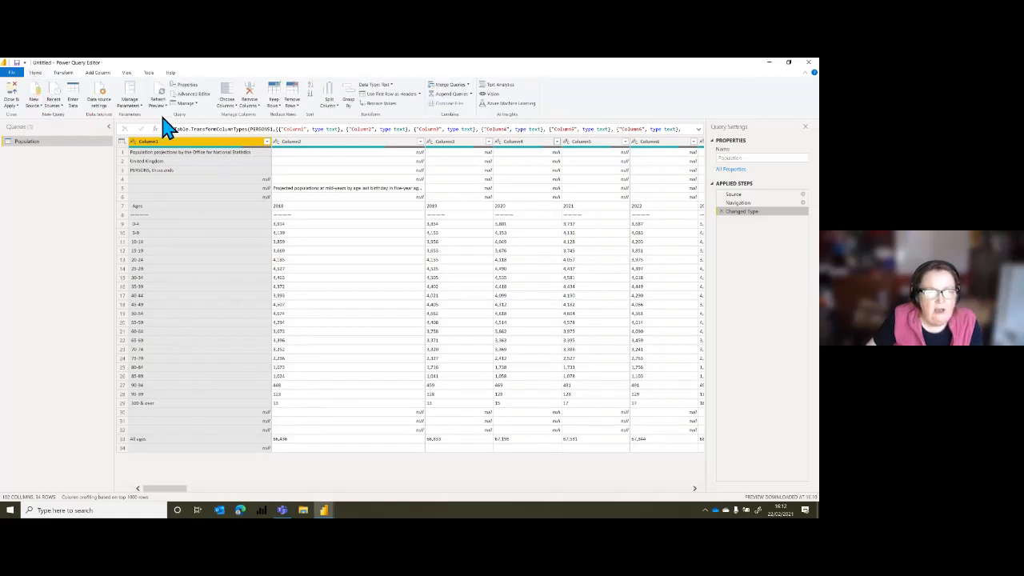
pyautogui.click(292, 104)
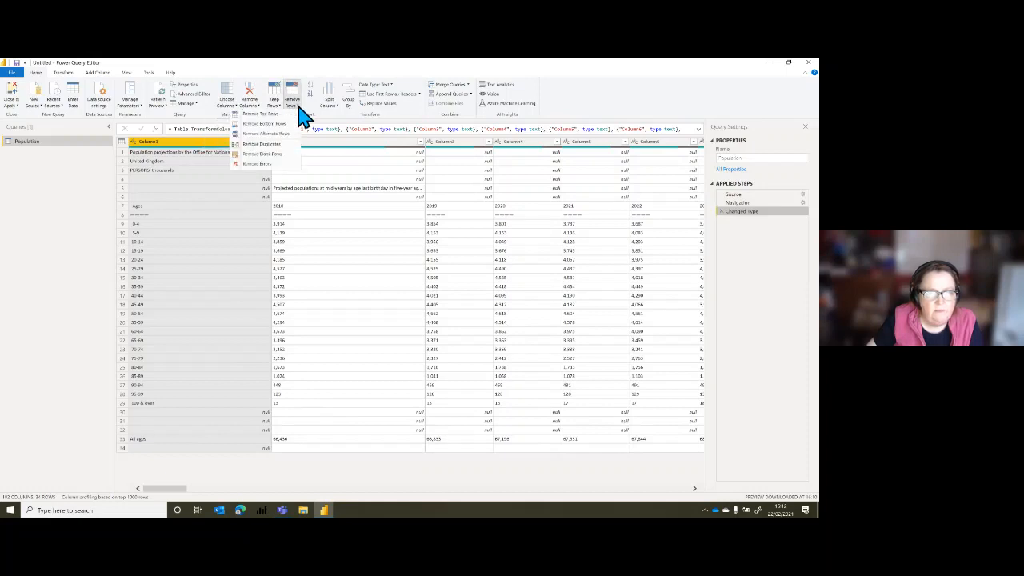
pyautogui.click(257, 116)
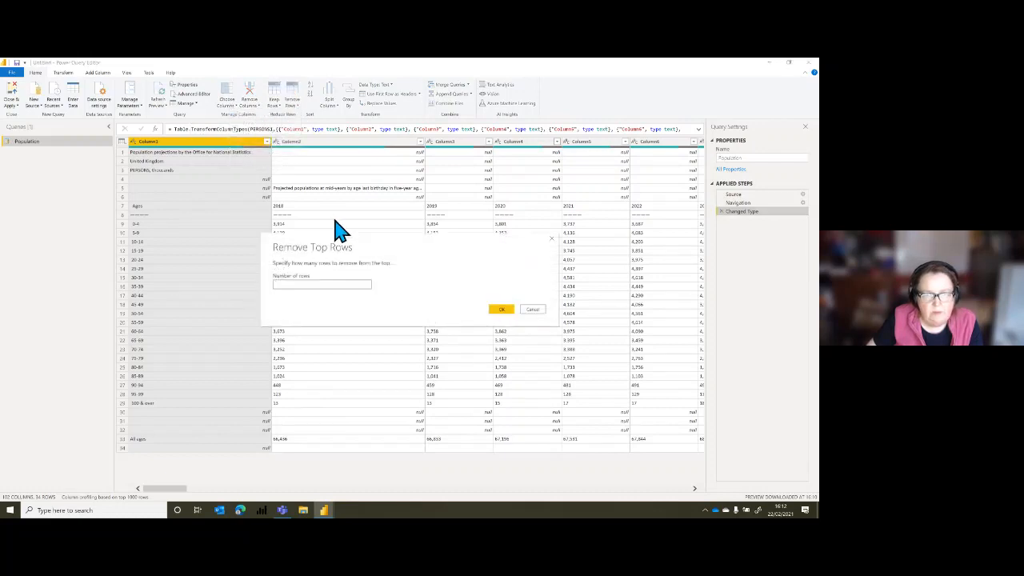
pyautogui.click(292, 285)
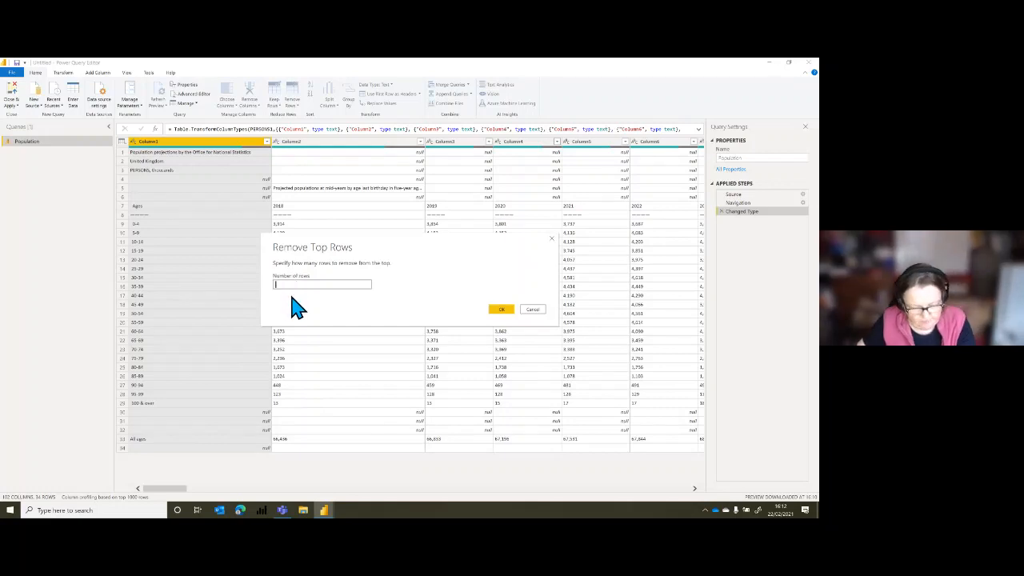
pyautogui.write('6')
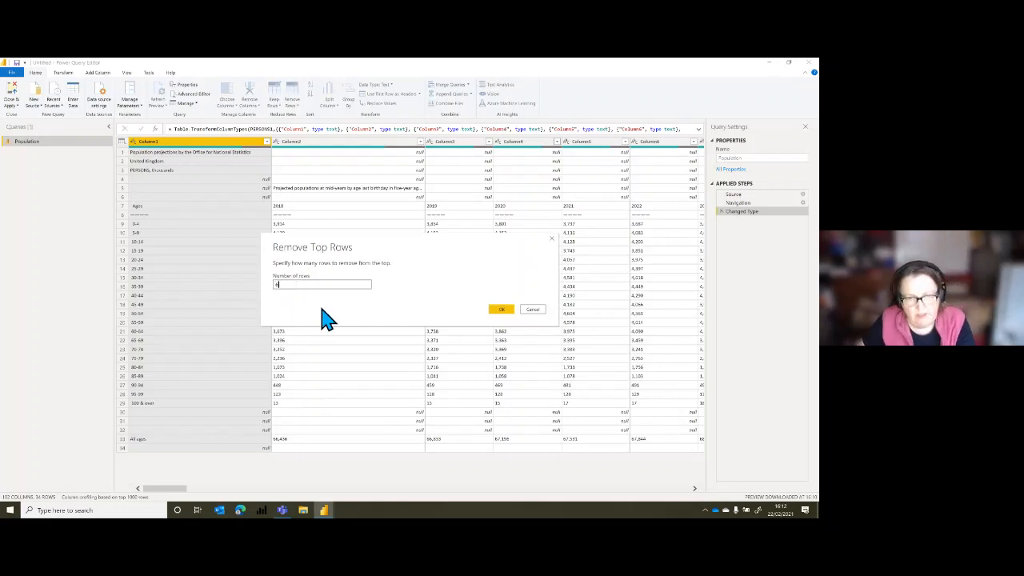
pyautogui.click(501, 311)
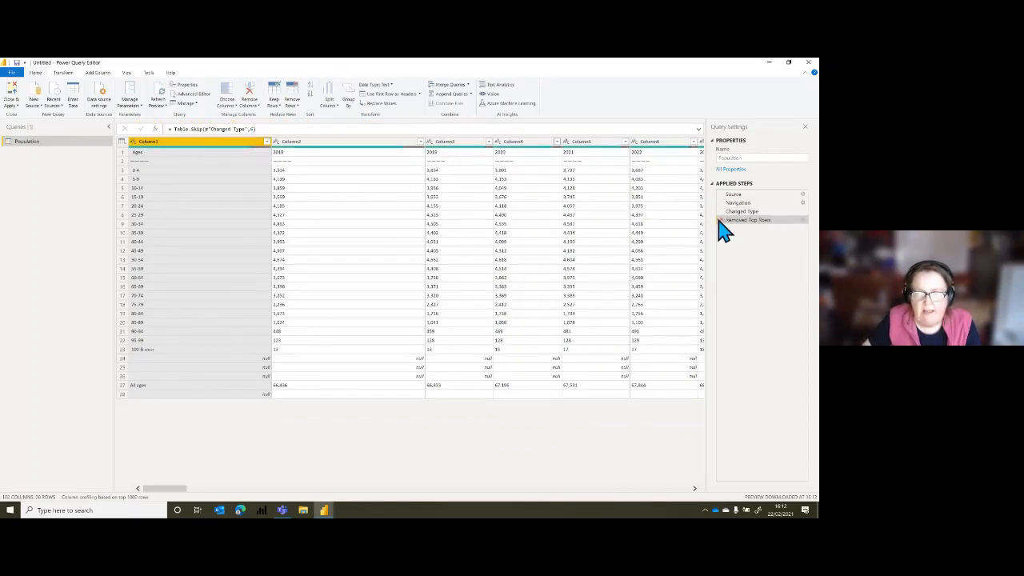
pyautogui.click(804, 221)
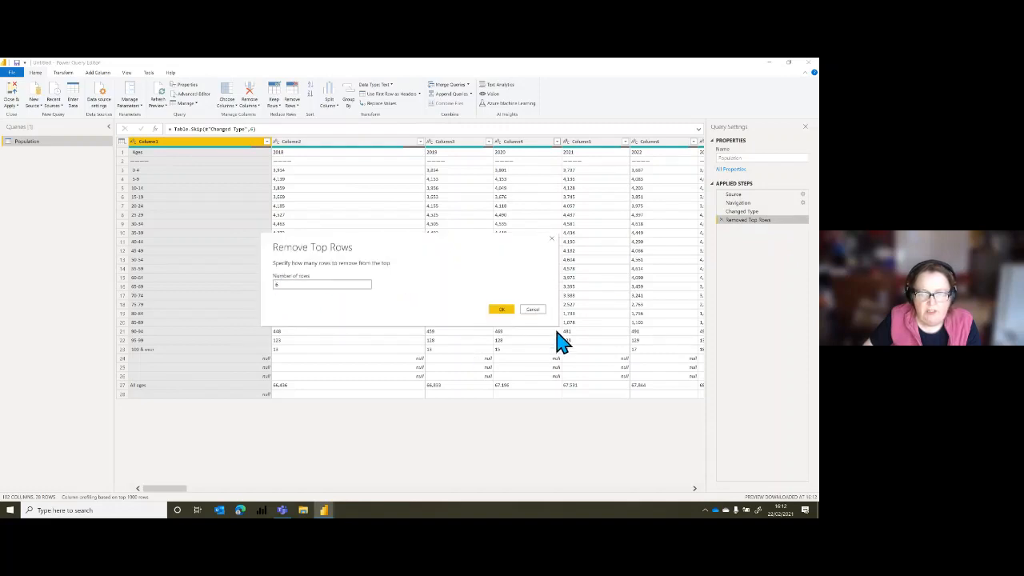
pyautogui.click(532, 309)
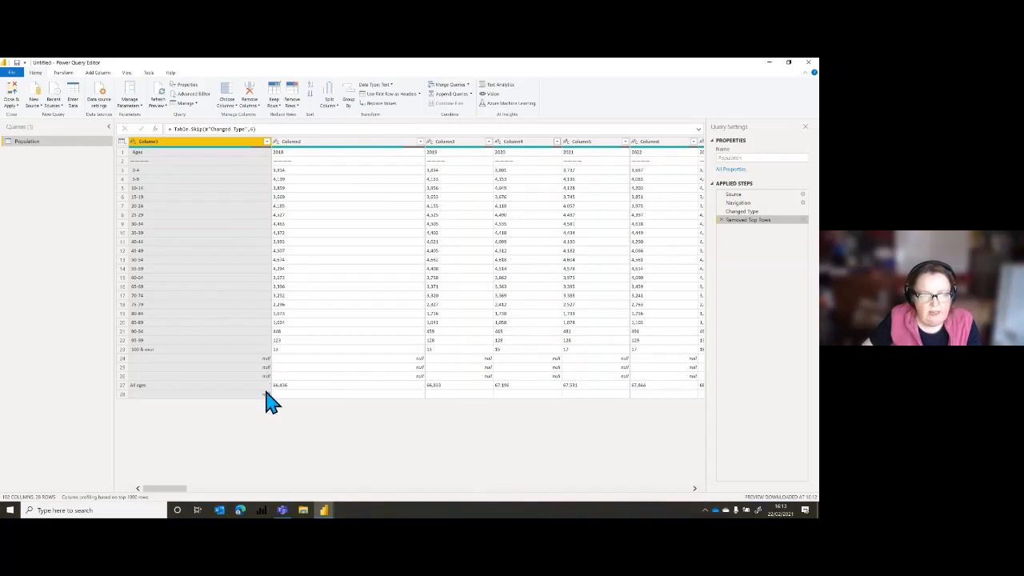
# Remove the bottom 5 rows from the Population table.
pyautogui.click(297, 104)
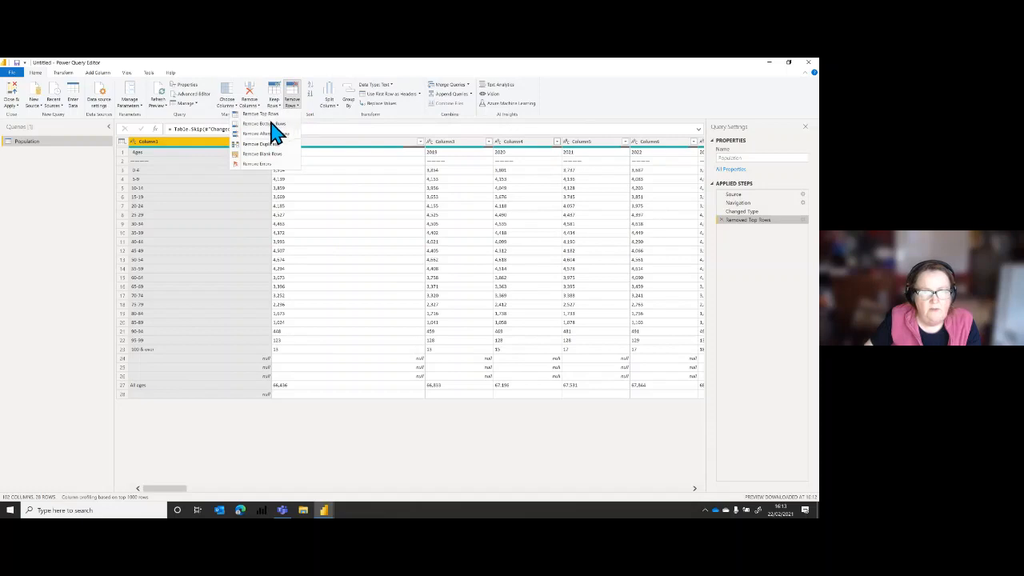
pyautogui.click(272, 124)
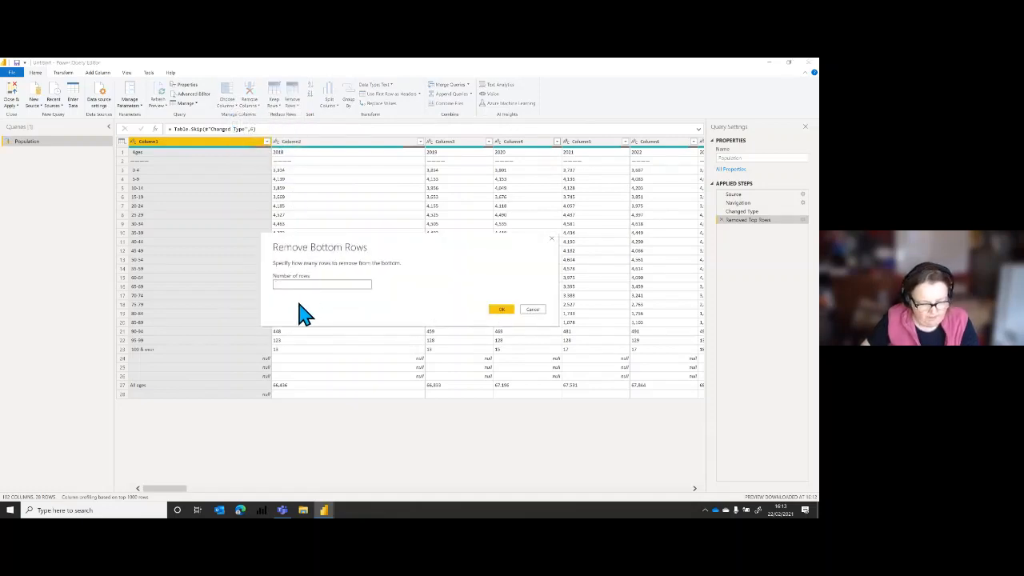
pyautogui.write('5')
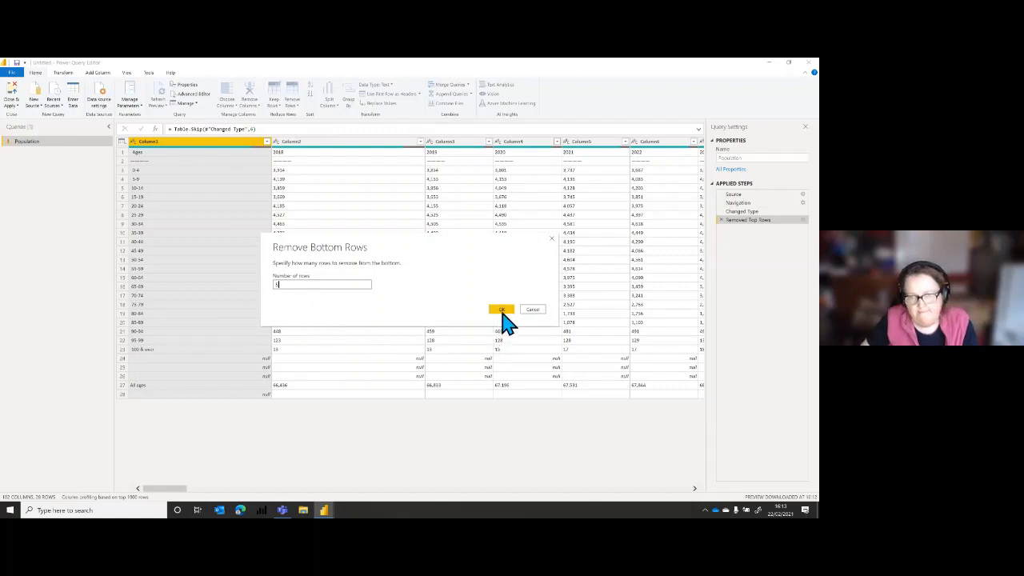
pyautogui.click(501, 310)
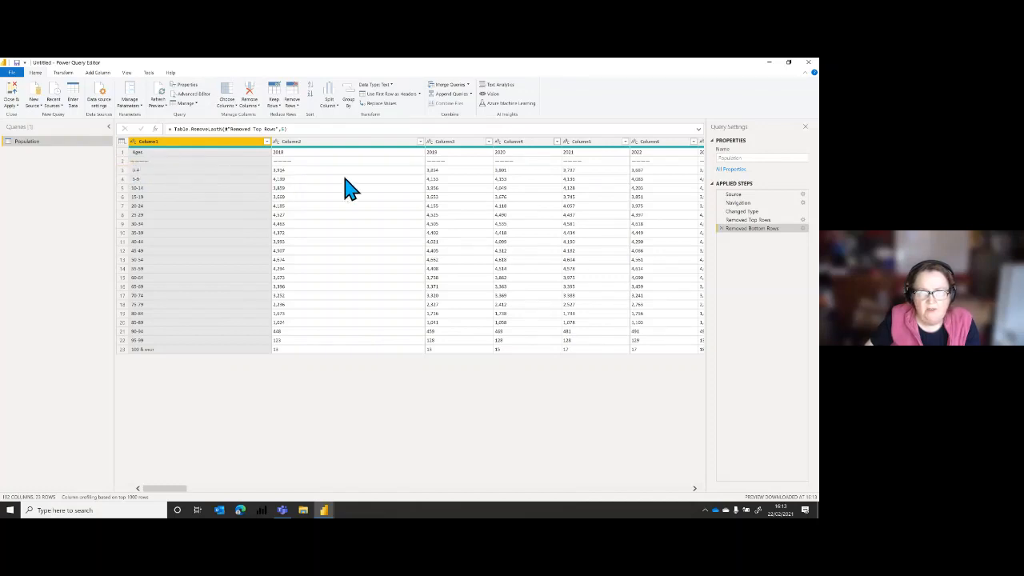
# Filter Column1 with a Does Not Equal text filter to exclude the row of dashes below the Ages heading.
pyautogui.click(159, 163)
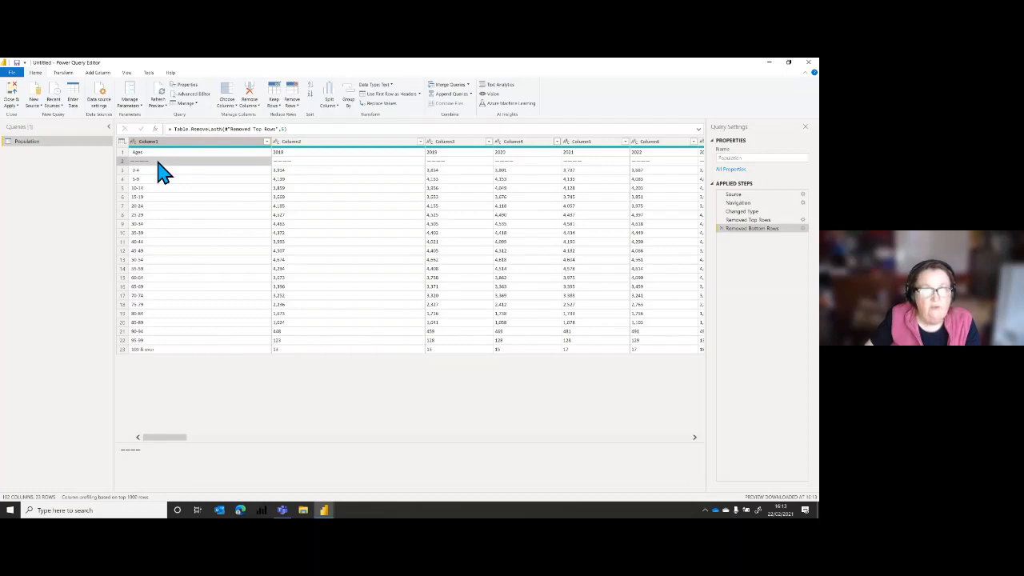
pyautogui.rightClick(158, 163)
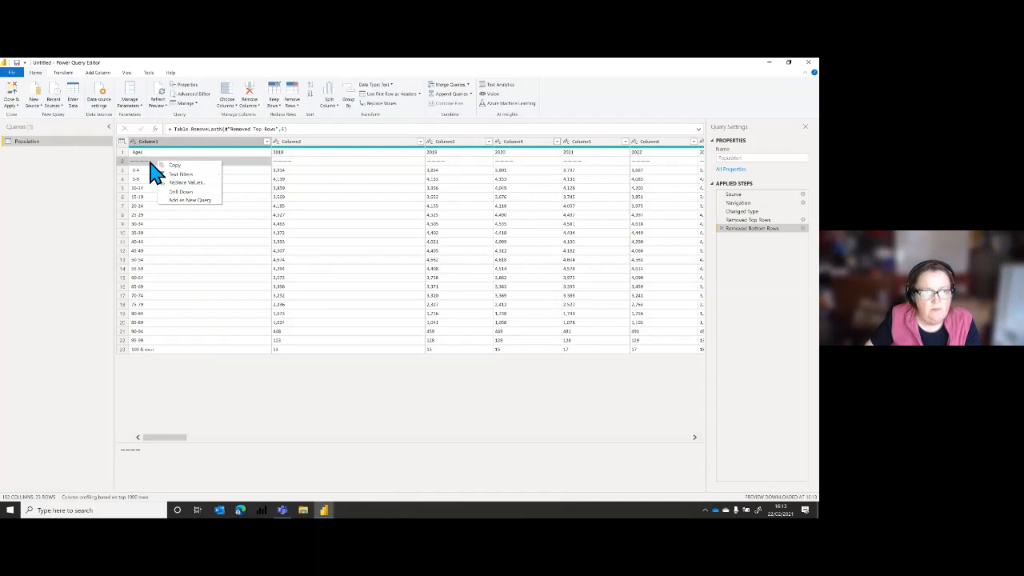
pyautogui.moveTo(170, 176)
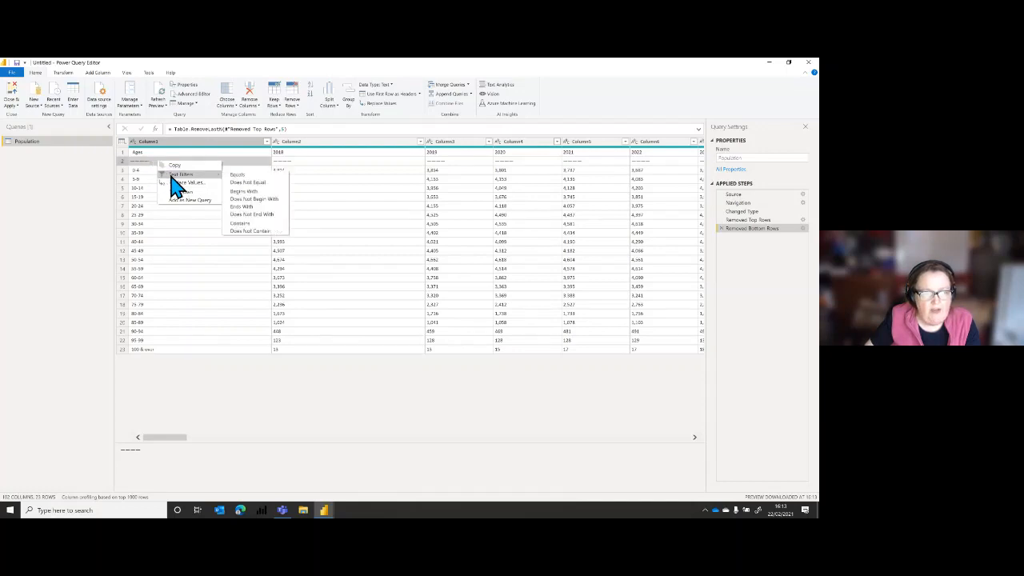
pyautogui.click(258, 185)
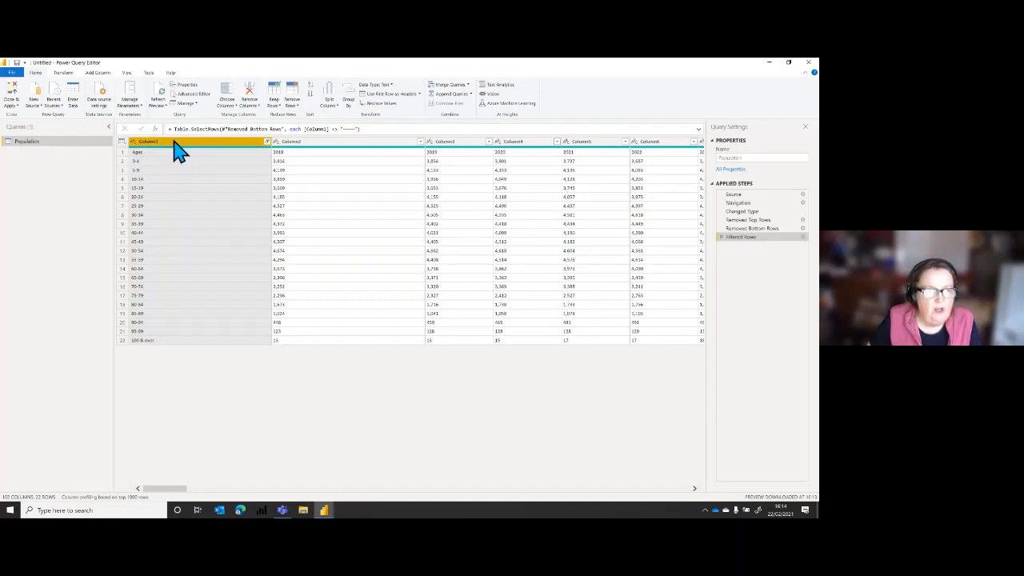
# Promote the first row, containing Ages and the years, to column headers.
pyautogui.click(64, 73)
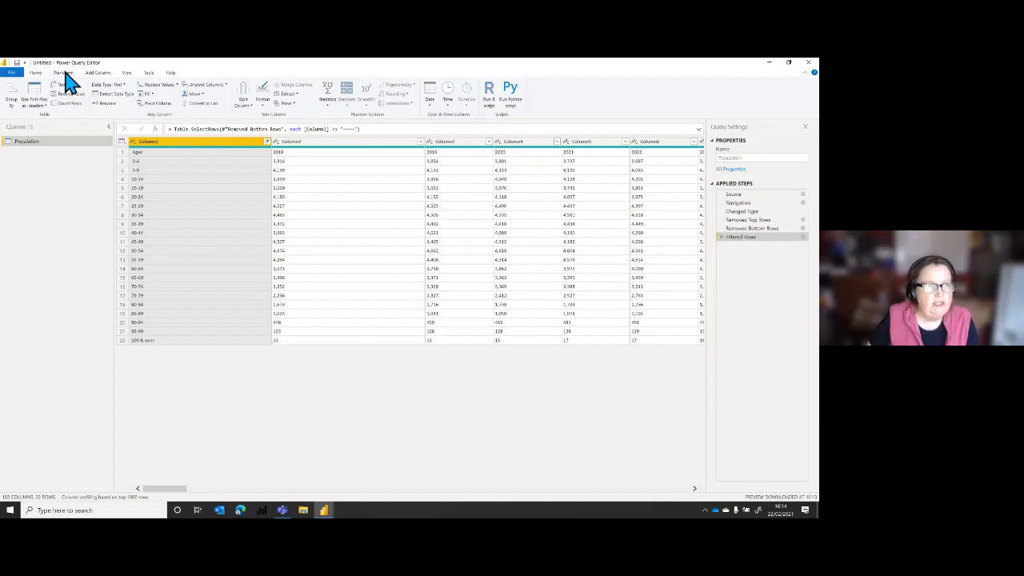
pyautogui.click(35, 94)
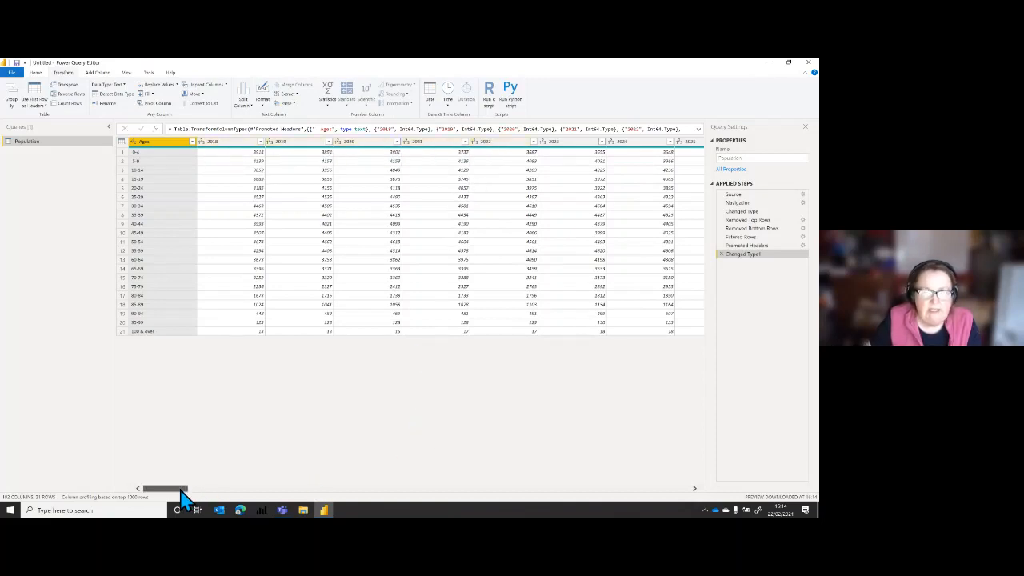
pyautogui.moveTo(180, 492); pyautogui.dragTo(158, 501)
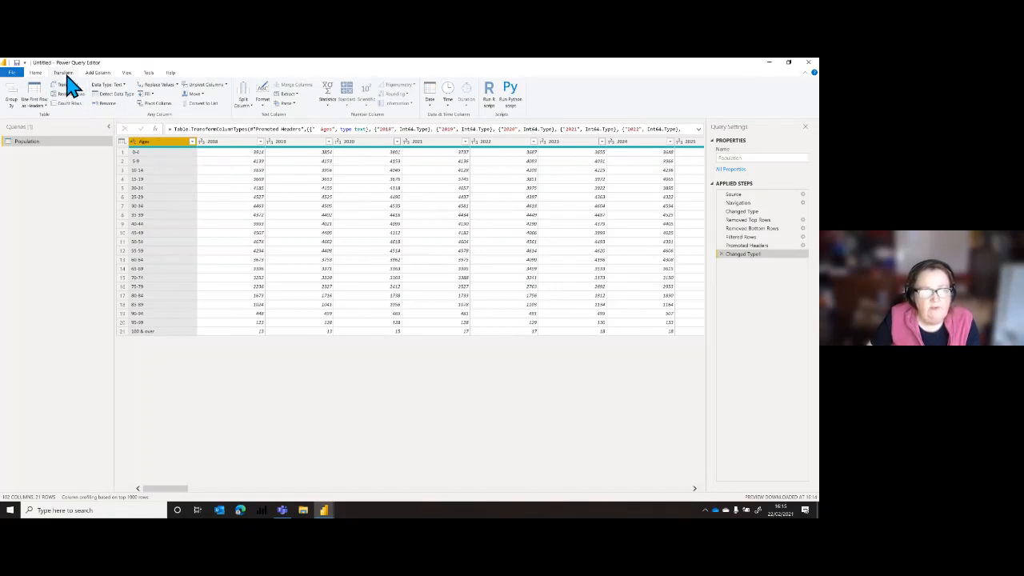
# Unpivot all the year columns, keeping only the Ages column fixed.
pyautogui.click(227, 86)
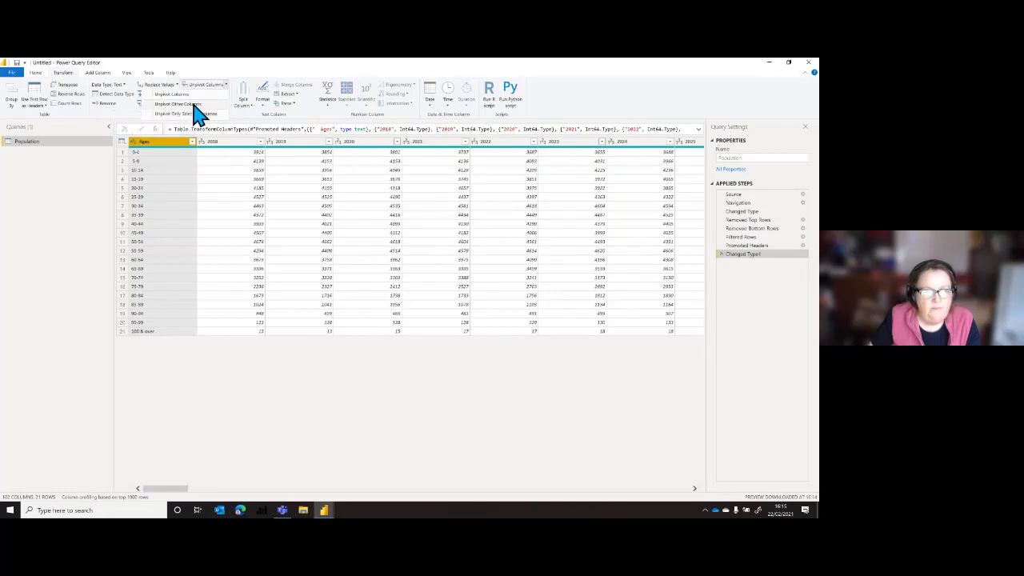
pyautogui.click(197, 108)
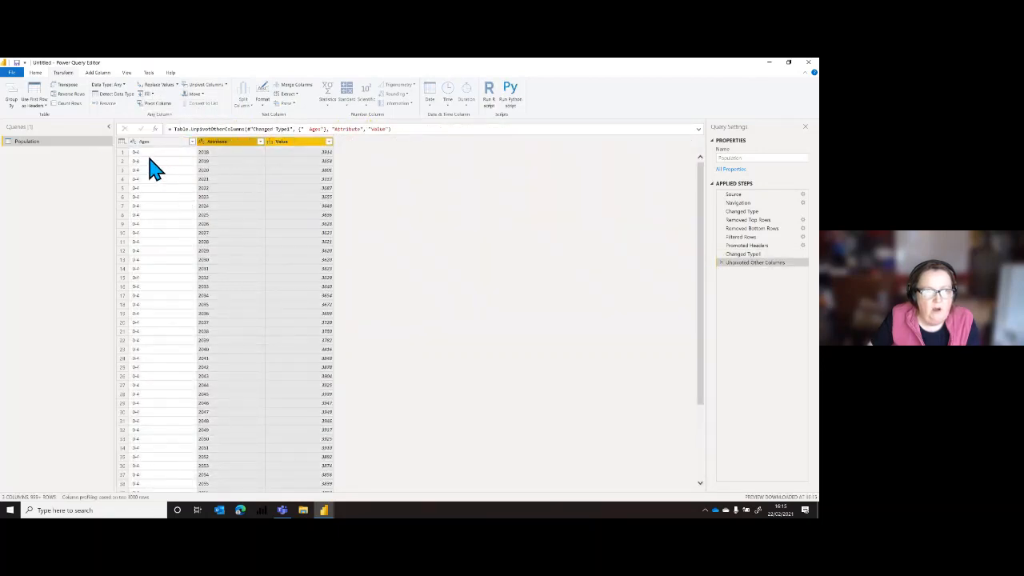
pyautogui.click(148, 153)
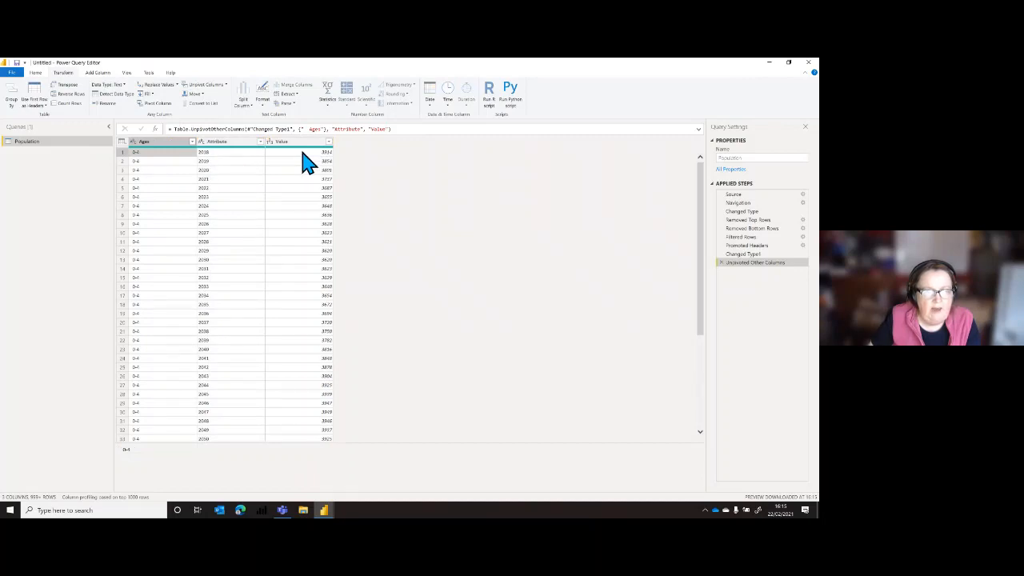
# Compare the Population table before and after the unpivot, and change the Attribute column's data type to Whole Number.
pyautogui.click(739, 254)
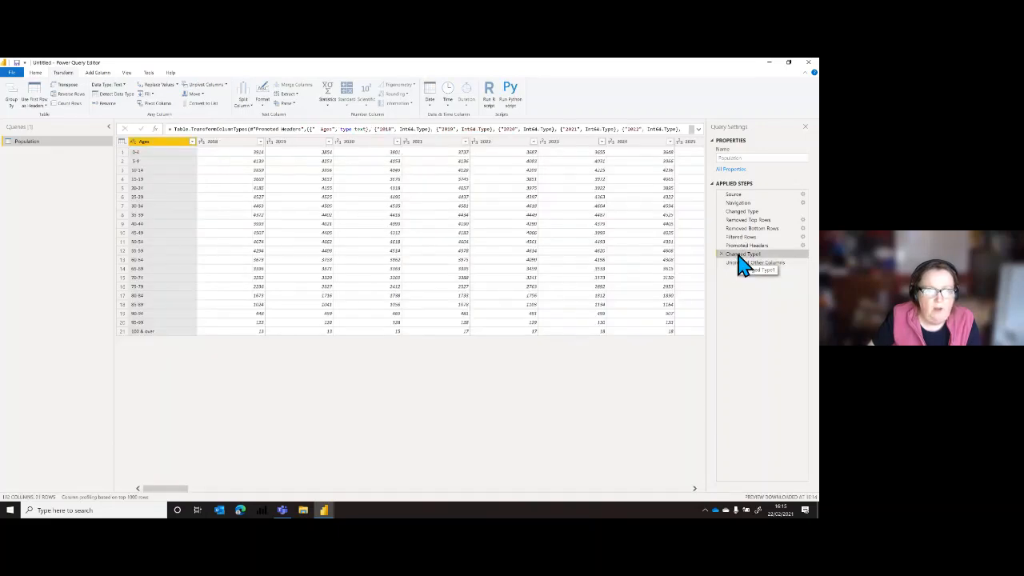
pyautogui.click(738, 263)
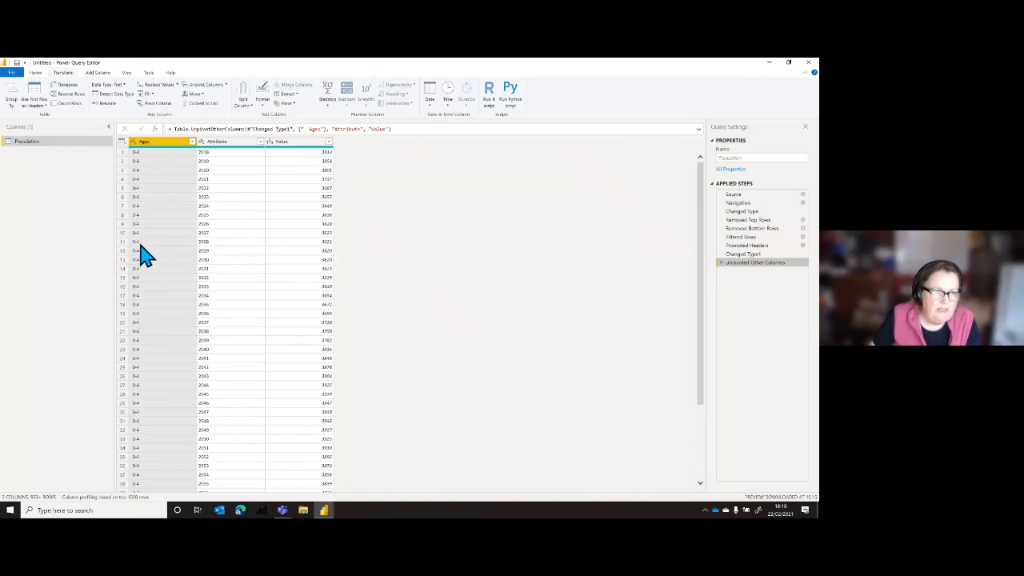
pyautogui.click(202, 144)
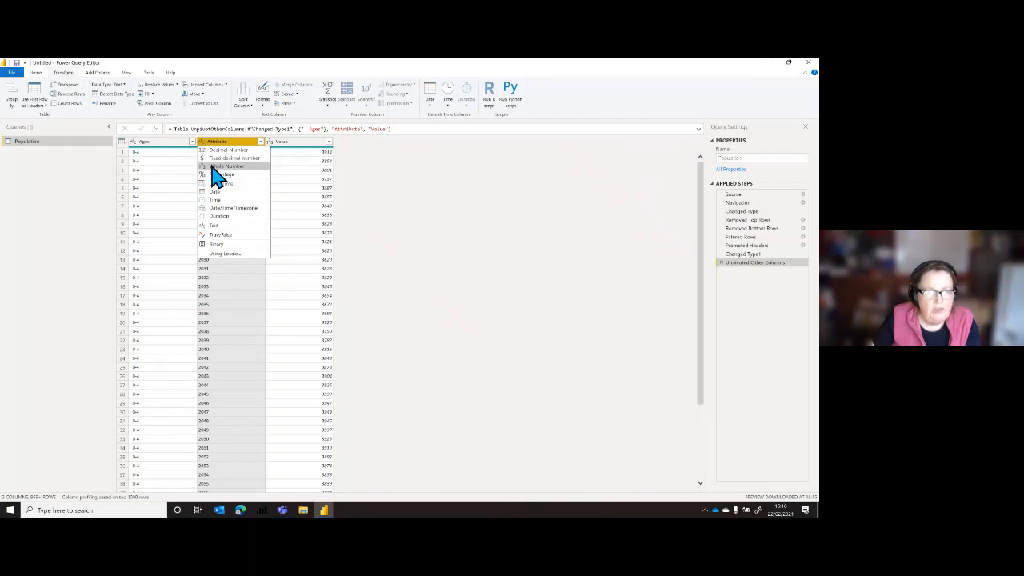
pyautogui.click(218, 166)
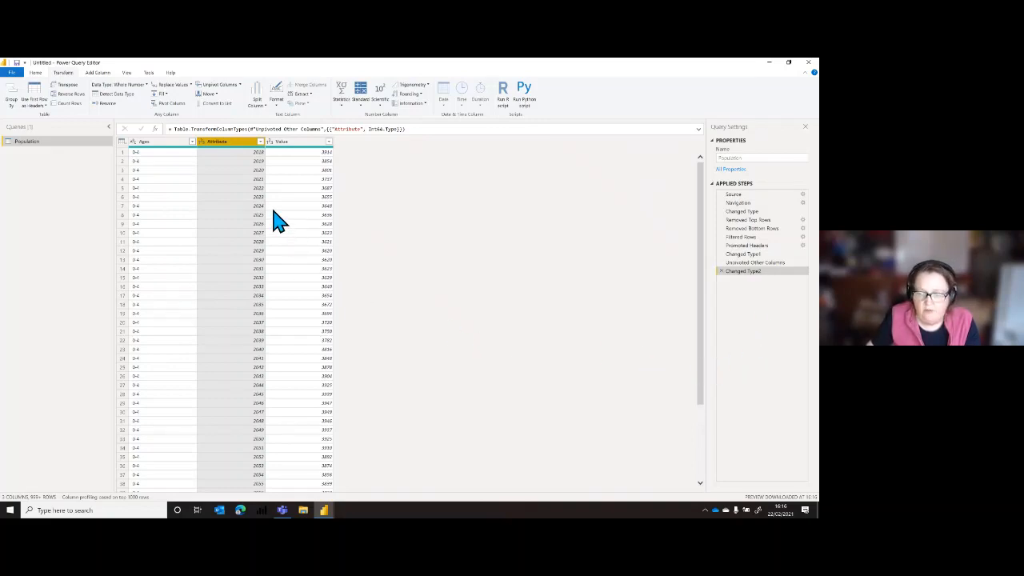
# Rename the Attribute column to Year and the Value column to Population.
pyautogui.doubleClick(219, 141)
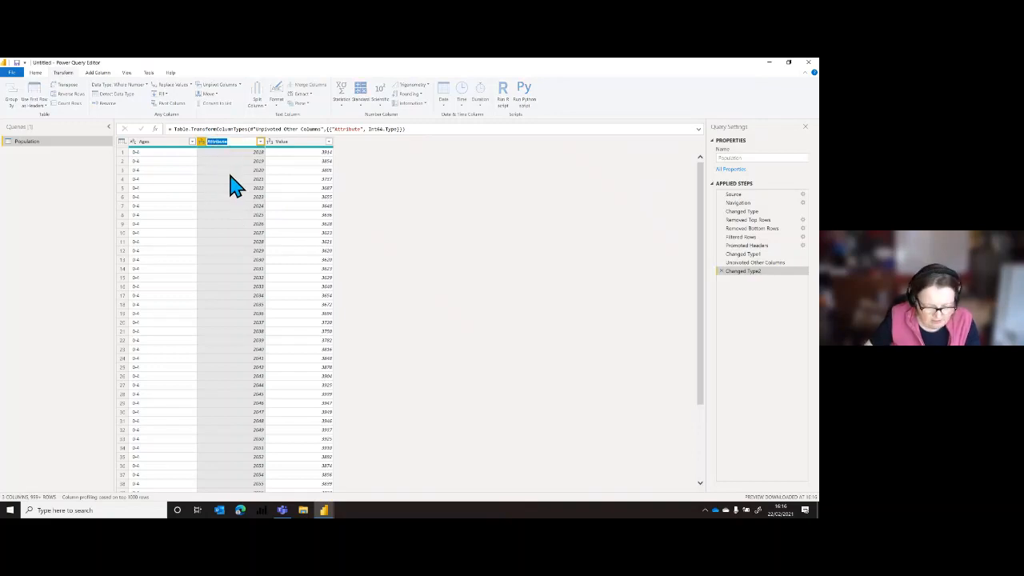
pyautogui.write('Year')
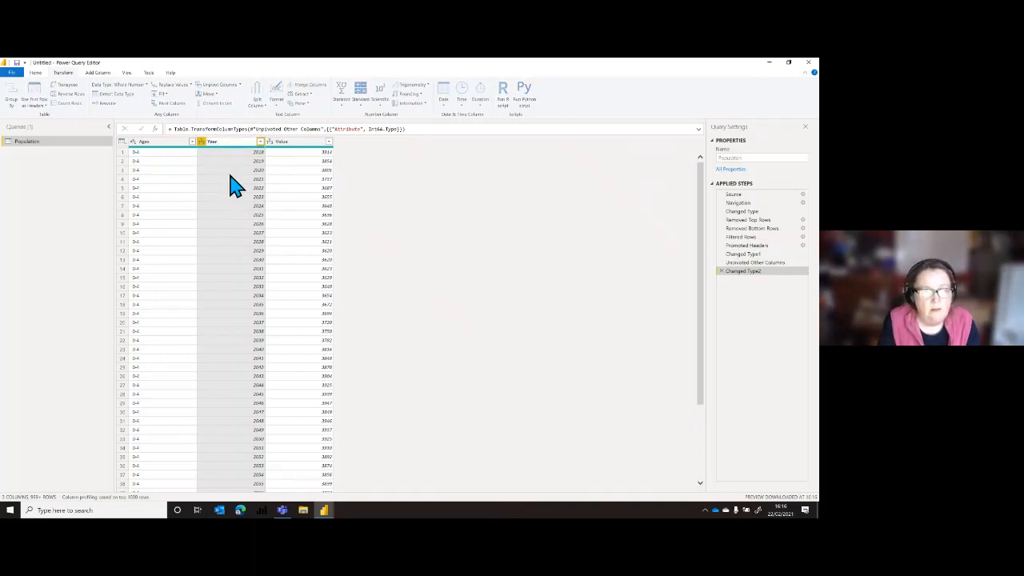
pyautogui.press('Return')
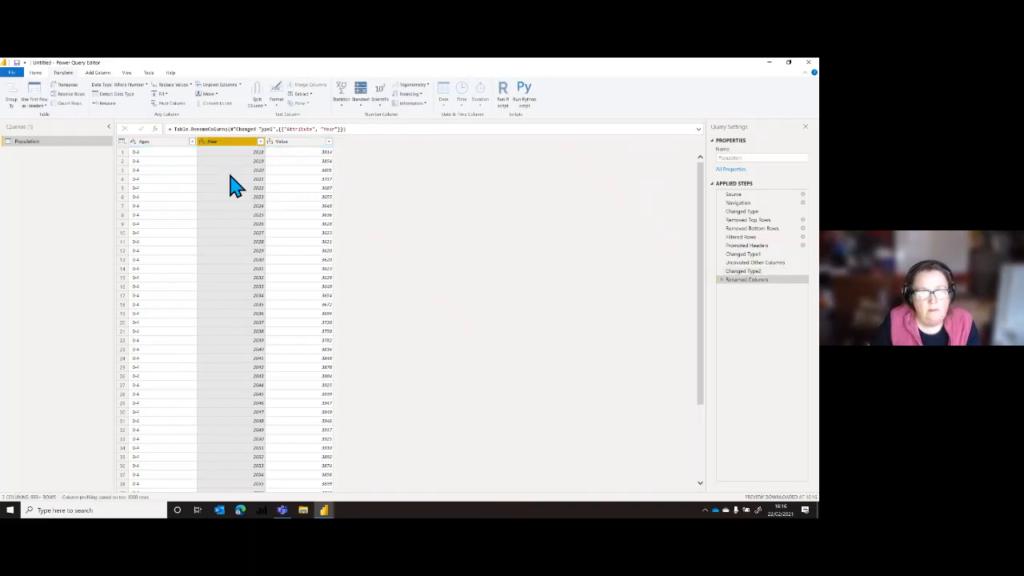
pyautogui.click(301, 144)
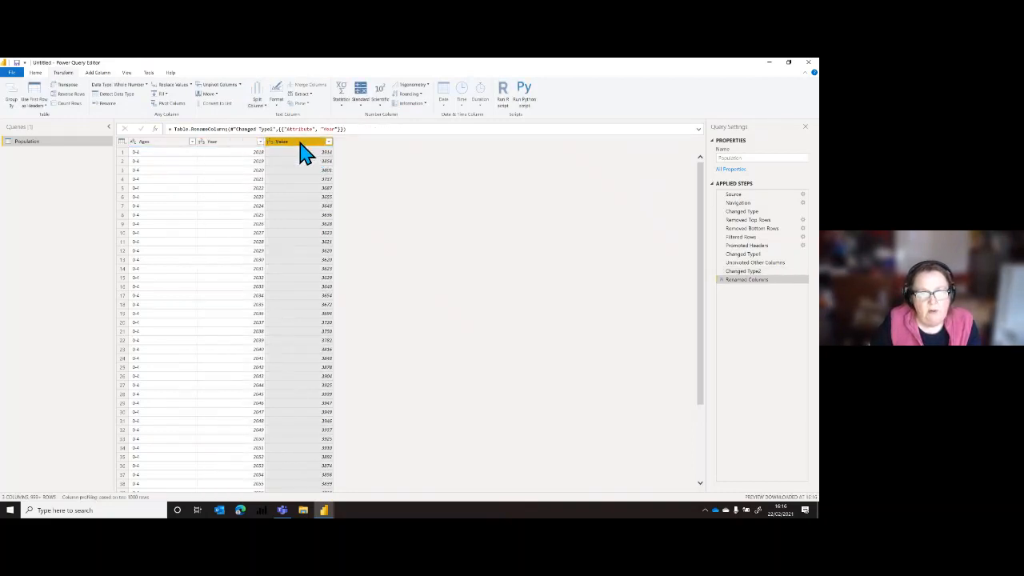
pyautogui.doubleClick(299, 142)
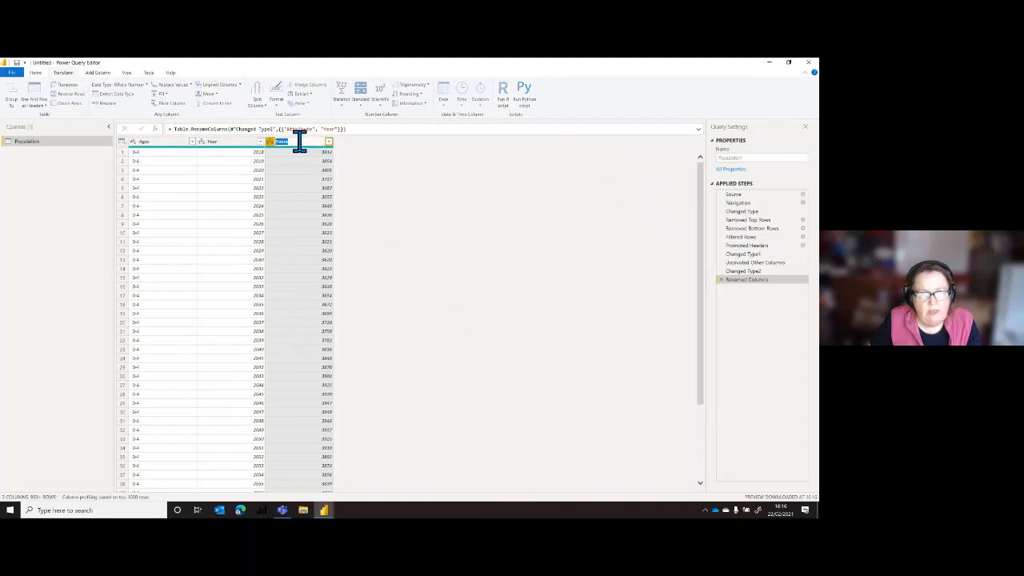
pyautogui.write('Population')
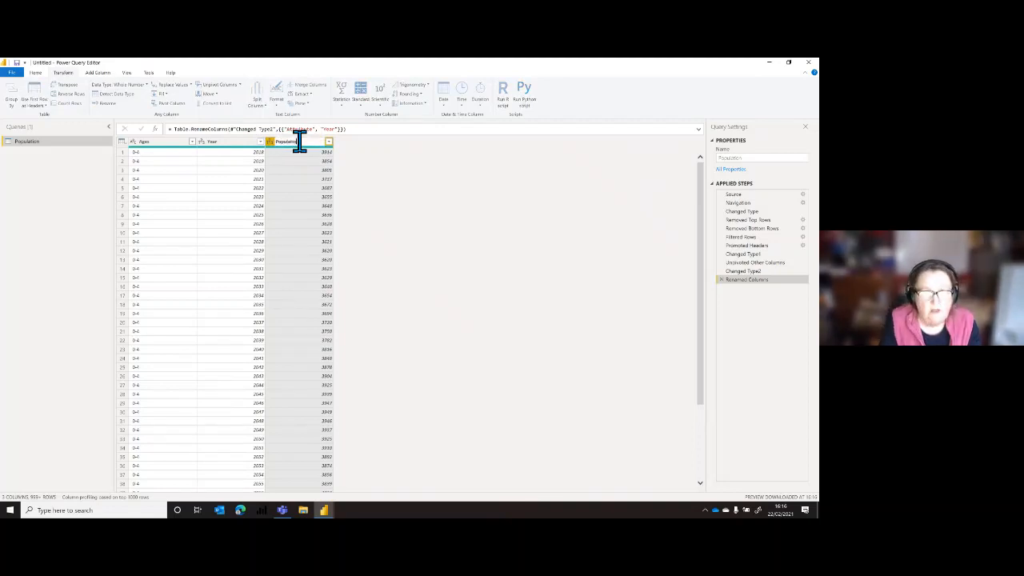
pyautogui.press('Return')
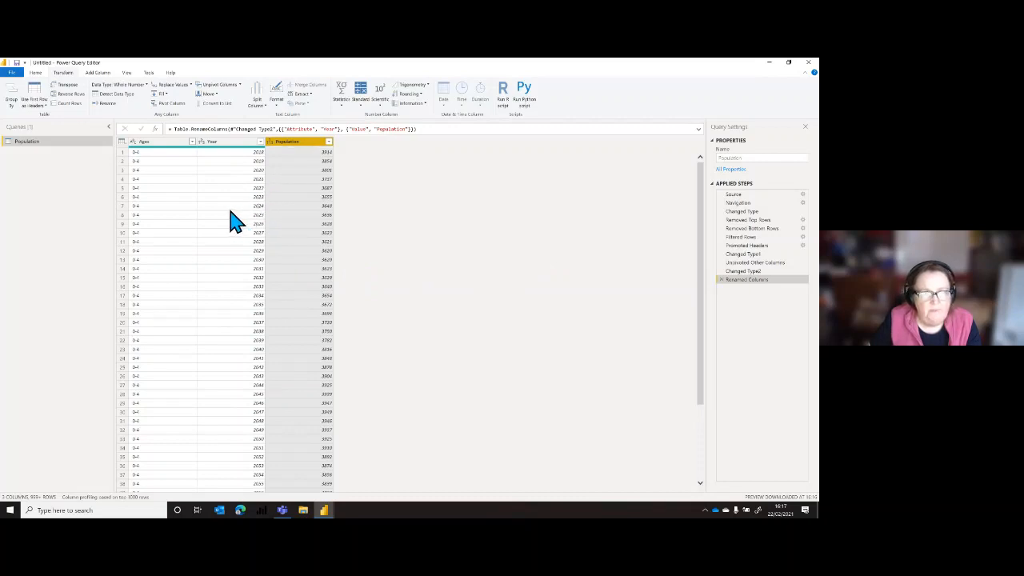
# Close and apply the query changes, and check the loaded Population table in the data and model views before returning to the report.
pyautogui.click(35, 73)
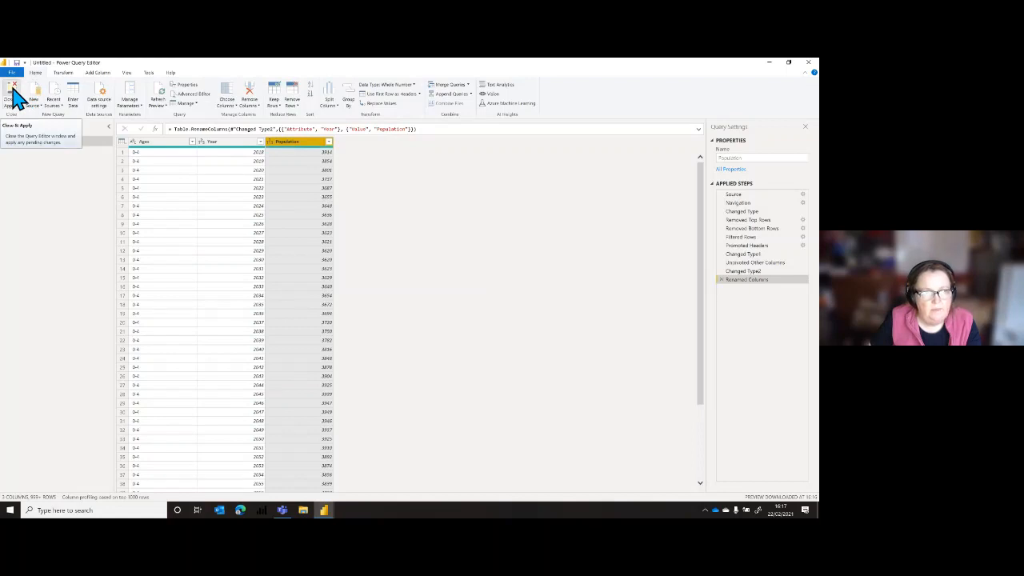
pyautogui.click(13, 94)
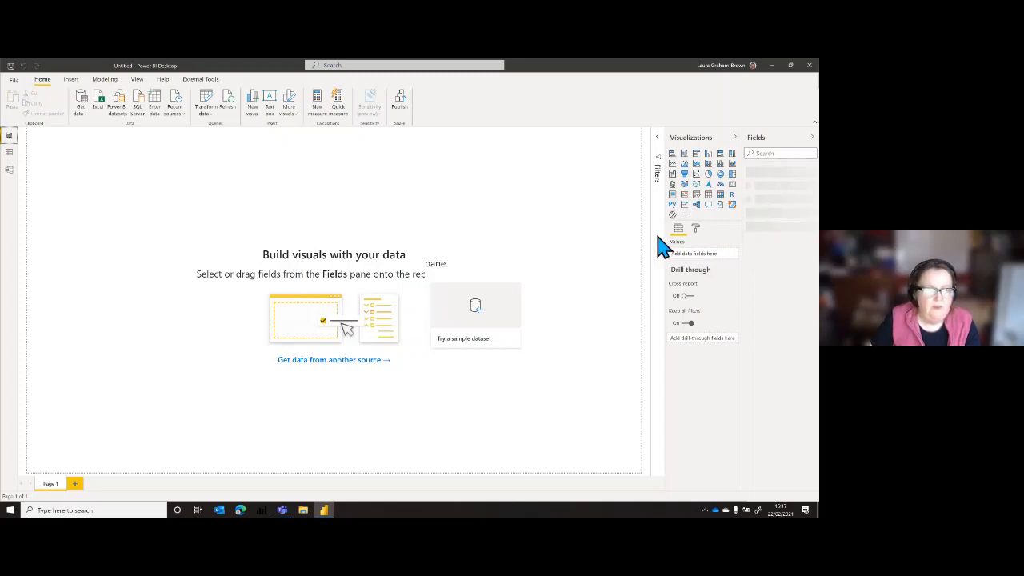
pyautogui.click(10, 154)
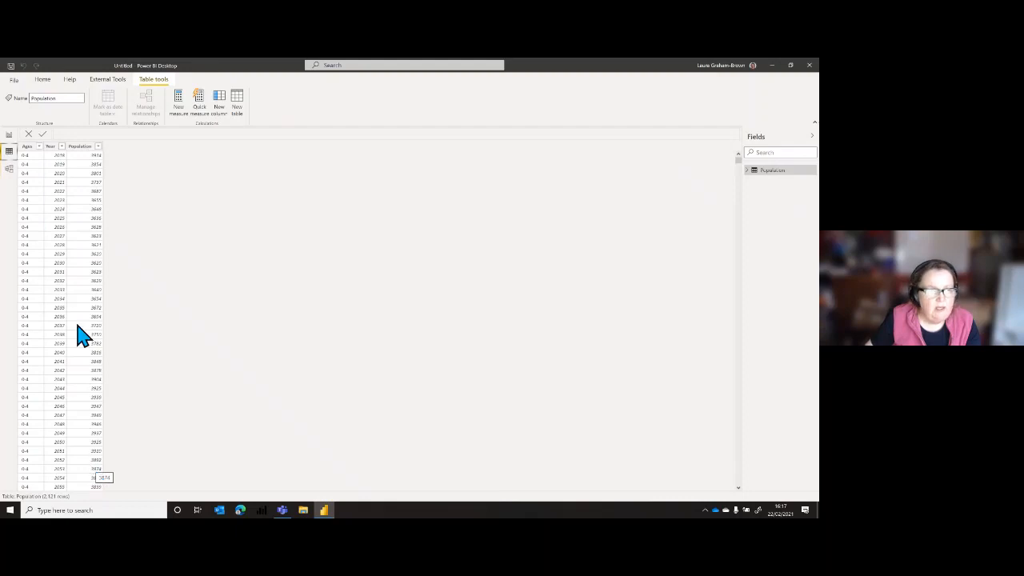
pyautogui.click(11, 136)
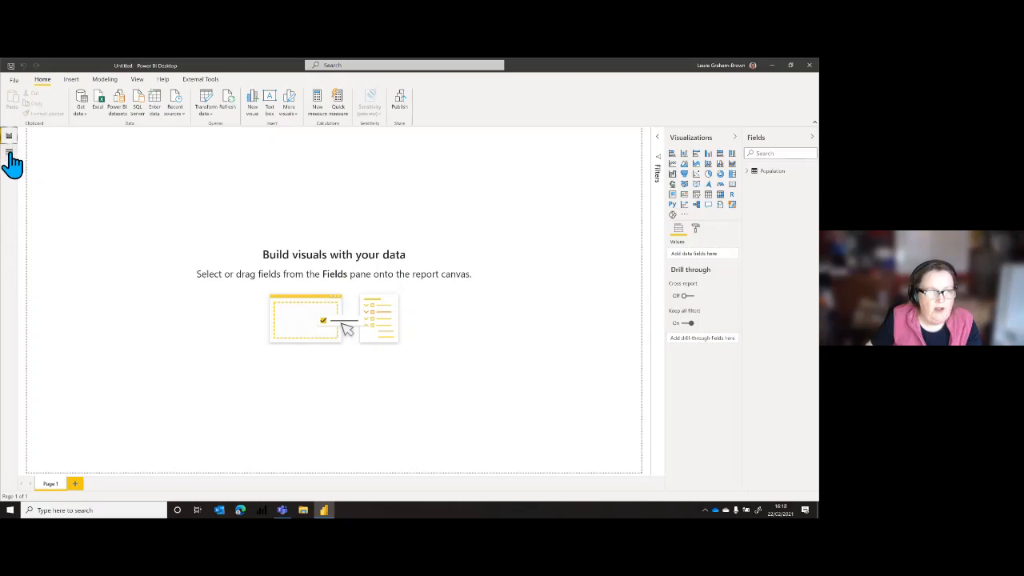
pyautogui.click(10, 153)
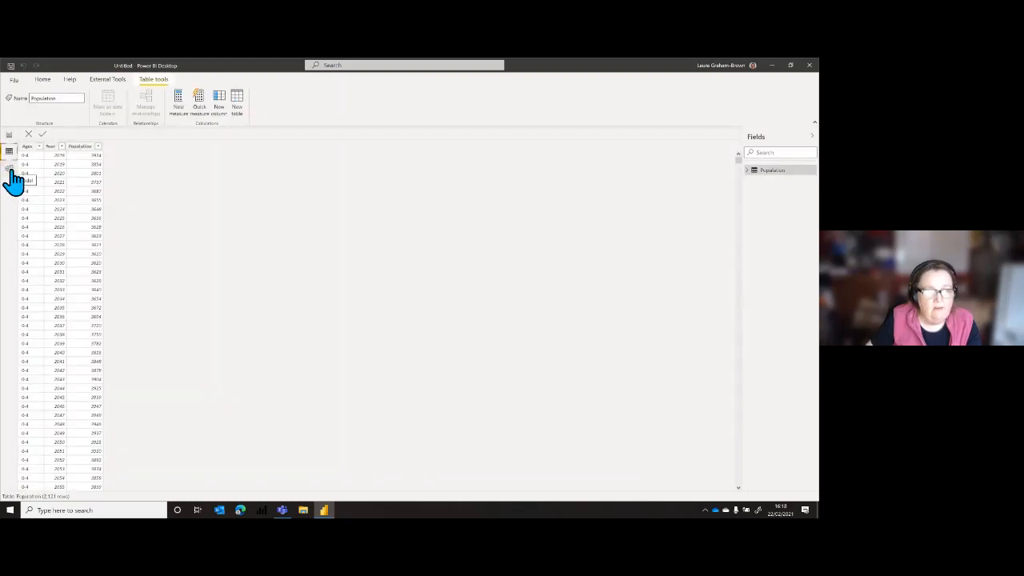
pyautogui.click(12, 171)
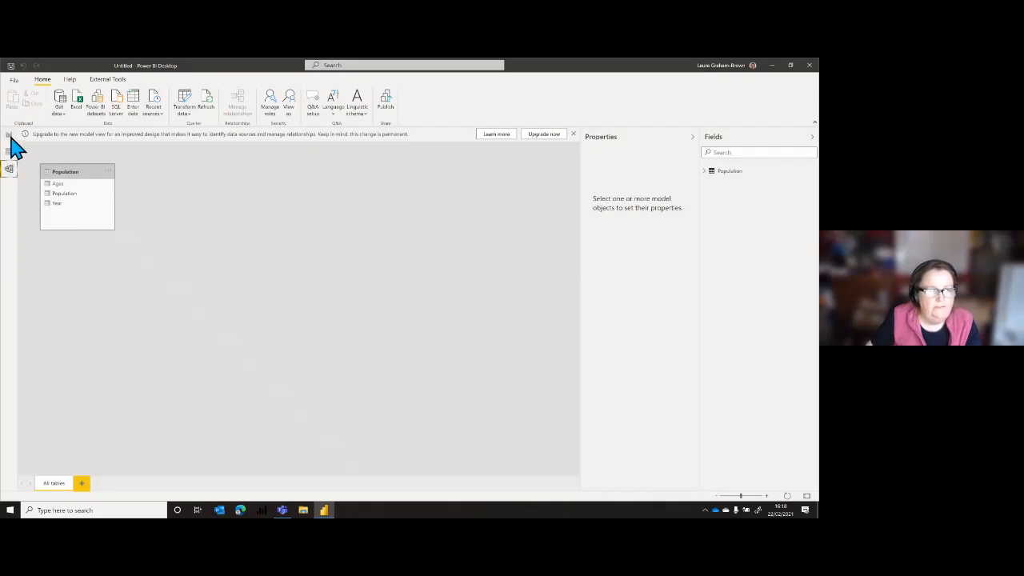
pyautogui.click(11, 137)
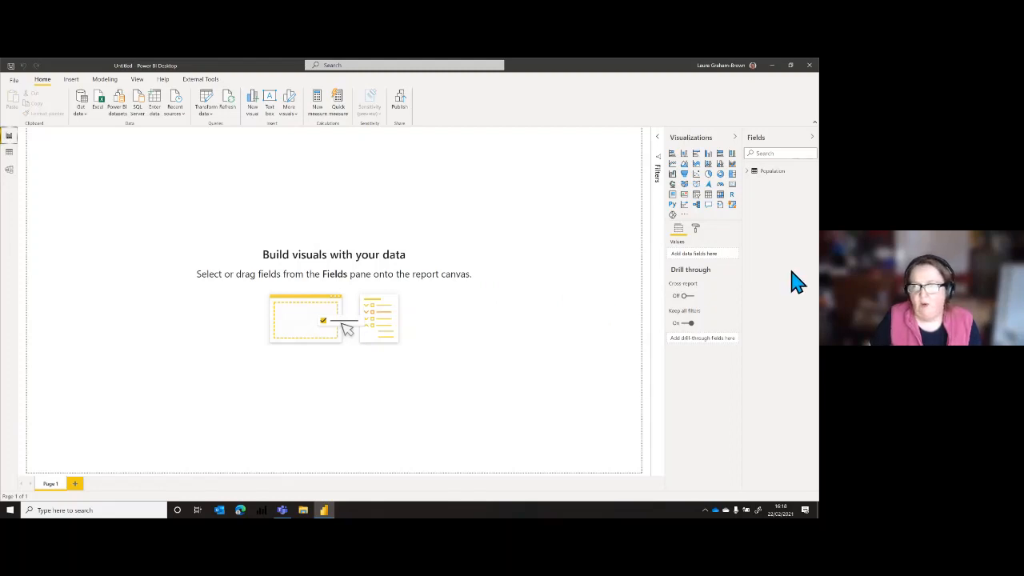
# Show the Population table's fields and add a stacked column chart to Page 1, moved away from the corner and enlarged.
pyautogui.click(753, 172)
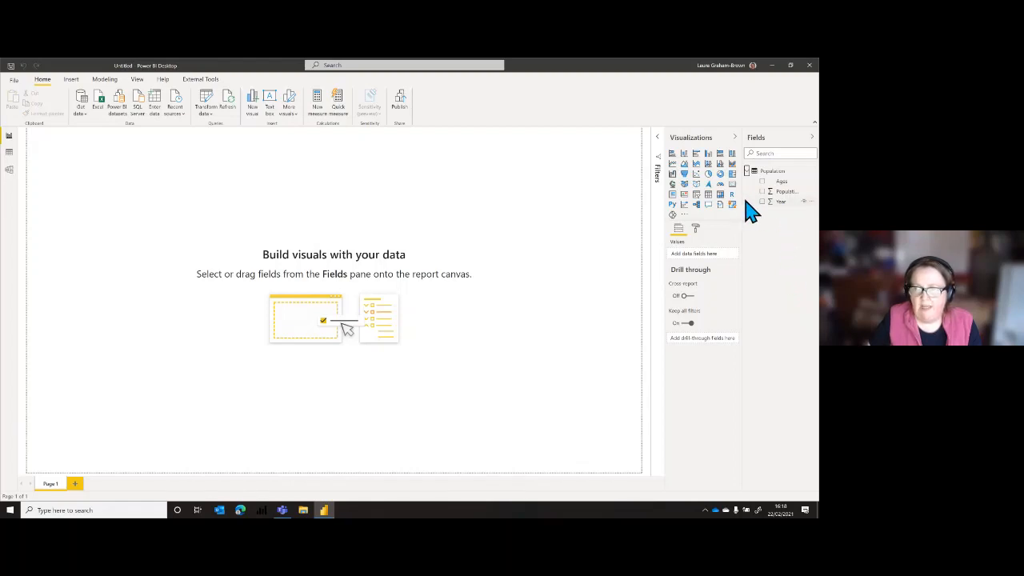
pyautogui.moveTo(742, 200); pyautogui.dragTo(712, 201)
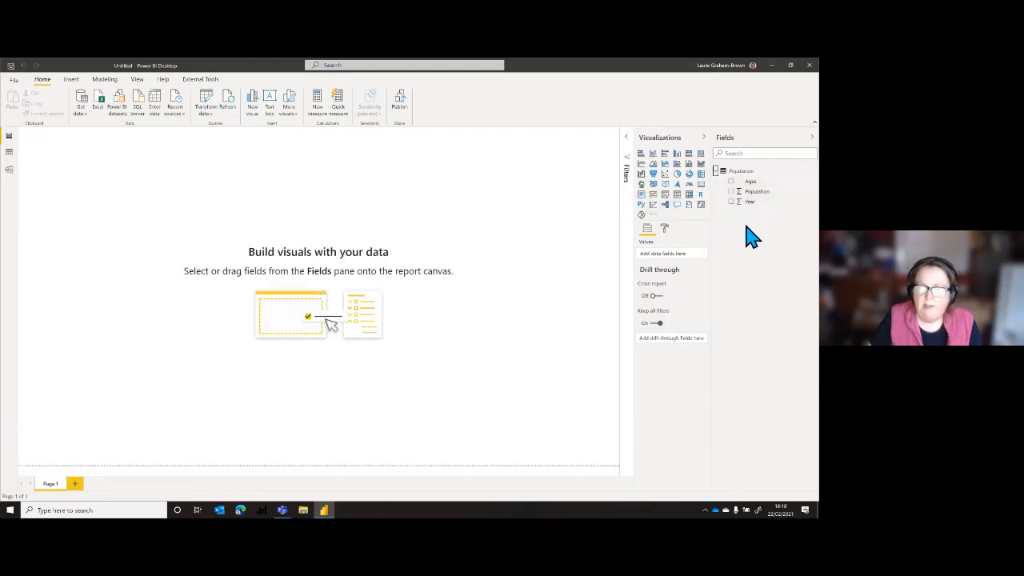
pyautogui.click(654, 155)
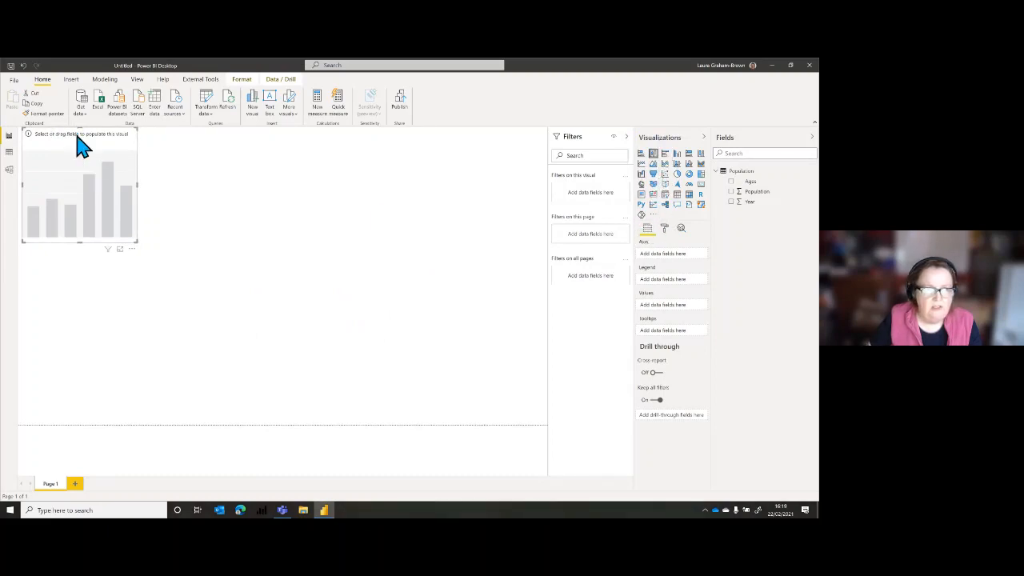
pyautogui.moveTo(78, 137); pyautogui.dragTo(140, 193)
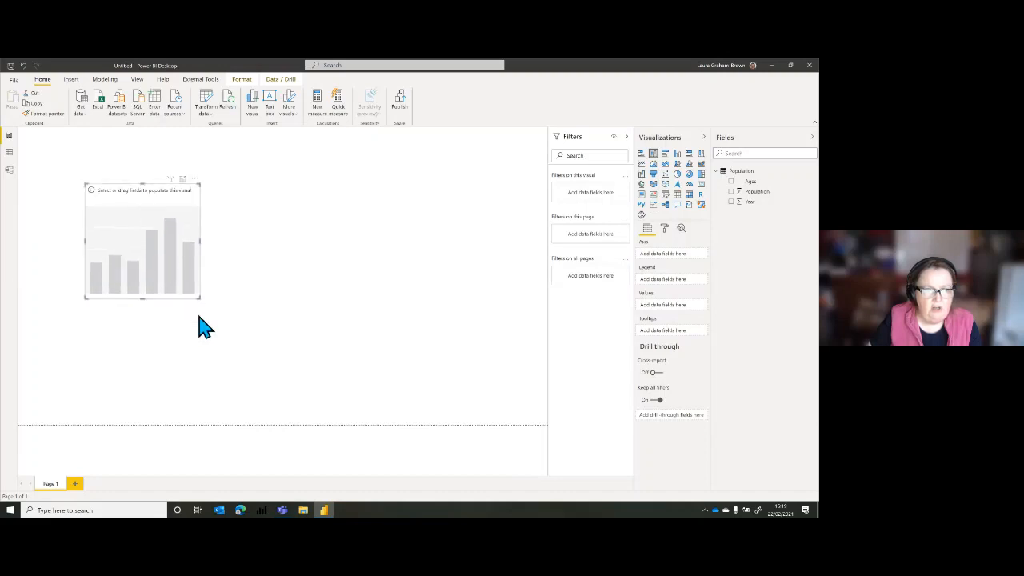
pyautogui.moveTo(200, 298); pyautogui.dragTo(416, 366)
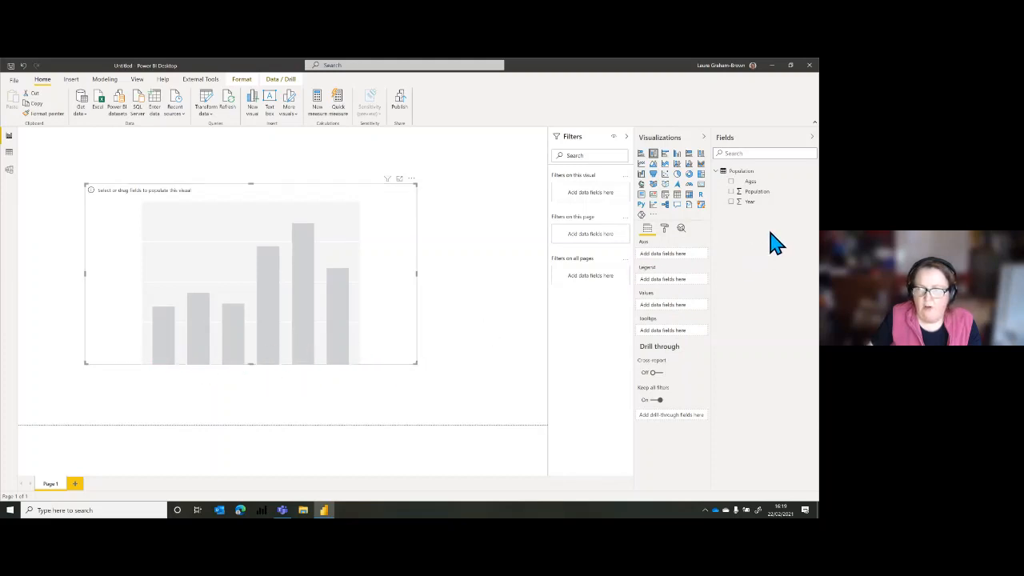
# Assign Year to the chart's axis, Population to its values and Ages to its legend.
pyautogui.moveTo(752, 201); pyautogui.dragTo(666, 254)
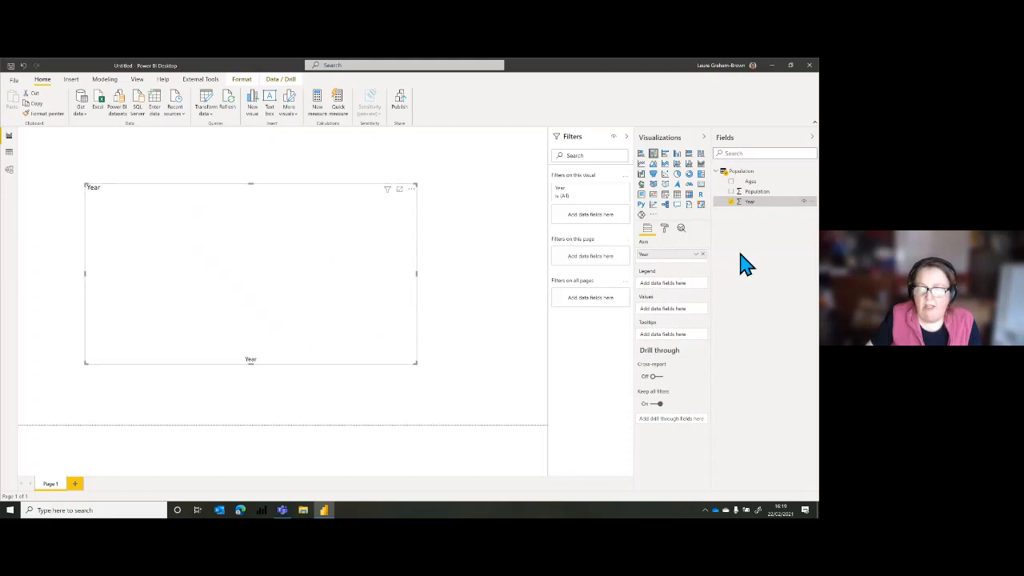
pyautogui.moveTo(756, 192); pyautogui.dragTo(670, 316)
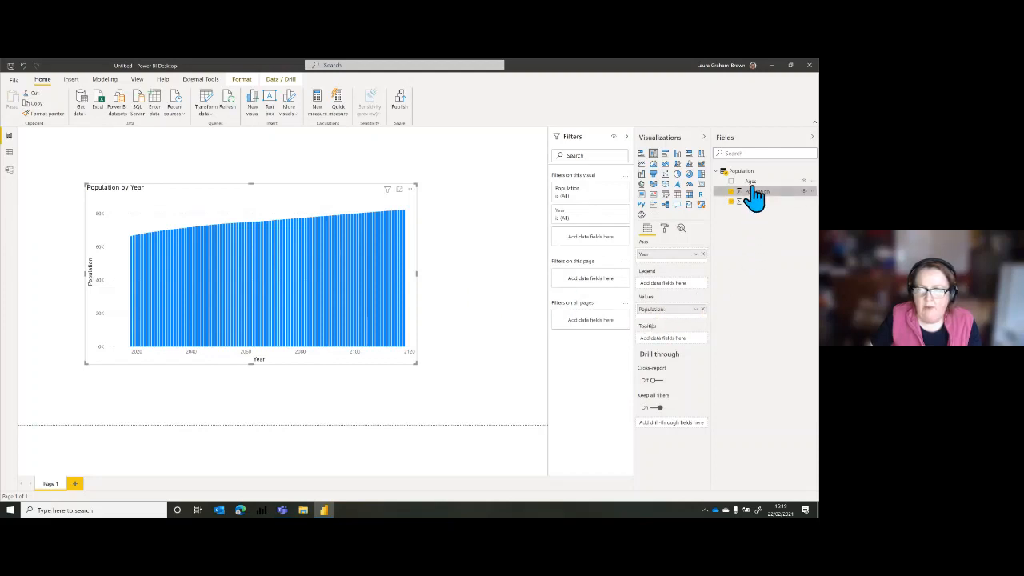
pyautogui.moveTo(752, 182); pyautogui.dragTo(660, 283)
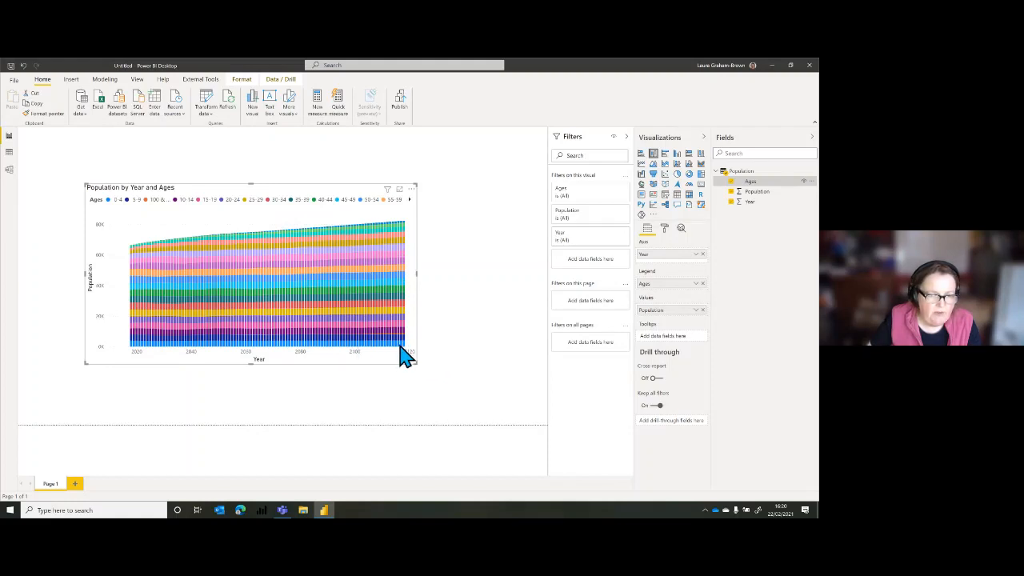
# Examine the stacked column chart's age bands through its data point details and the full Ages legend.
pyautogui.moveTo(393, 350)
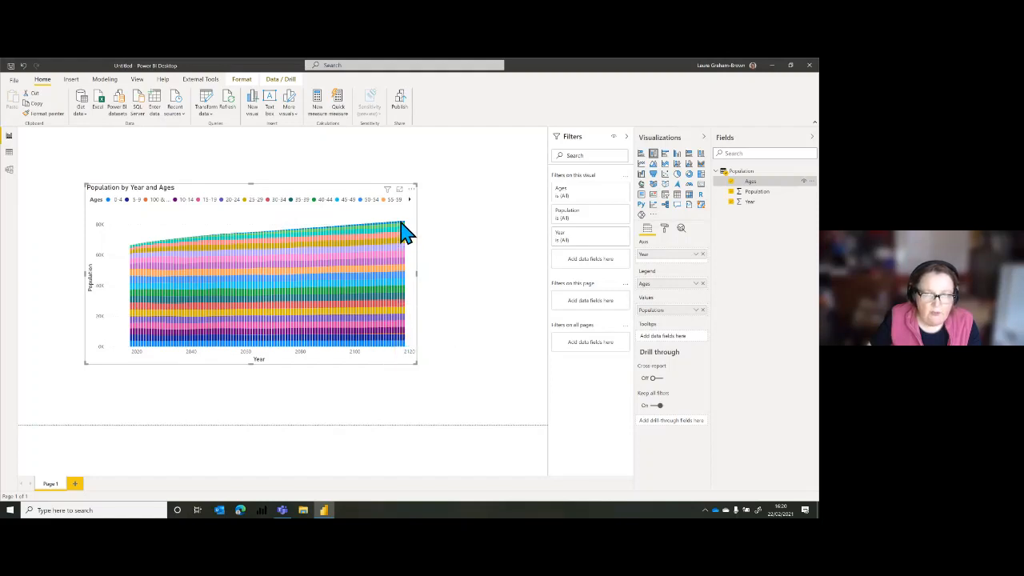
pyautogui.moveTo(404, 230)
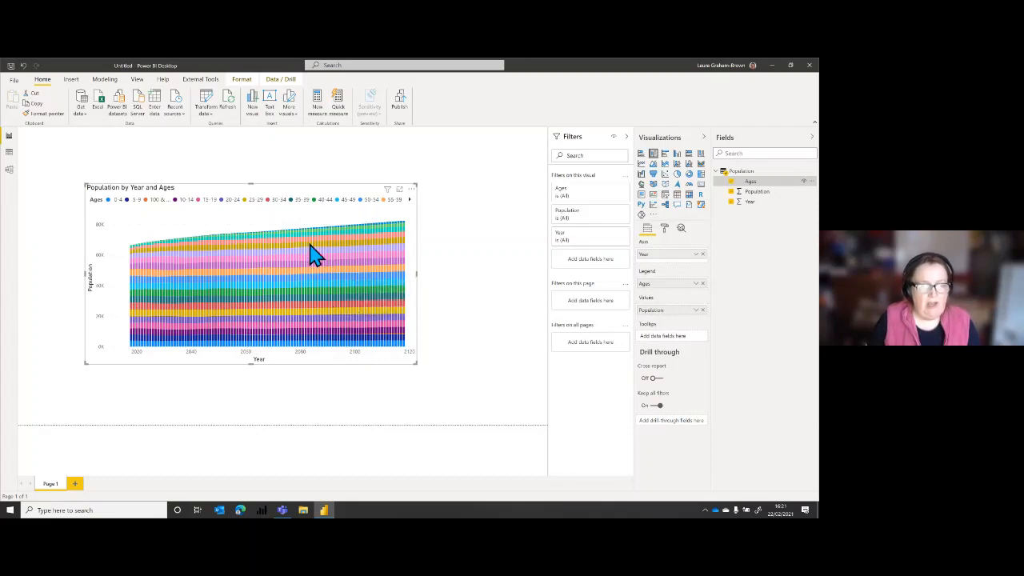
pyautogui.moveTo(358, 251)
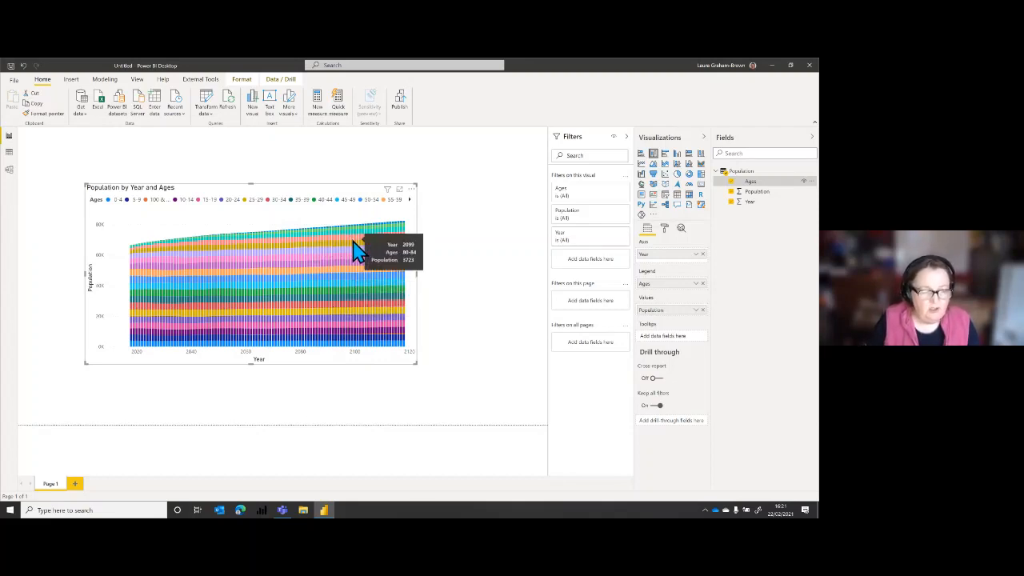
pyautogui.click(409, 201)
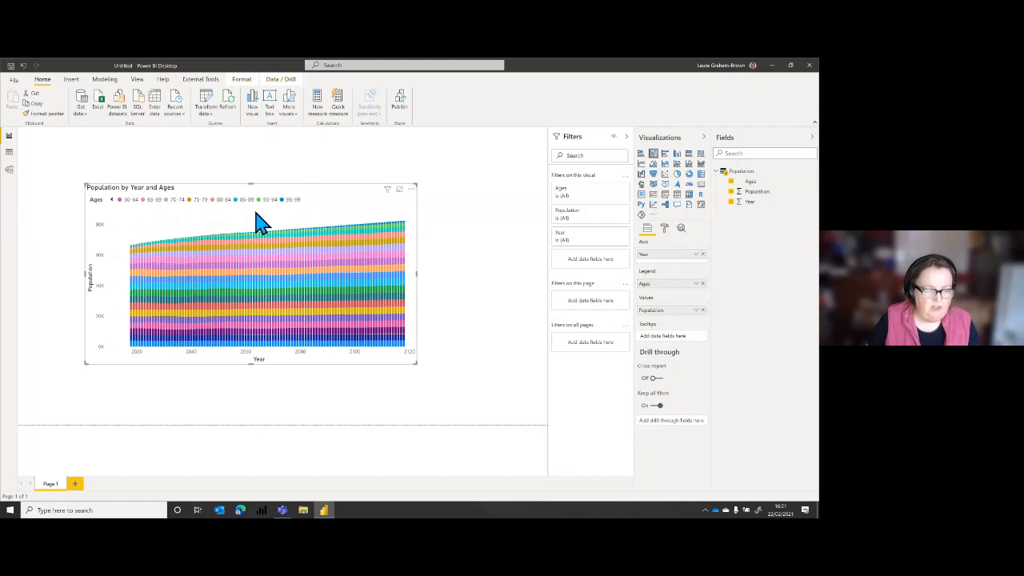
pyautogui.moveTo(259, 245)
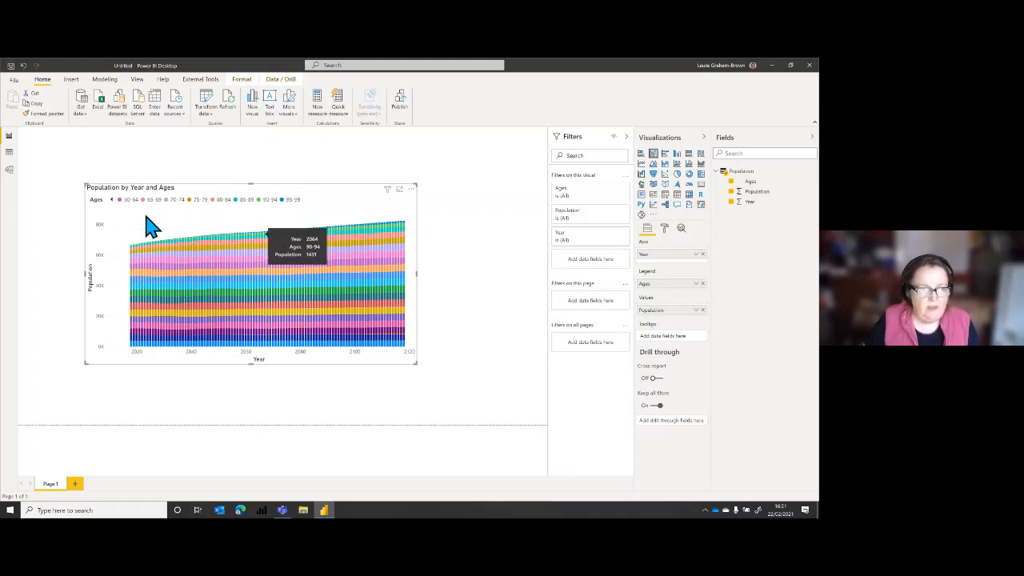
pyautogui.click(113, 200)
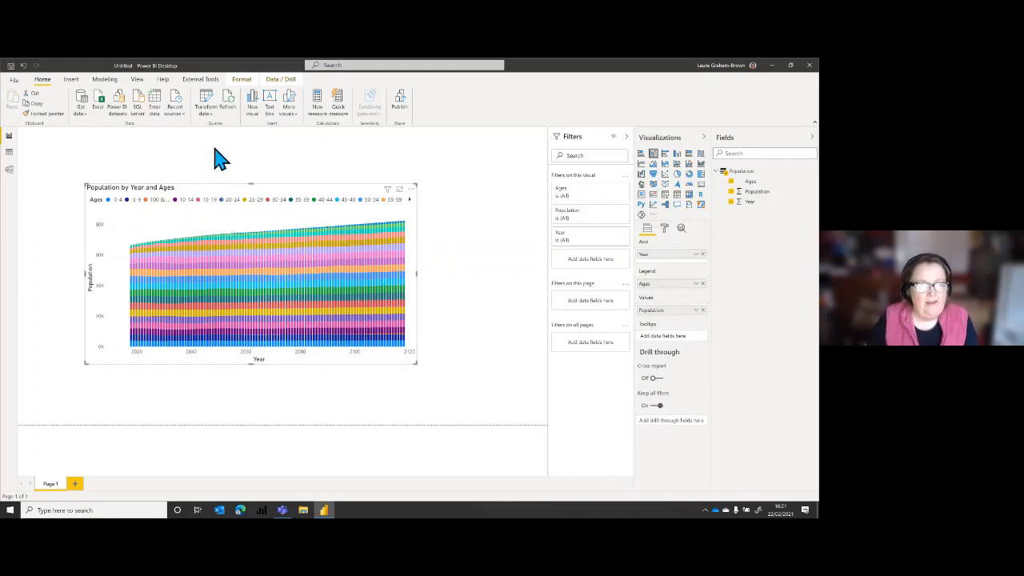
# Reopen the Power Query Editor and create a new query that references the Population query.
pyautogui.click(208, 107)
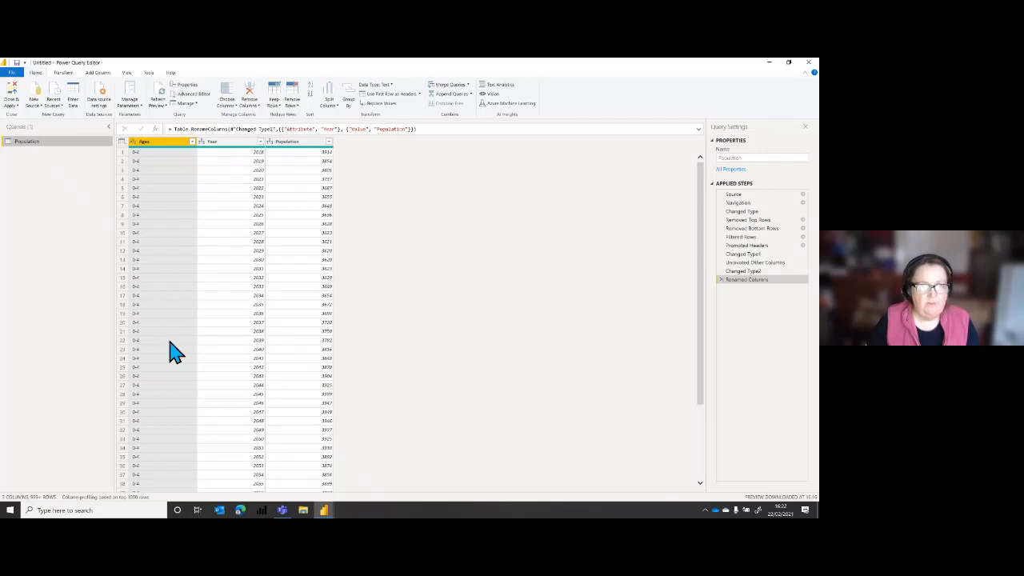
pyautogui.rightClick(33, 152)
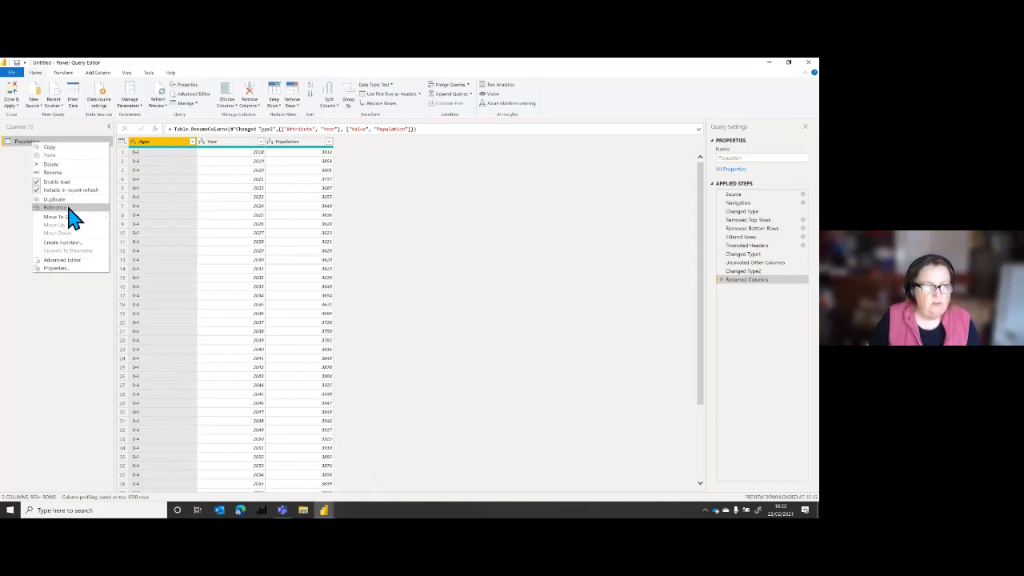
pyautogui.click(68, 208)
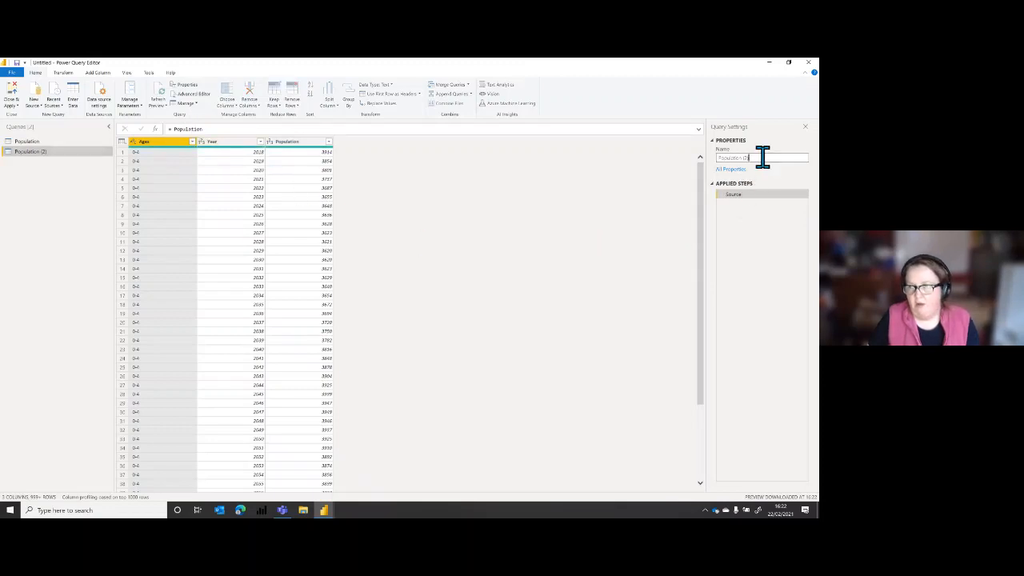
# Rename the new query that references Population as Age Ranges.
pyautogui.moveTo(757, 157); pyautogui.dragTo(717, 164)
pyautogui.write('Age Ra')
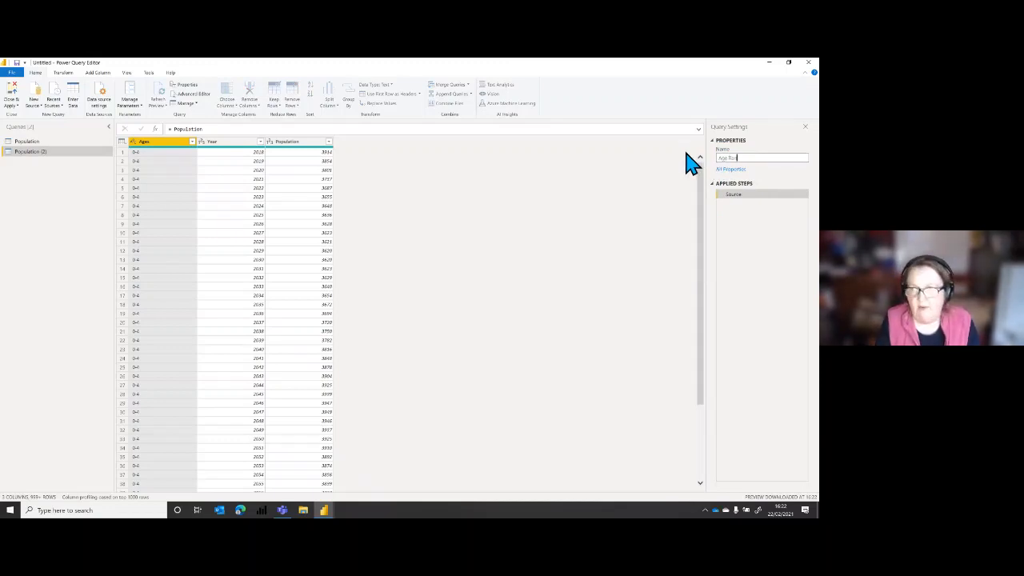
pyautogui.write('nge')
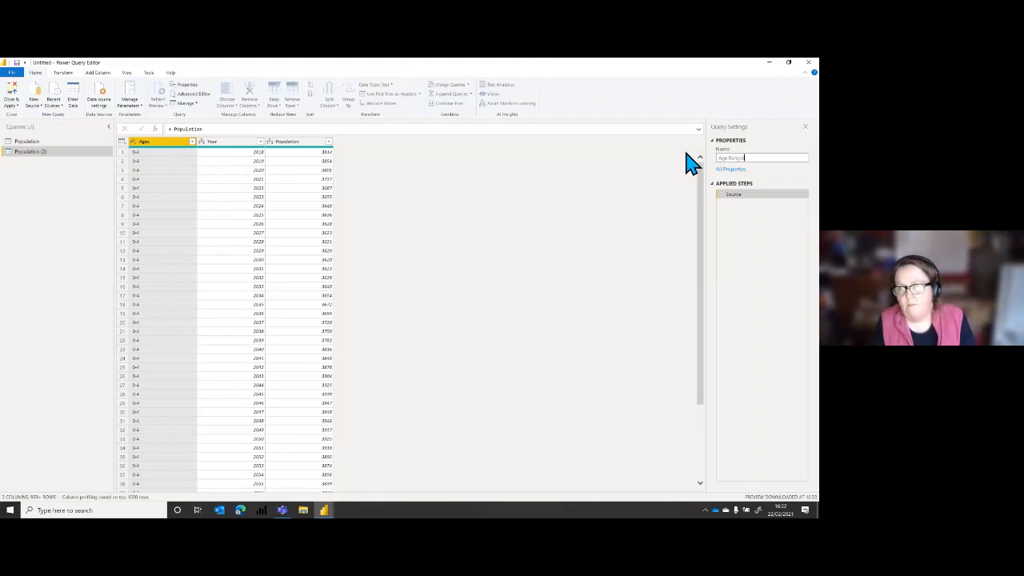
pyautogui.write('s')
pyautogui.press('Return')
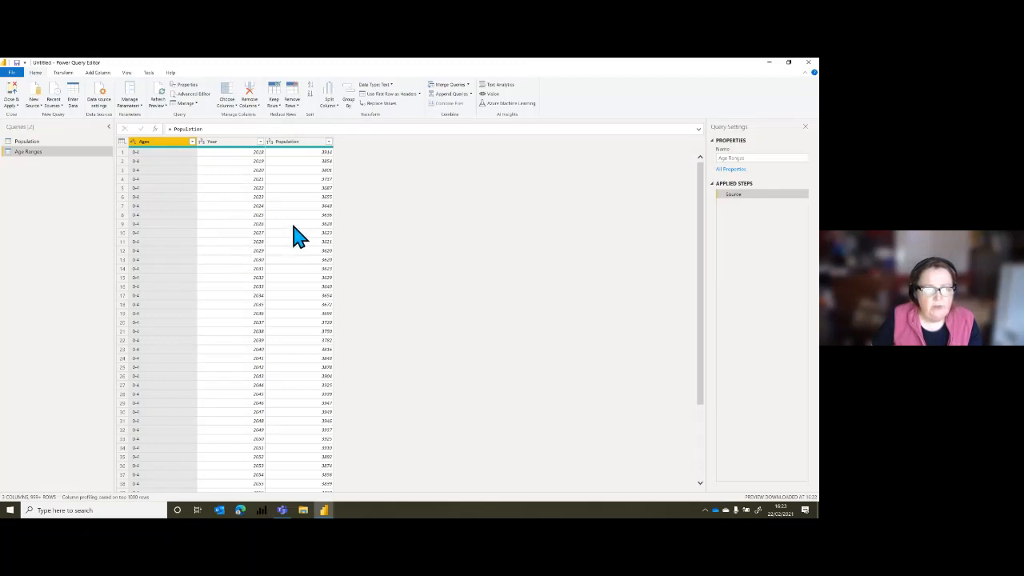
# Choose only the Ages column to keep in the Age Ranges query, excluding Year and Population.
pyautogui.click(231, 98)
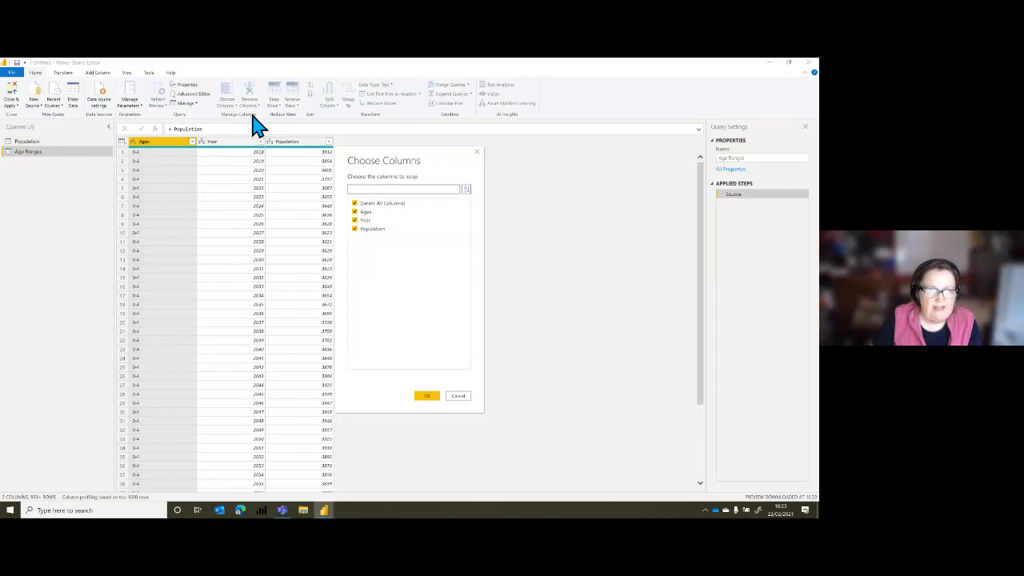
pyautogui.click(355, 220)
pyautogui.click(355, 229)
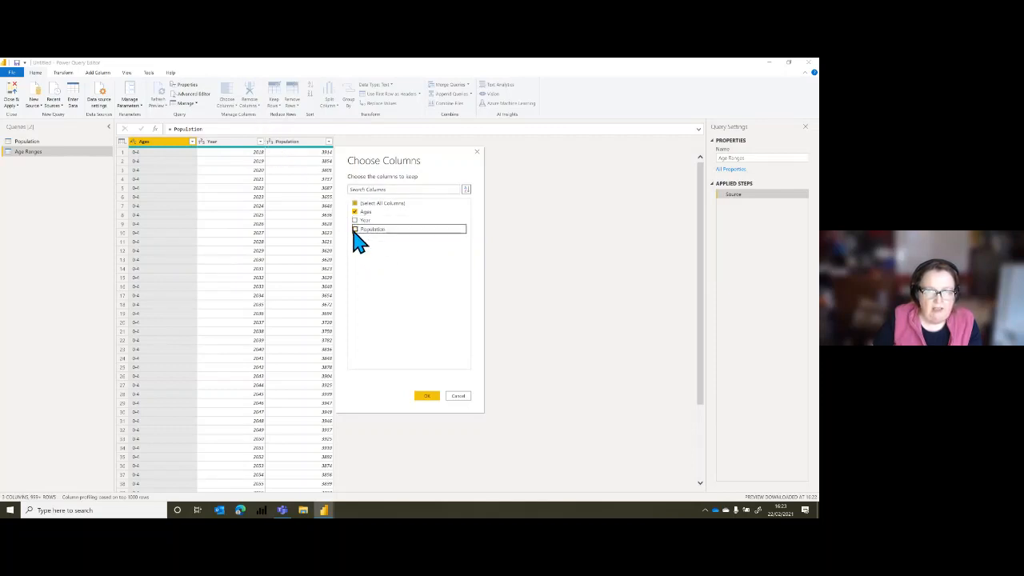
pyautogui.click(429, 397)
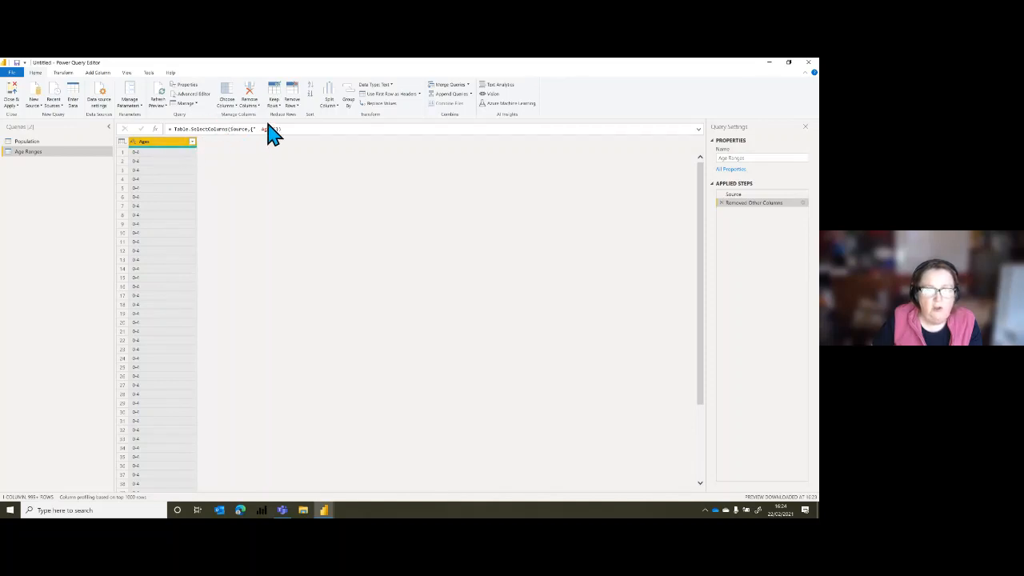
# Remove the duplicate values from the Ages column.
pyautogui.click(64, 73)
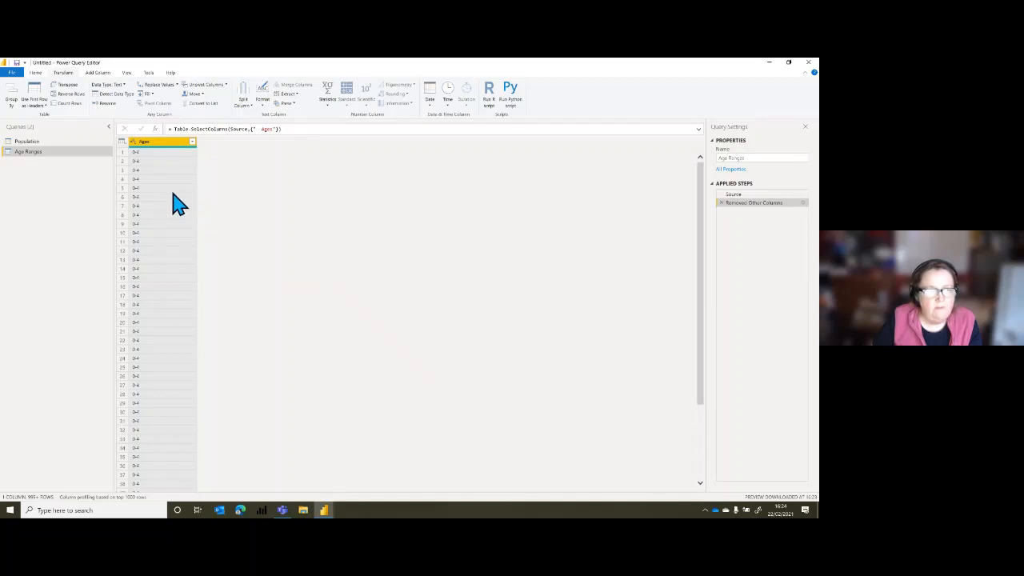
pyautogui.rightClick(172, 149)
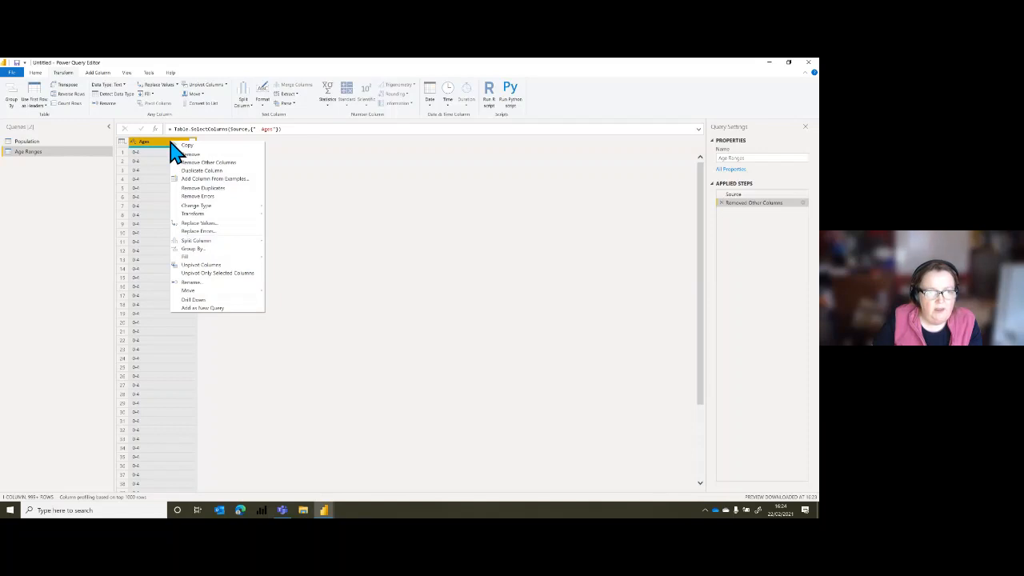
pyautogui.click(221, 189)
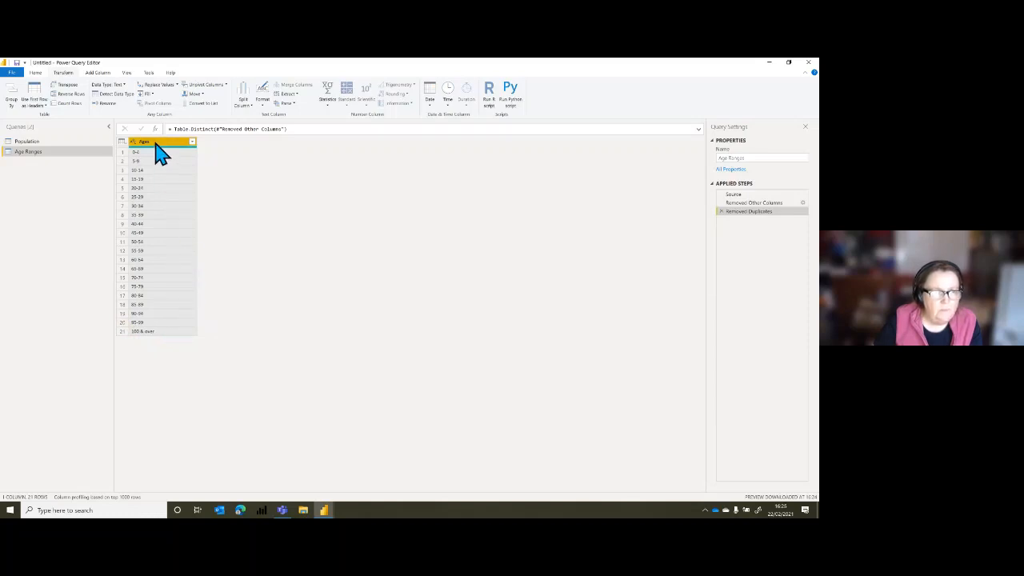
# Add a new column that extracts the text before the "-" delimiter from the Ages column.
pyautogui.click(97, 73)
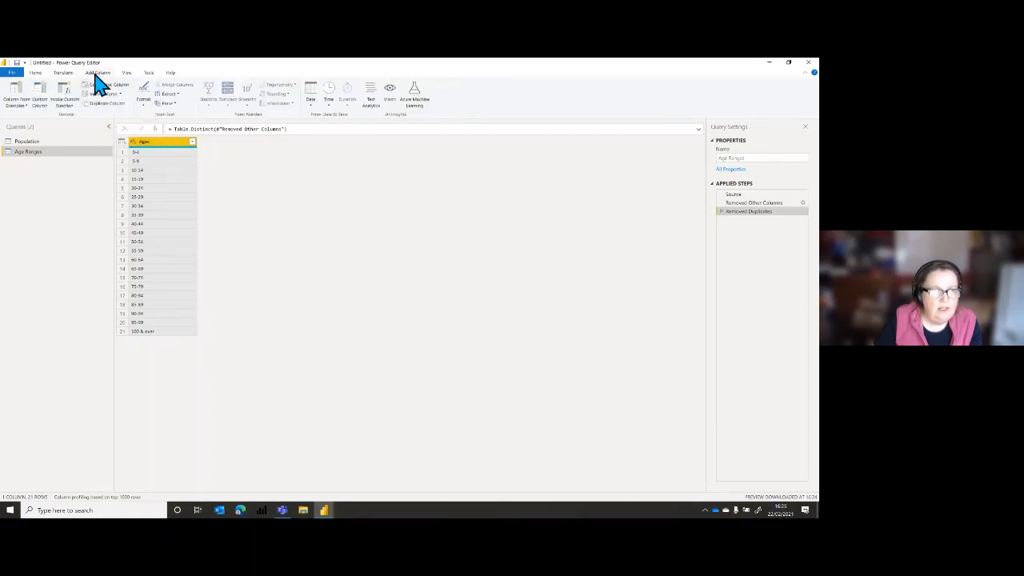
pyautogui.click(177, 93)
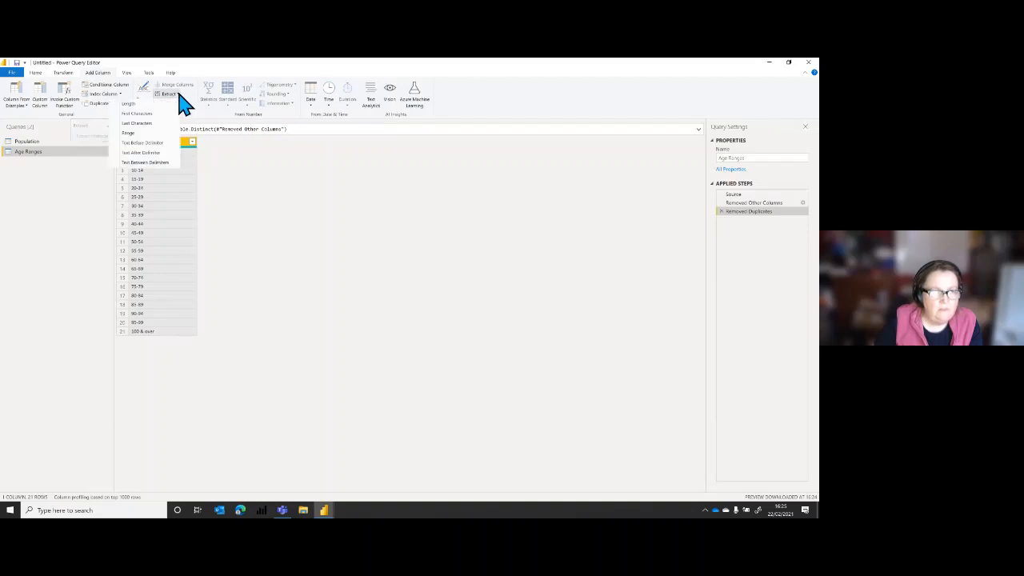
pyautogui.click(144, 142)
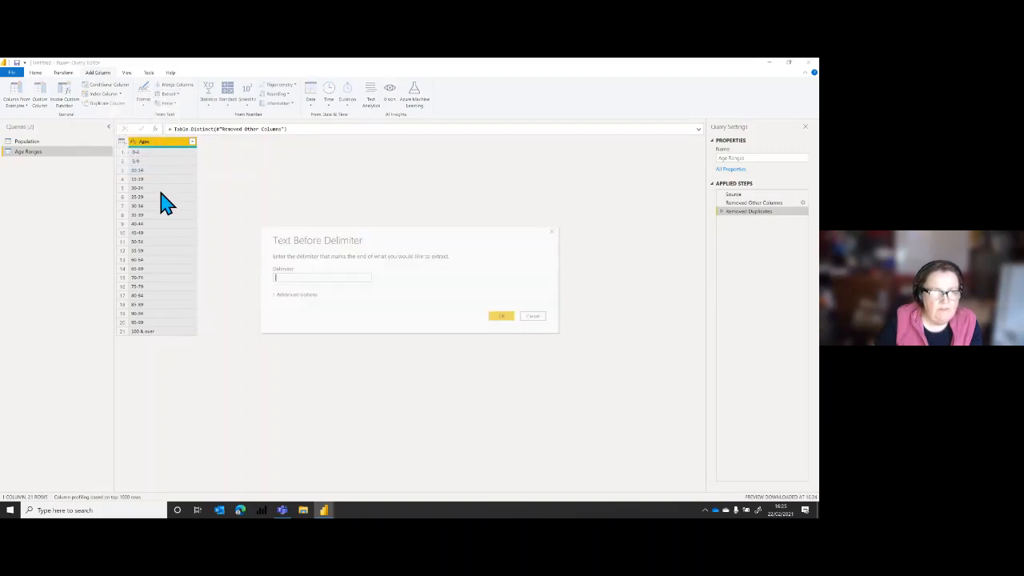
pyautogui.click(276, 278)
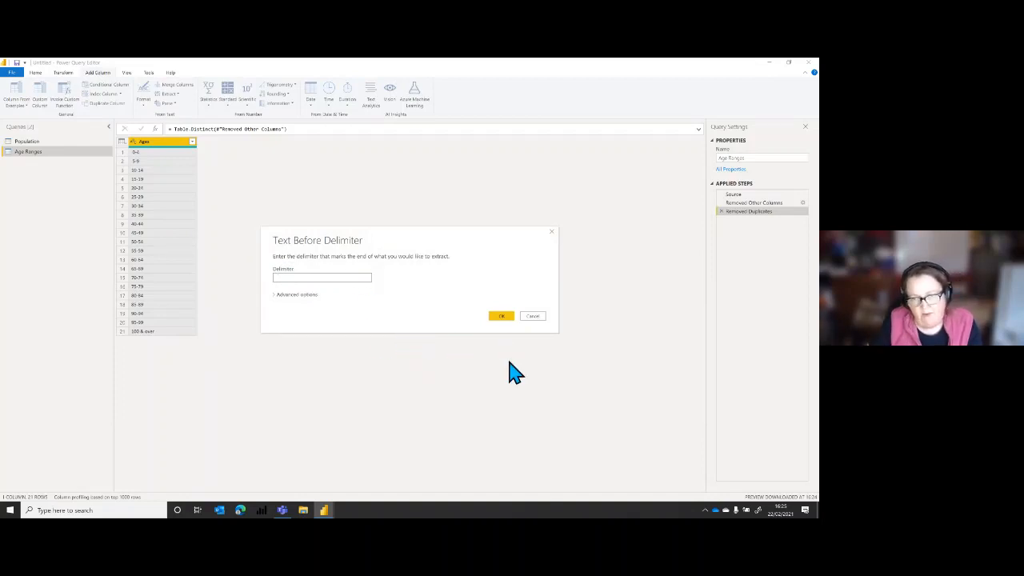
pyautogui.click(507, 316)
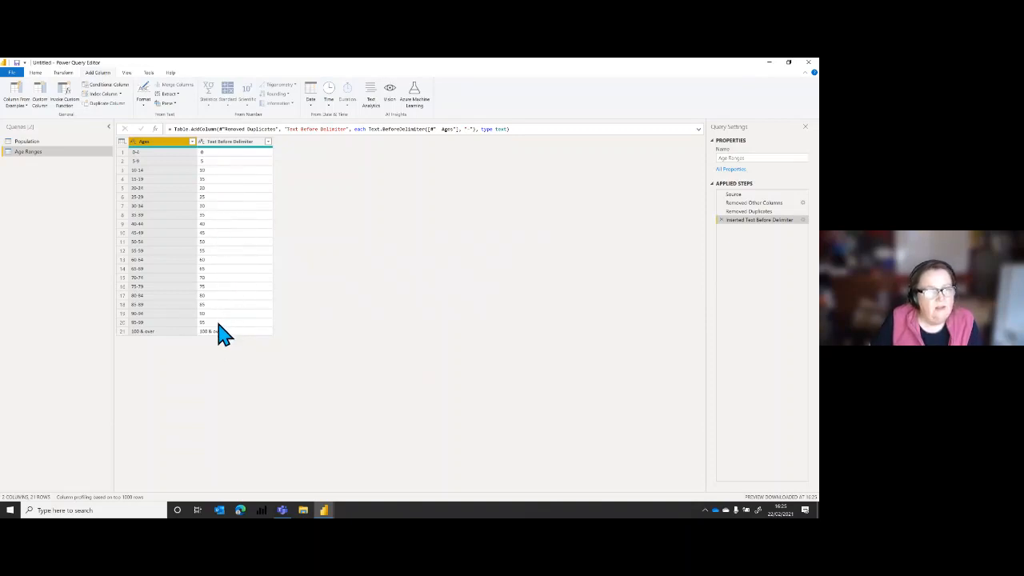
# Change the Text Before Delimiter column's type to Whole Number and replace its errors with 100.
pyautogui.click(201, 143)
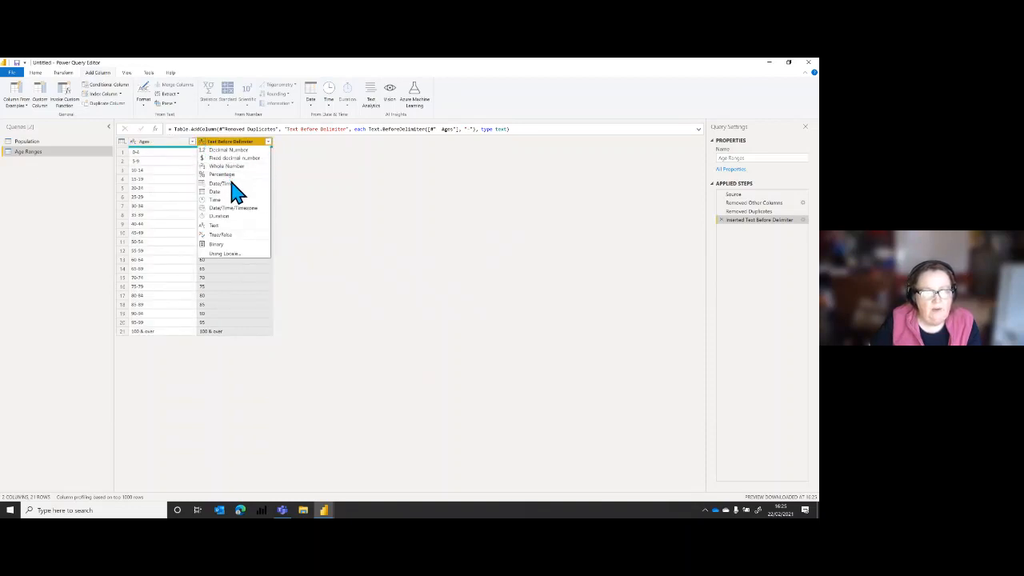
pyautogui.click(232, 166)
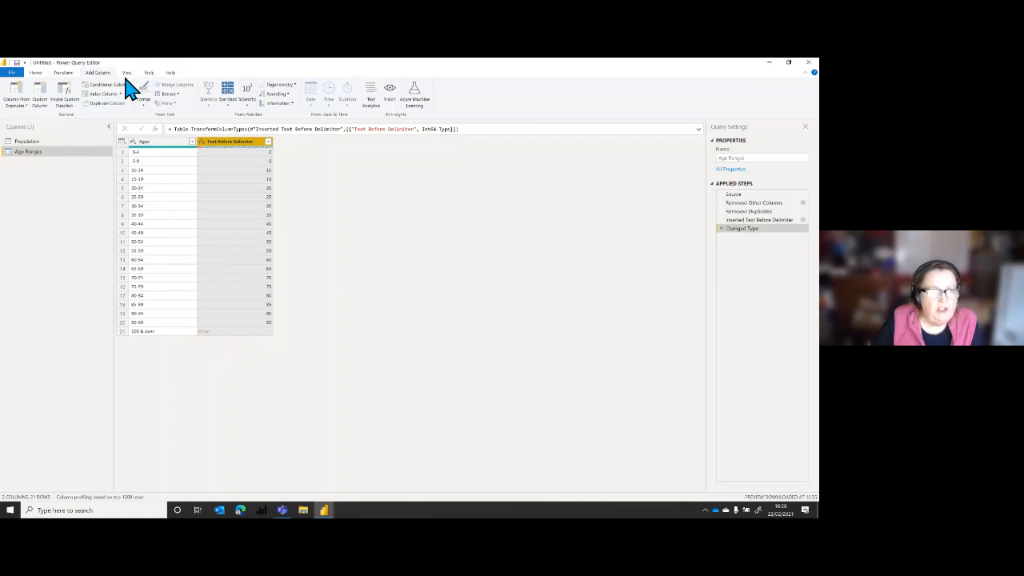
pyautogui.click(63, 74)
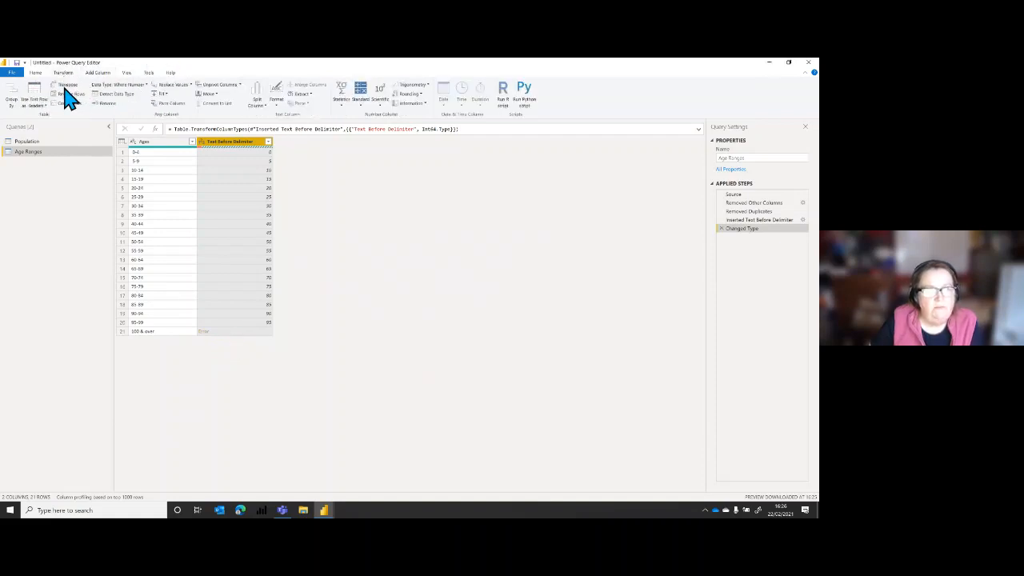
pyautogui.click(192, 85)
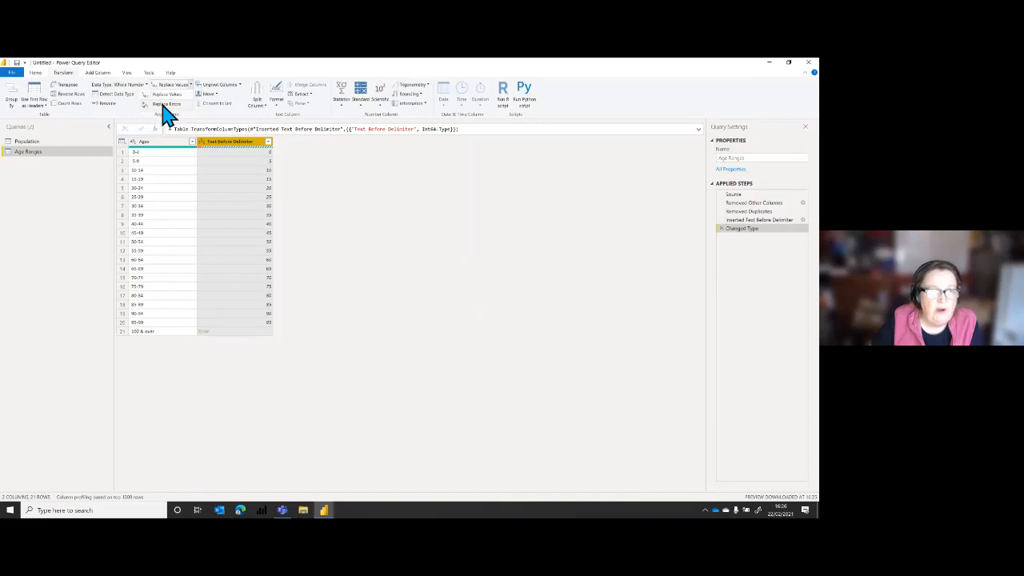
pyautogui.click(162, 105)
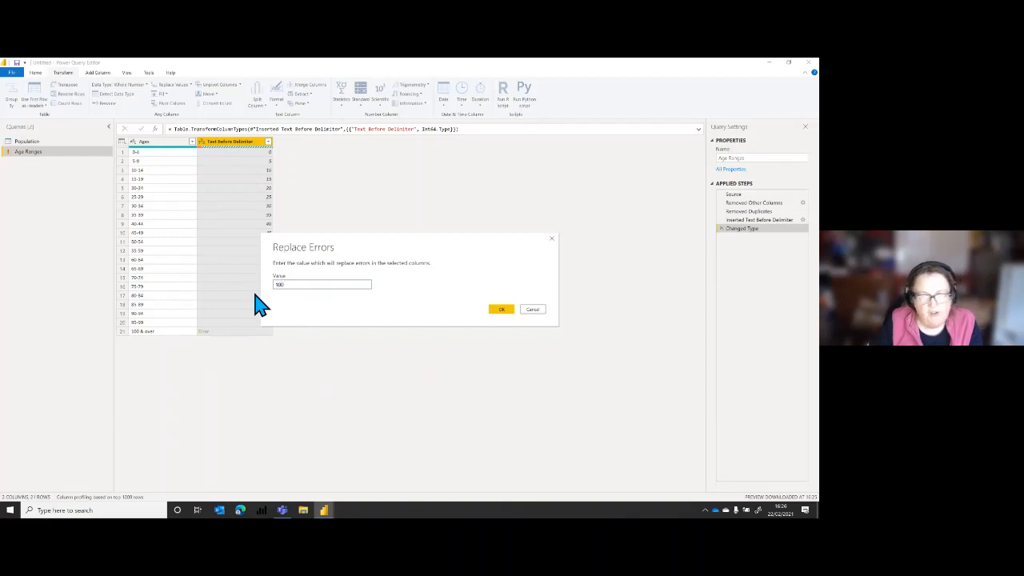
pyautogui.click(502, 312)
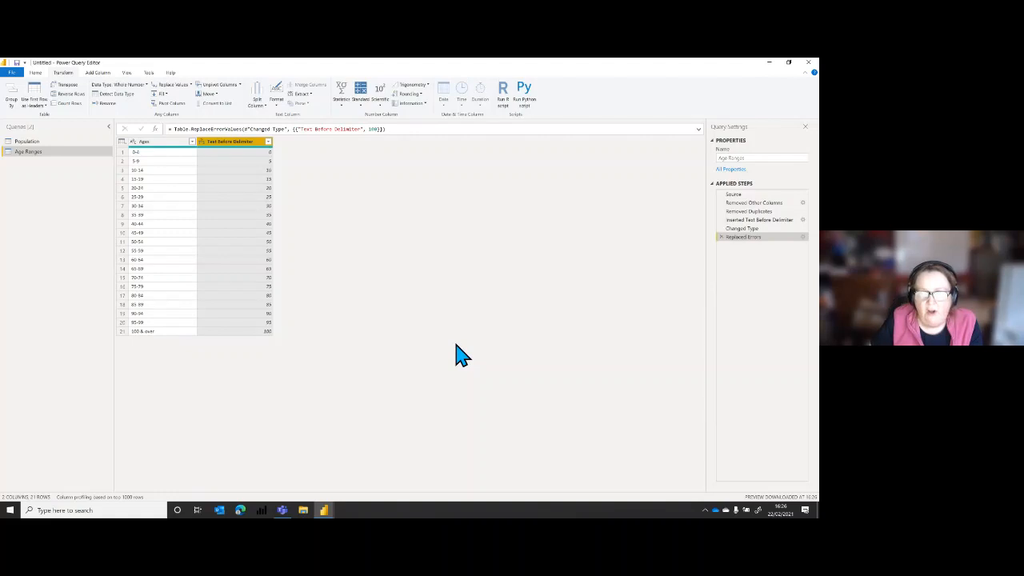
# Rename the Replaced Errors applied step as "Replaced Error with 100".
pyautogui.rightClick(767, 238)
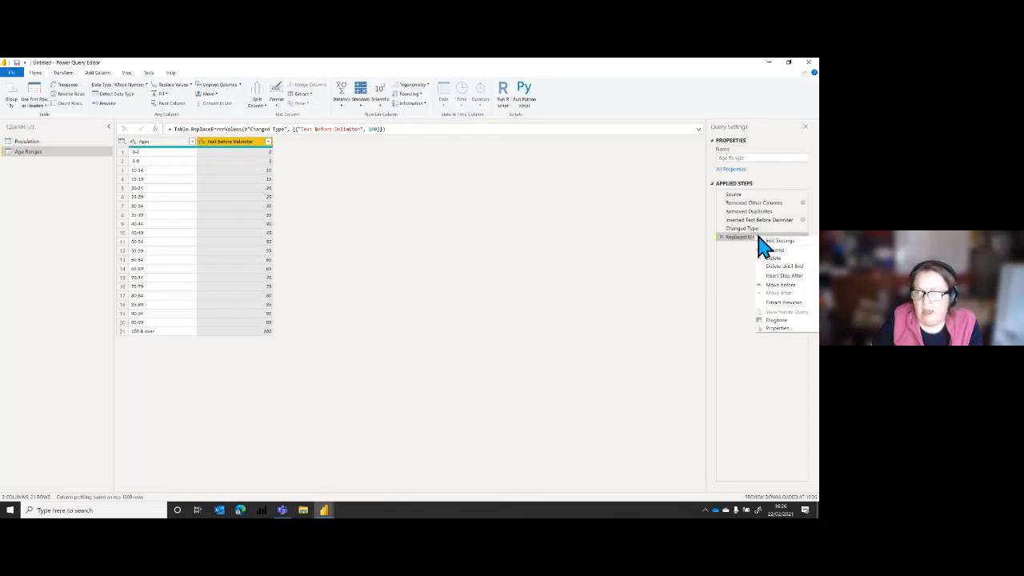
pyautogui.click(777, 250)
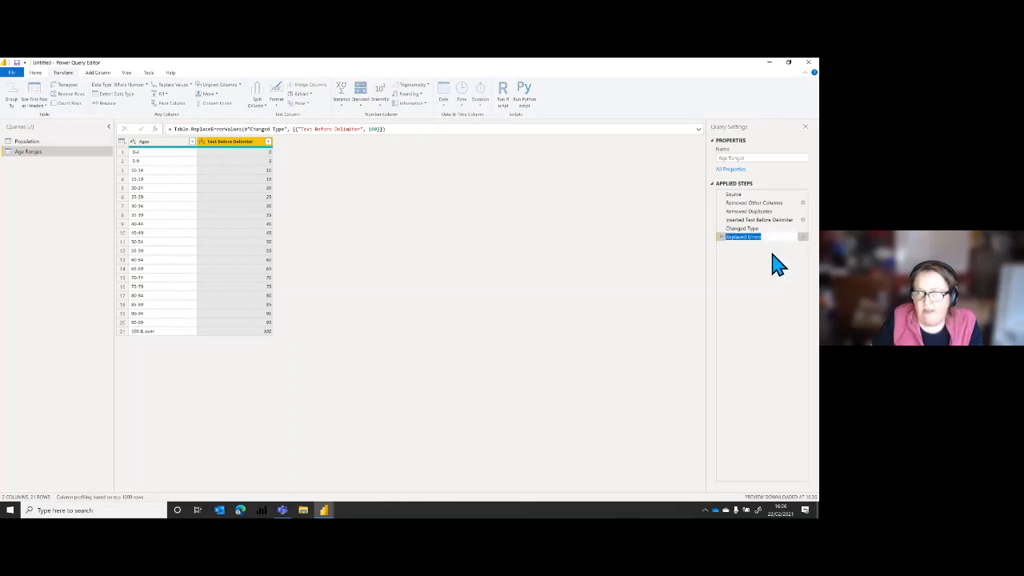
pyautogui.click(772, 235)
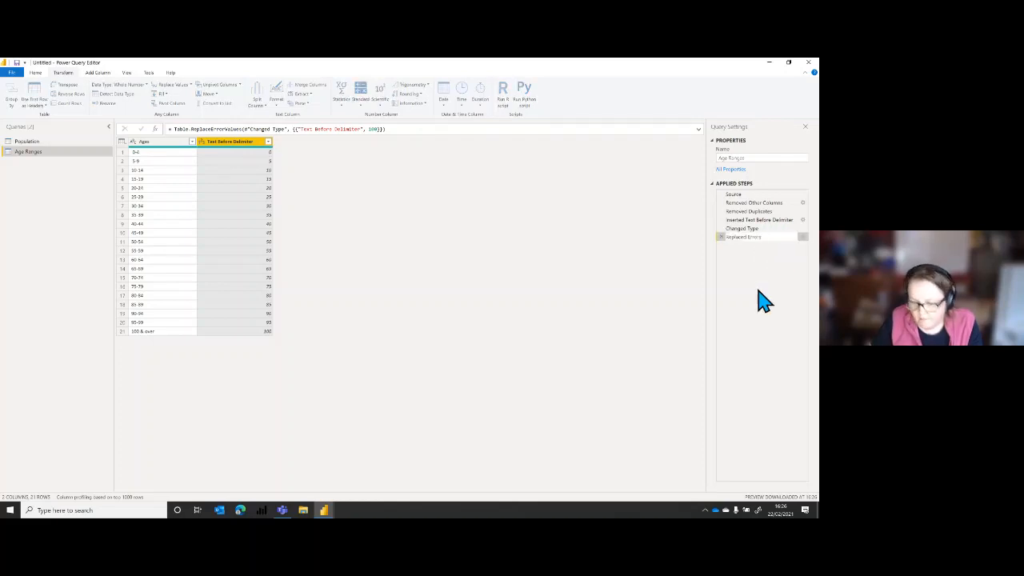
pyautogui.write('wit')
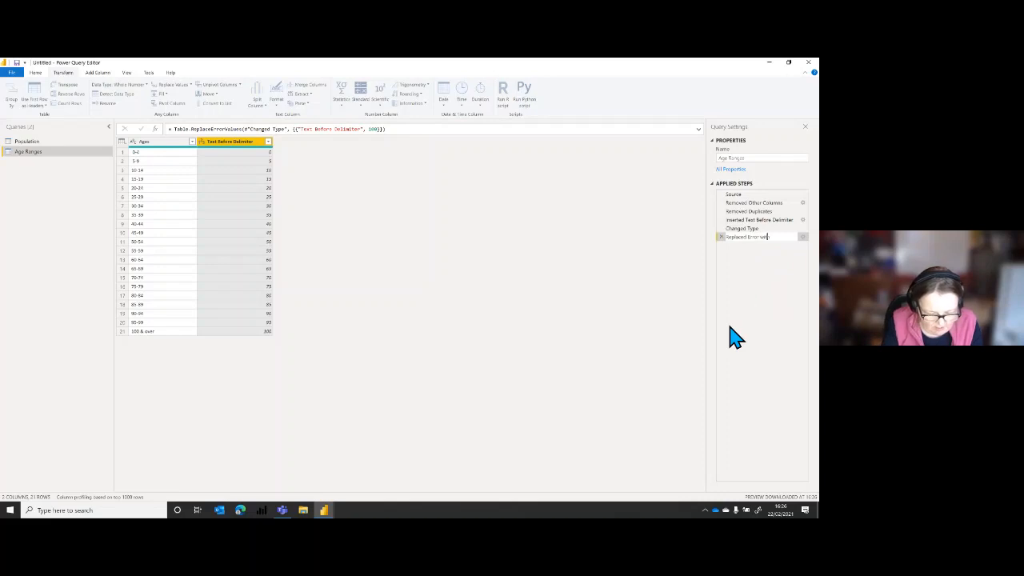
pyautogui.write('h 100')
pyautogui.press('Return')
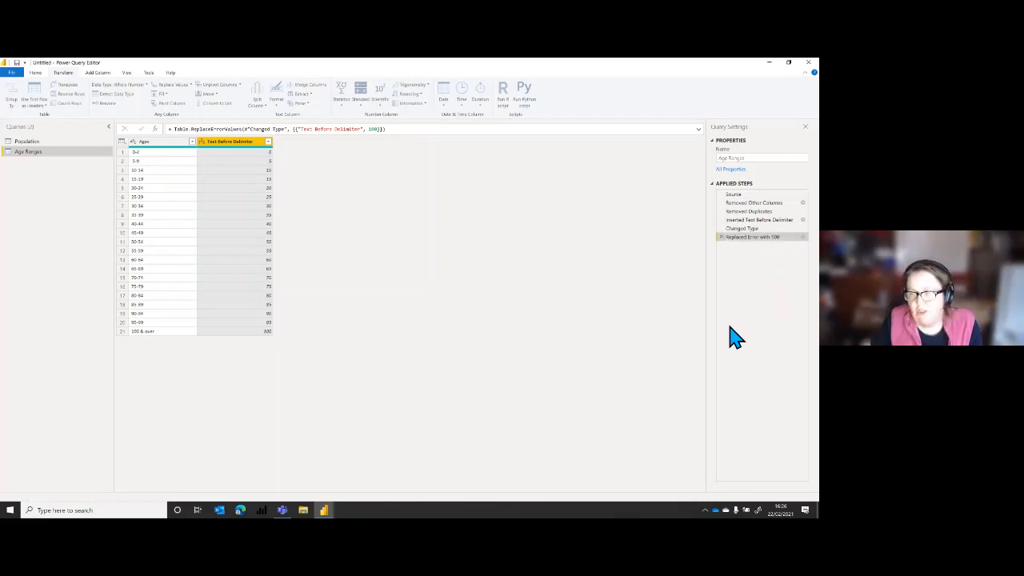
# Add the description "100 & over causes an error so replaced with 100" to the Replaced Error with 100 step.
pyautogui.rightClick(757, 237)
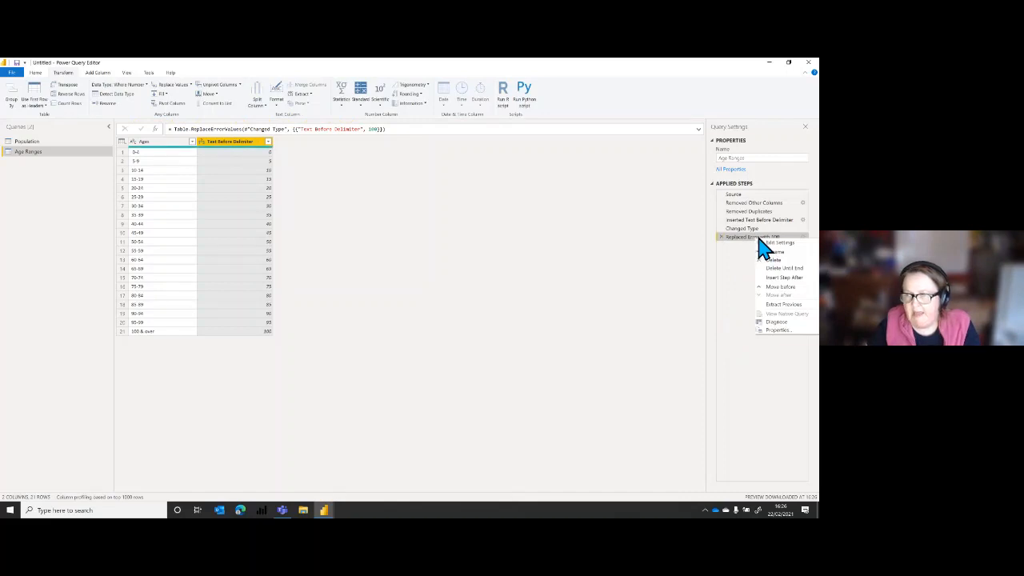
pyautogui.click(778, 330)
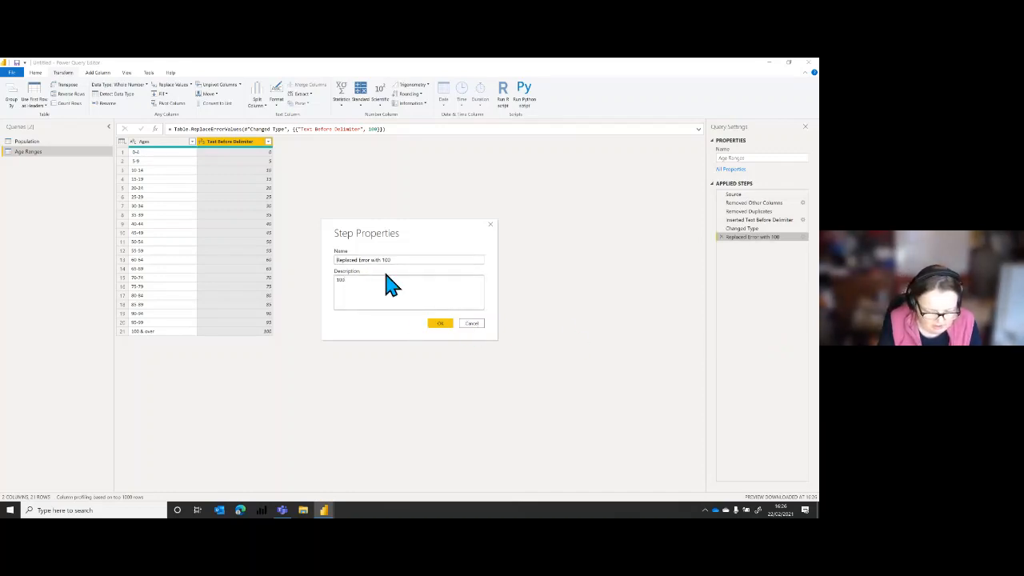
pyautogui.write('&')
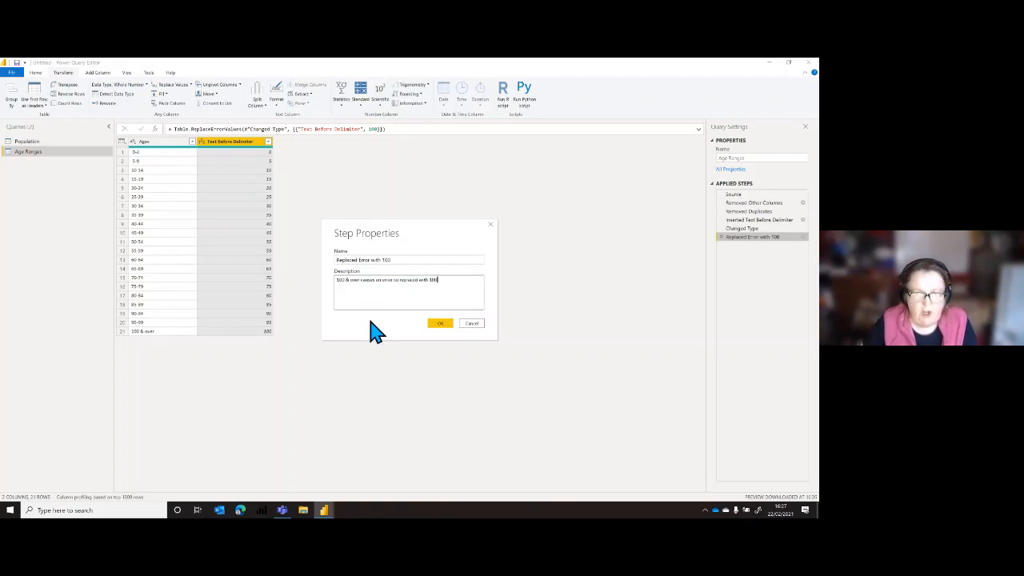
pyautogui.click(440, 324)
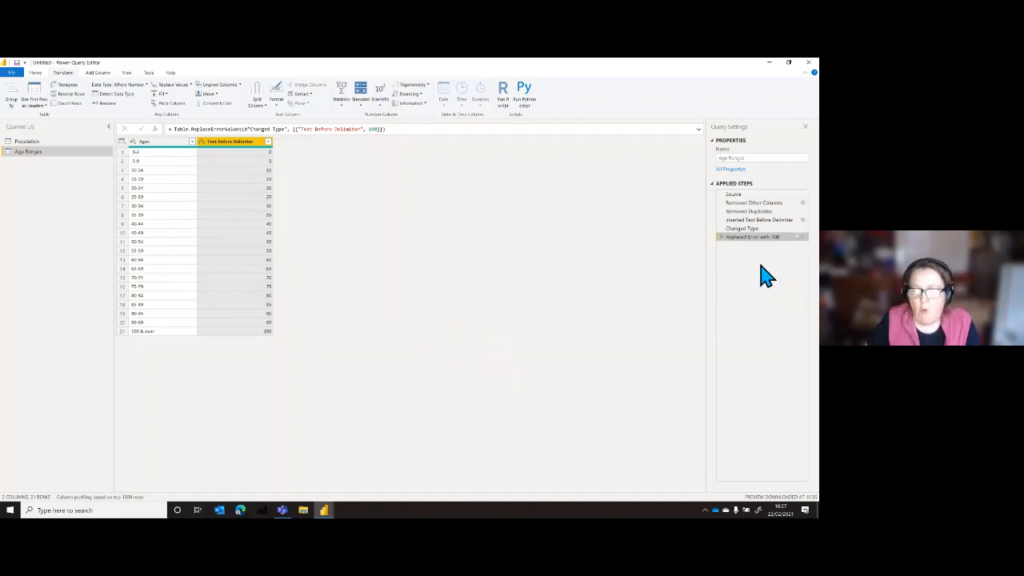
pyautogui.moveTo(741, 246)
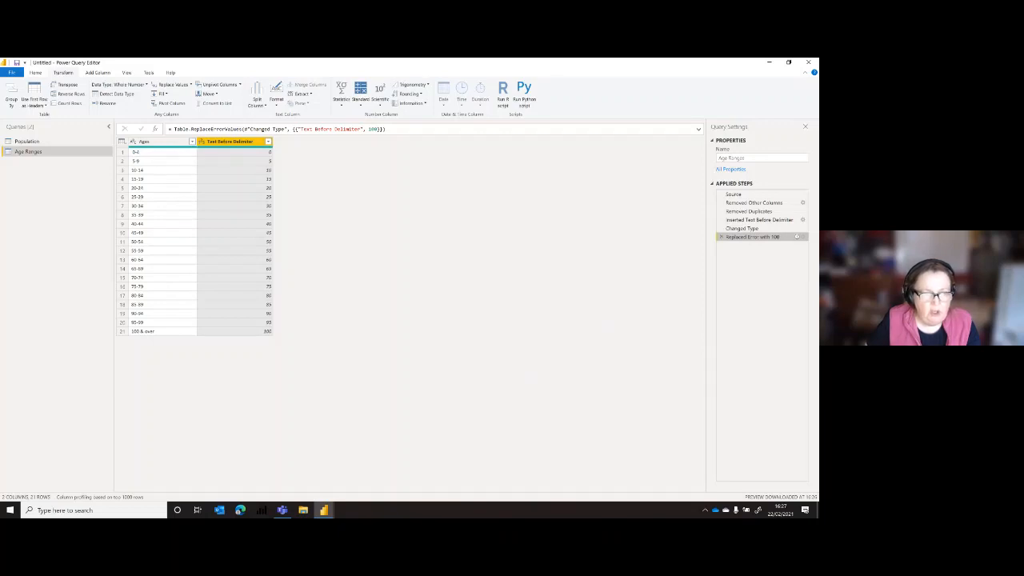
pyautogui.hotkey('alt', 'Tab')
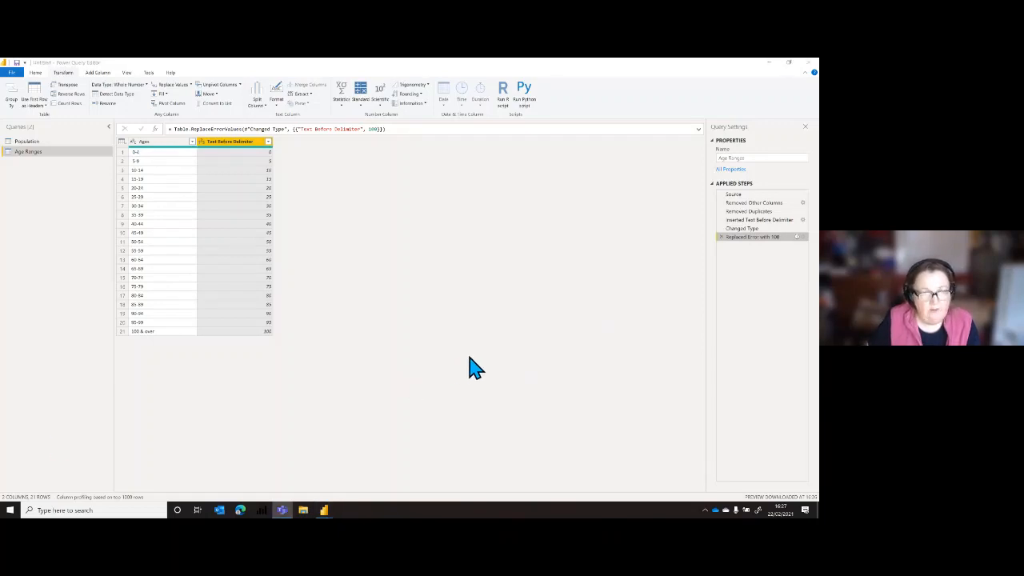
pyautogui.hotkey('alt', 'Tab')
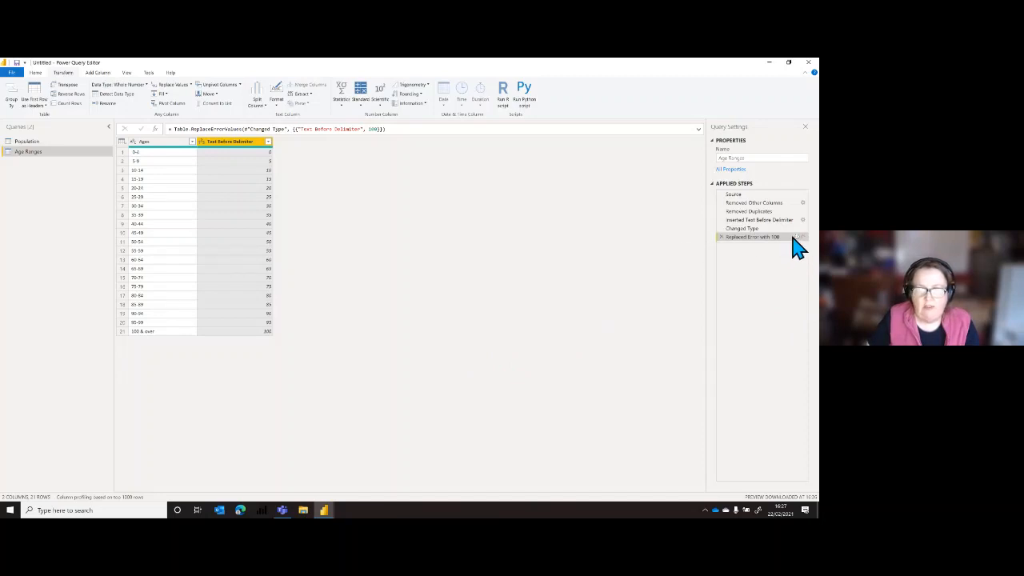
pyautogui.moveTo(791, 238)
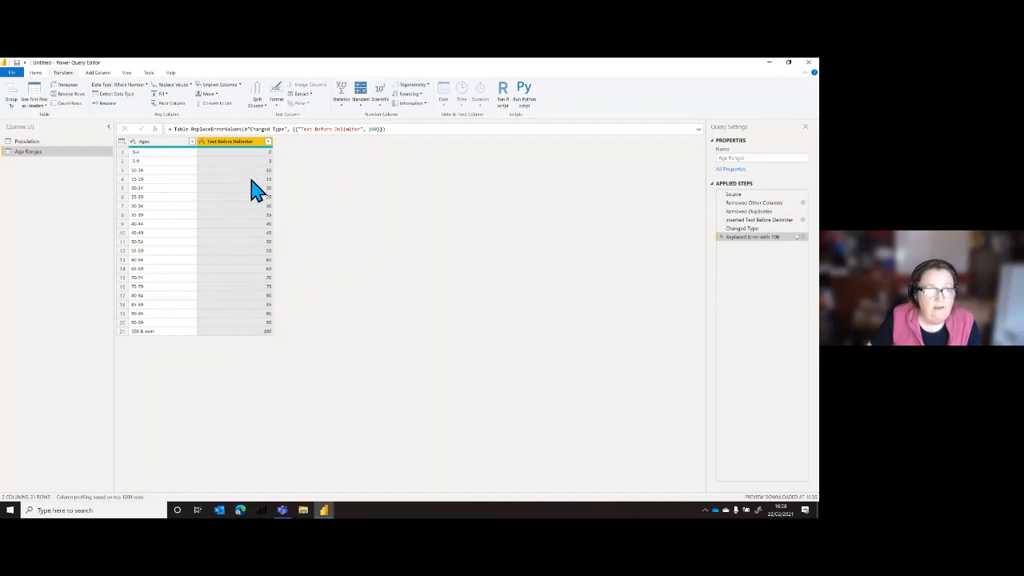
pyautogui.click(97, 73)
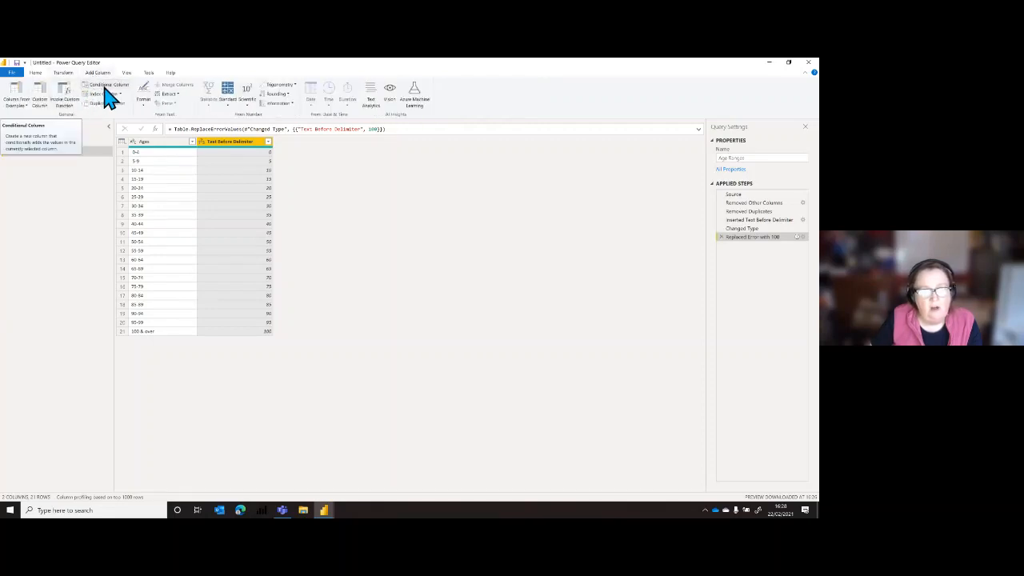
pyautogui.click(104, 86)
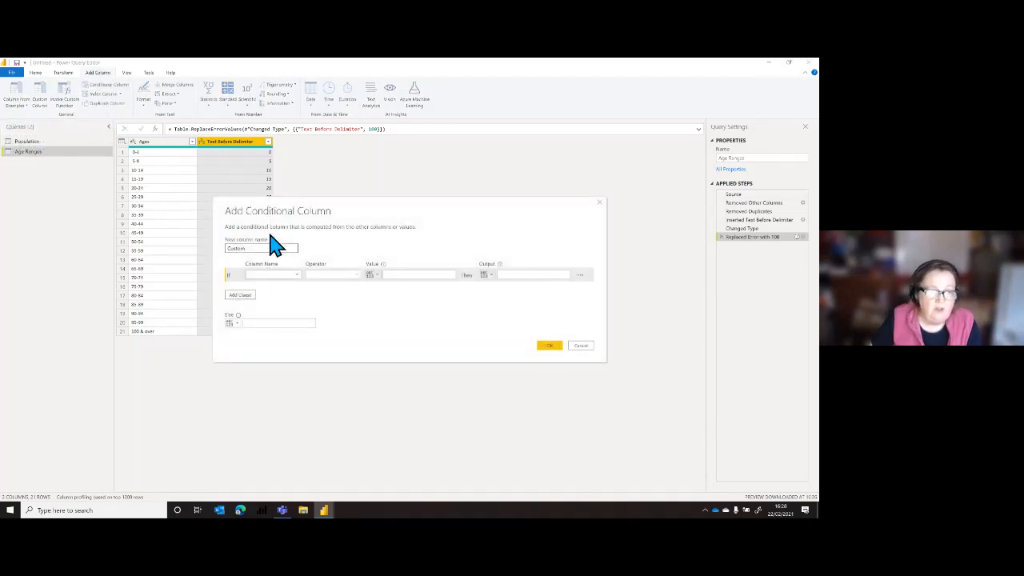
pyautogui.doubleClick(252, 248)
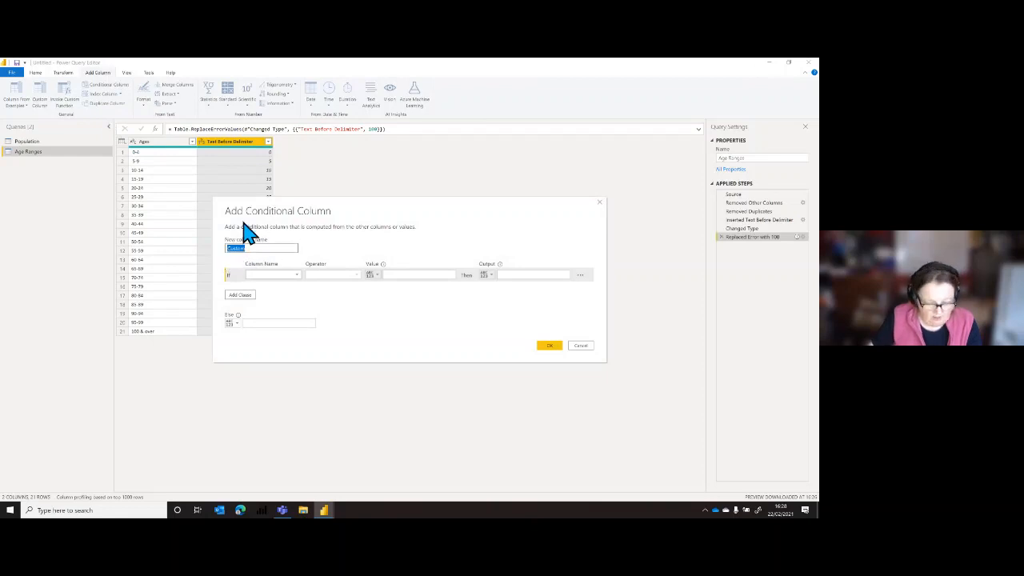
pyautogui.write('C')
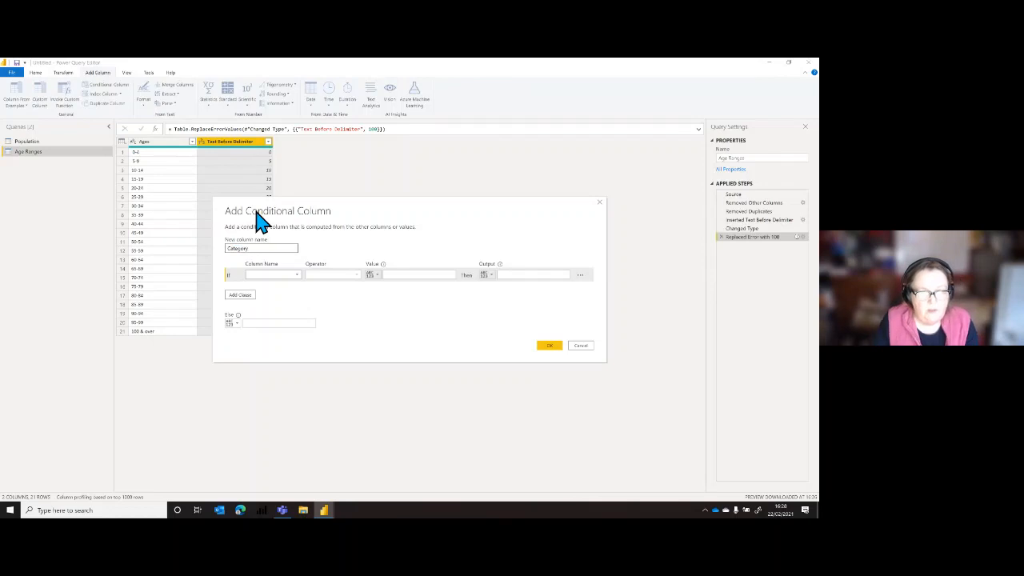
pyautogui.click(268, 275)
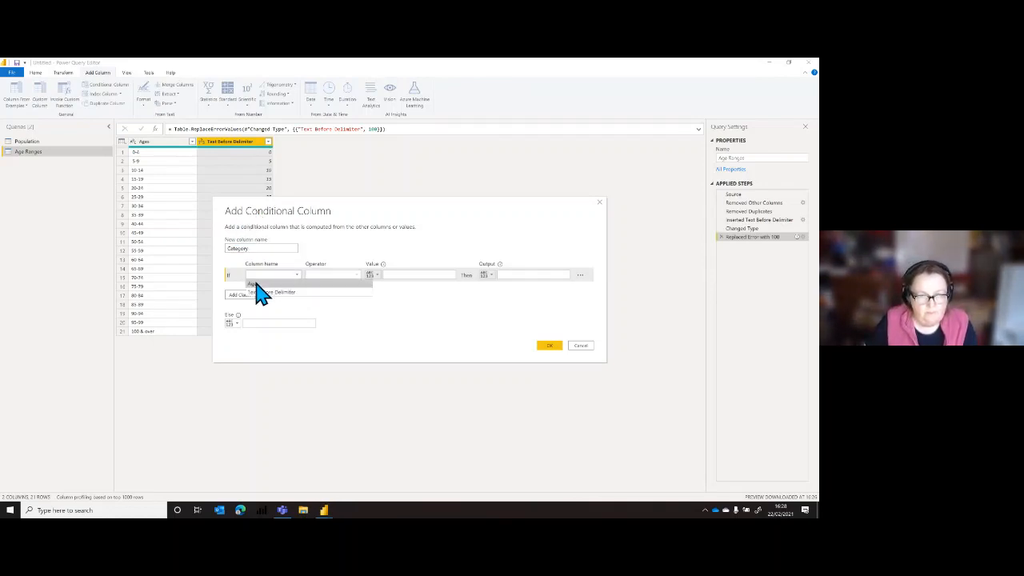
pyautogui.click(256, 284)
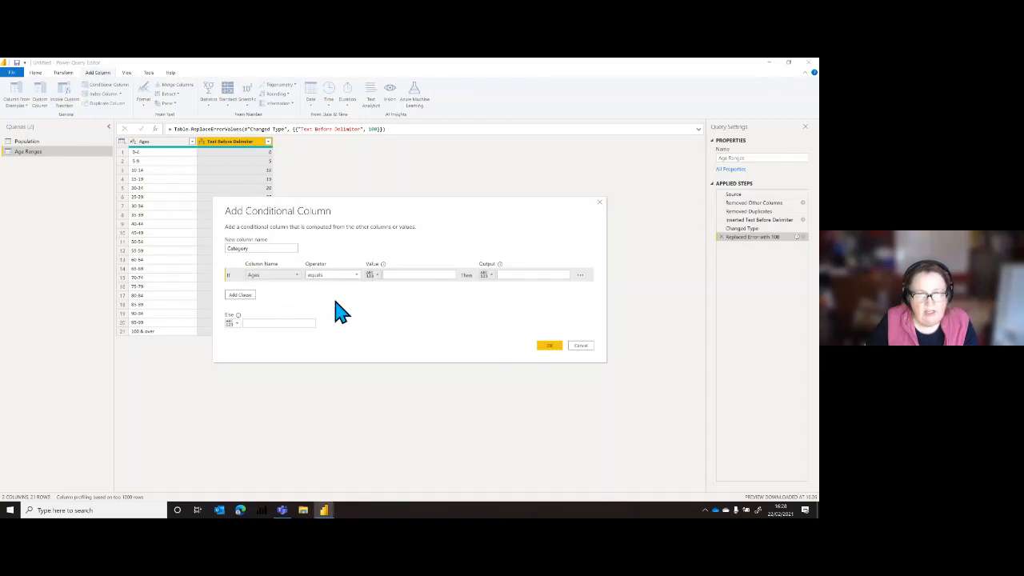
pyautogui.click(272, 276)
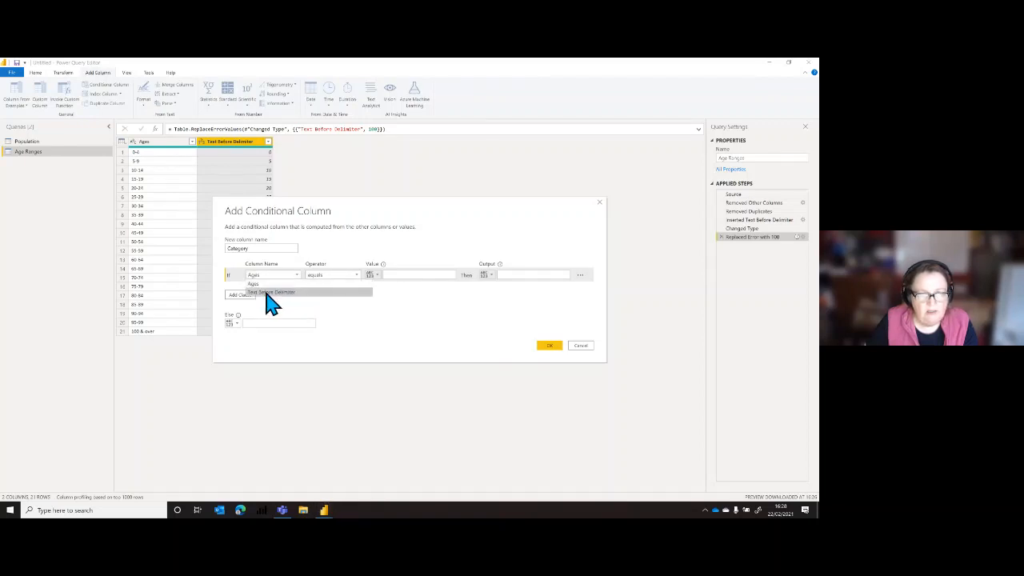
pyautogui.click(582, 347)
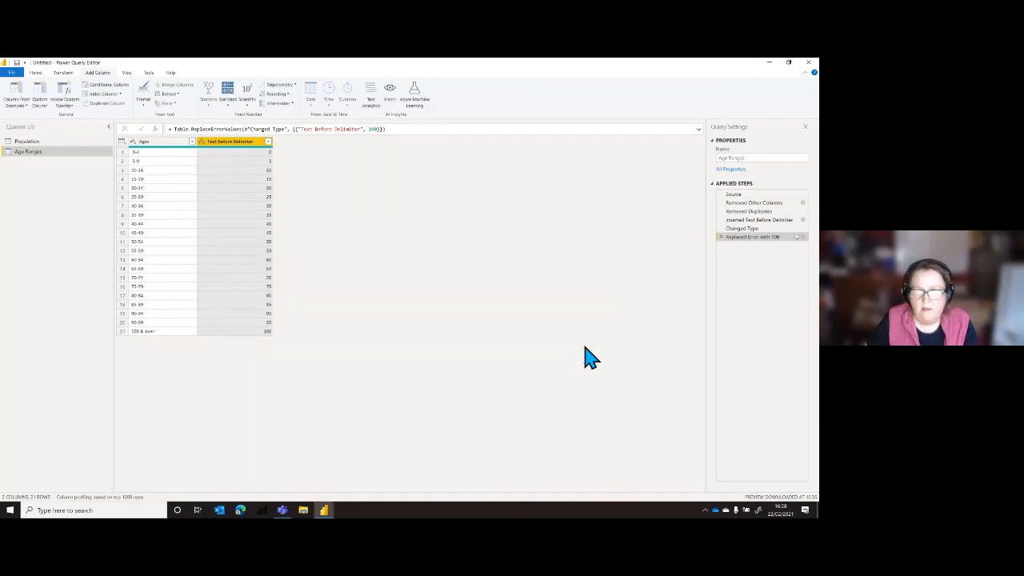
# Rename the Text Before Delimiter column as "Lower Age".
pyautogui.doubleClick(229, 142)
pyautogui.write('Age')
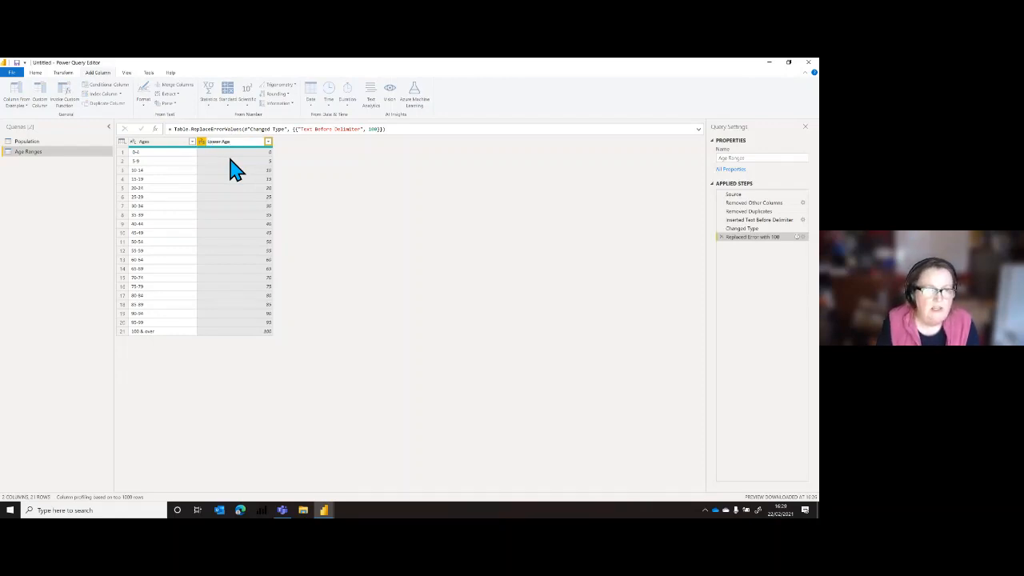
pyautogui.press('Return')
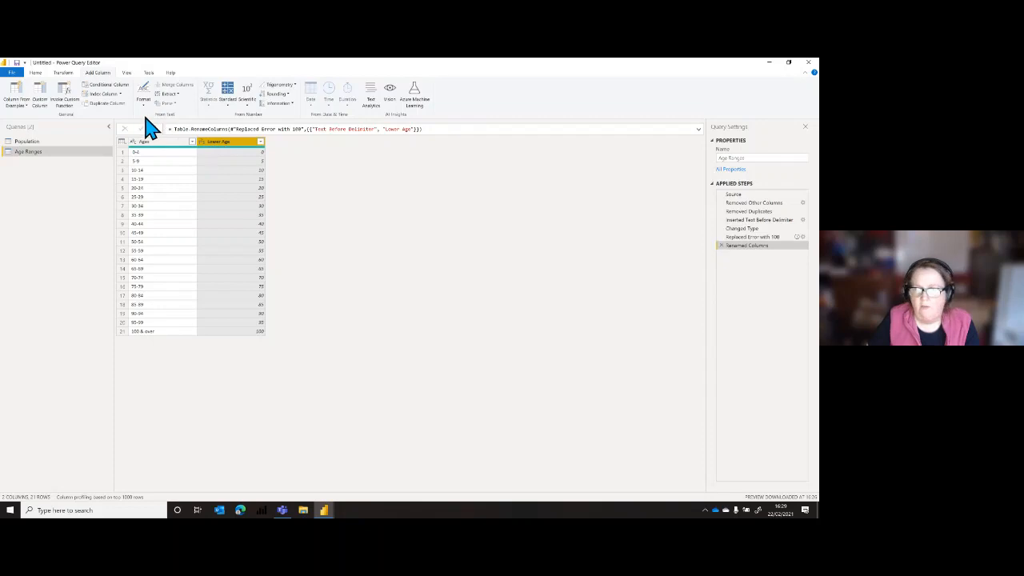
# Start a conditional column named "Age Range" with a first clause outputting "Child" when Lower Age is less than 20.
pyautogui.click(104, 84)
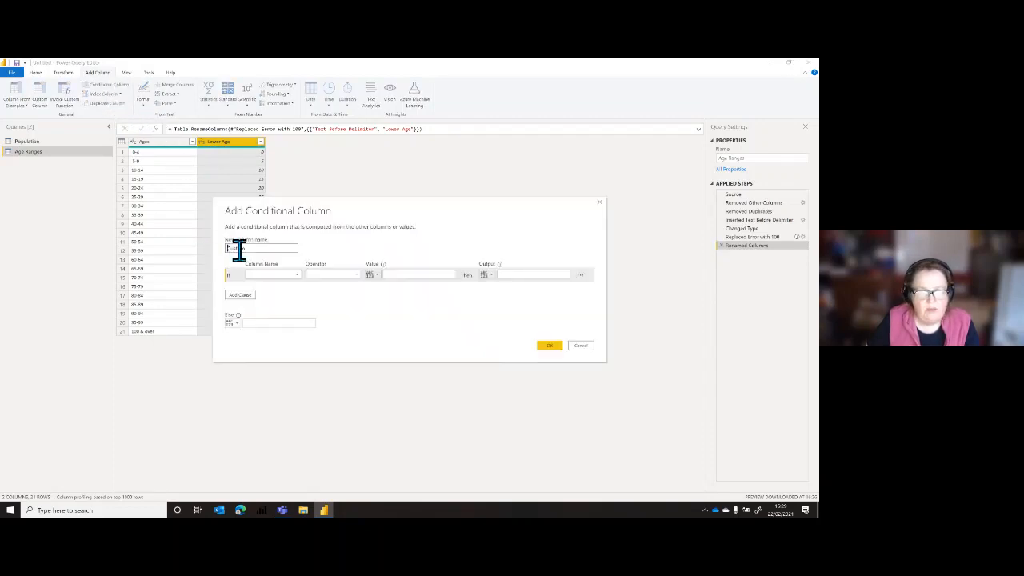
pyautogui.doubleClick(249, 249)
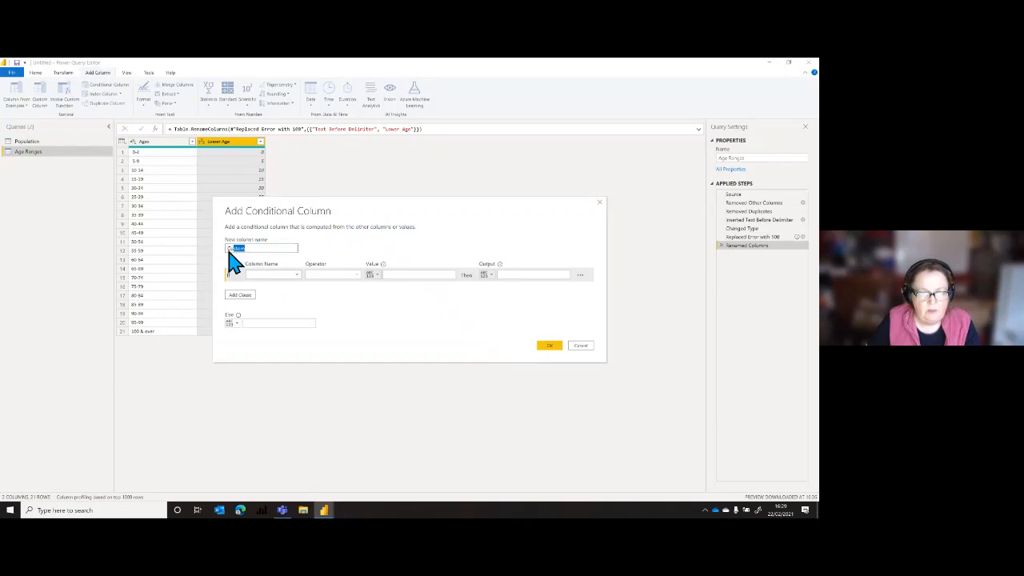
pyautogui.click(272, 276)
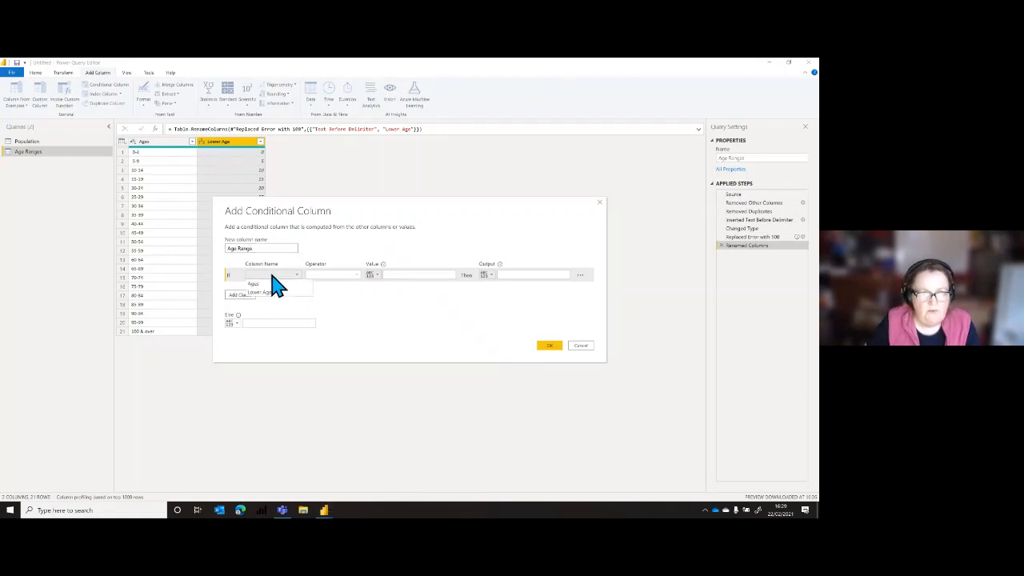
pyautogui.click(267, 292)
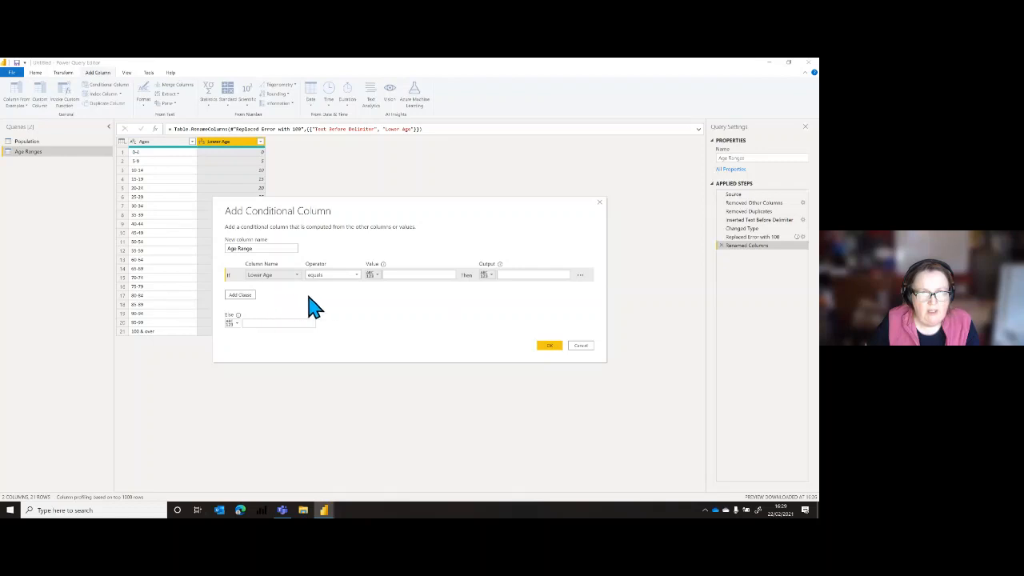
pyautogui.click(347, 276)
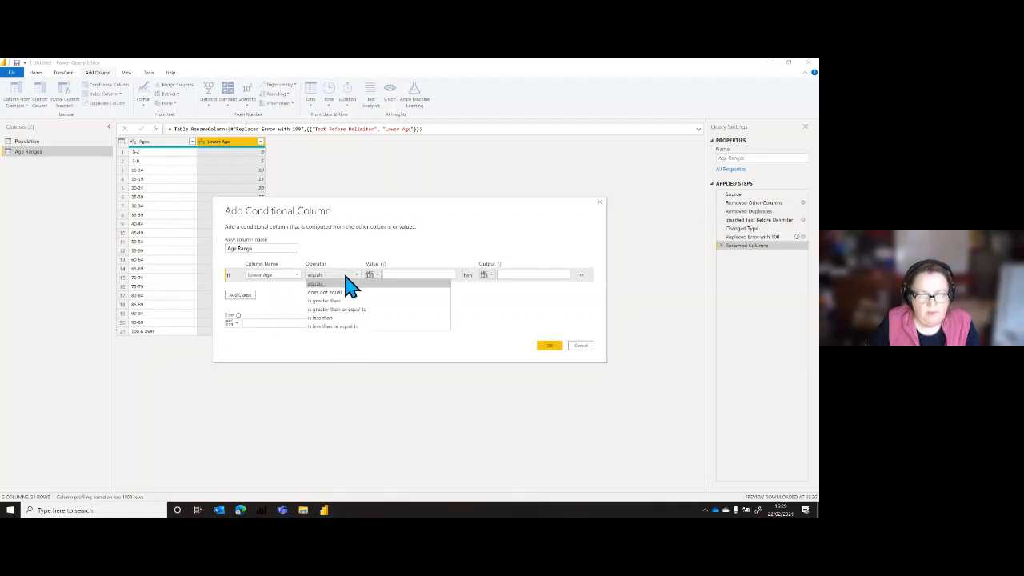
pyautogui.click(342, 329)
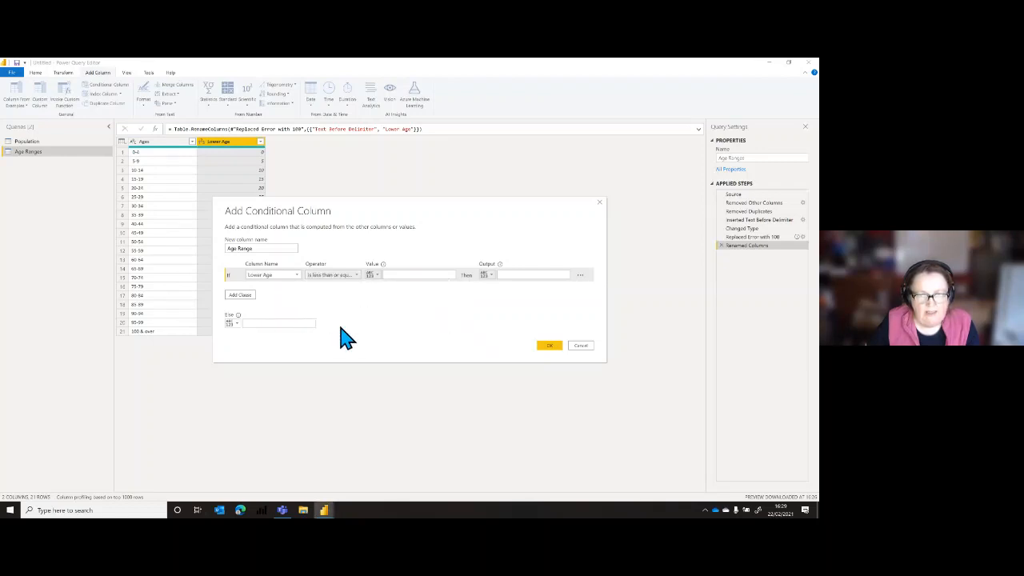
pyautogui.click(344, 276)
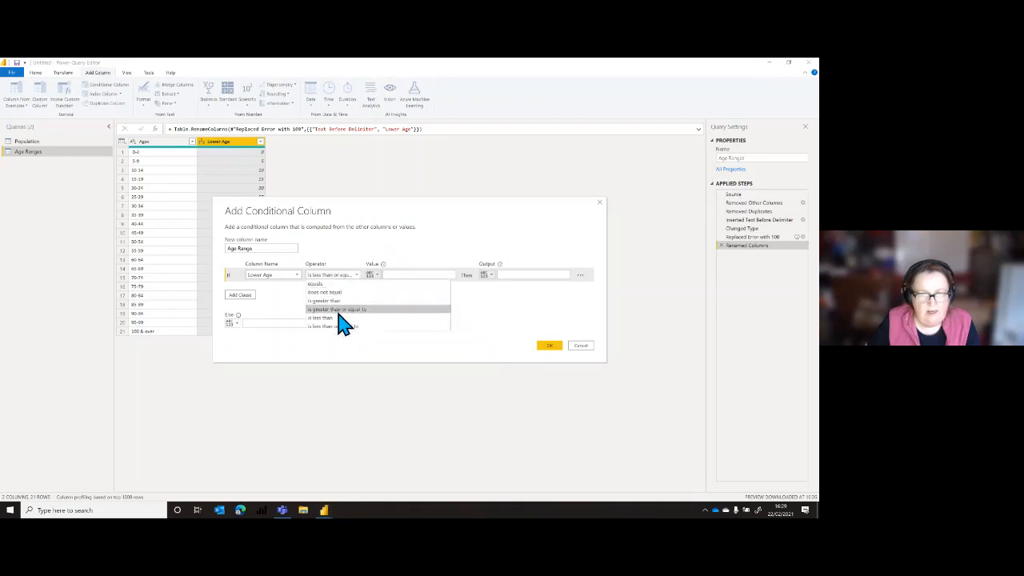
pyautogui.click(335, 321)
pyautogui.click(405, 274)
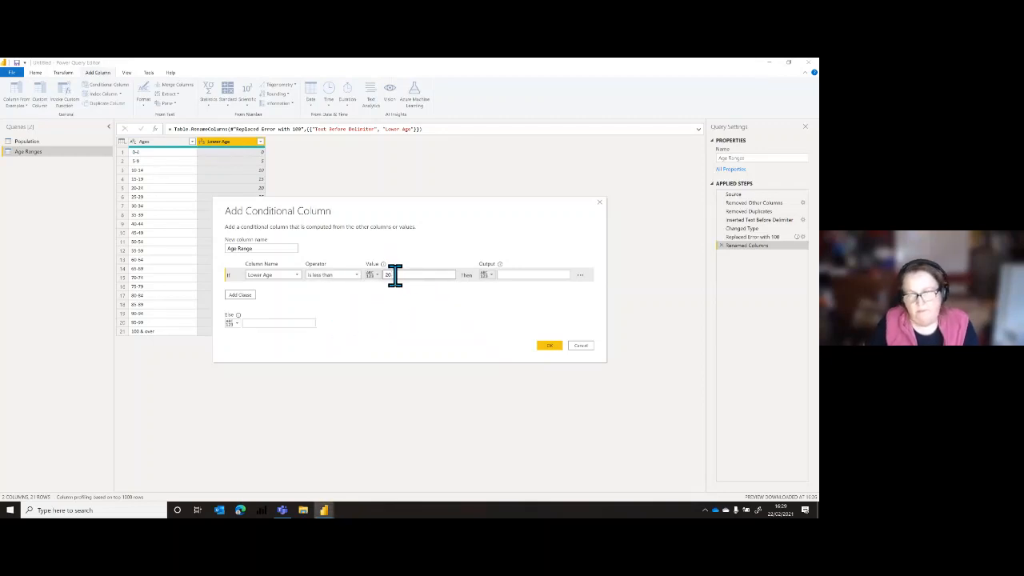
pyautogui.click(516, 276)
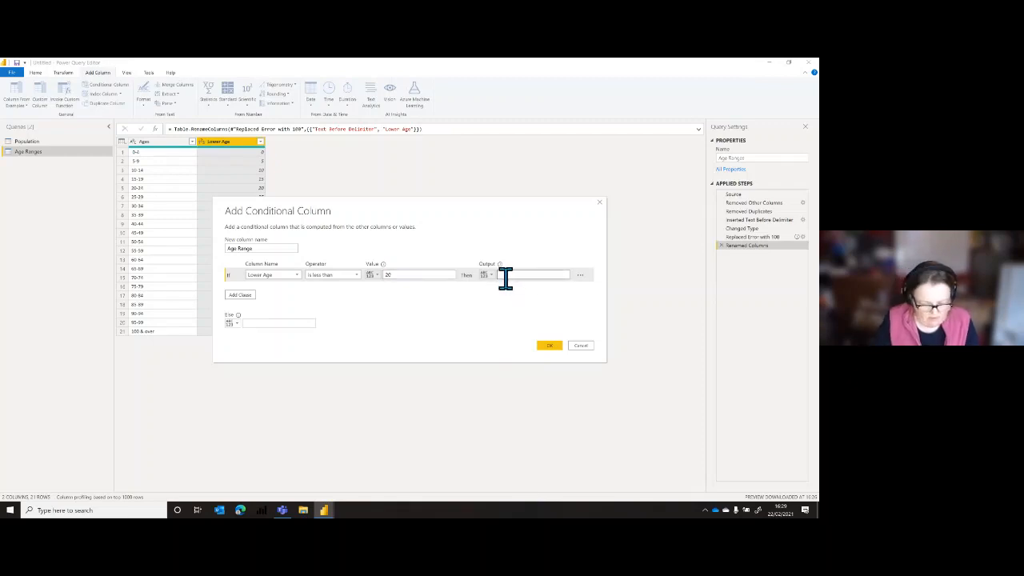
pyautogui.write('0')
pyautogui.write('hild')
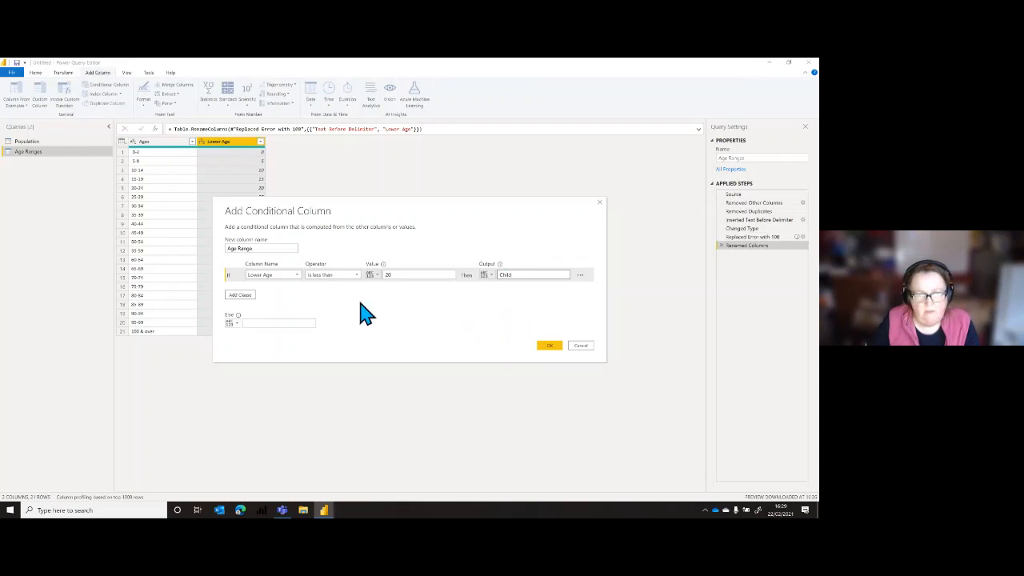
# Add a second clause outputting "Retired" when Lower Age is greater than or equal to 70.
pyautogui.click(240, 295)
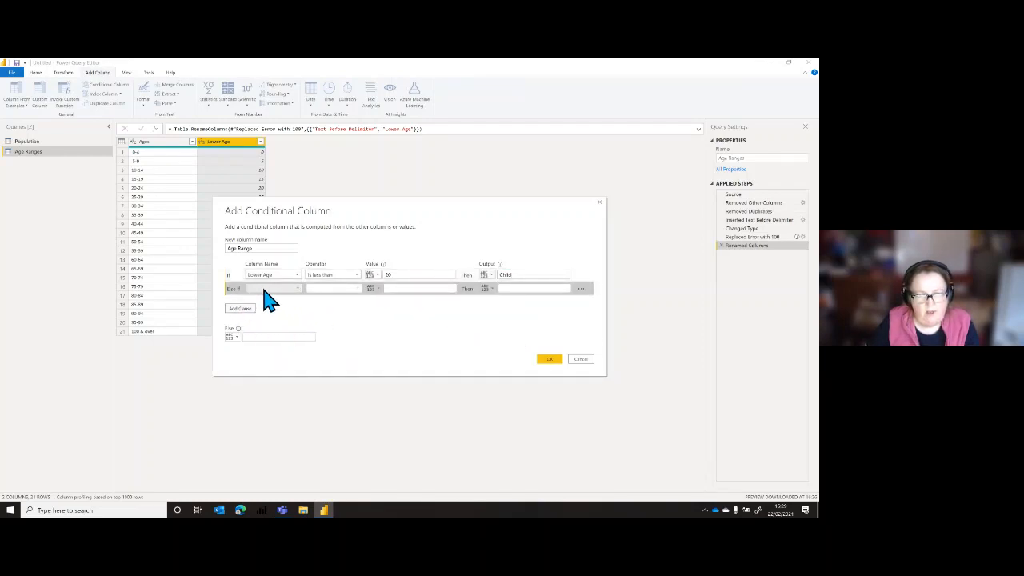
pyautogui.click(262, 288)
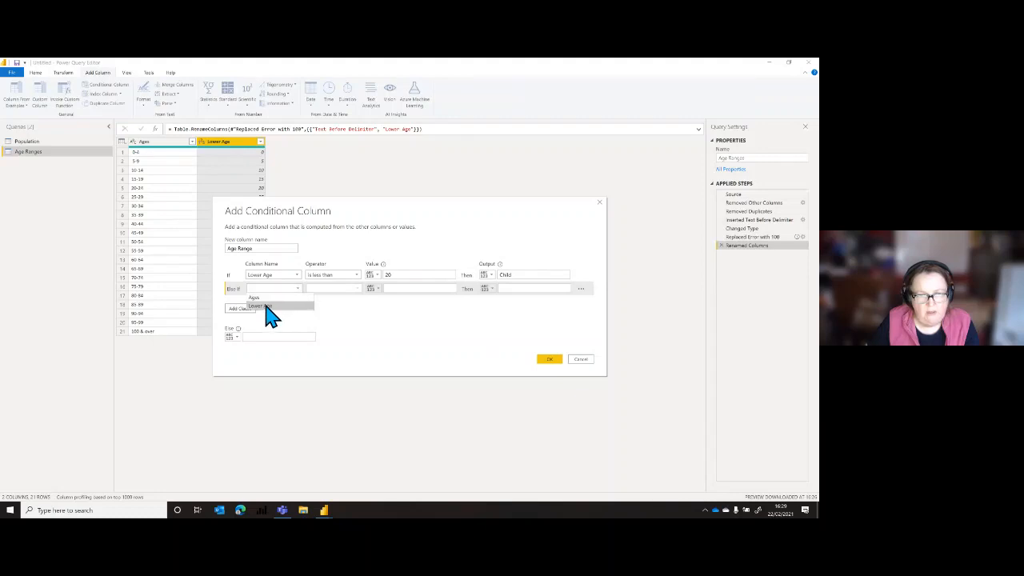
pyautogui.click(267, 305)
pyautogui.click(329, 289)
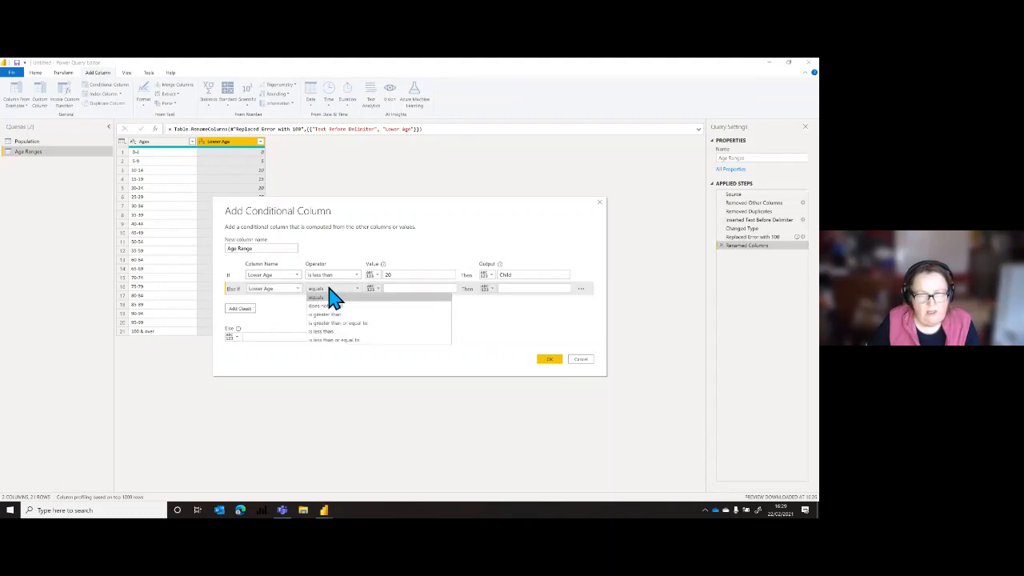
pyautogui.click(343, 315)
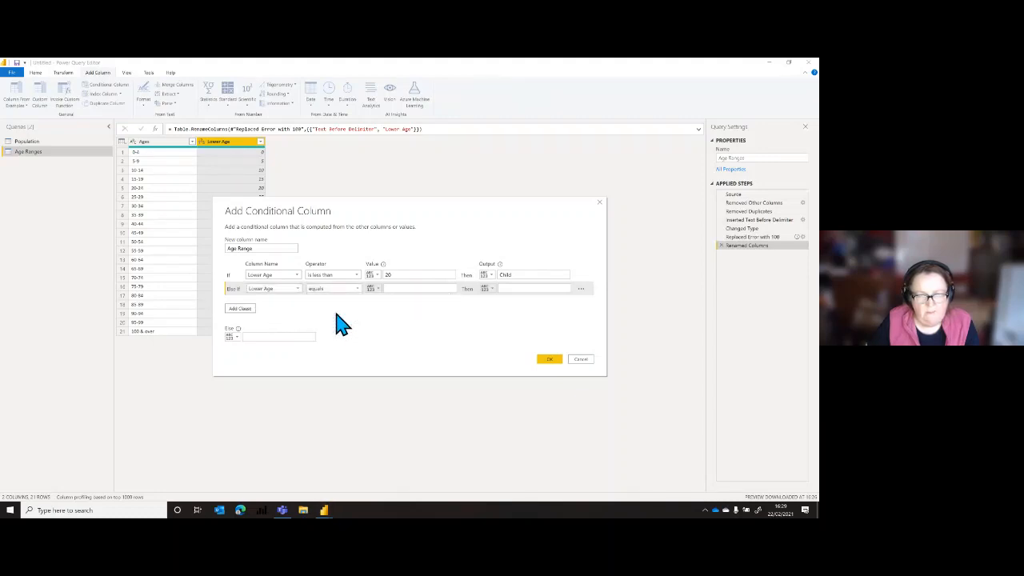
pyautogui.click(346, 292)
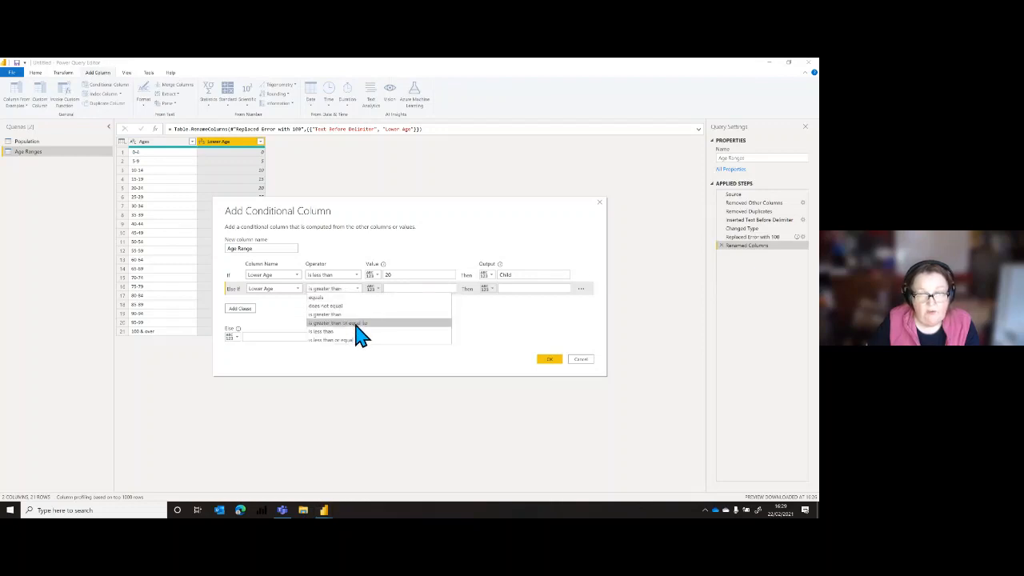
pyautogui.click(358, 323)
pyautogui.click(402, 288)
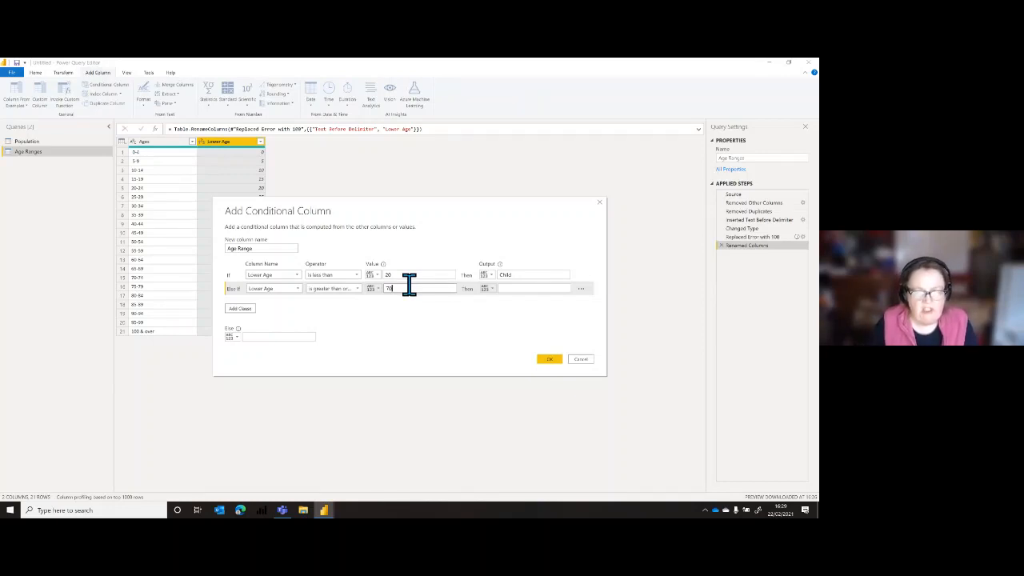
pyautogui.click(513, 288)
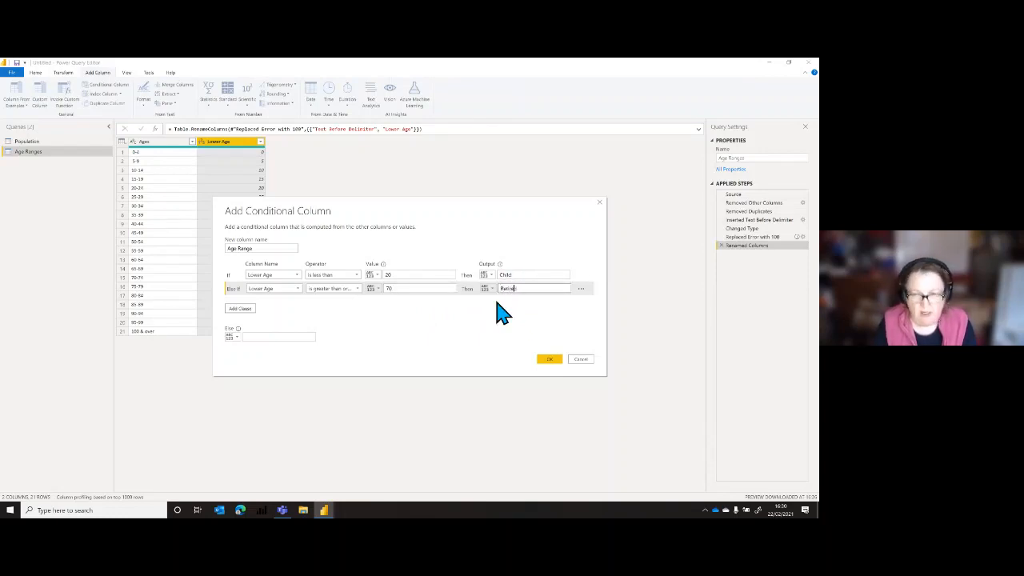
# Set the else output to "Working Adult", change the second clause's output to "Retired Adult", and create the conditional column.
pyautogui.click(255, 336)
pyautogui.click(255, 336)
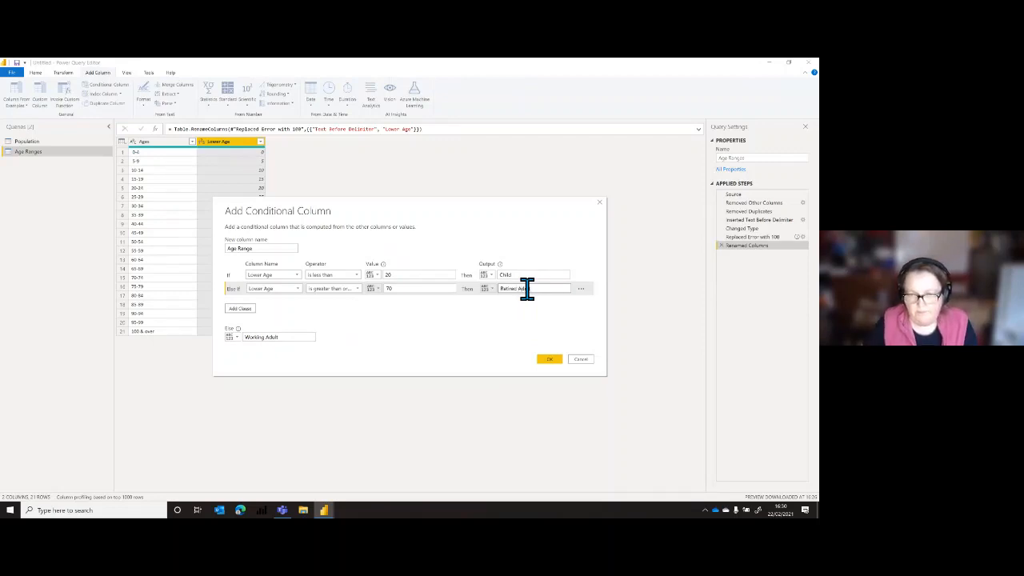
pyautogui.click(549, 360)
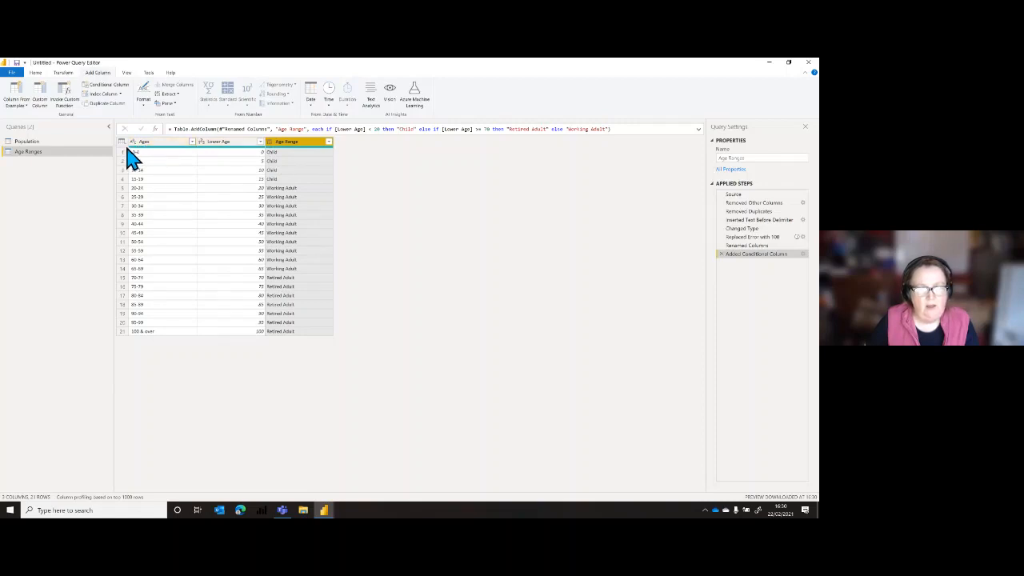
# Change the Age Range column's type to Text, and close and apply the query changes.
pyautogui.click(270, 142)
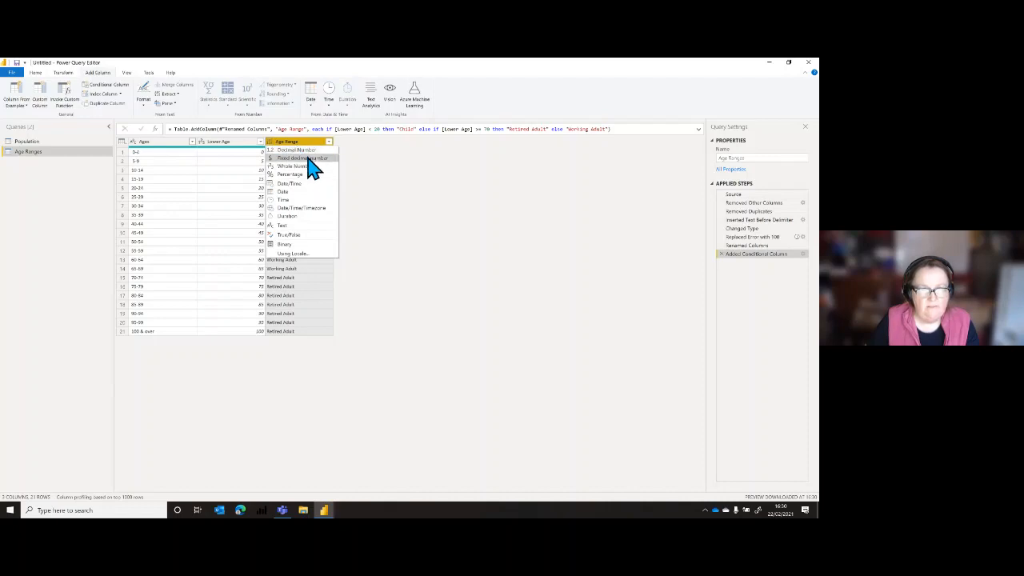
pyautogui.click(281, 225)
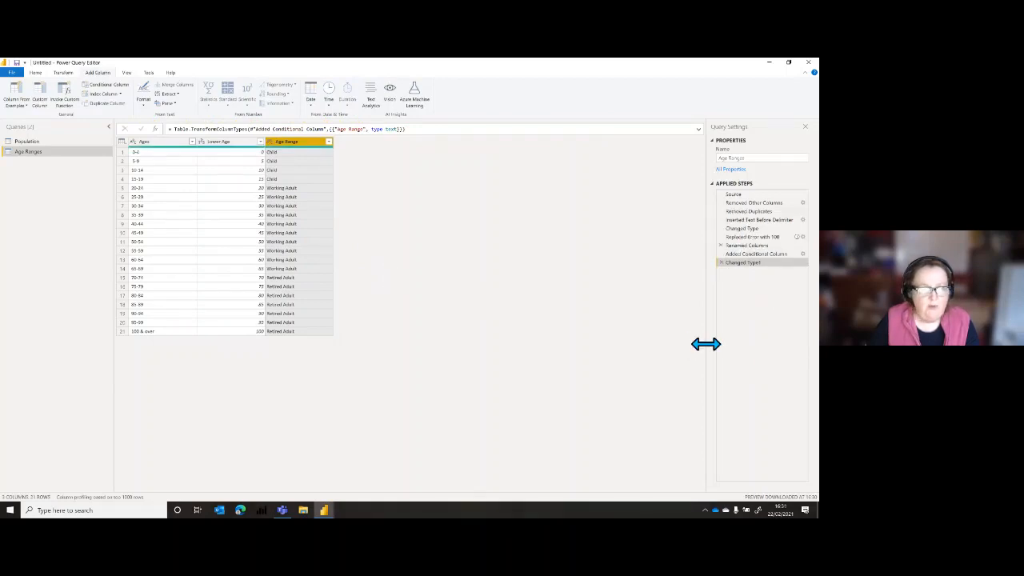
pyautogui.click(36, 73)
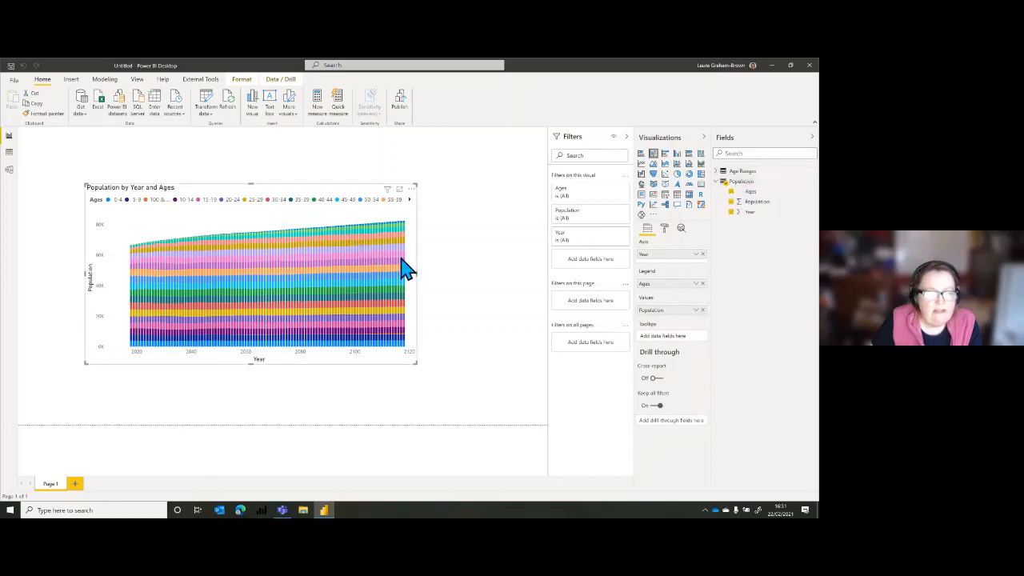
# Upgrade the model view to the new design and move the Age Ranges table farther from the Population table.
pyautogui.click(10, 169)
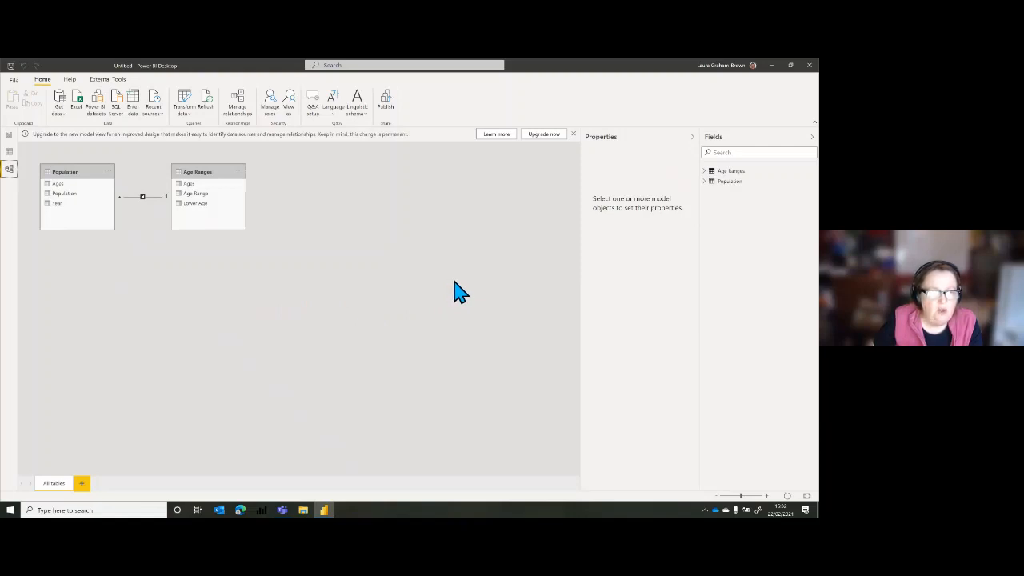
pyautogui.click(546, 136)
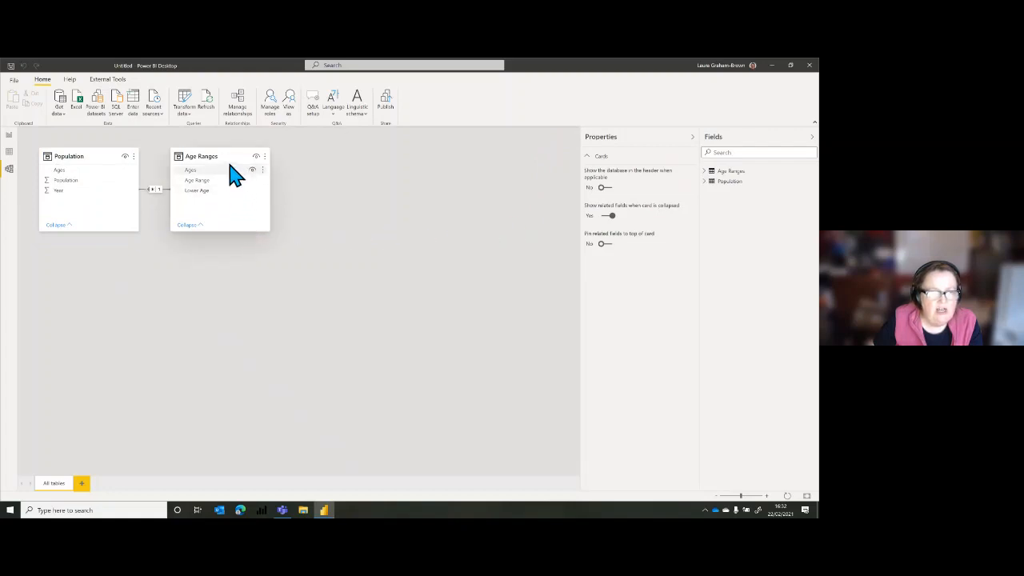
pyautogui.moveTo(229, 152); pyautogui.dragTo(302, 153)
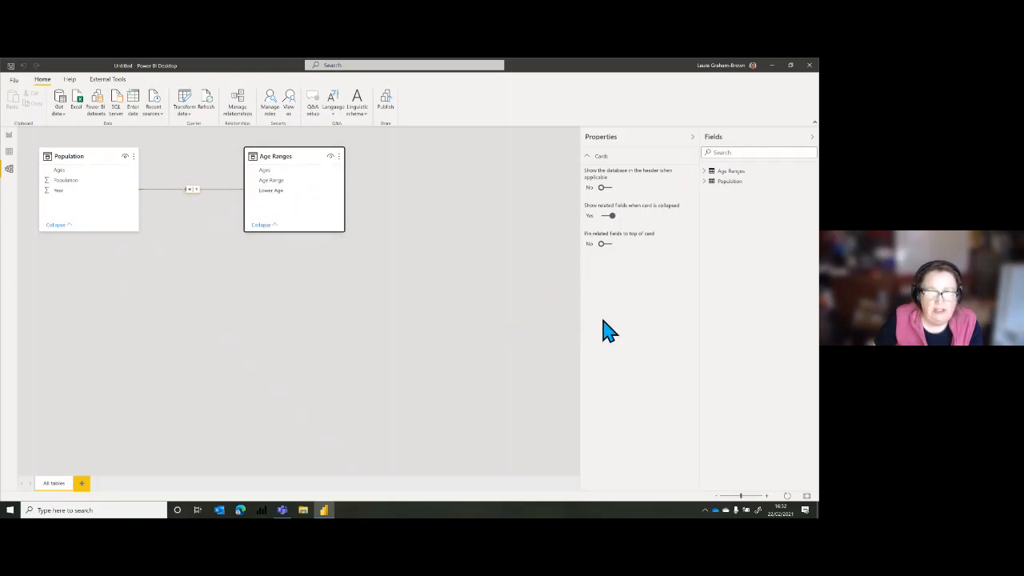
# Pin related fields to the top of the cards and collapse the Age Ranges and Population tables in the model view.
pyautogui.click(606, 244)
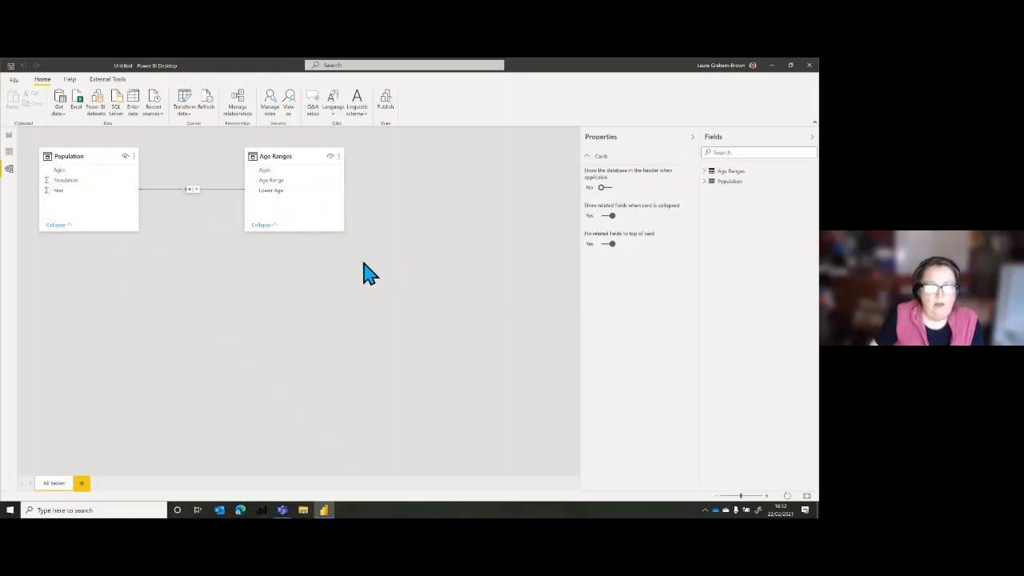
pyautogui.click(274, 227)
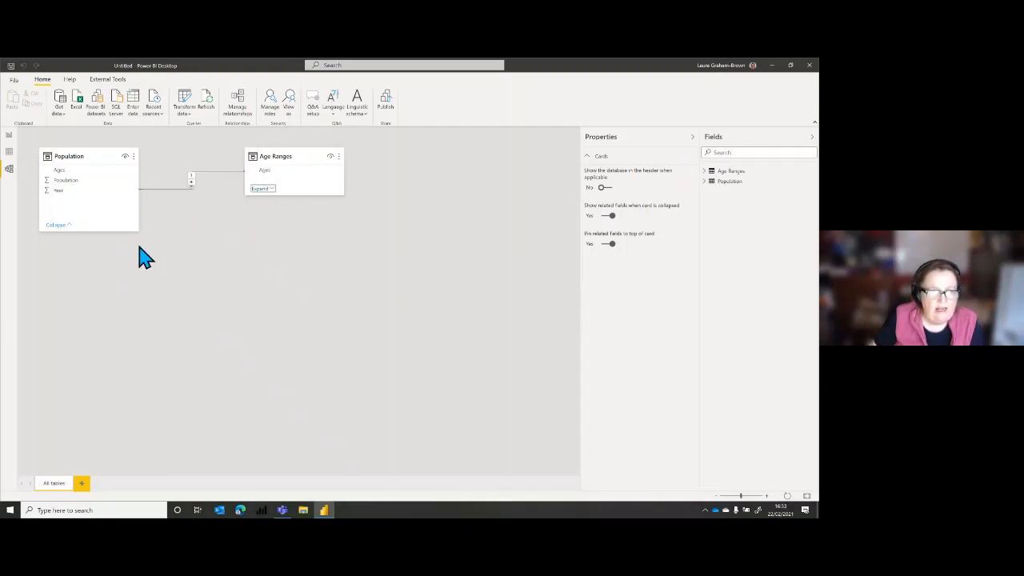
pyautogui.click(57, 226)
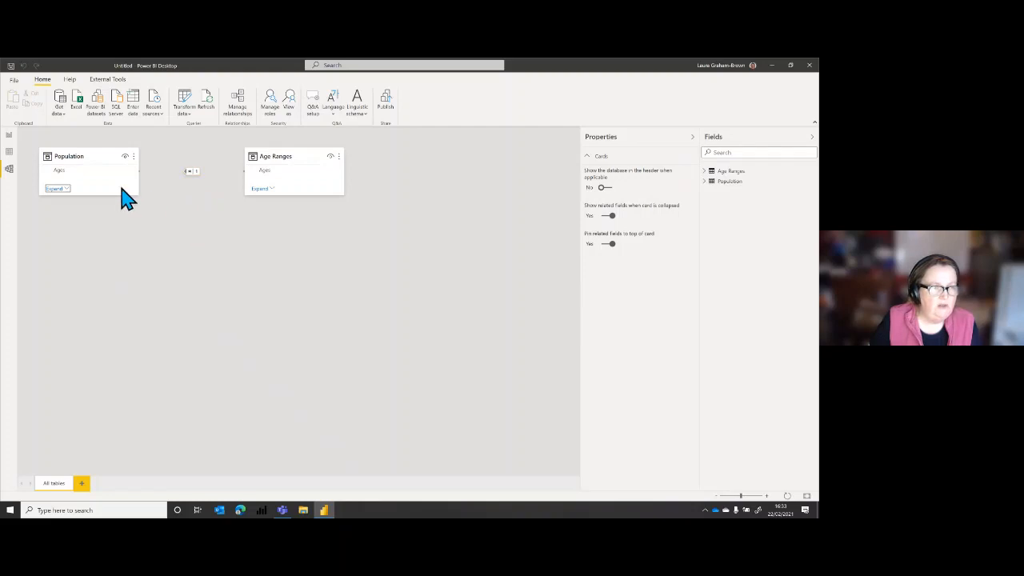
# Replace Ages with Age Range from the Age Ranges table as the legend of the population chart in the report.
pyautogui.click(10, 136)
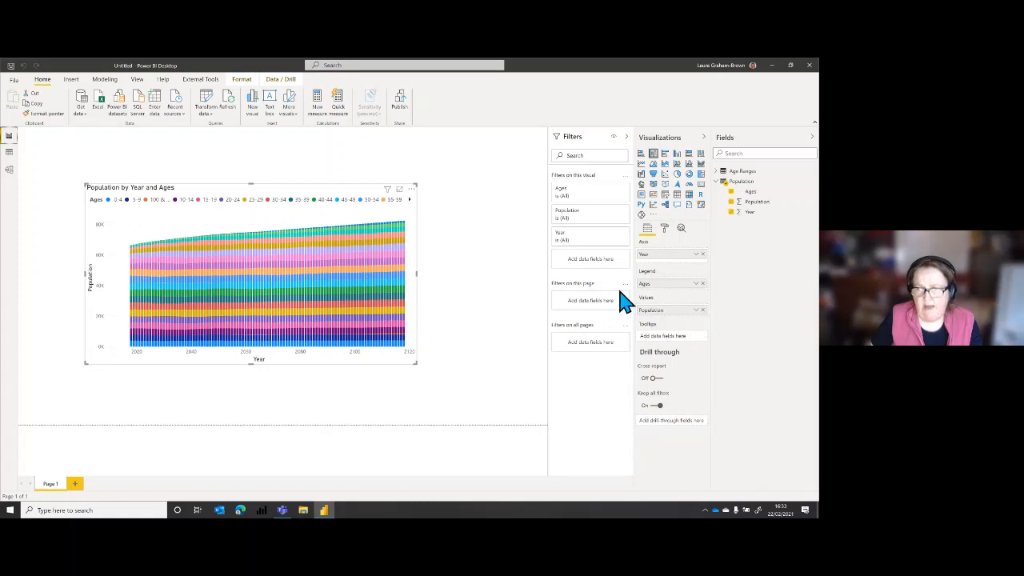
pyautogui.click(703, 284)
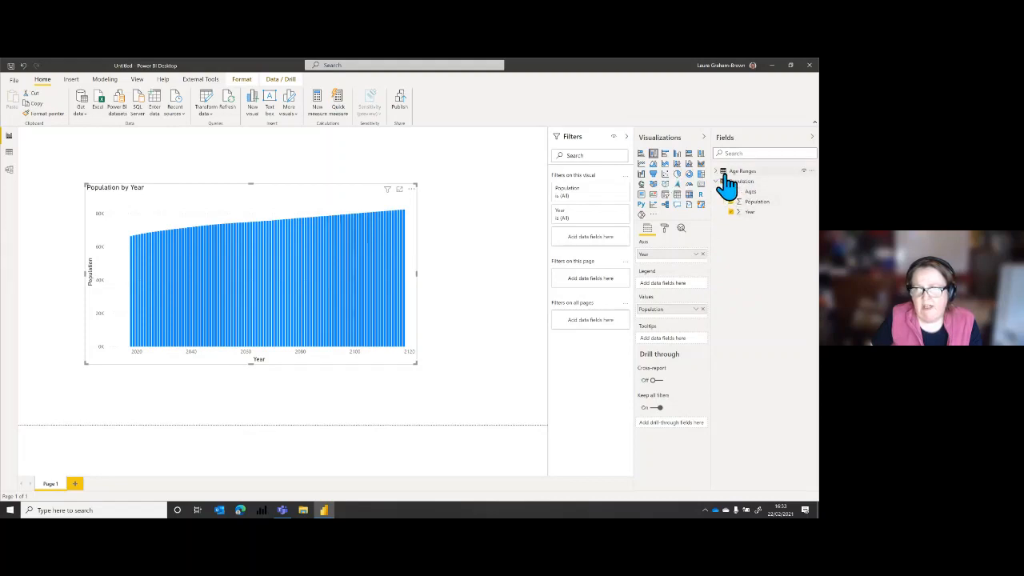
pyautogui.click(725, 173)
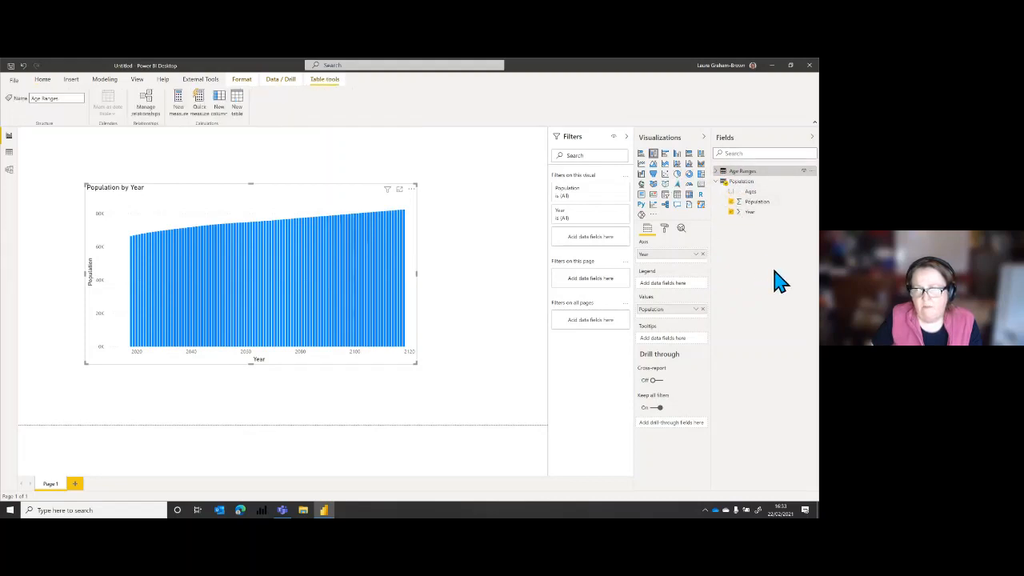
pyautogui.click(718, 172)
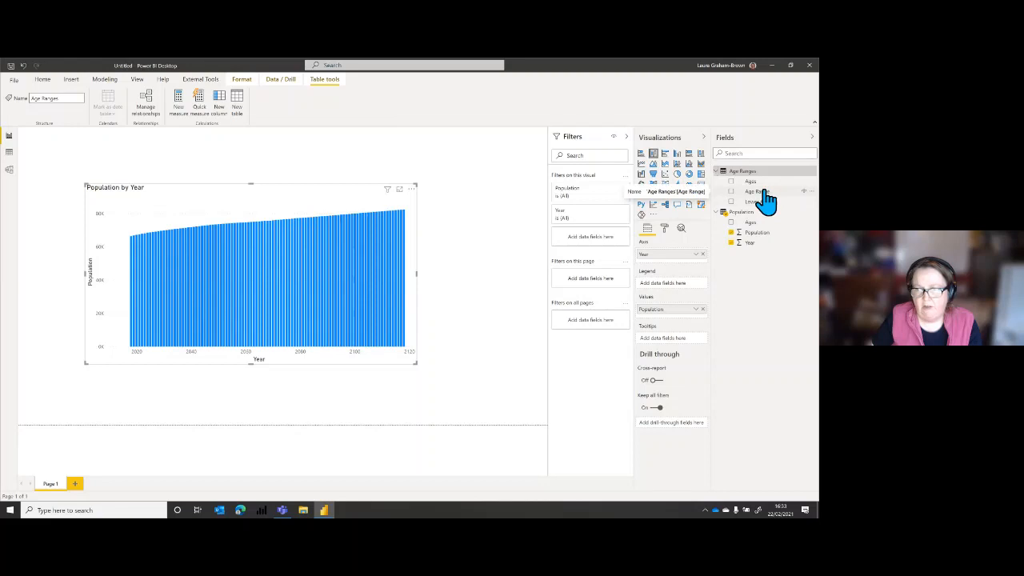
pyautogui.moveTo(764, 193); pyautogui.dragTo(674, 287)
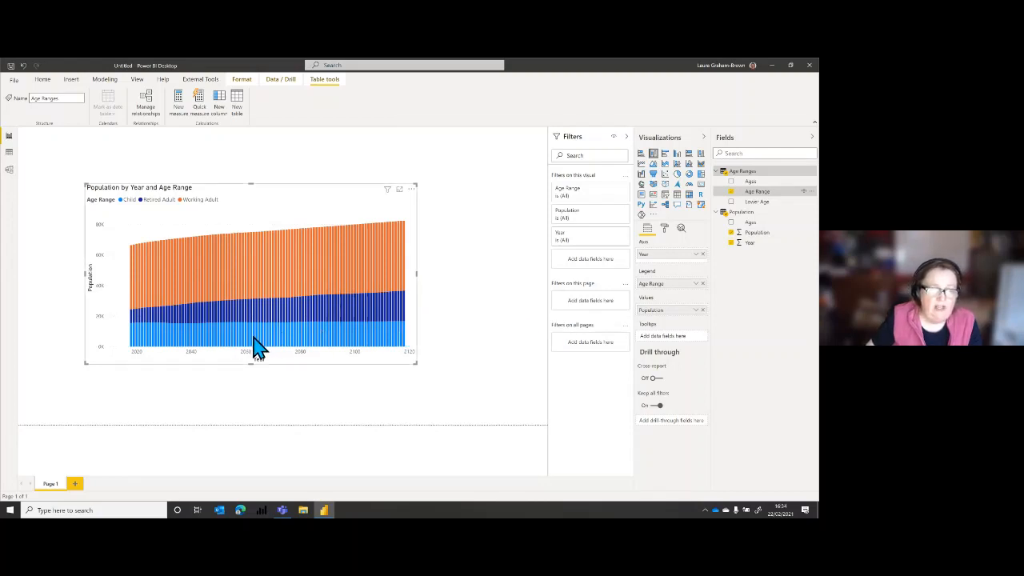
pyautogui.moveTo(253, 338)
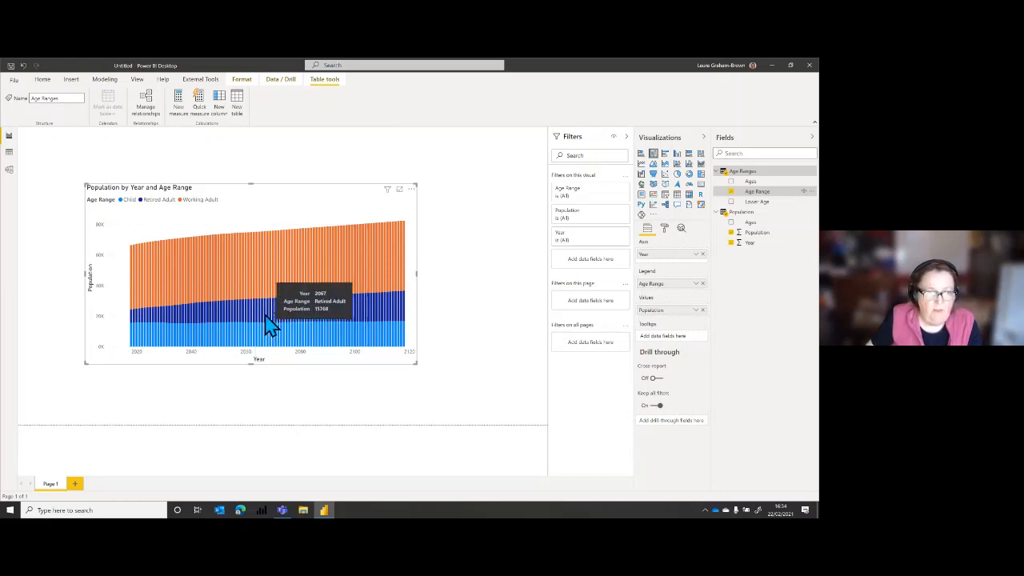
pyautogui.moveTo(281, 258)
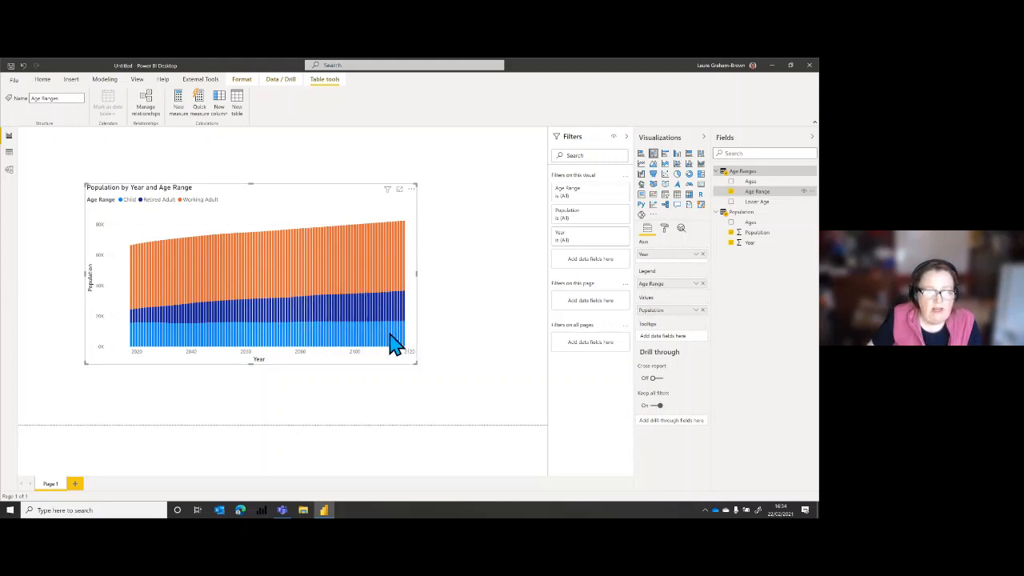
pyautogui.moveTo(400, 332)
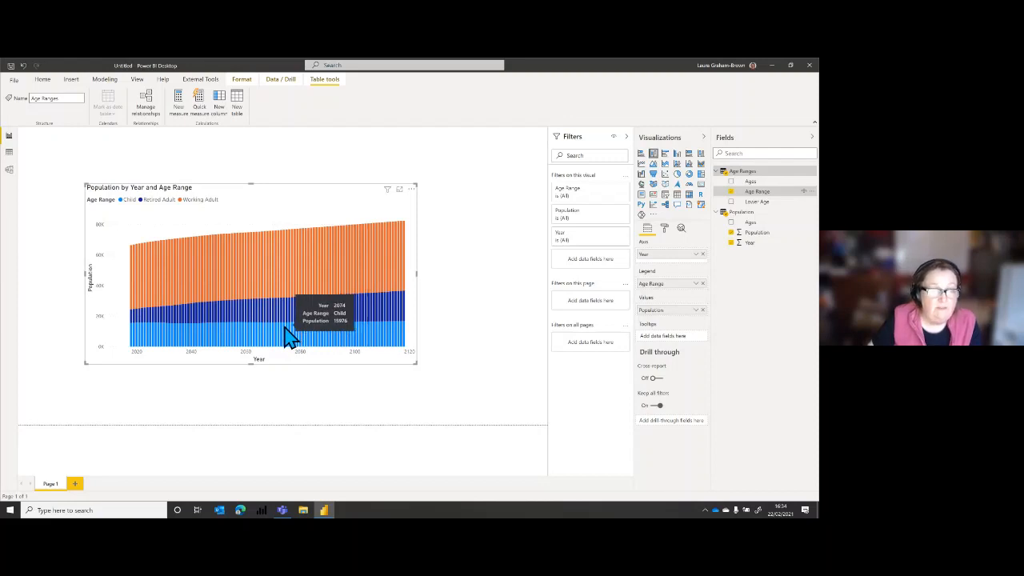
# Start a new conditional column named "Range Sort" in the Age Ranges query of the Power Query Editor.
pyautogui.click(44, 80)
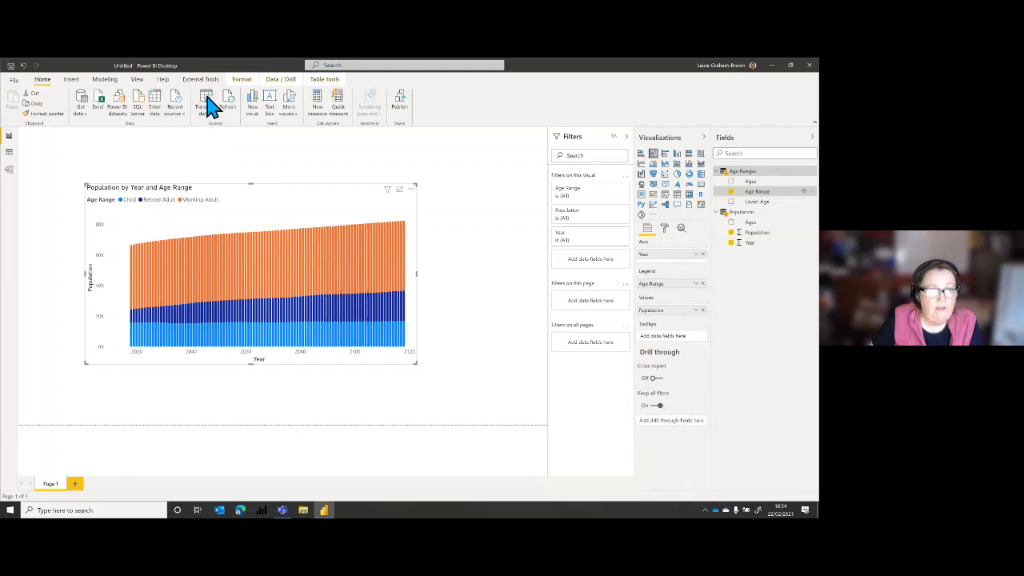
pyautogui.click(207, 96)
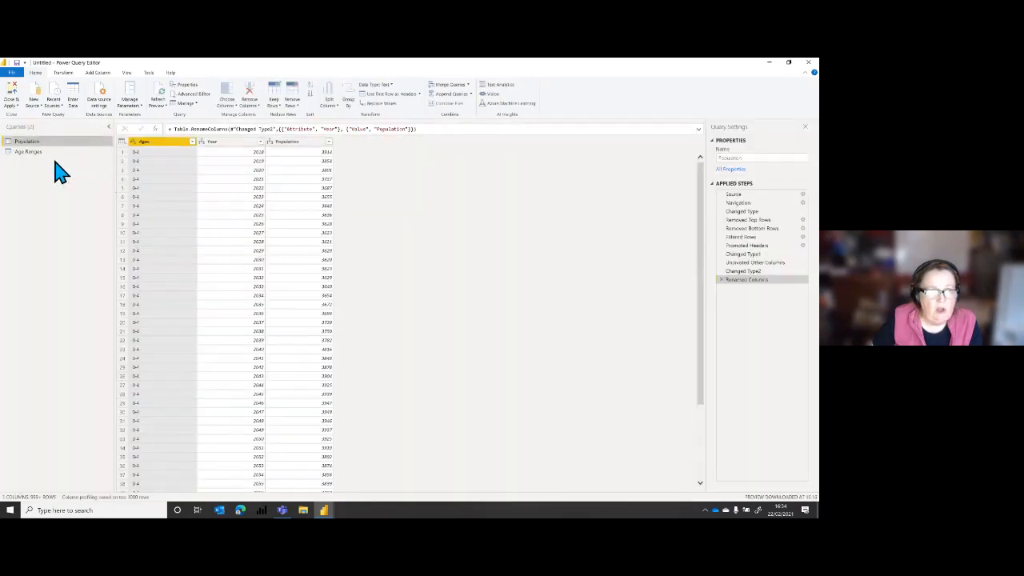
pyautogui.click(23, 154)
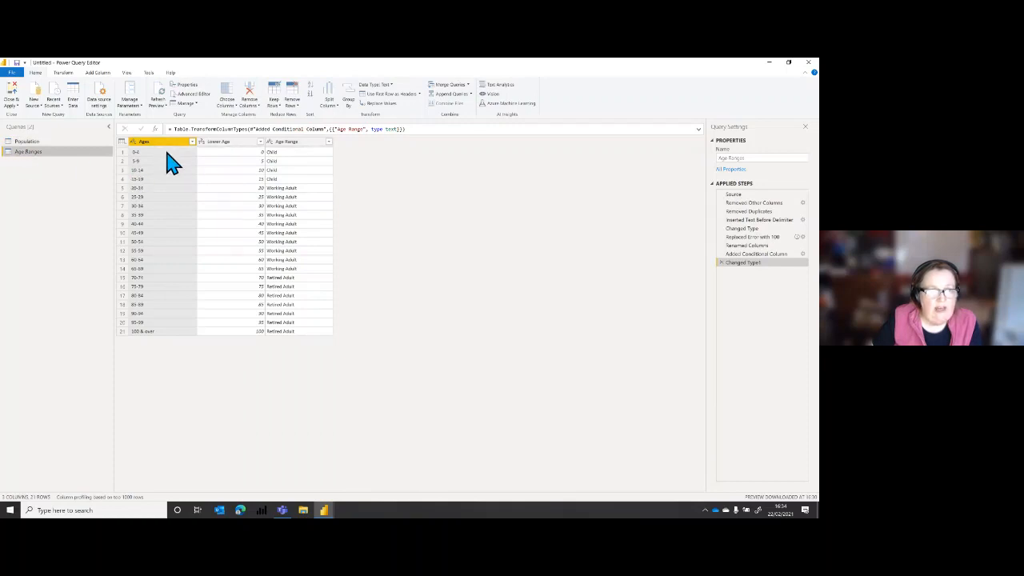
pyautogui.keyDown('ctrl'); pyautogui.click(299, 144); pyautogui.keyUp('ctrl')
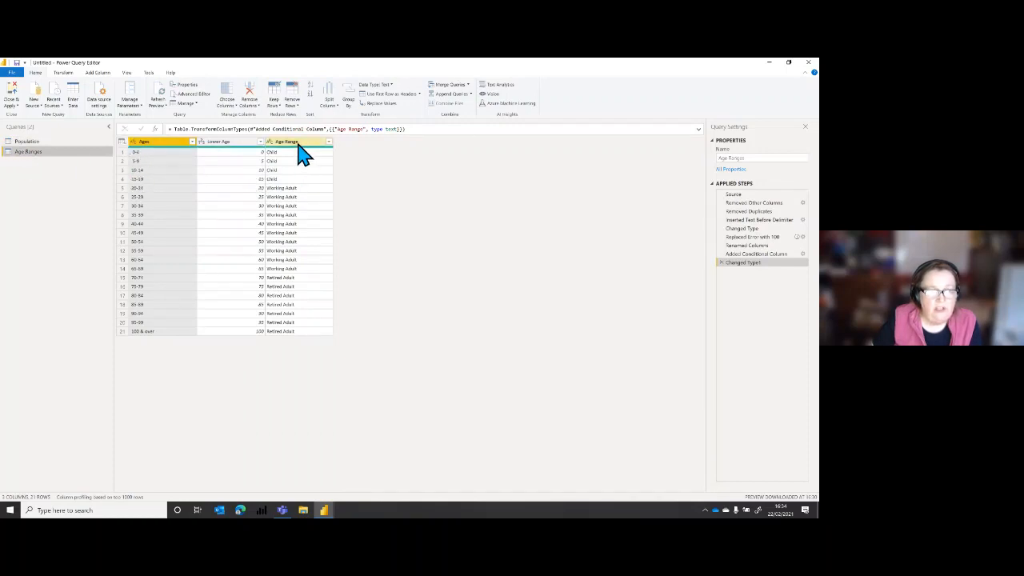
pyautogui.click(64, 73)
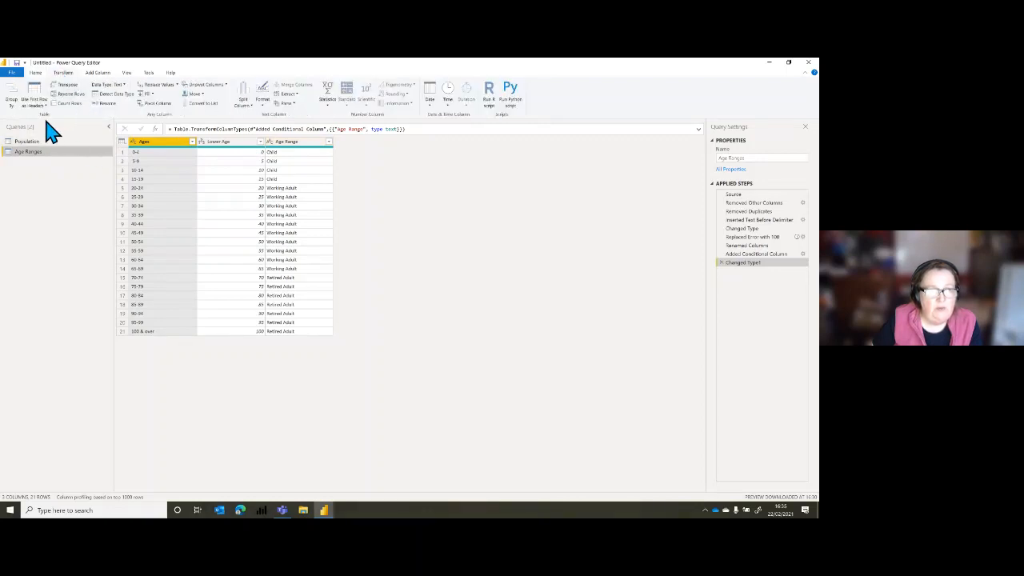
pyautogui.click(98, 74)
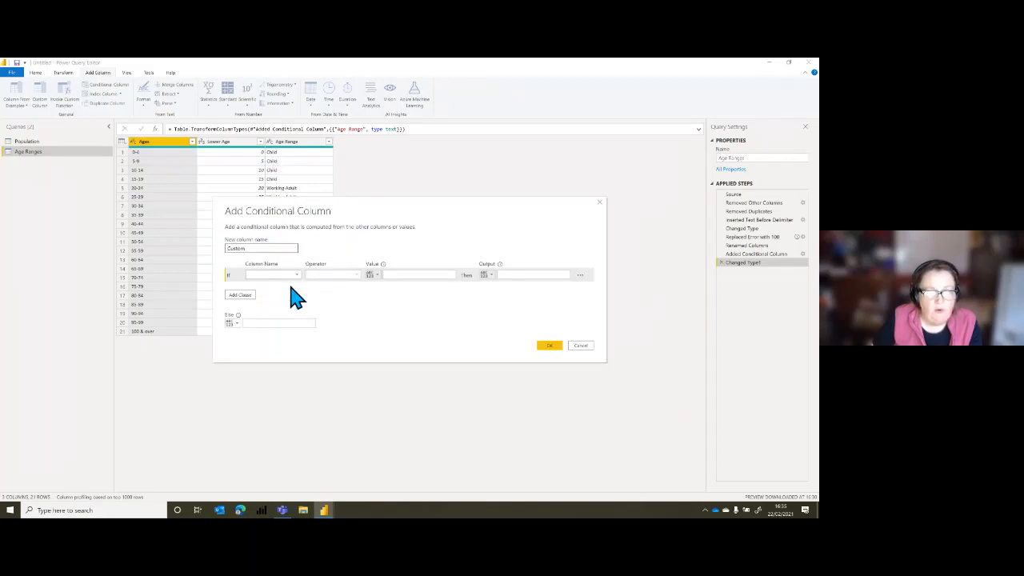
pyautogui.doubleClick(251, 248)
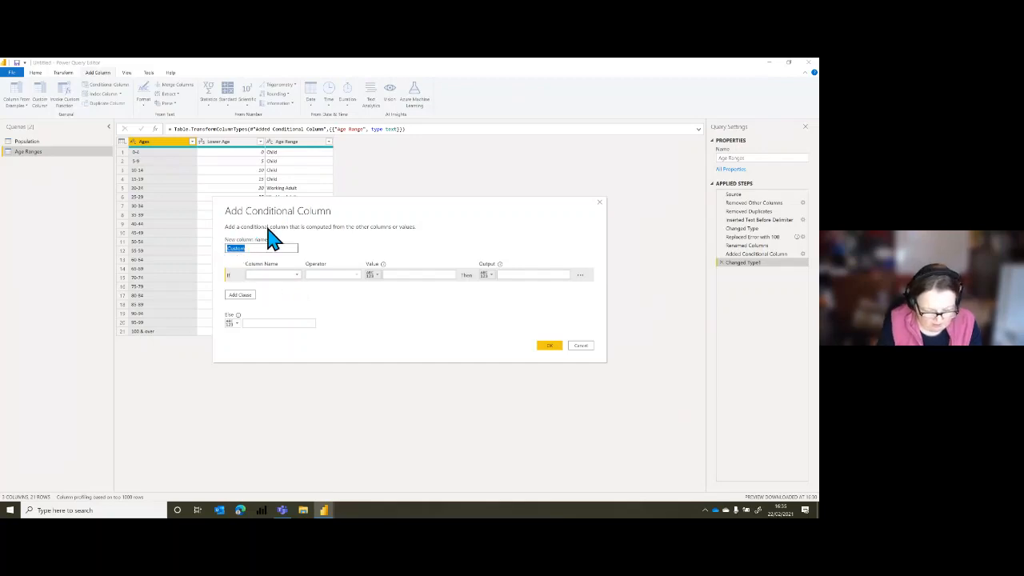
pyautogui.write('Range So')
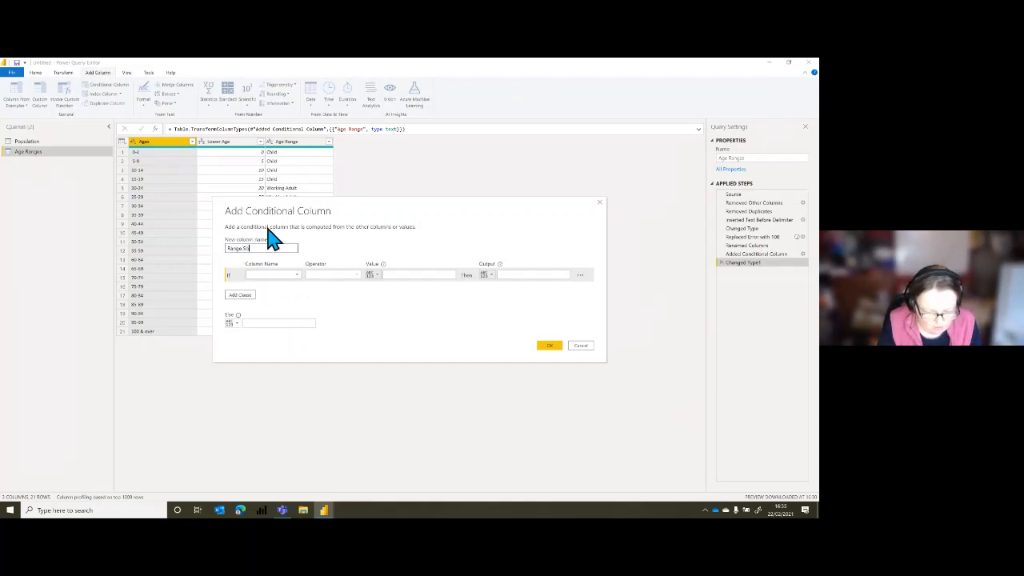
pyautogui.write('rt')
# Set the first clause to output 1 when Age Range equals "Child".
pyautogui.click(272, 275)
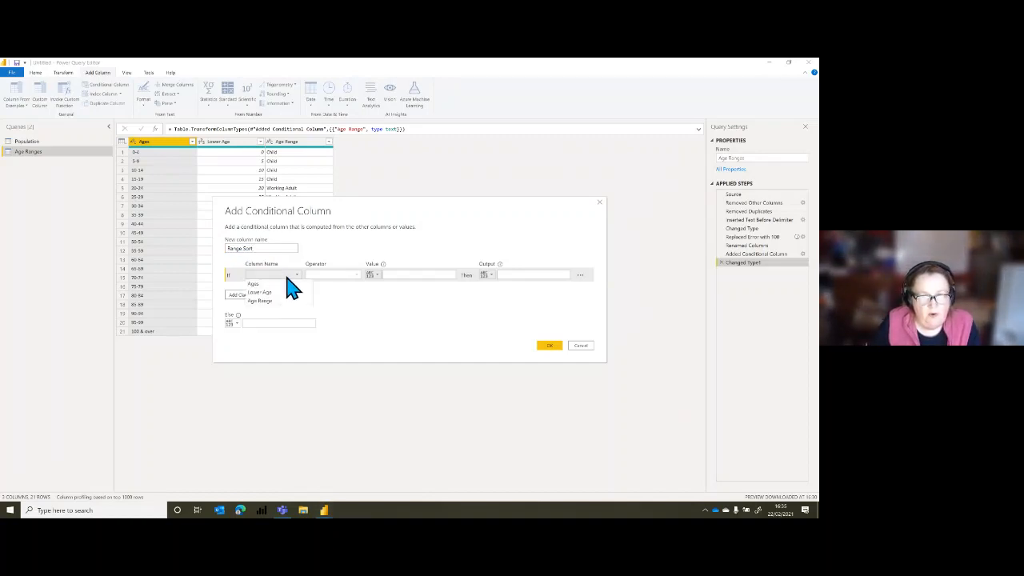
pyautogui.click(263, 301)
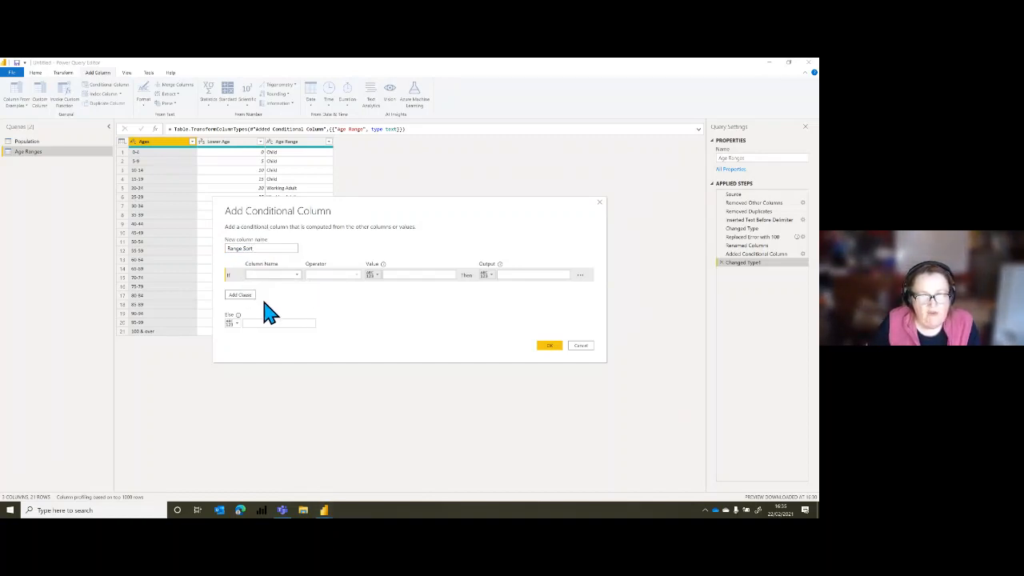
pyautogui.click(392, 275)
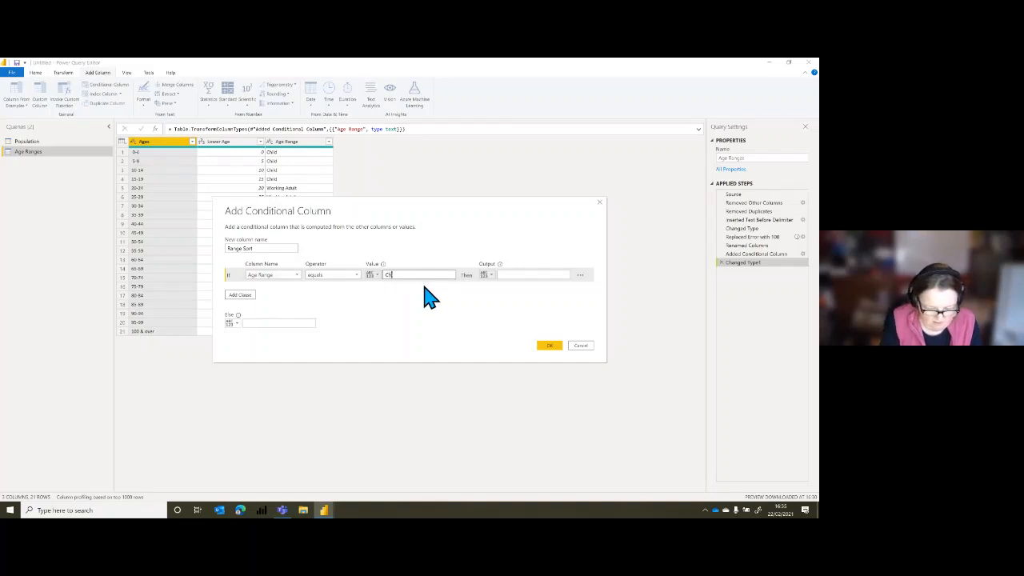
pyautogui.click(514, 275)
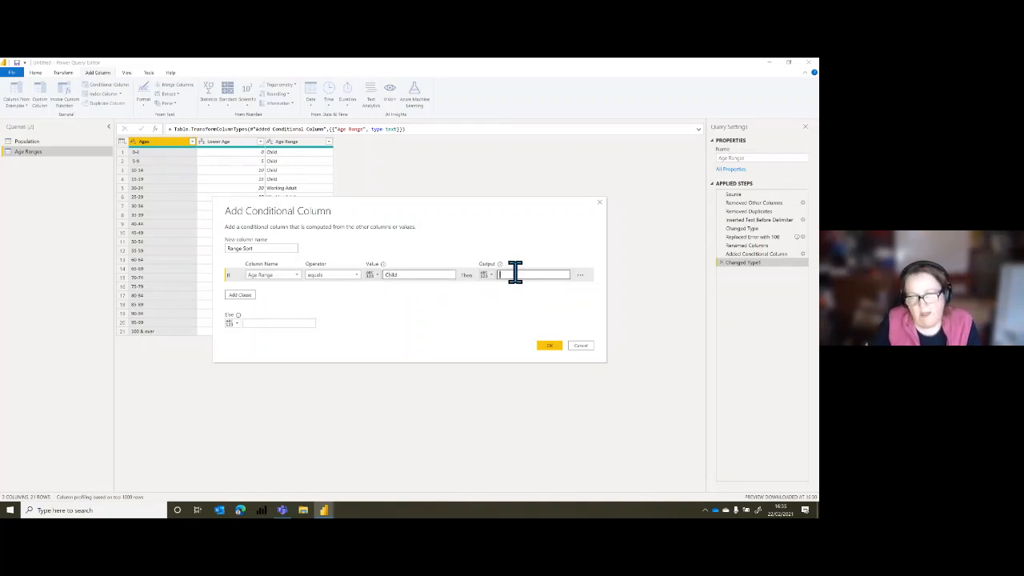
pyautogui.write('1')
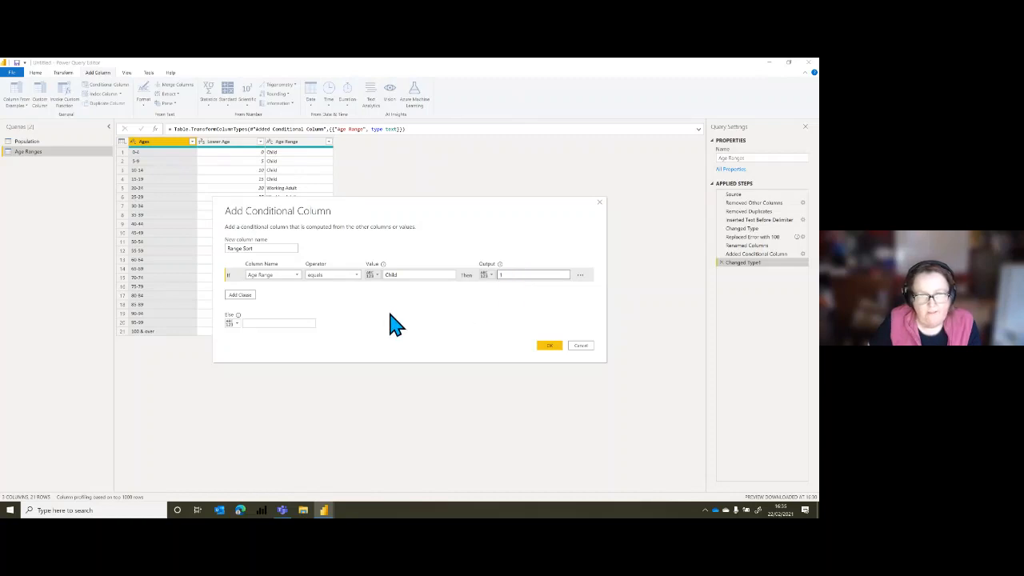
# Add a second clause outputting 2 when Age Range equals "Working Adult".
pyautogui.click(243, 296)
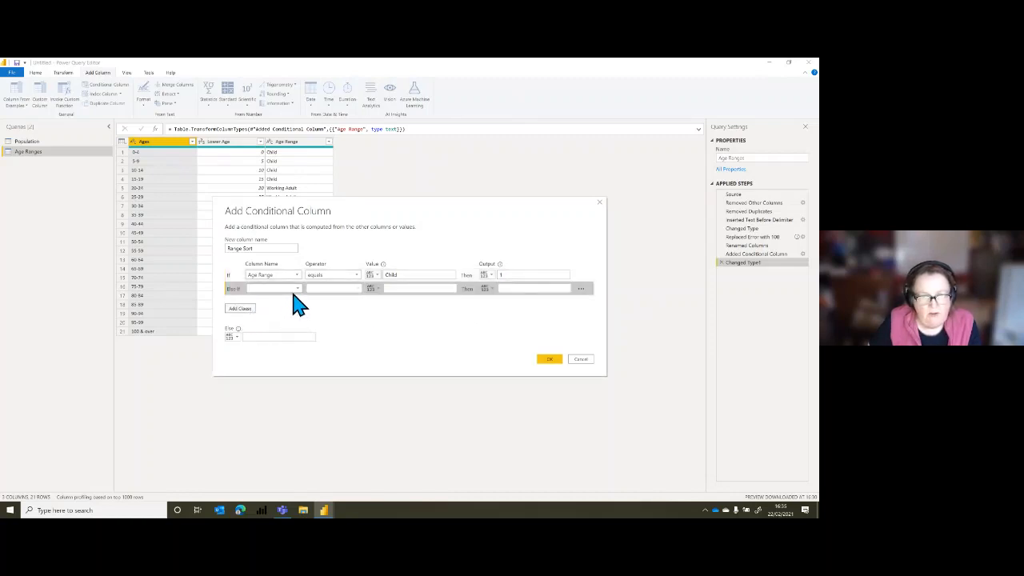
pyautogui.click(296, 288)
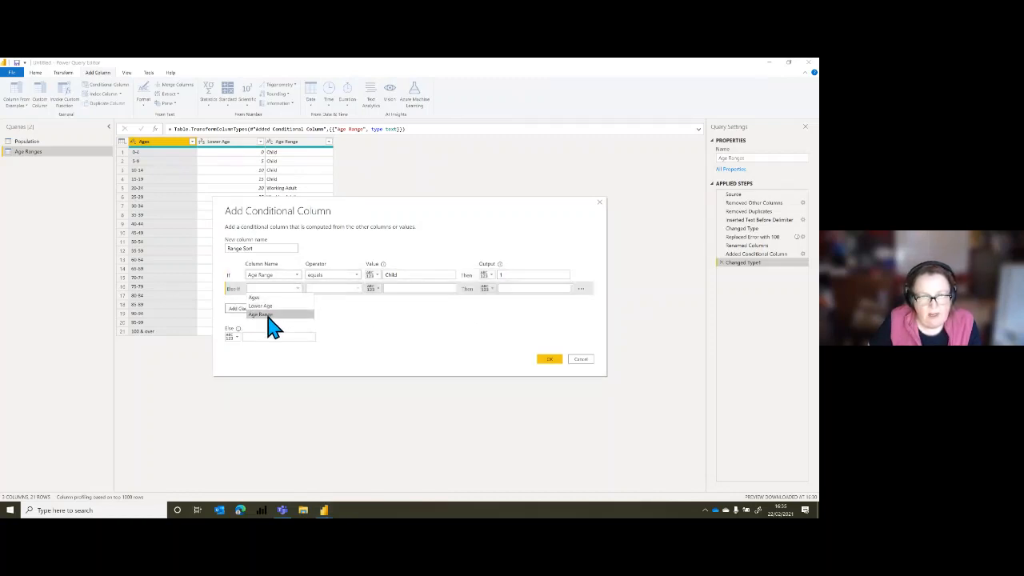
pyautogui.click(269, 315)
pyautogui.click(400, 288)
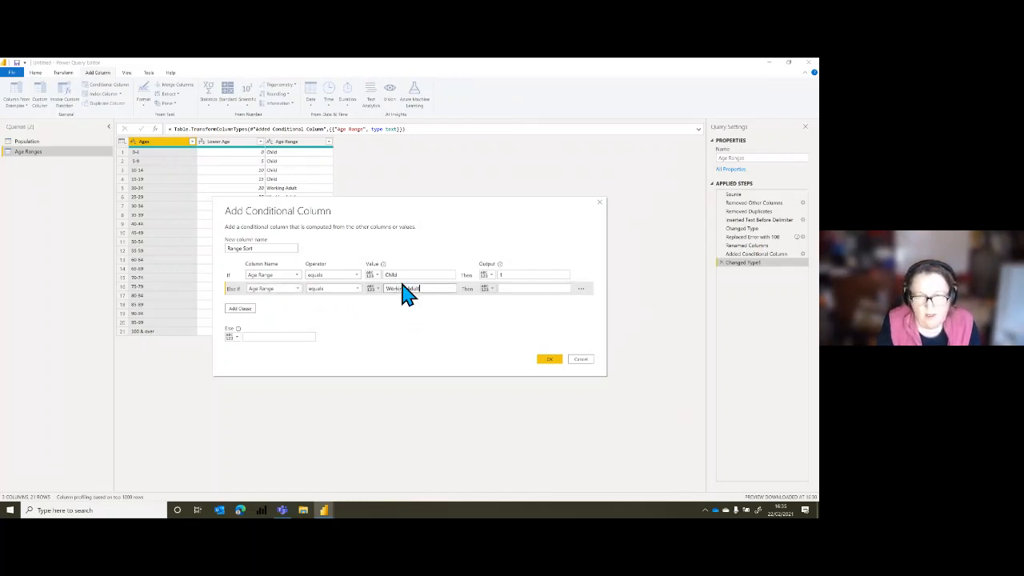
pyautogui.click(510, 288)
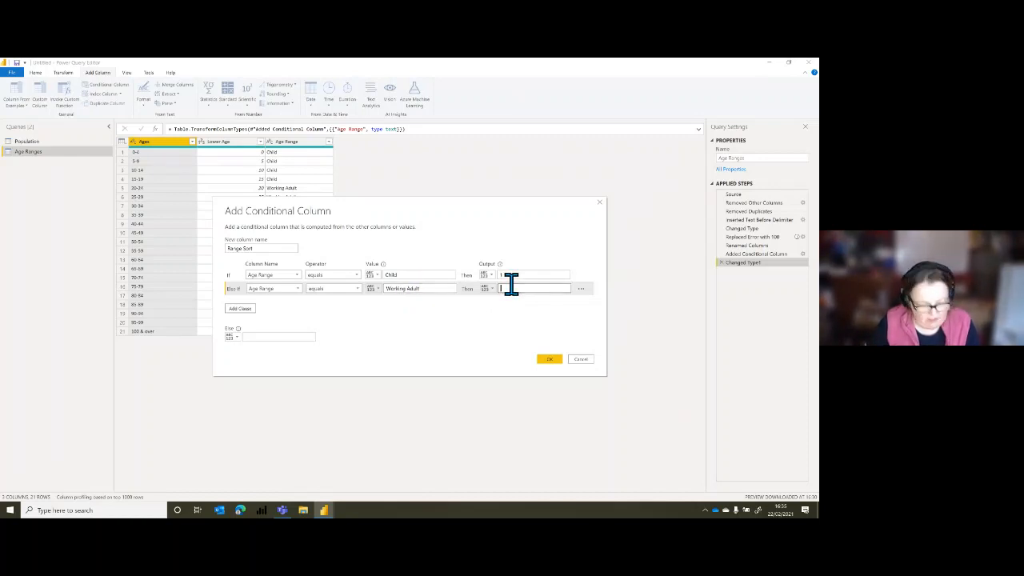
pyautogui.write('2')
# Set the else output to 3 and create the Range Sort conditional column.
pyautogui.click(275, 337)
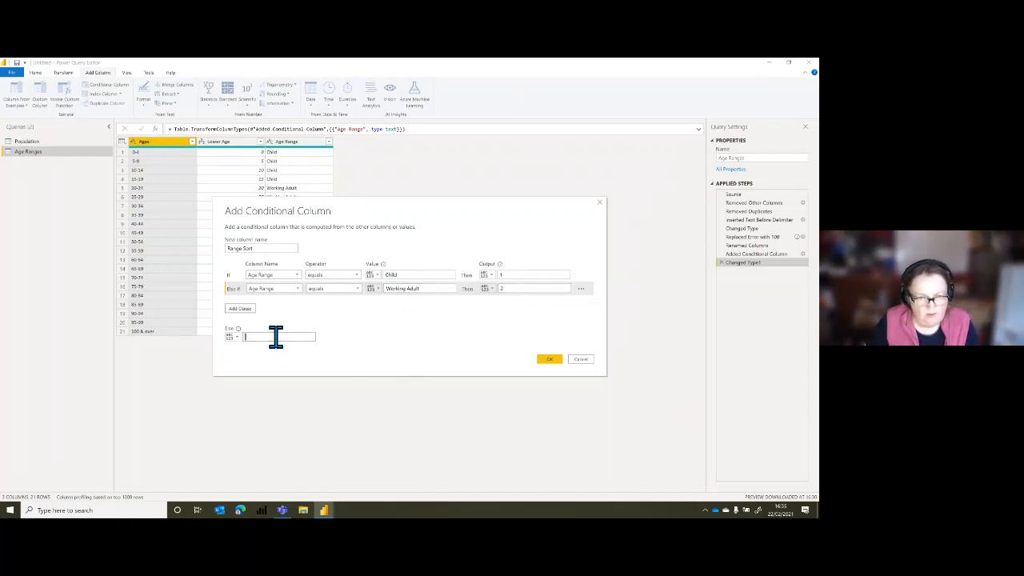
pyautogui.write('3')
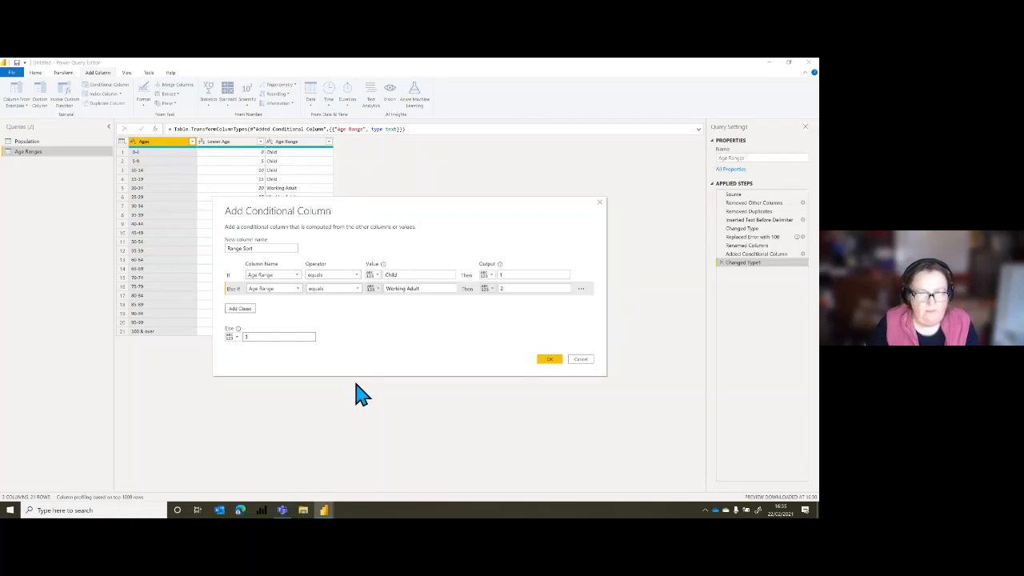
pyautogui.click(550, 360)
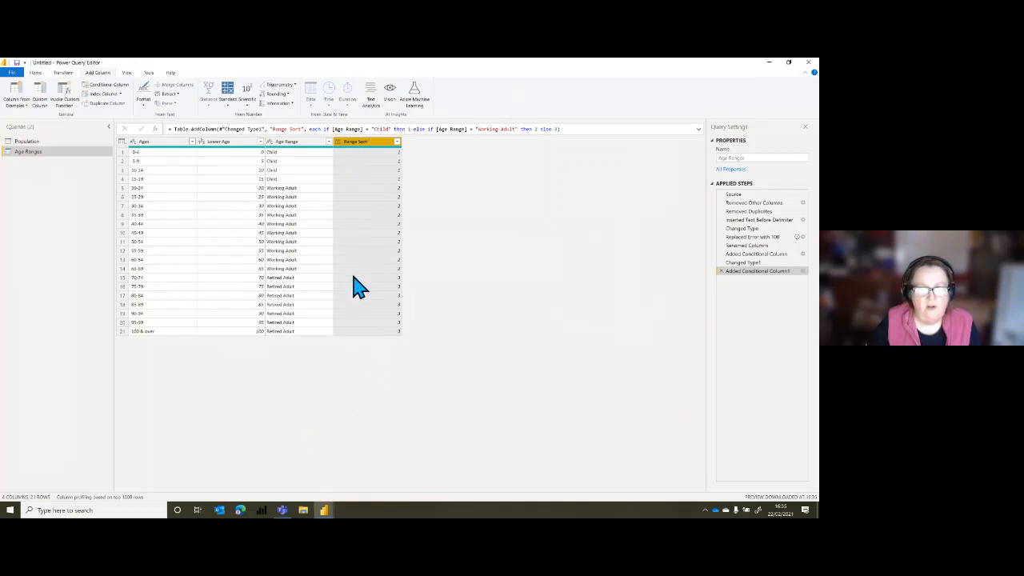
# Change the Range Sort column's type to Whole Number, and close and apply the query changes.
pyautogui.click(339, 144)
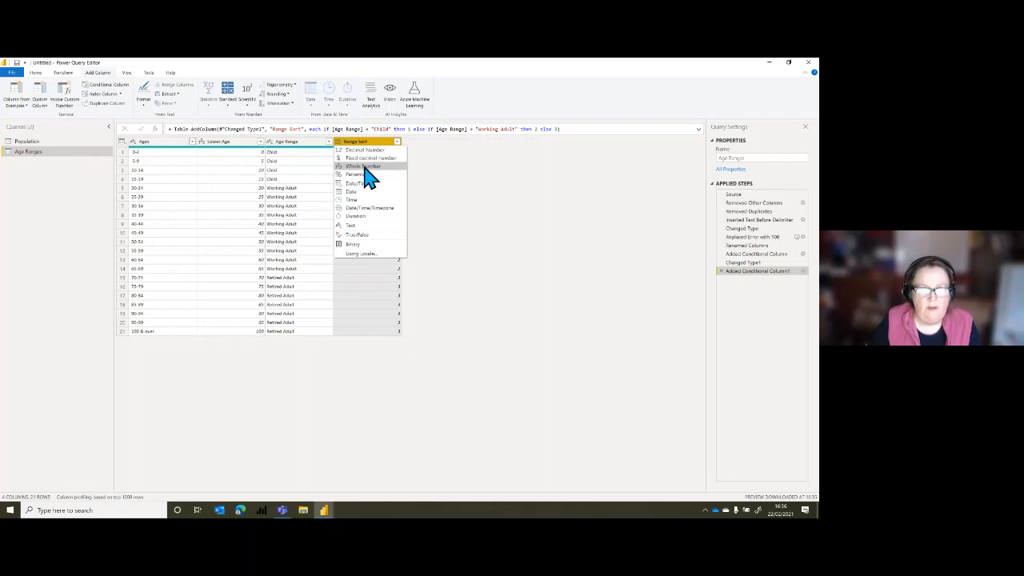
pyautogui.click(368, 175)
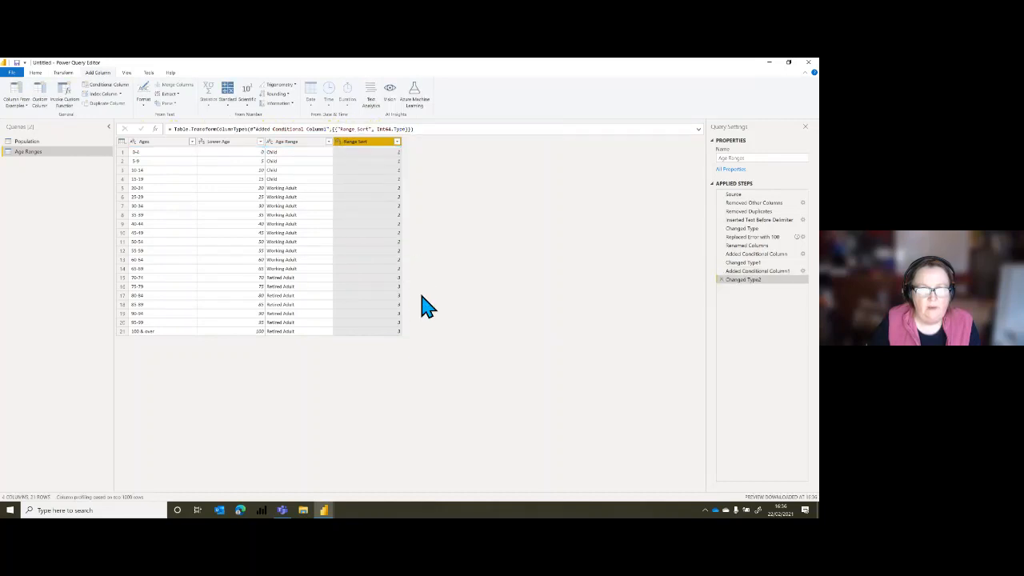
pyautogui.click(36, 73)
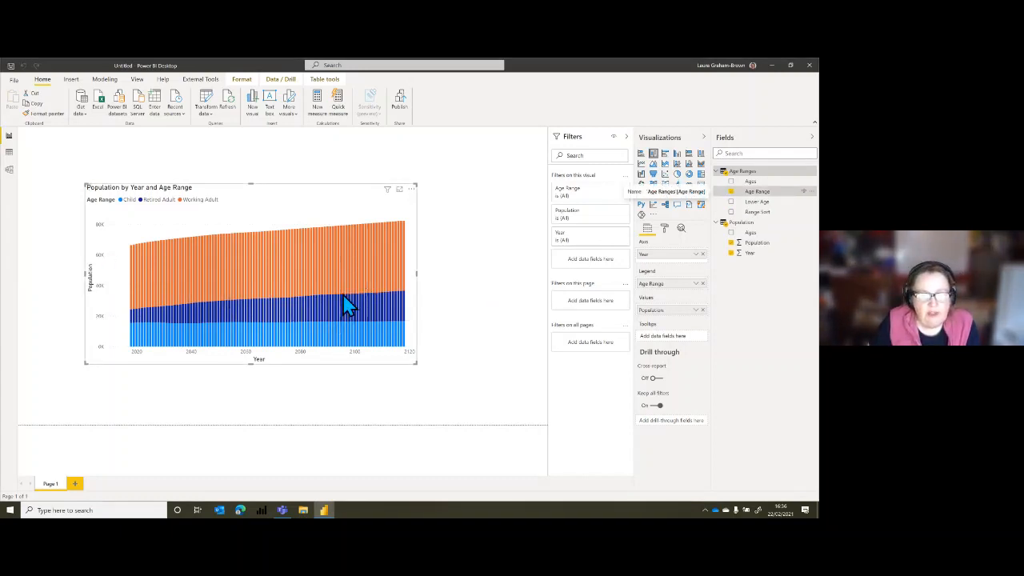
# Sort the Age Range column of the Age Ranges table by Range Sort, and return to the report chart.
pyautogui.click(11, 153)
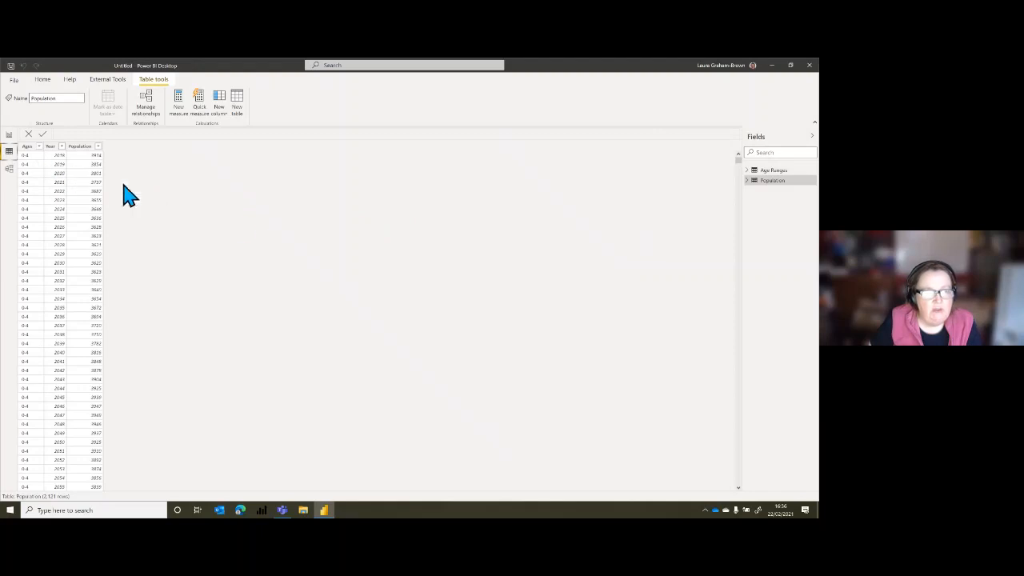
pyautogui.click(774, 171)
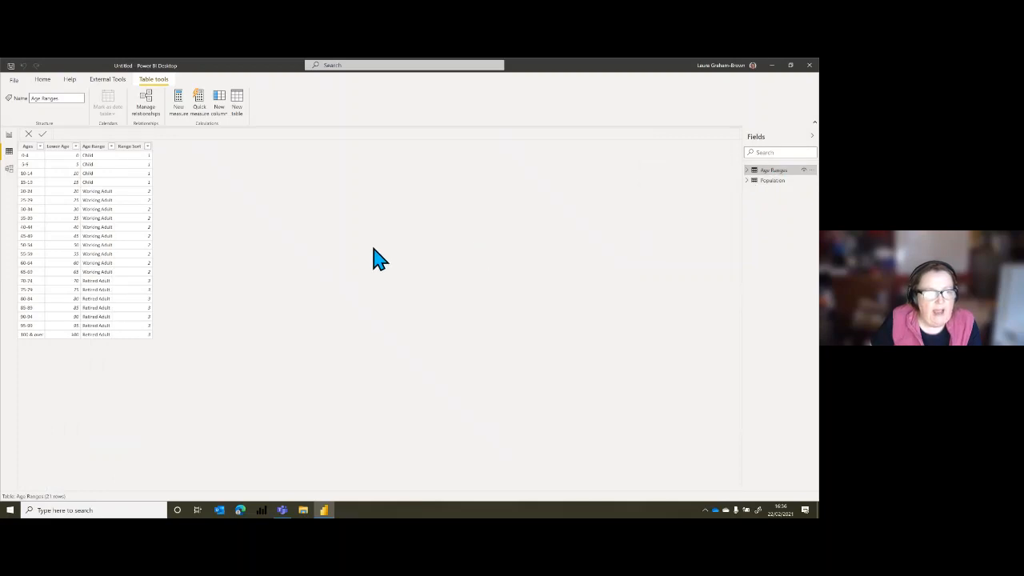
pyautogui.click(95, 148)
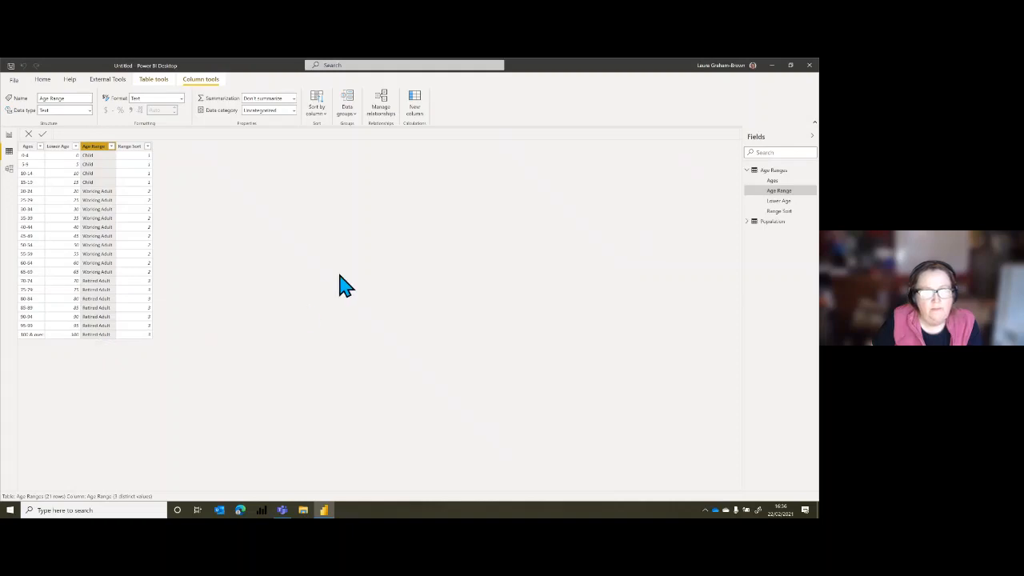
pyautogui.click(322, 116)
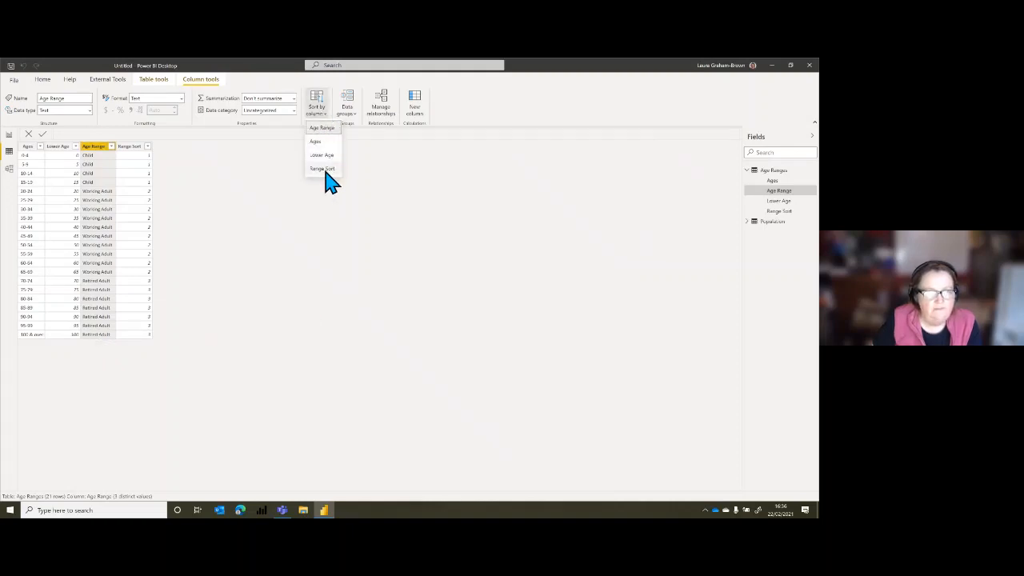
pyautogui.click(322, 169)
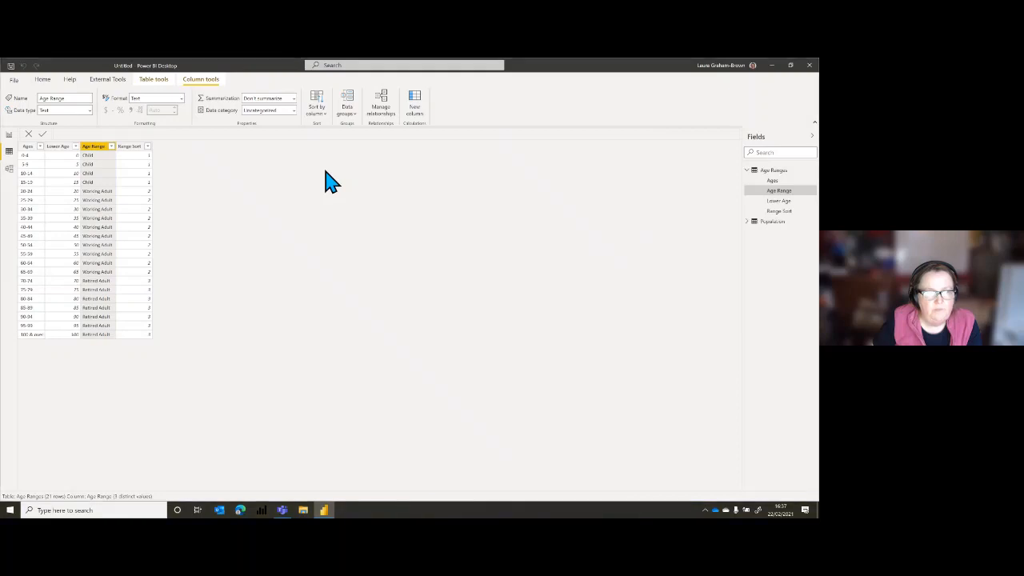
pyautogui.click(9, 136)
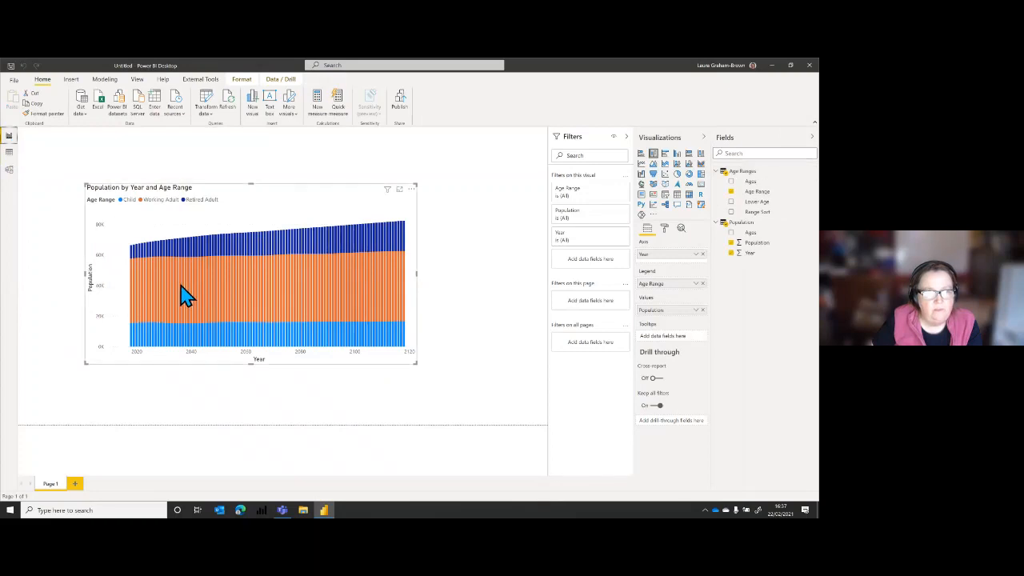
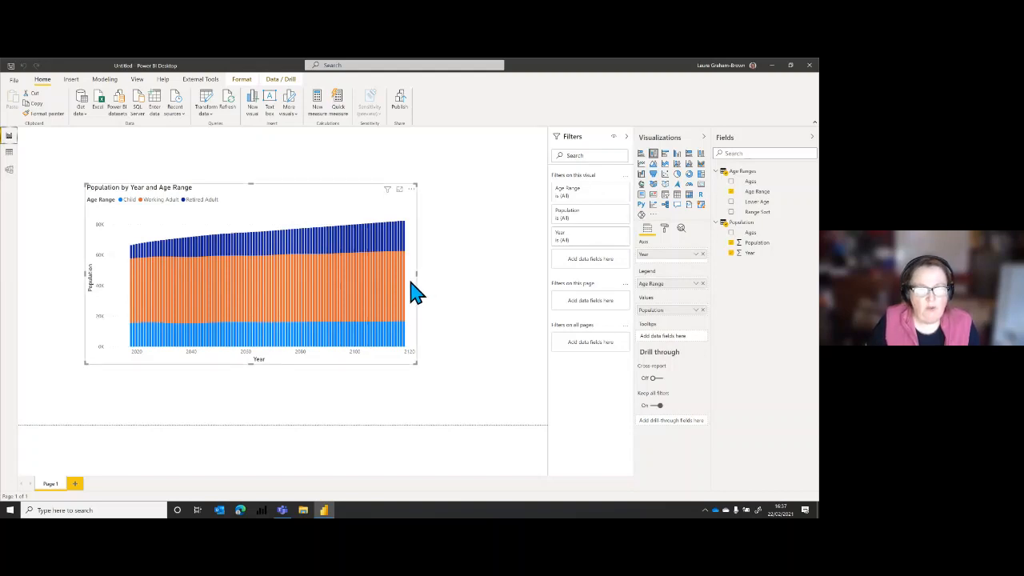
pyautogui.moveTo(397, 321)
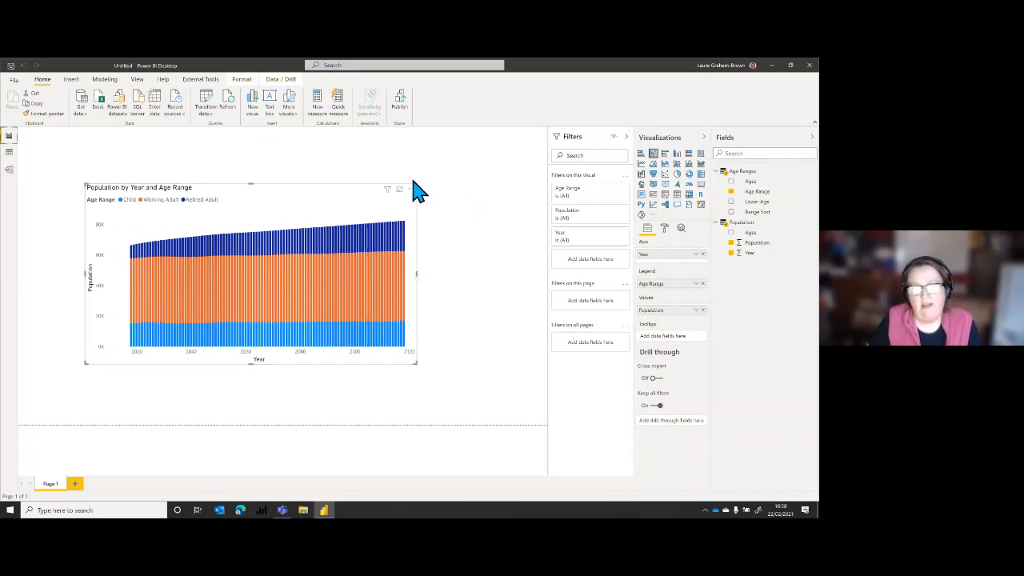
# Create a new measure in the Age Ranges table named "Working Pop %" and start its definition on a new line.
pyautogui.click(320, 115)
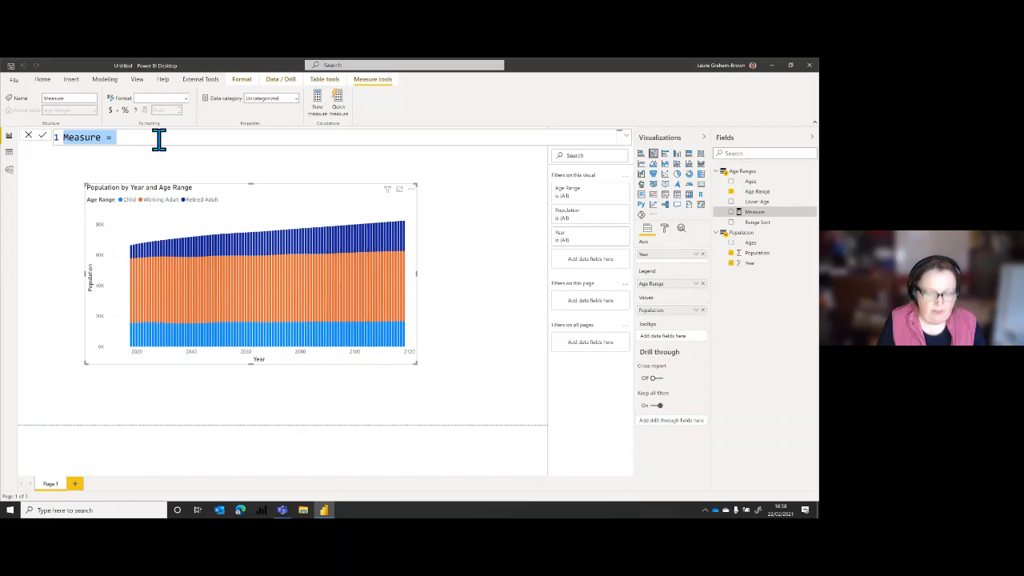
pyautogui.press('BackSpace')
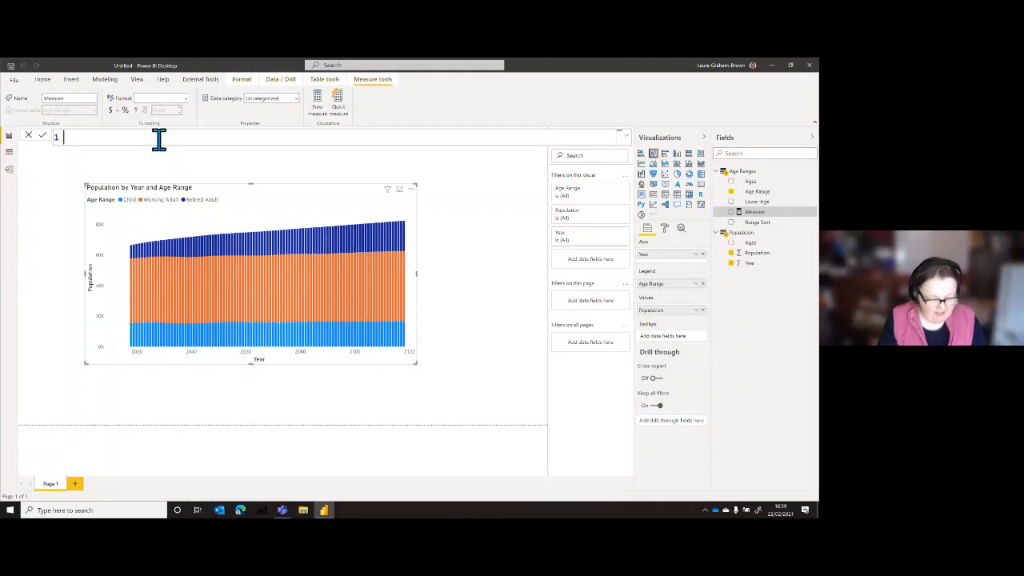
pyautogui.write('Wo')
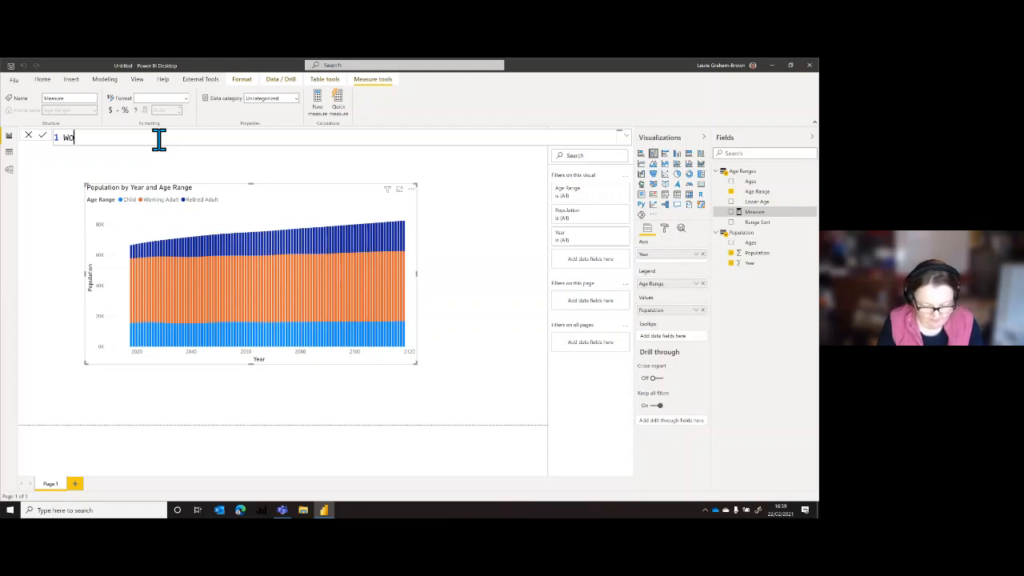
pyautogui.write('rk')
pyautogui.press('BackSpace')
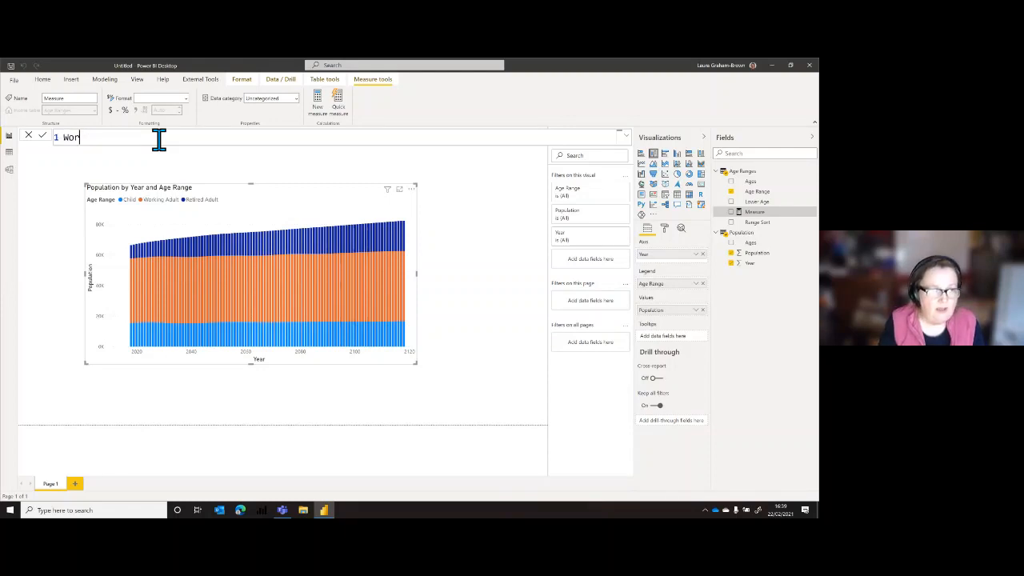
pyautogui.write('king ')
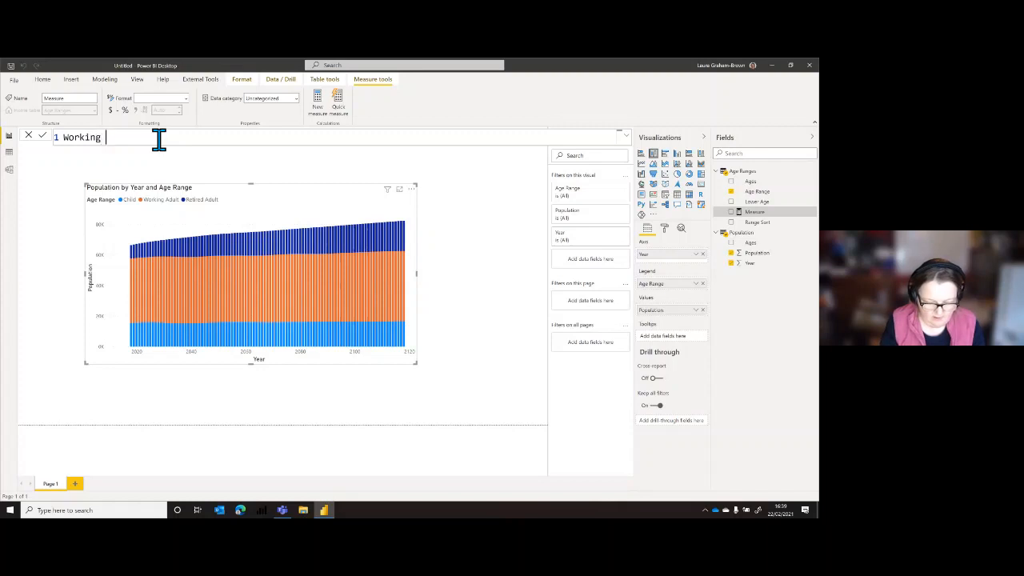
pyautogui.write('Pop %')
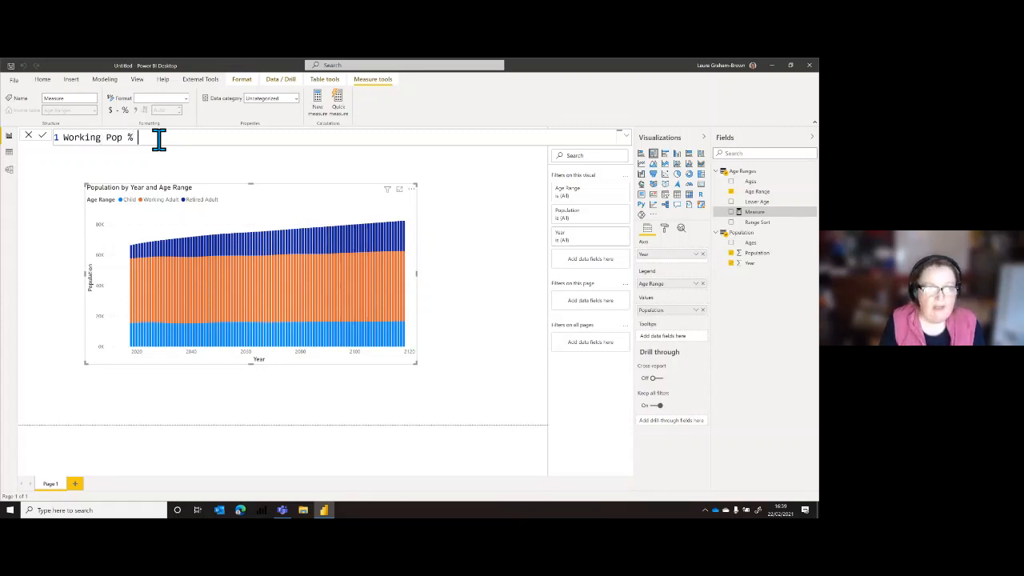
pyautogui.write(' =')
pyautogui.hotkey('shift', 'Return')
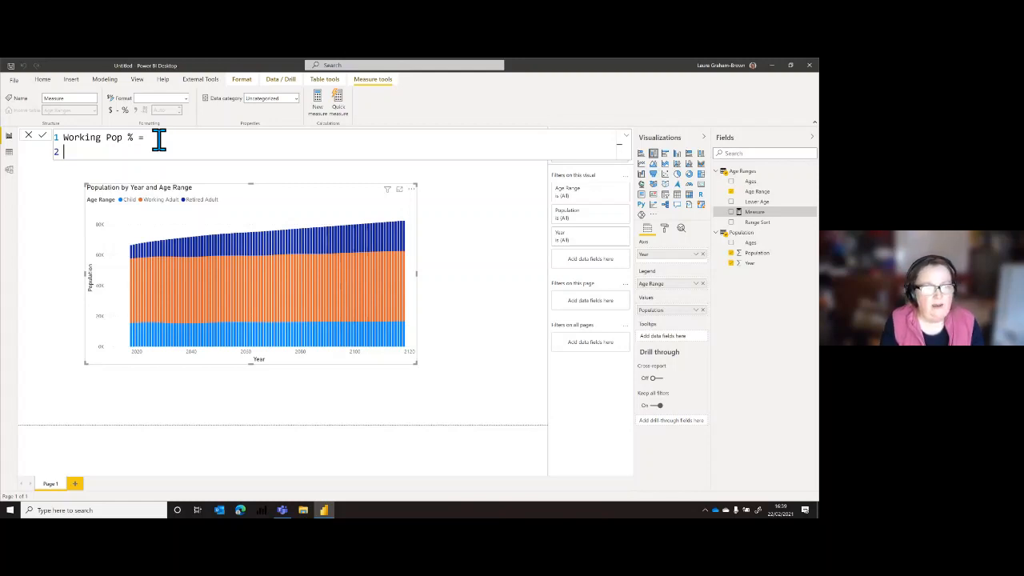
# Define a variable TotalPop in the measure as SUM(Population[Population]).
pyautogui.write('v')
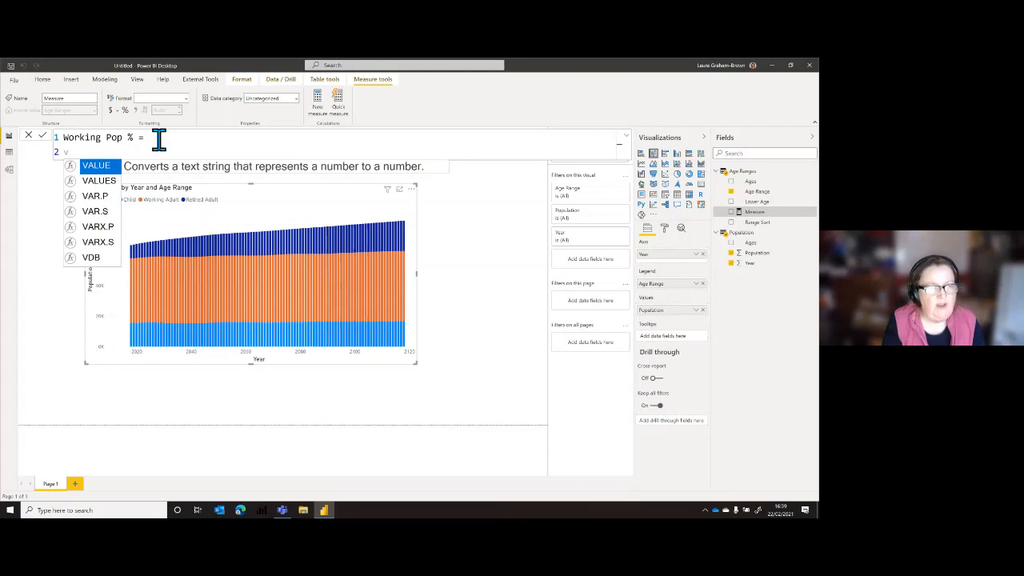
pyautogui.write('ar')
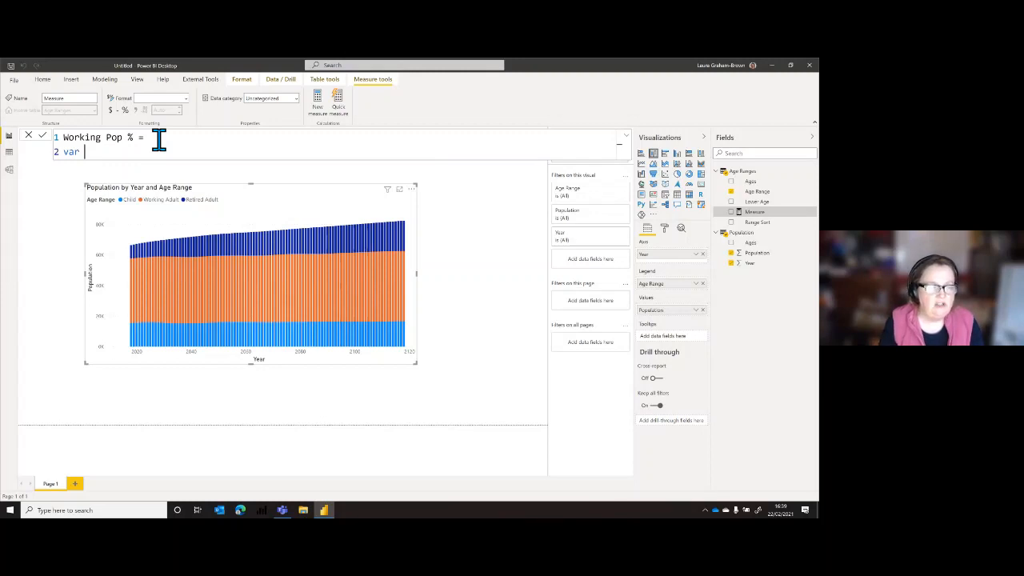
pyautogui.write('Total')
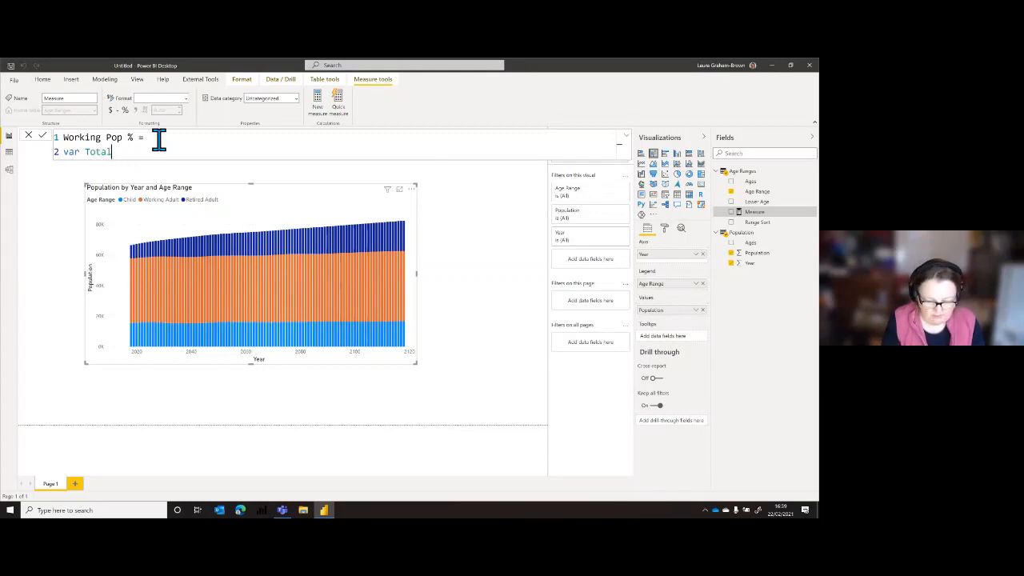
pyautogui.write('Pop')
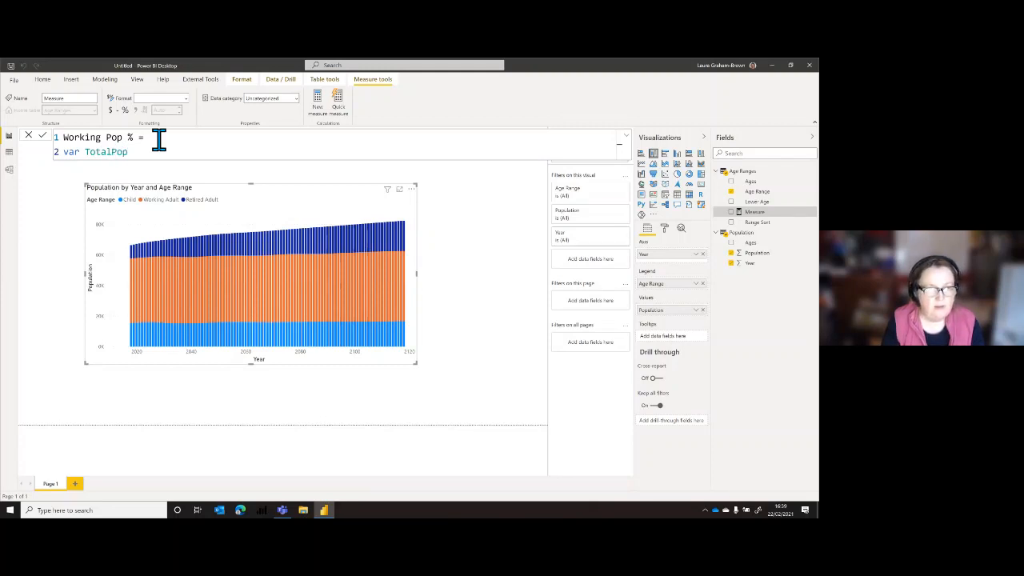
pyautogui.write(' =')
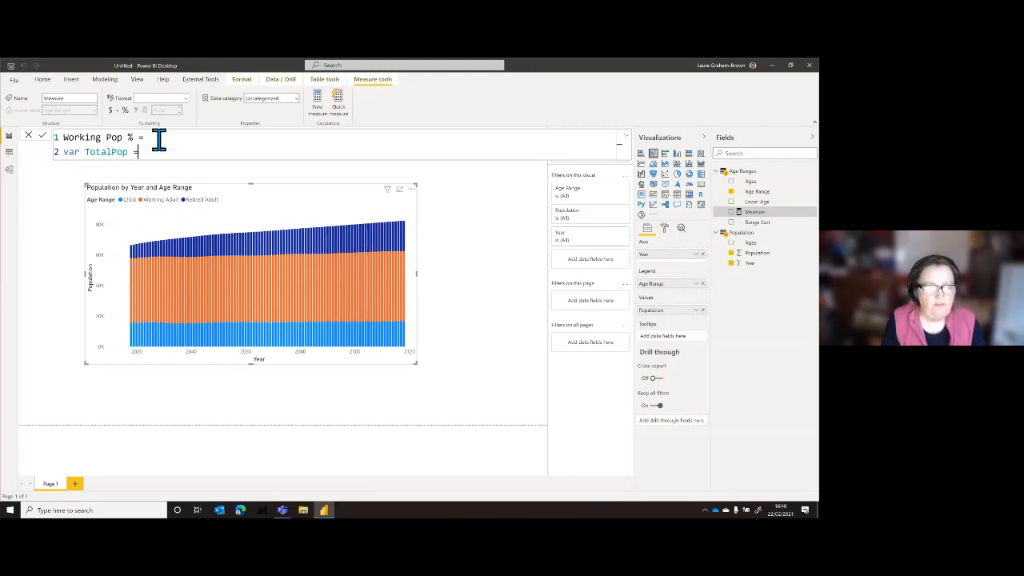
pyautogui.write(' SU')
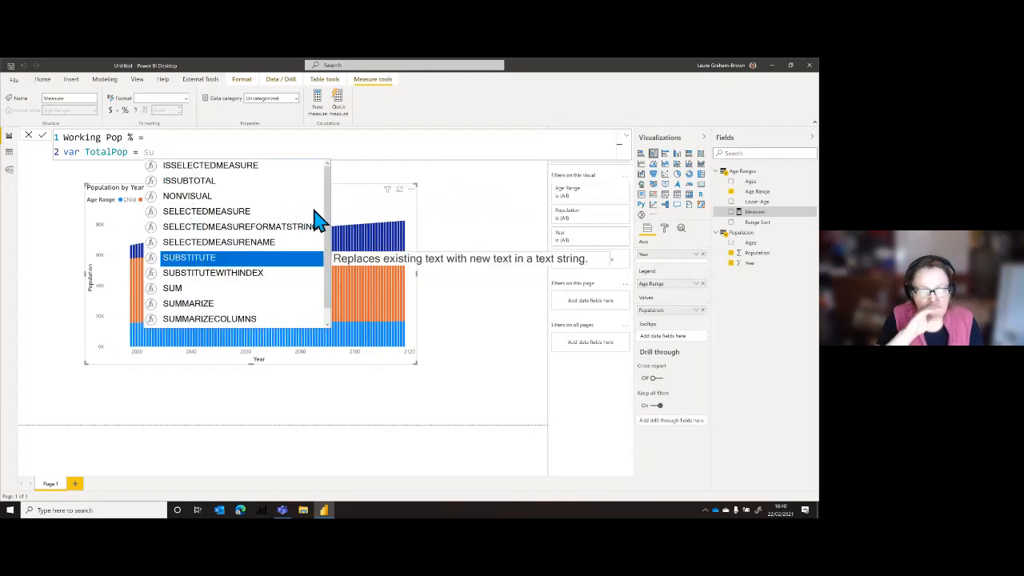
pyautogui.write('m')
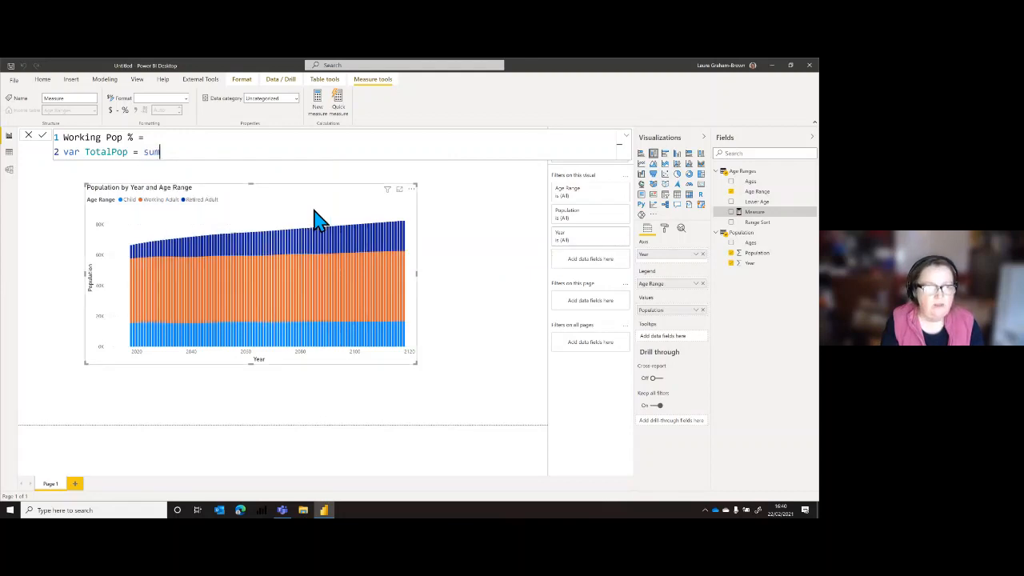
pyautogui.press('Tab')
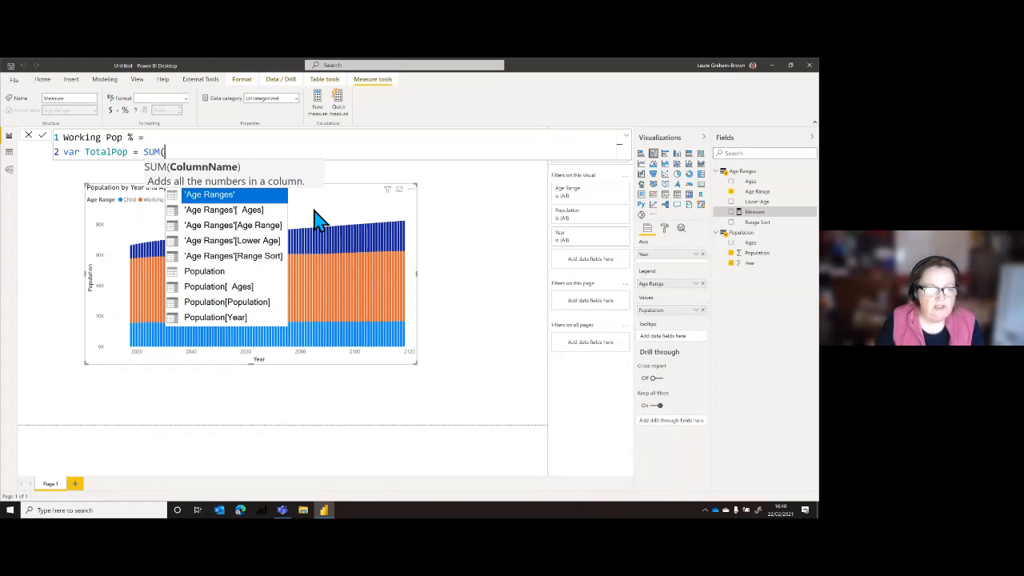
pyautogui.click(202, 306)
pyautogui.doubleClick(206, 308)
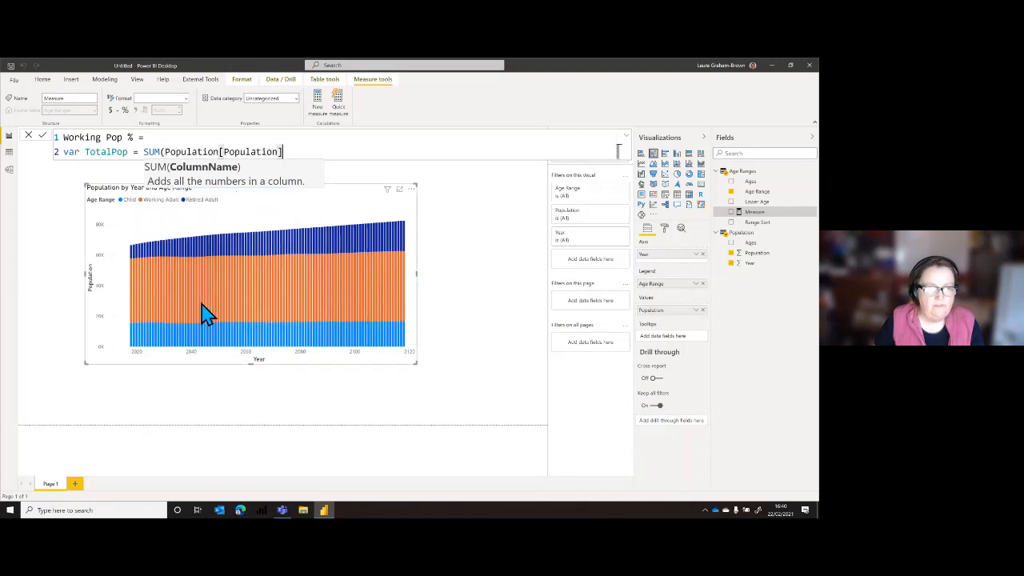
pyautogui.write(')')
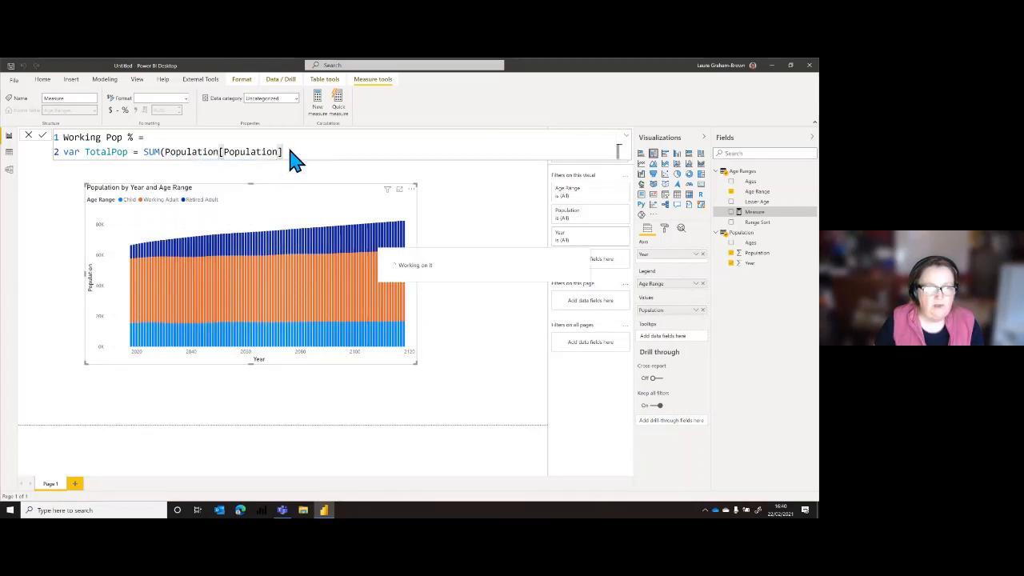
pyautogui.press('Return')
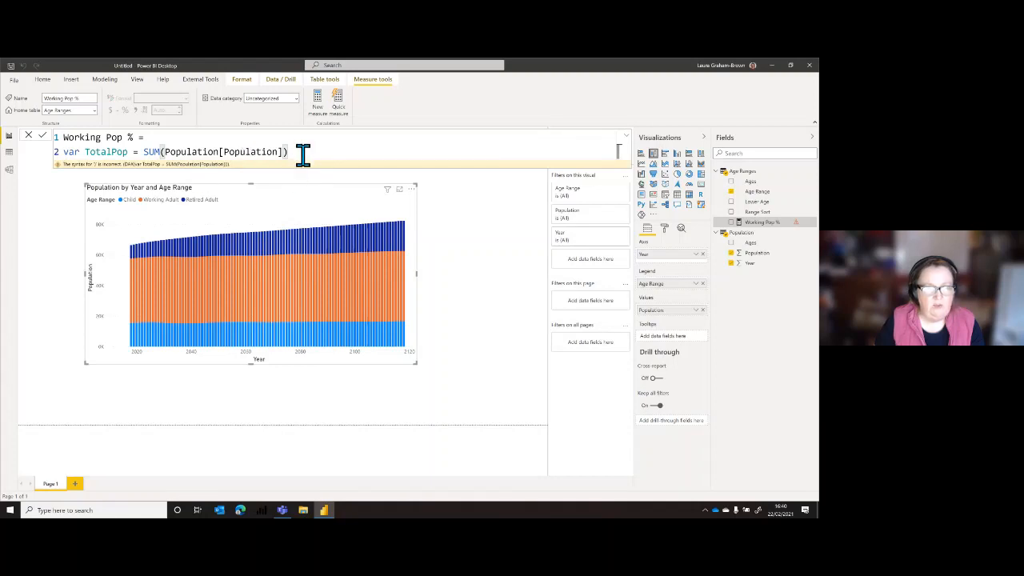
# Add a second variable, WorkPop, on a new line below TotalPop, starting its definition with the CALCULATE function.
pyautogui.click(303, 153)
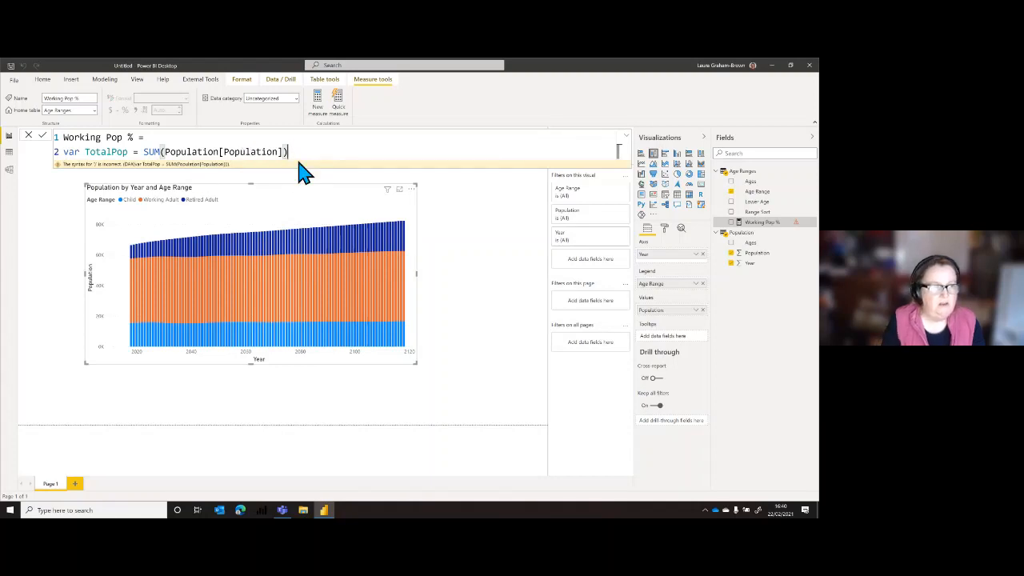
pyautogui.hotkey('shift', 'Return')
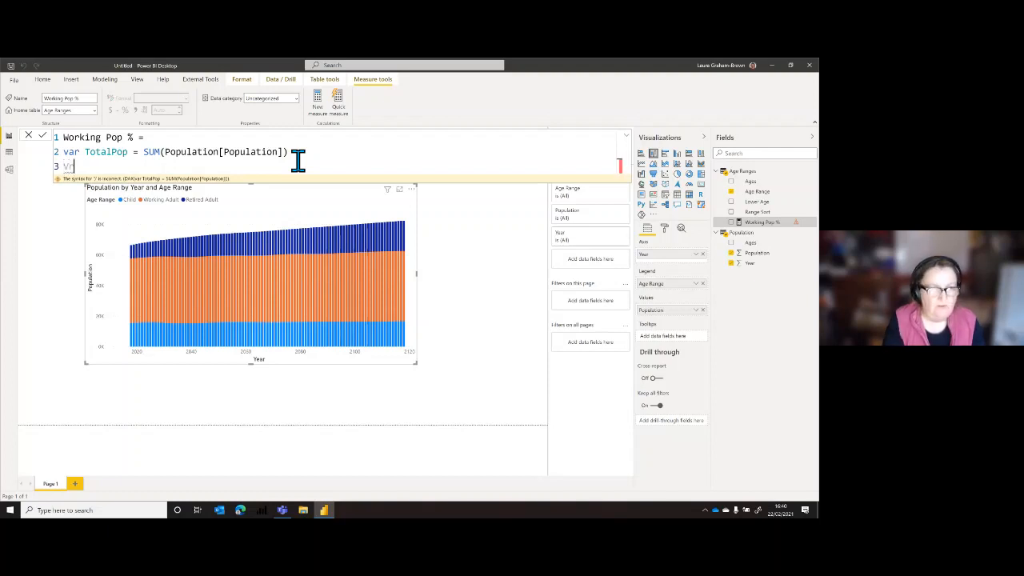
pyautogui.write('var W')
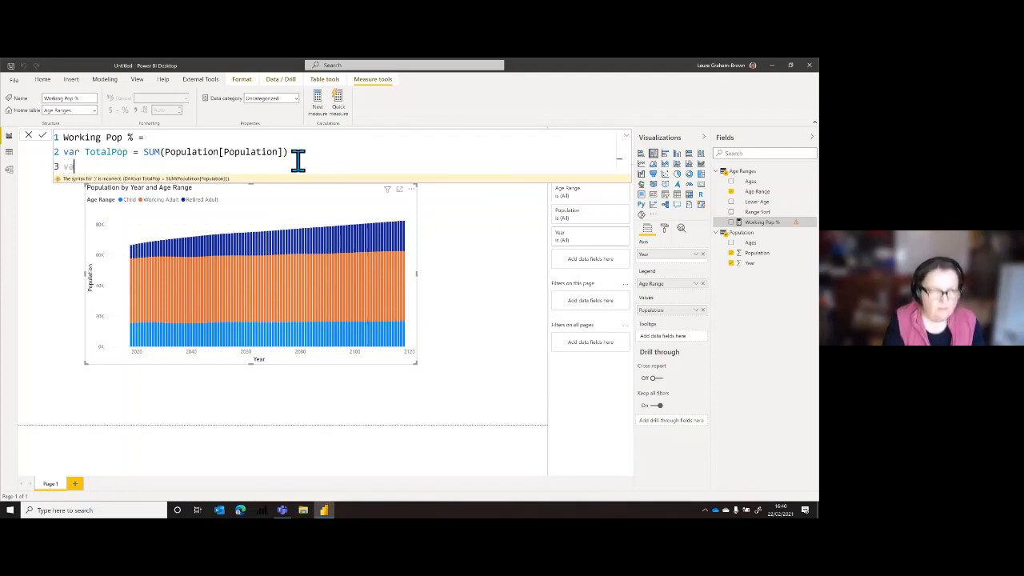
pyautogui.write('or')
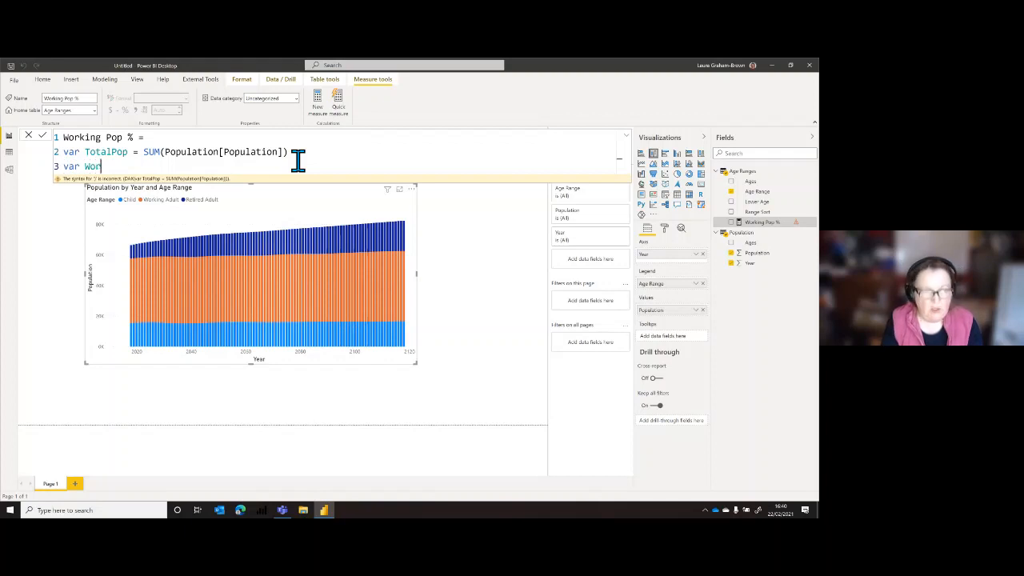
pyautogui.write('kPop')
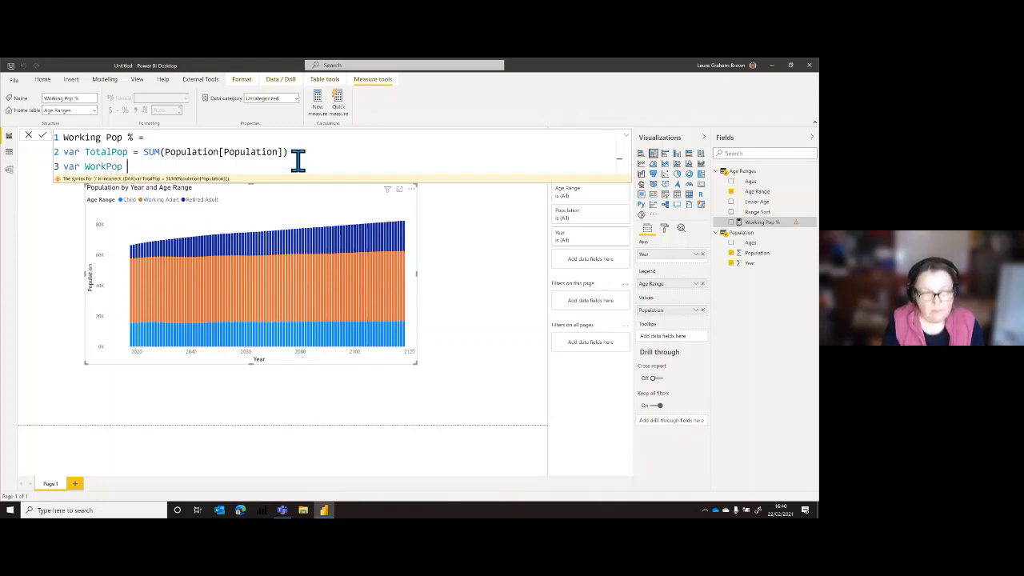
pyautogui.write(' =')
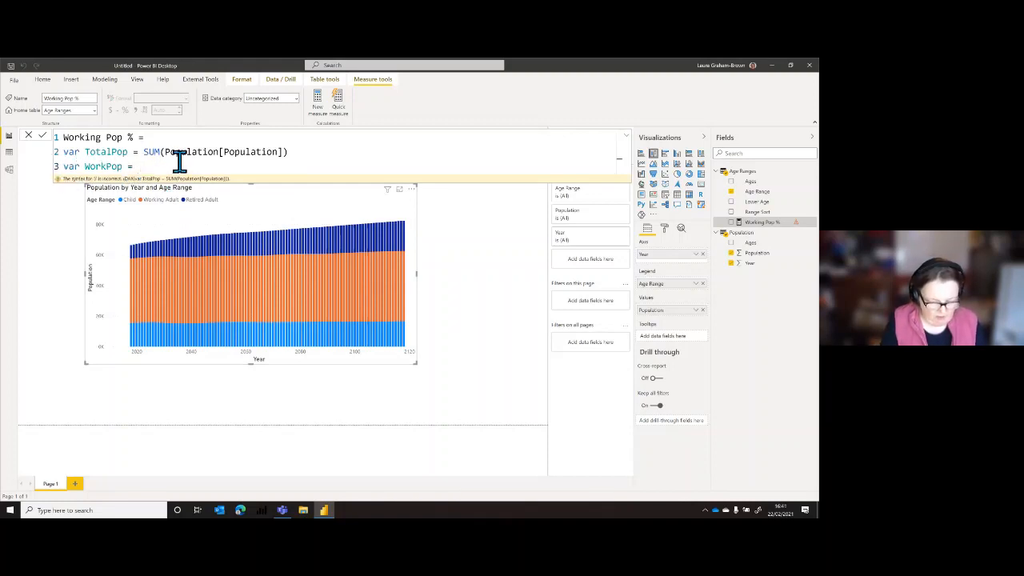
pyautogui.write('C')
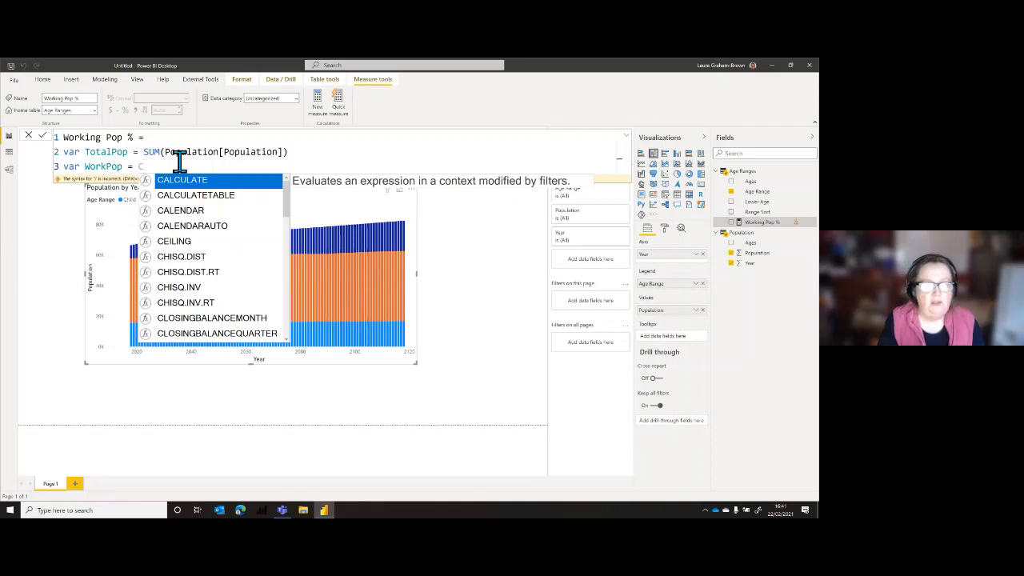
pyautogui.press('Tab')
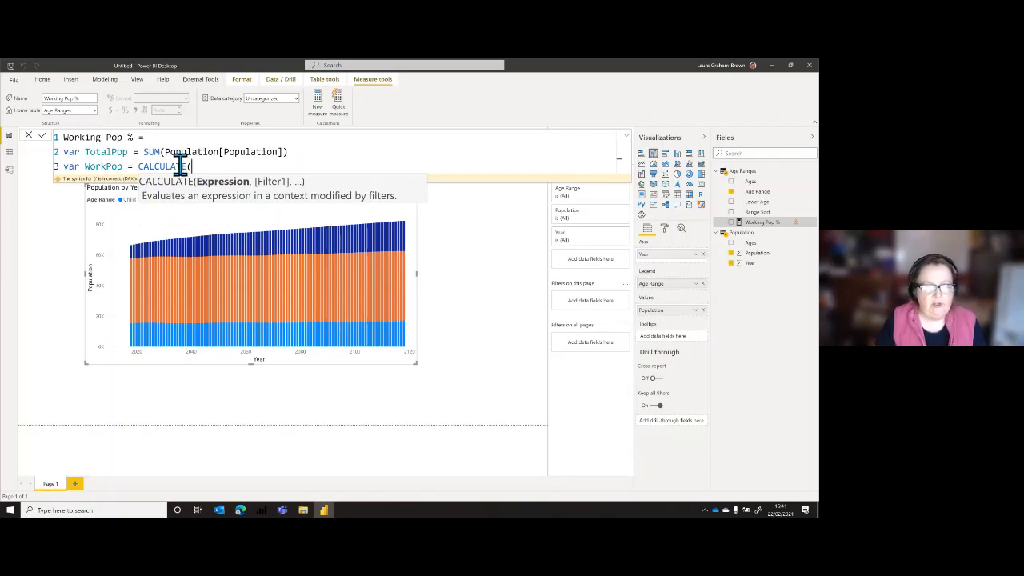
# Enter SUM(Population[Population]) as CALCULATE's expression on its own indented line.
pyautogui.hotkey('shift', 'Return')
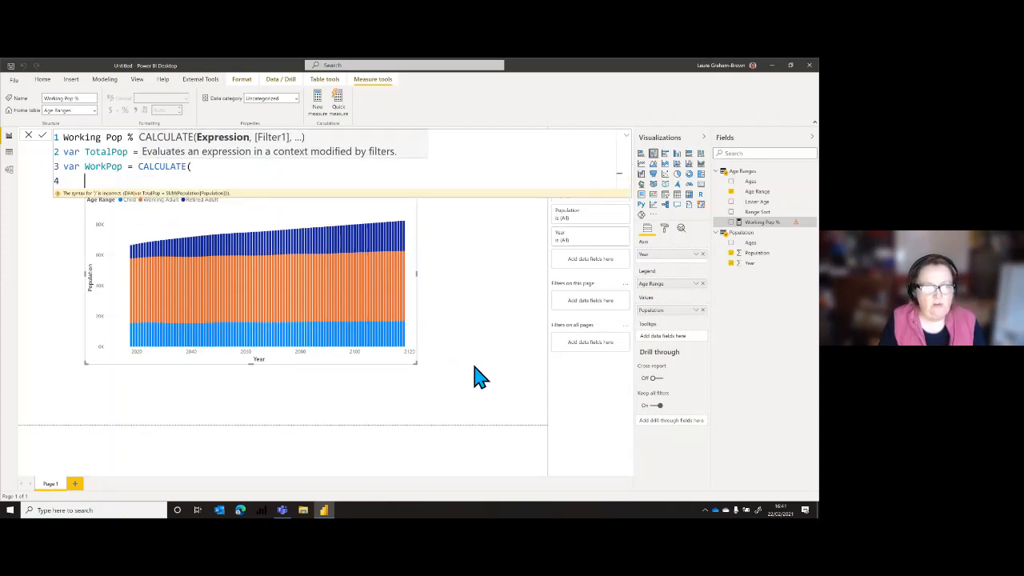
pyautogui.press('Tab')
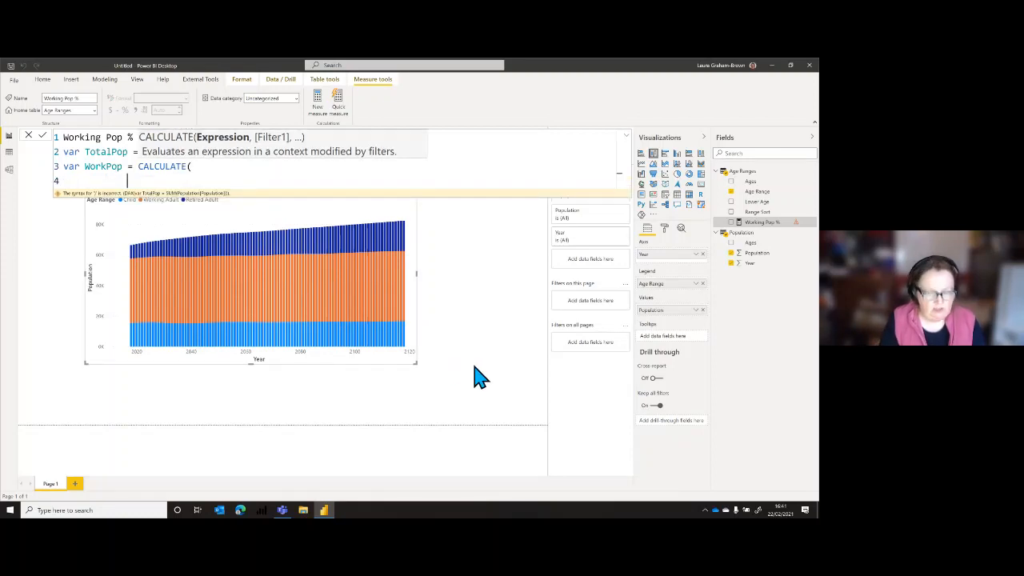
pyautogui.write('sum')
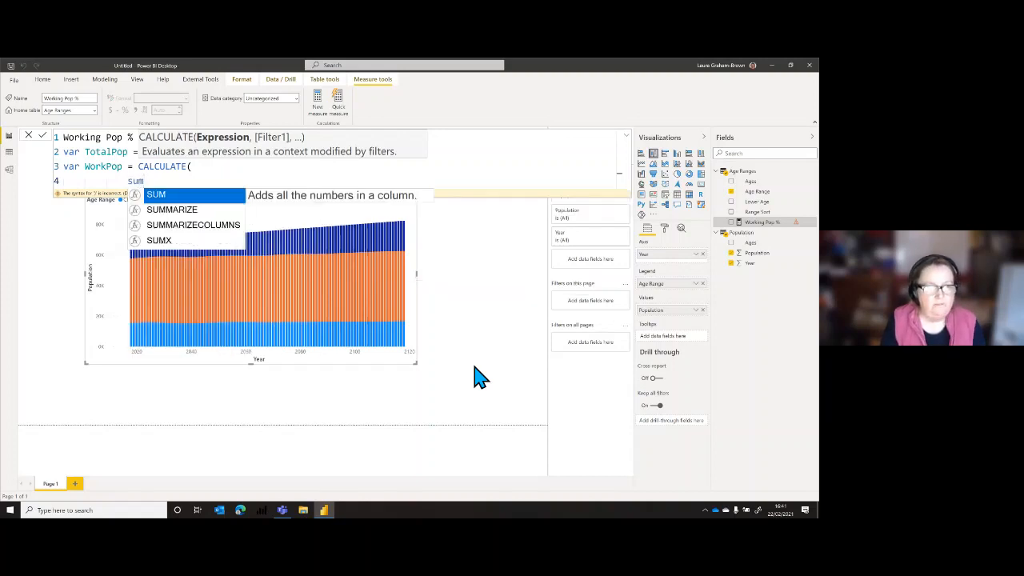
pyautogui.press('Tab')
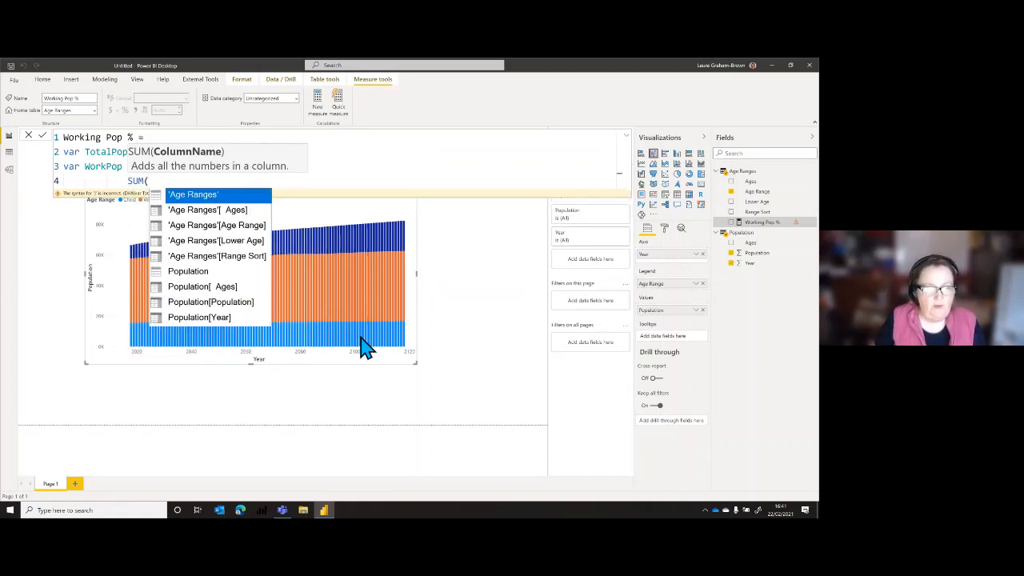
pyautogui.click(237, 304)
pyautogui.click(238, 305)
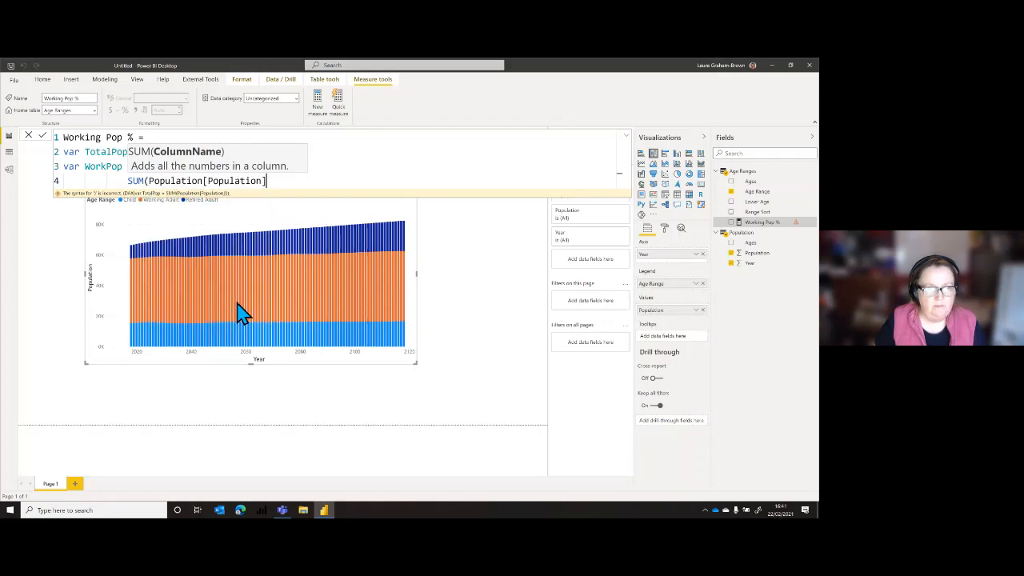
pyautogui.write(')')
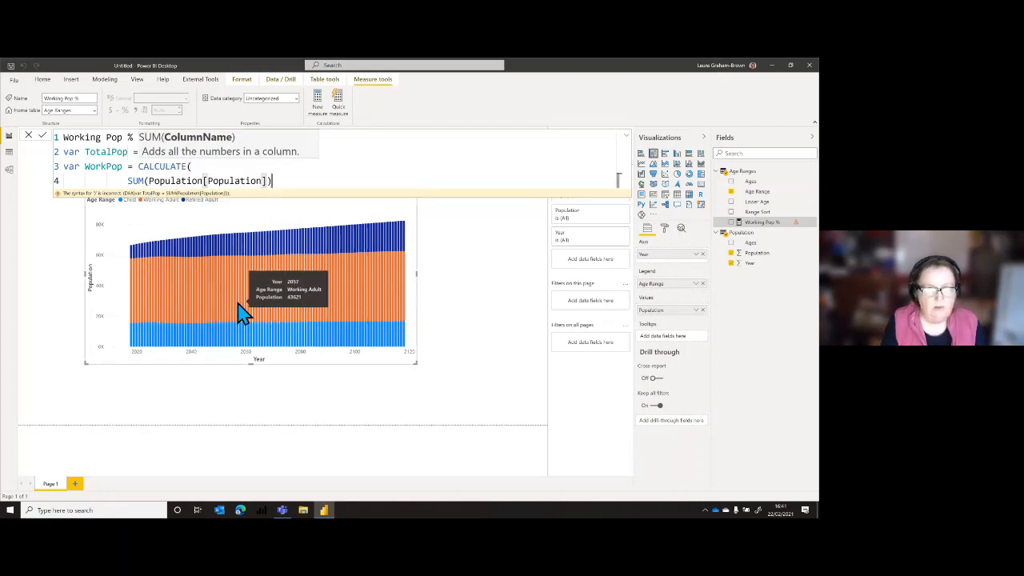
# Start the filter argument of the WorkPop CALCULATE on a new line with the 'Age Ranges'[Age Range] column.
pyautogui.write(',')
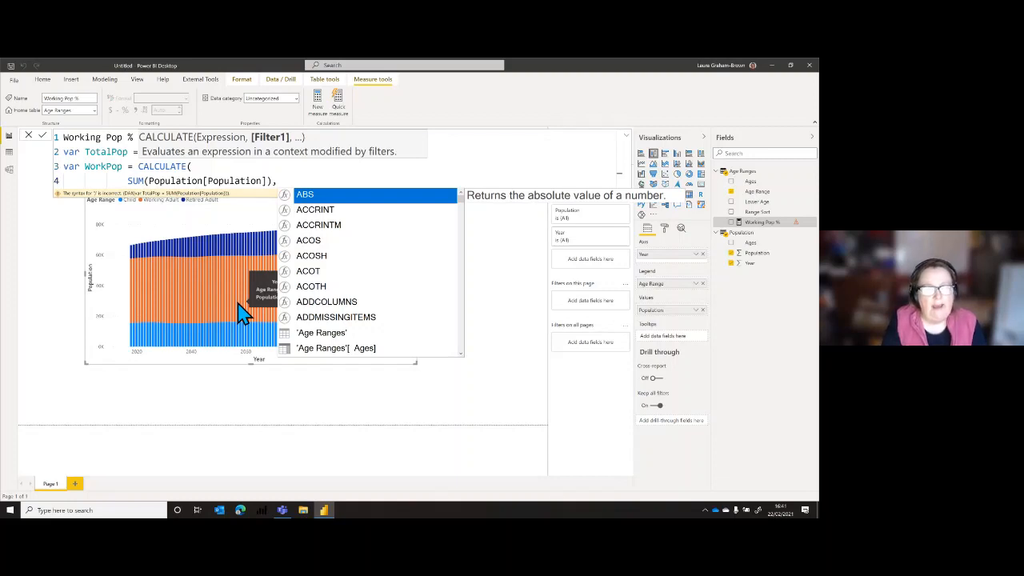
pyautogui.hotkey('shift', 'Return')
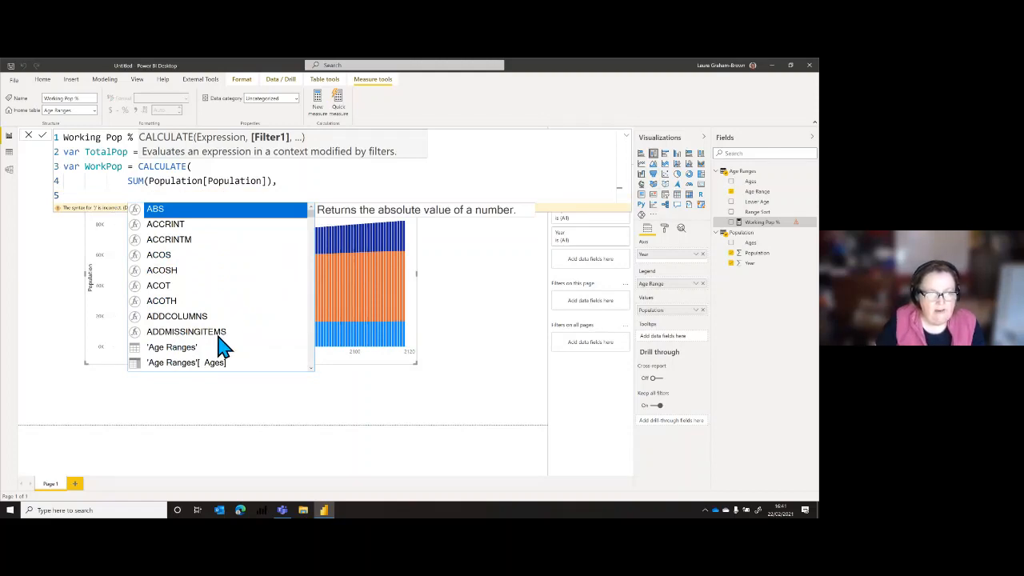
pyautogui.scroll(-2, 223, 350)
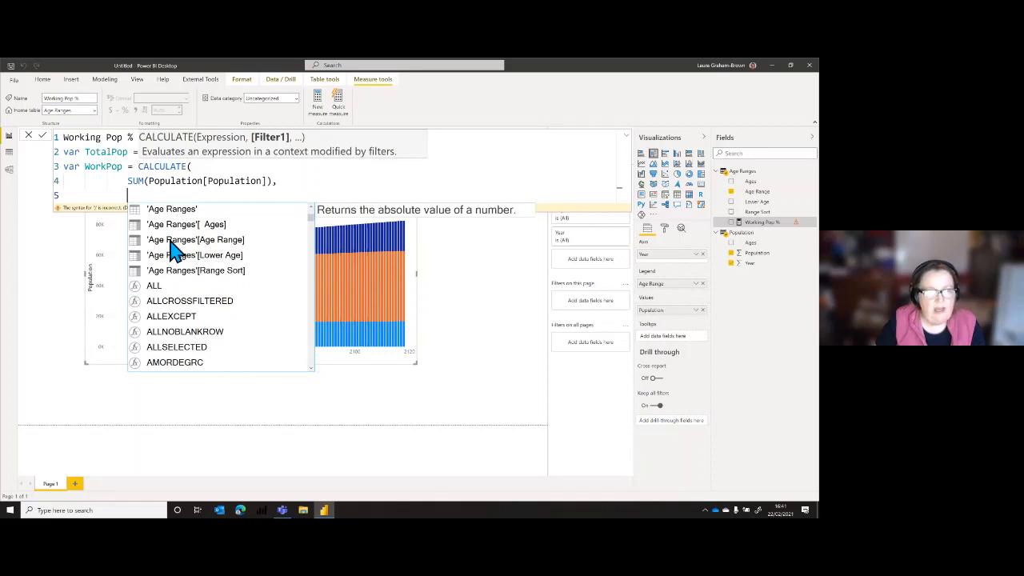
pyautogui.click(169, 243)
pyautogui.doubleClick(171, 244)
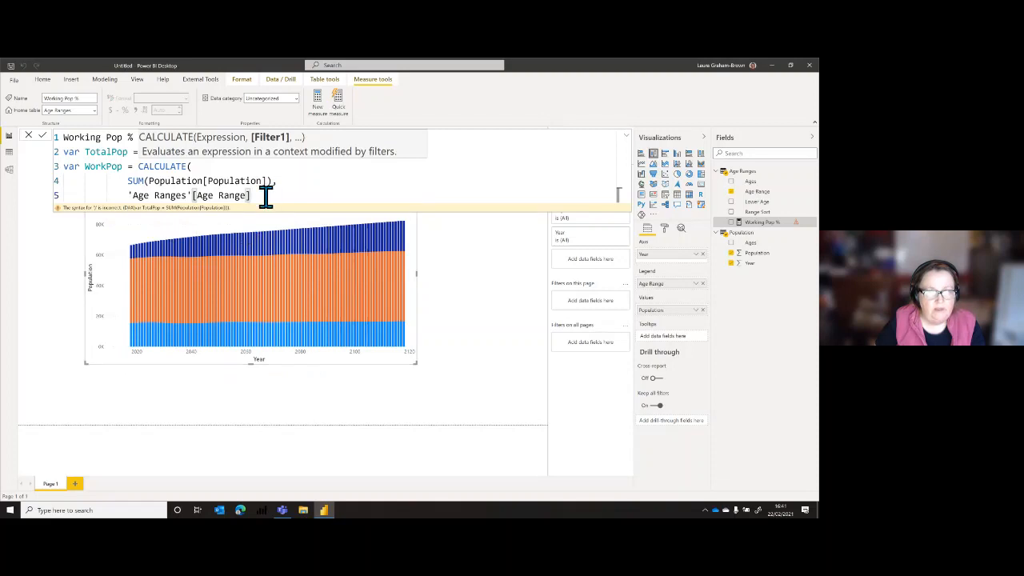
# Filter the Age Range column to "Working Adult" and close the CALCULATE function on its own line.
pyautogui.write('=')
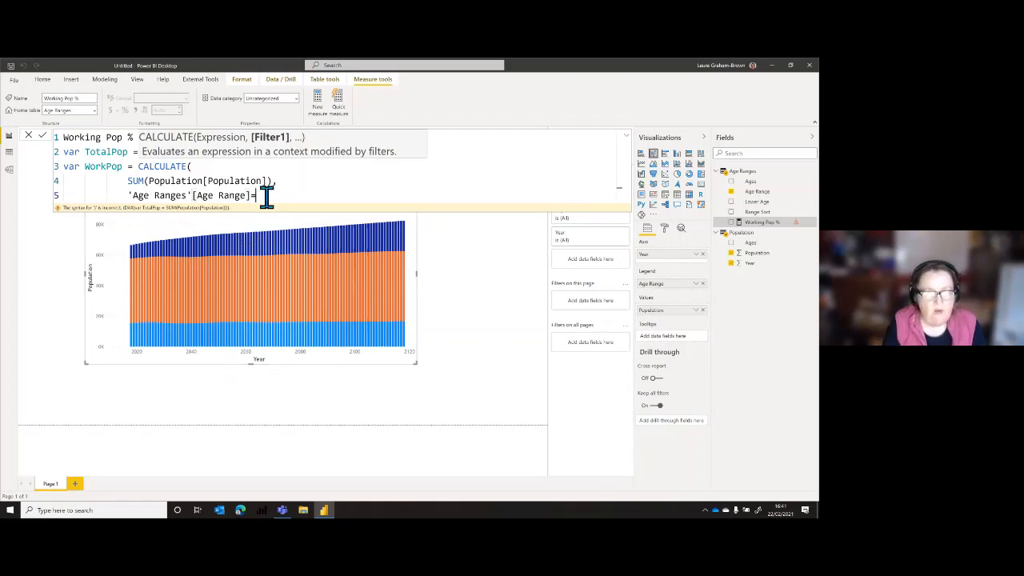
pyautogui.write('"')
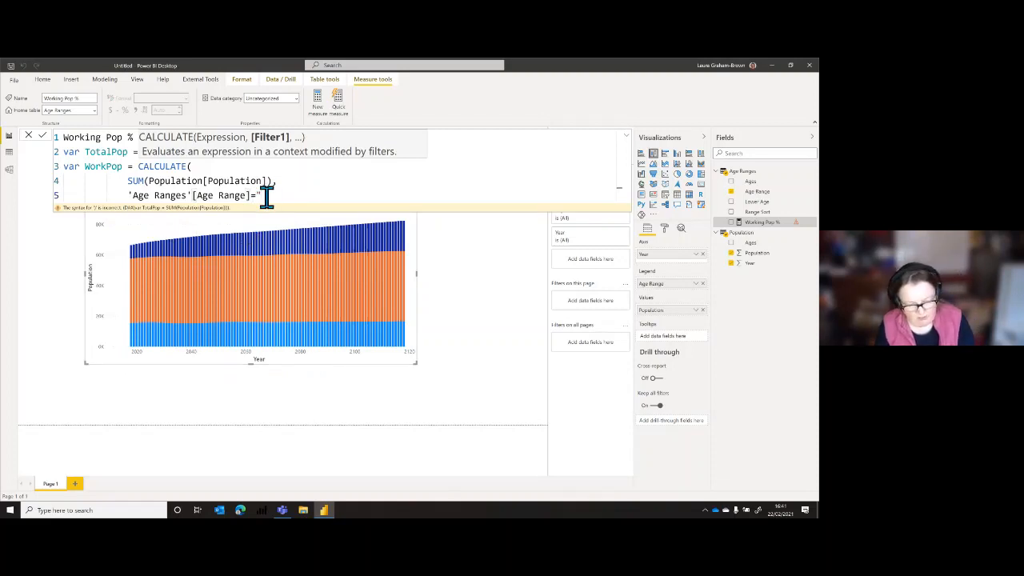
pyautogui.write('Workin')
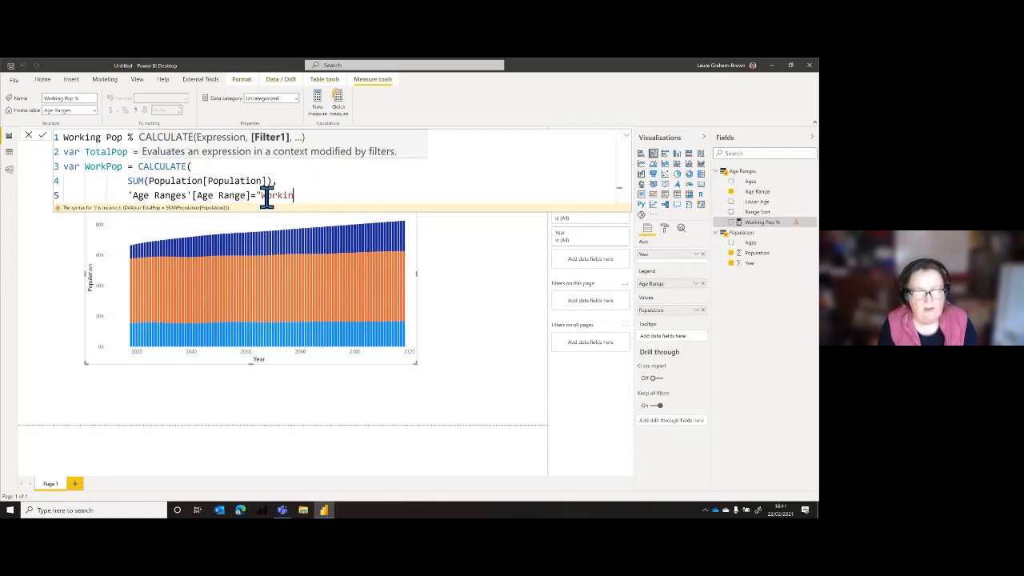
pyautogui.write('g Adu')
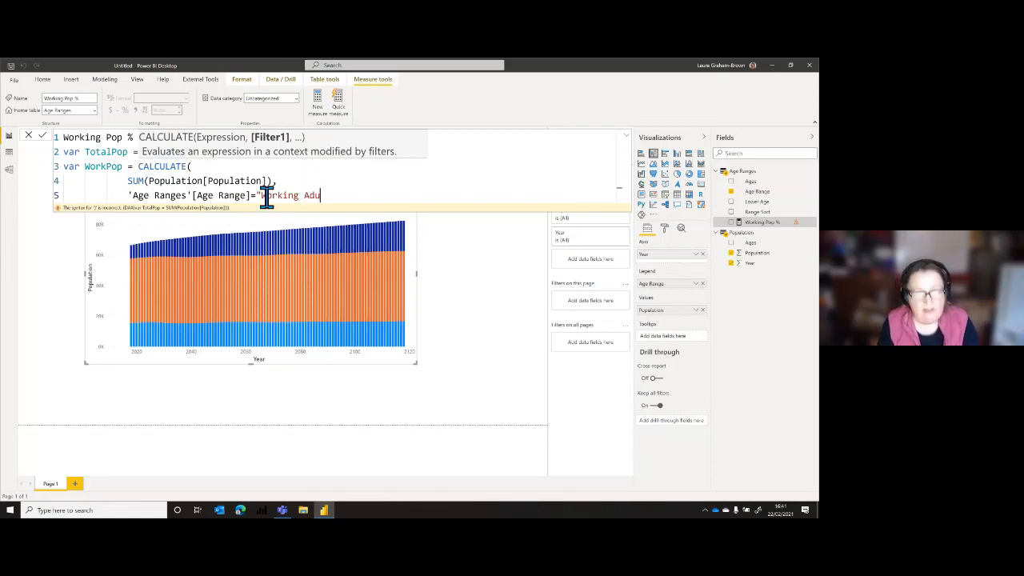
pyautogui.write('lt')
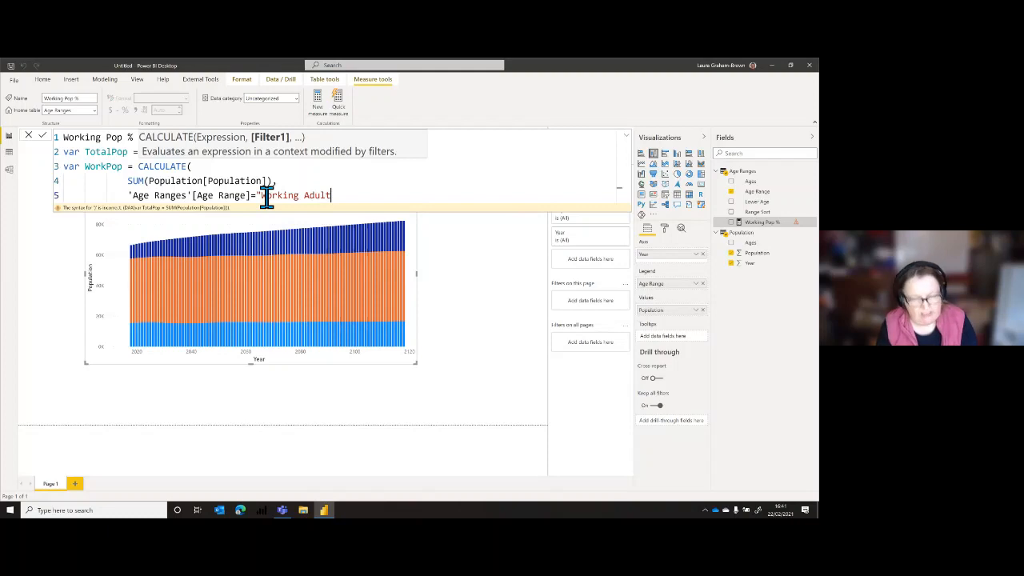
pyautogui.write('"')
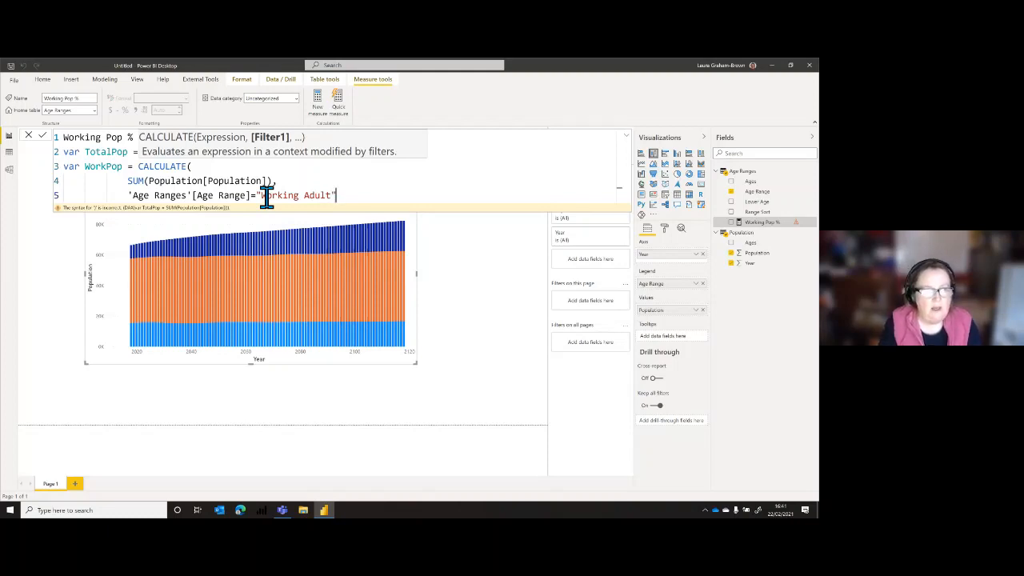
pyautogui.hotkey('shift', 'Return')
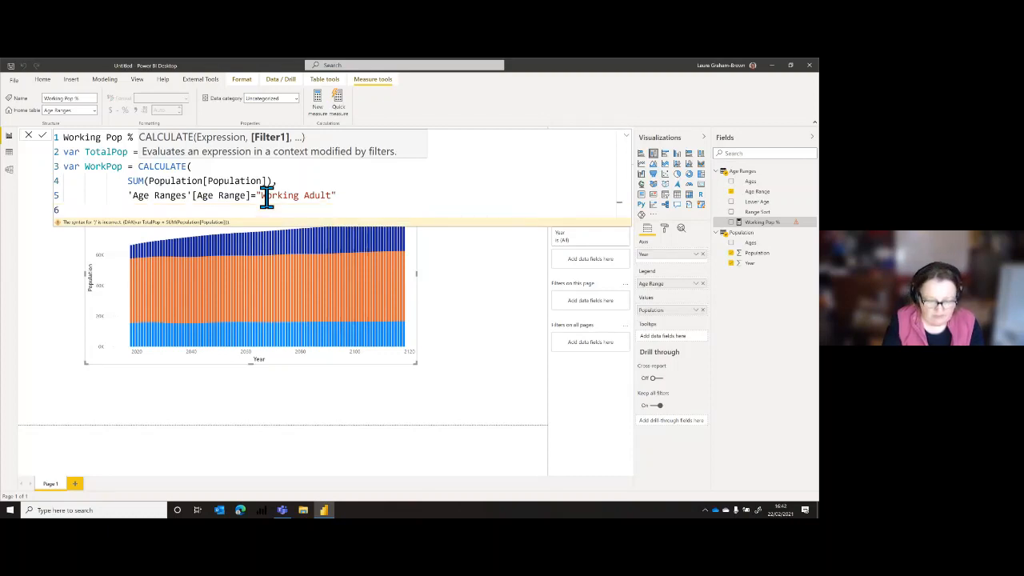
pyautogui.write(')')
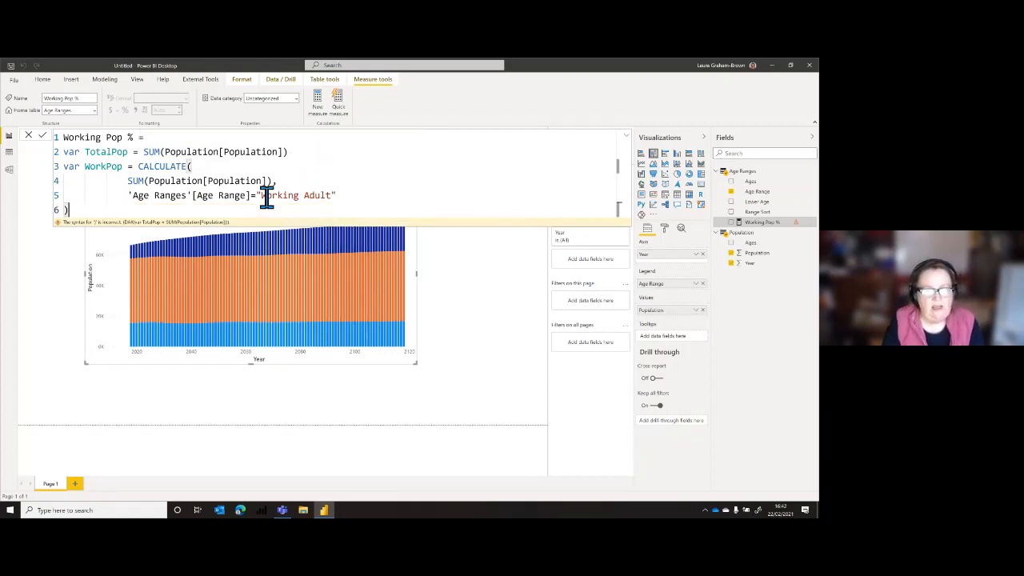
# Add a Return line below the WorkPop variable, followed by a new line for the result.
pyautogui.hotkey('shift', 'Return')
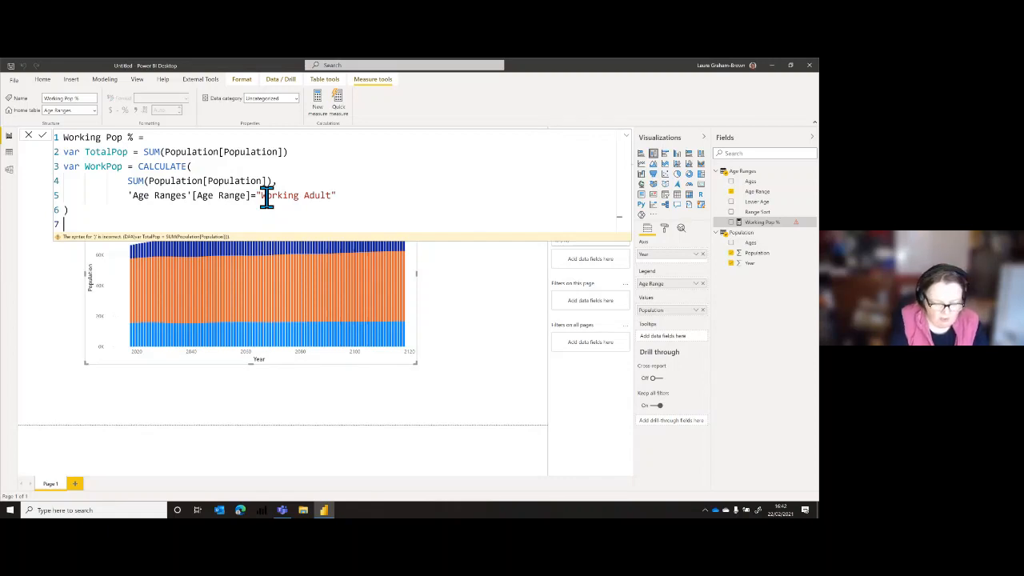
pyautogui.write('Return')
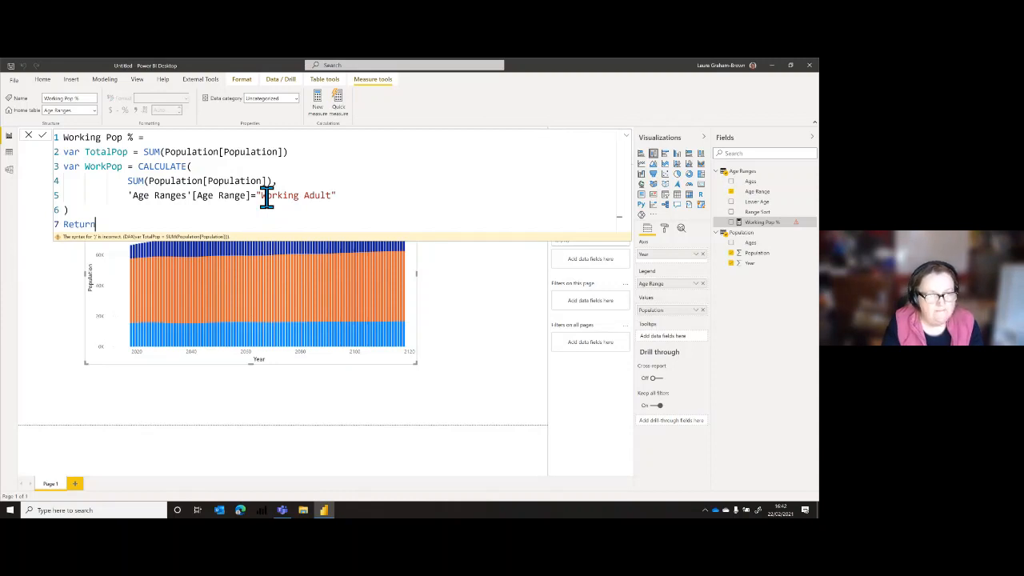
pyautogui.hotkey('shift', 'Return')
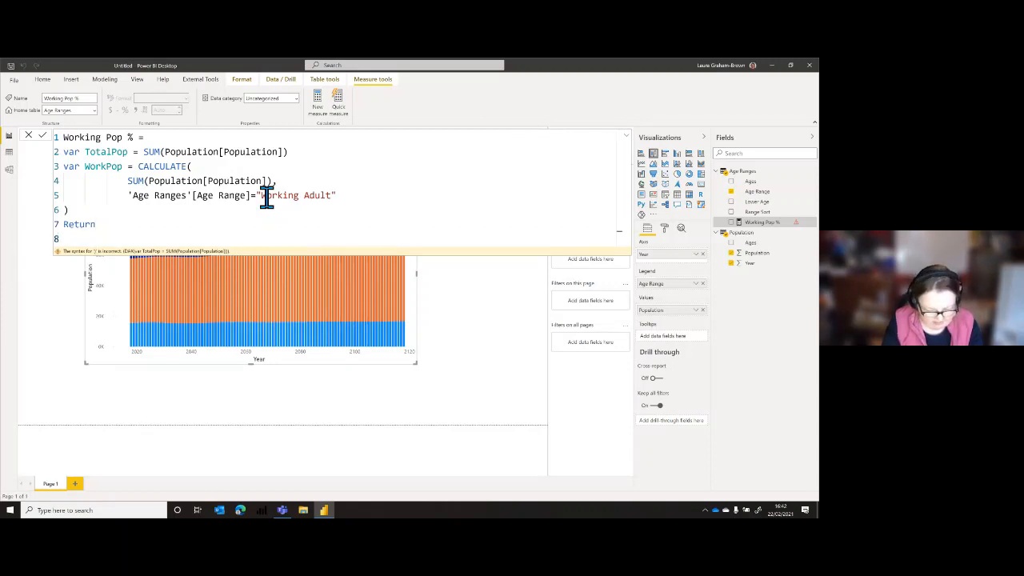
pyautogui.write('to')
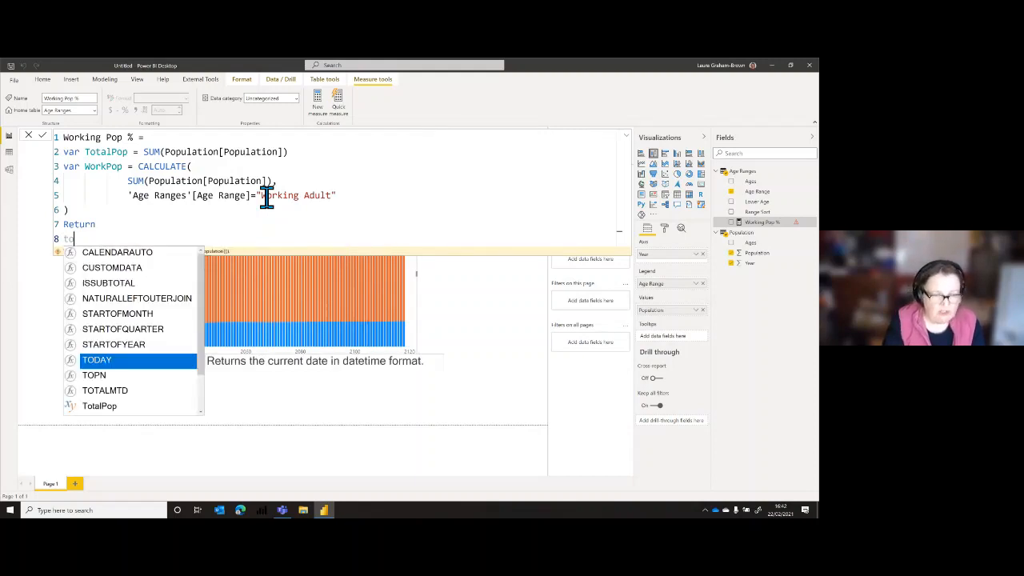
pyautogui.press('Down')
pyautogui.press('Down')
pyautogui.press('Down')
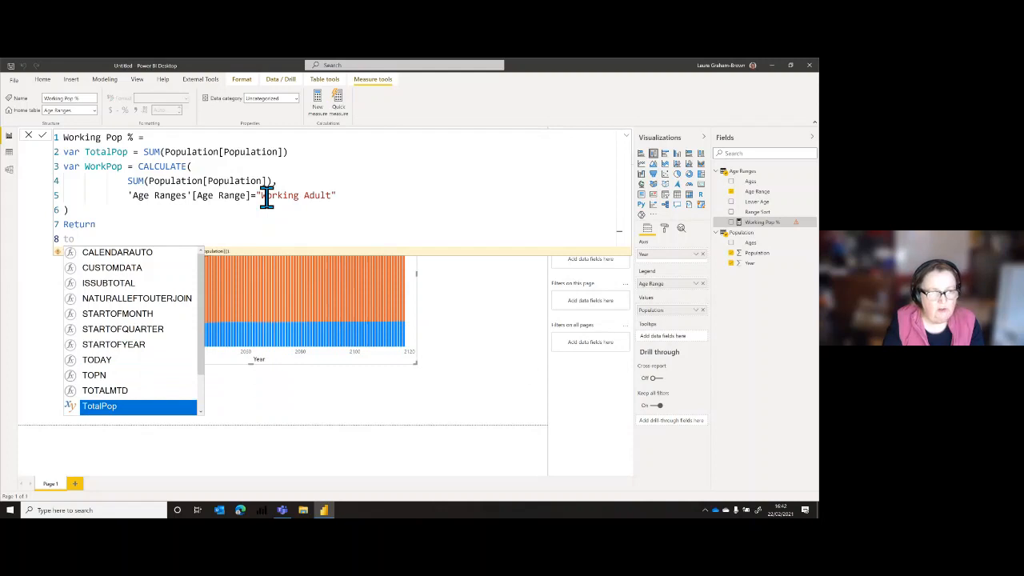
pyautogui.press('BackSpace')
pyautogui.press('BackSpace')
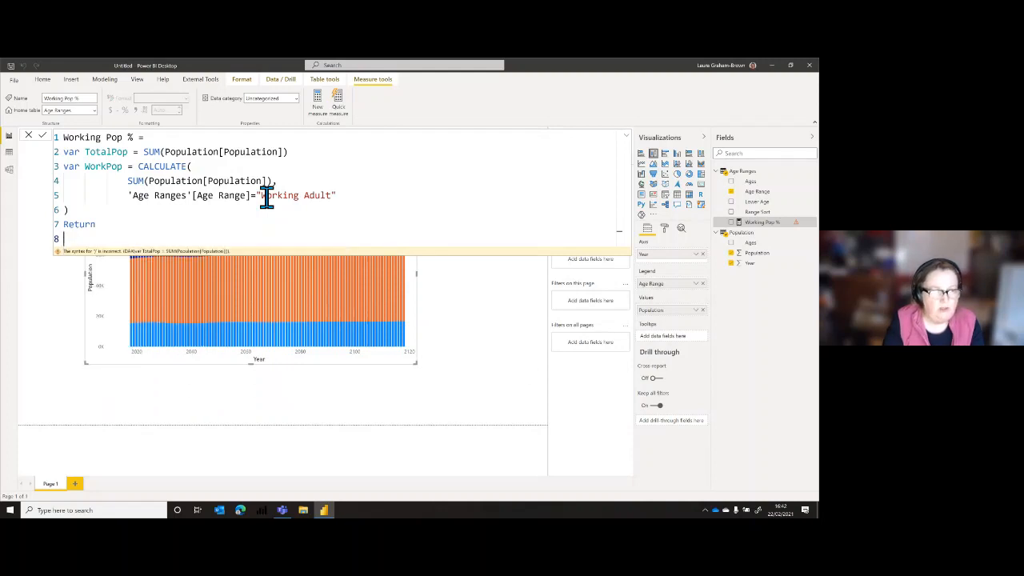
# Enter WorkPop / TotalPop as the returned expression of the Working Pop % measure.
pyautogui.write('work')
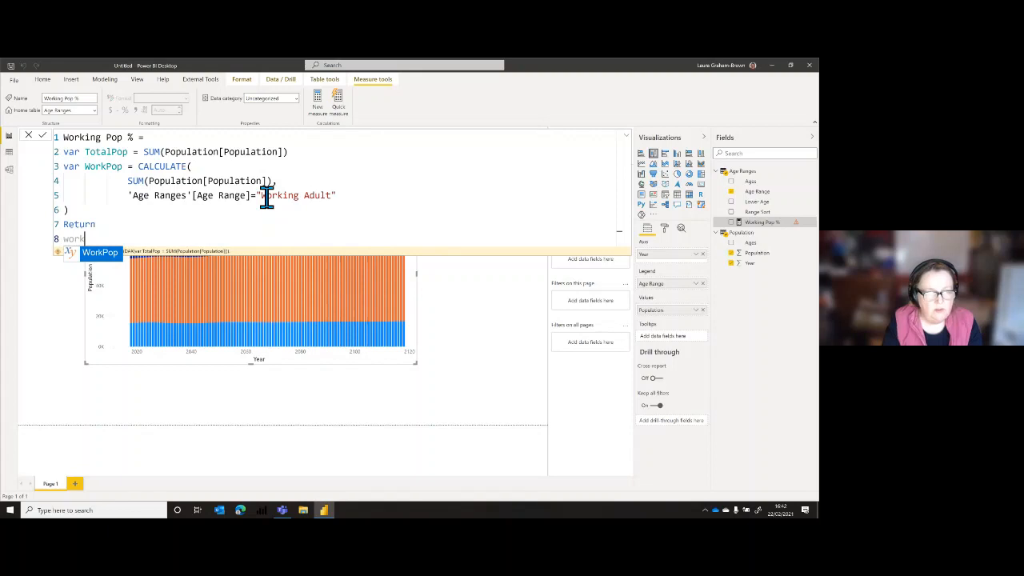
pyautogui.press('Tab')
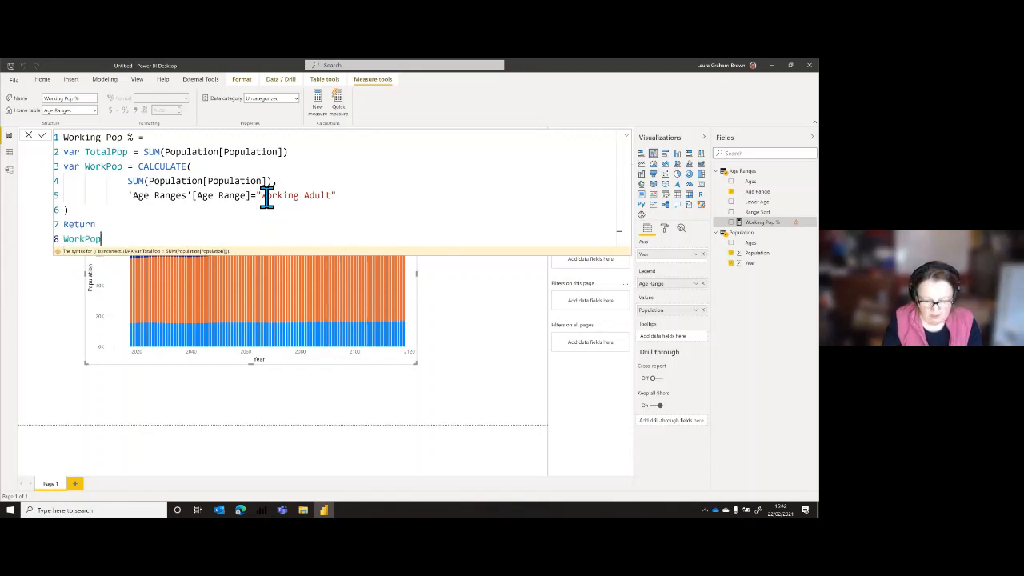
pyautogui.write('/ to')
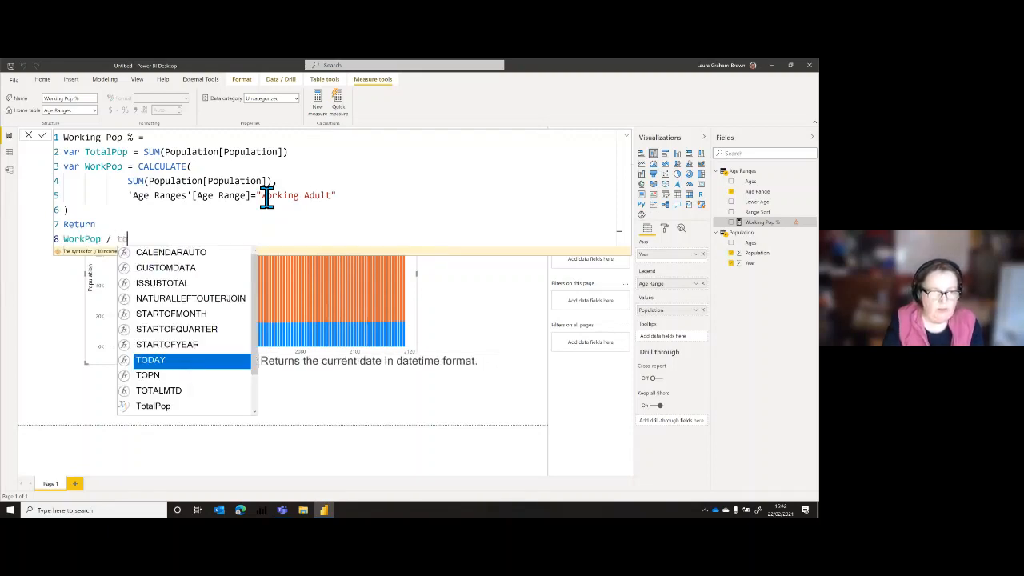
pyautogui.press('Down')
pyautogui.press('Down')
pyautogui.press('Down')
pyautogui.press('Tab')
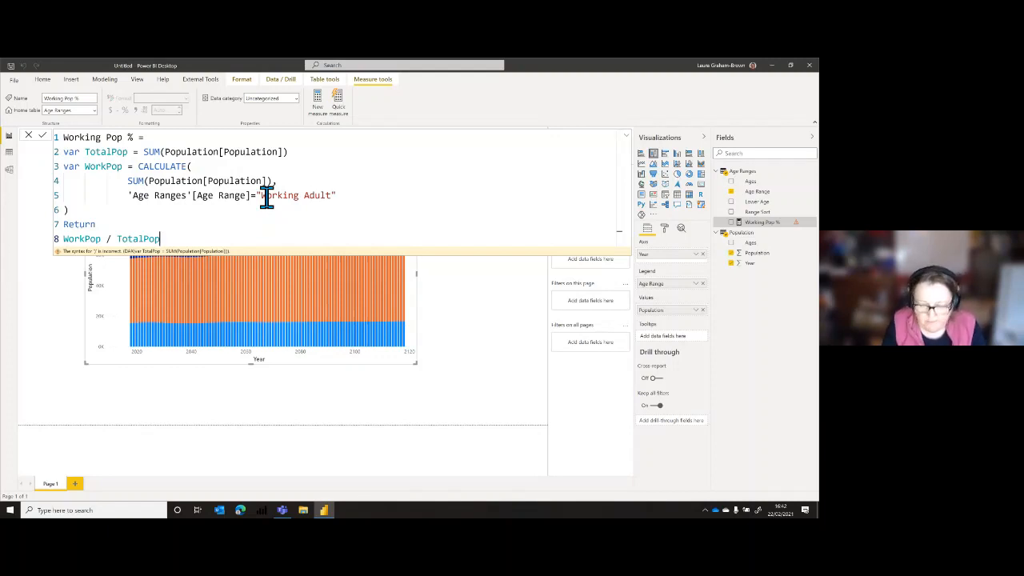
# Insert the DIVIDE function with its opening parenthesis in front of WorkPop in the returned expression.
pyautogui.press('Home')
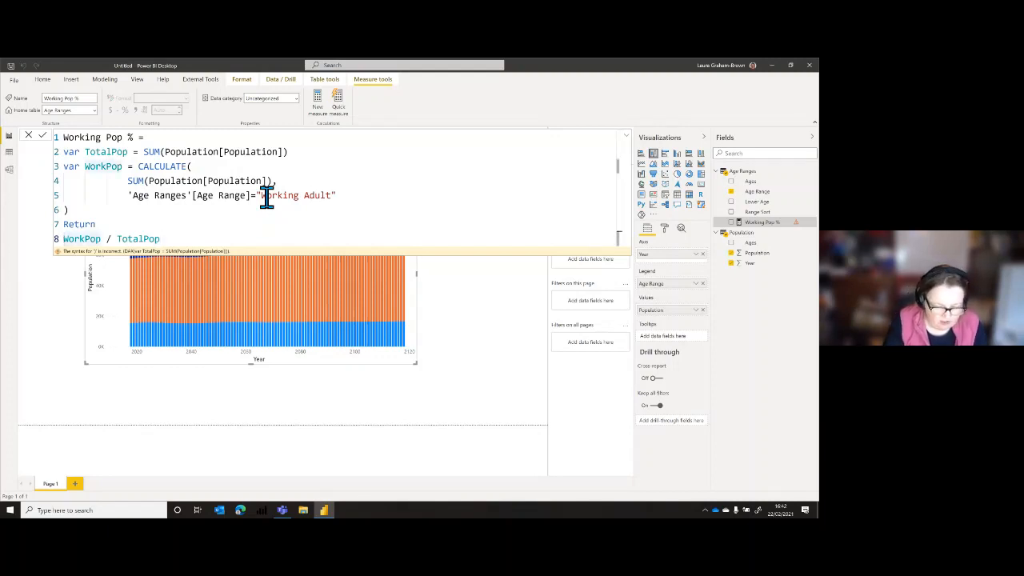
pyautogui.write('di')
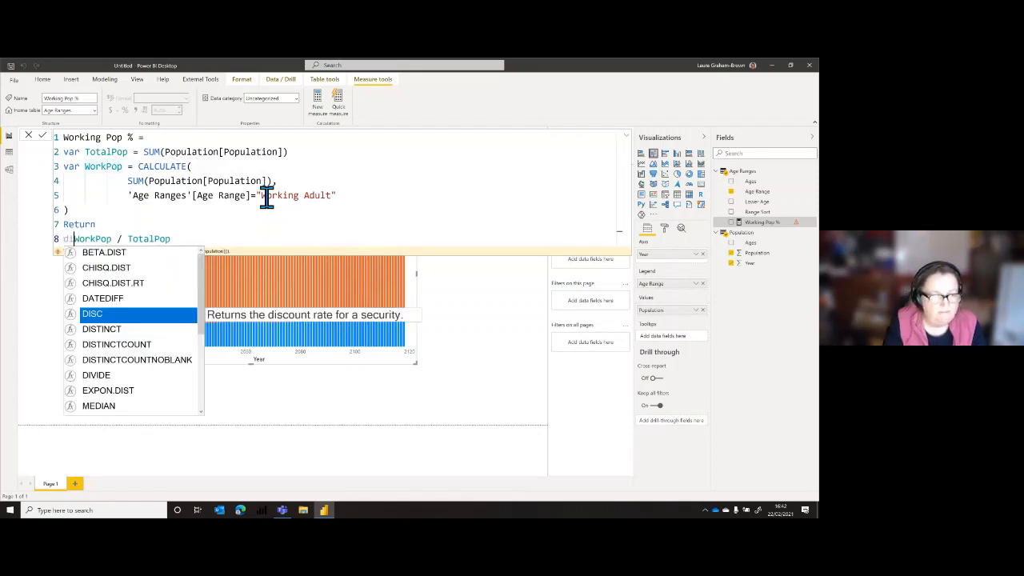
pyautogui.press('Down')
pyautogui.press('Down')
pyautogui.press('Down')
pyautogui.press('Down')
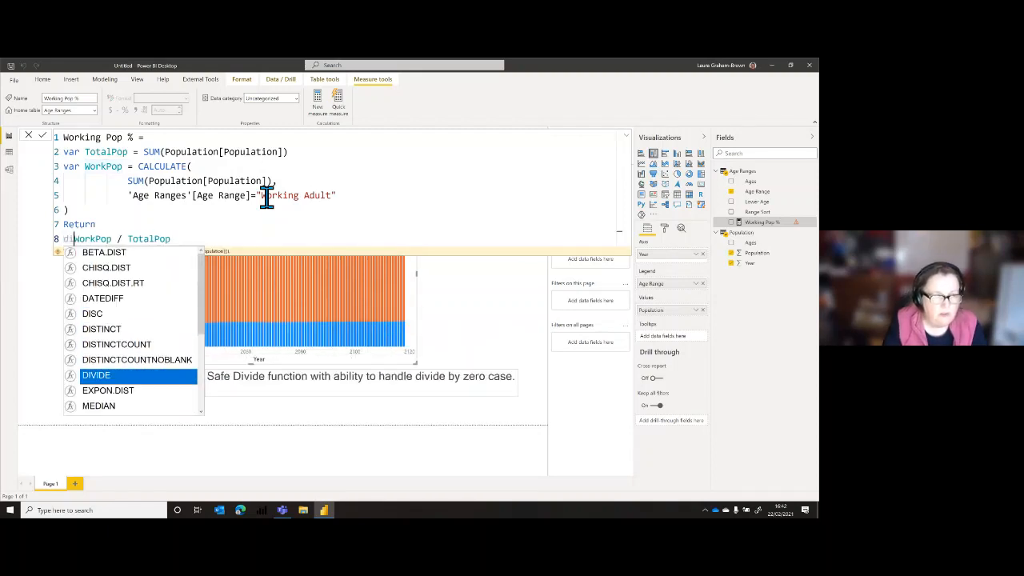
pyautogui.press('Tab')
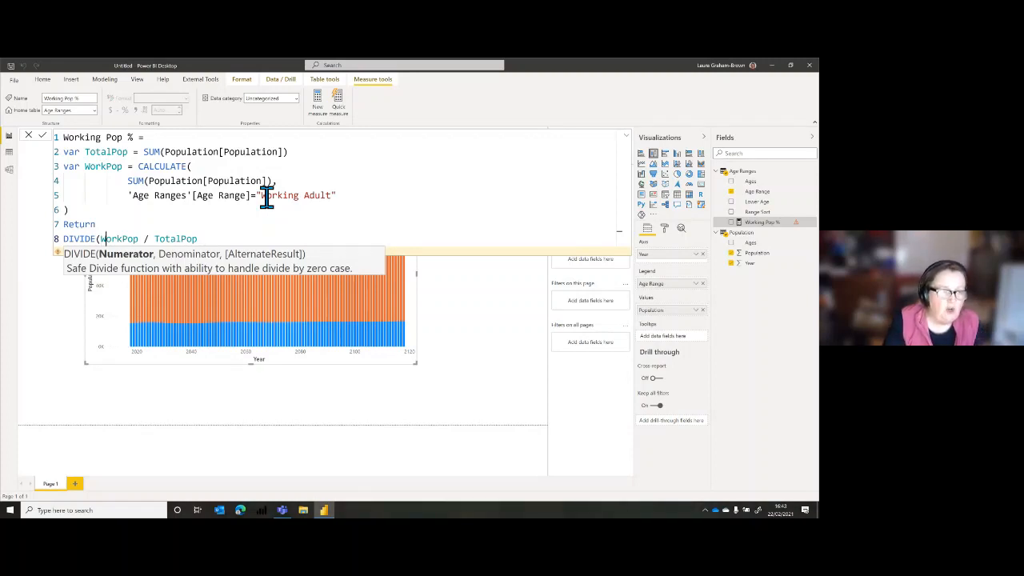
# Replace the slash between WorkPop and TotalPop with a comma so they become DIVIDE's numerator and denominator.
pyautogui.press('Right')
pyautogui.press('Right')
pyautogui.press('Right')
pyautogui.press('Right')
pyautogui.press('Right')
pyautogui.press('Right')
pyautogui.press('Right')
pyautogui.press('Right')
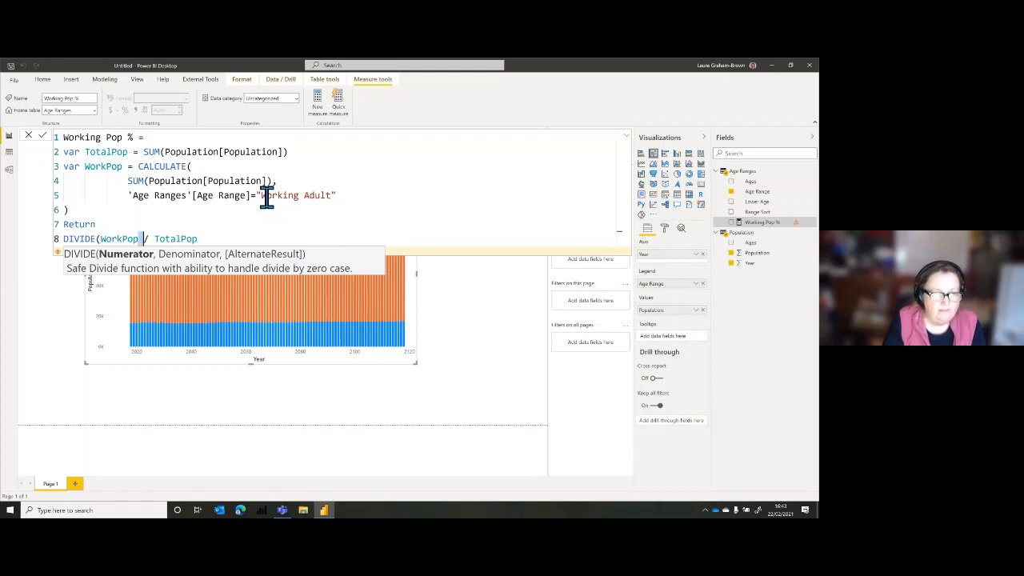
pyautogui.press('Delete')
pyautogui.press('BackSpace')
pyautogui.write(',')
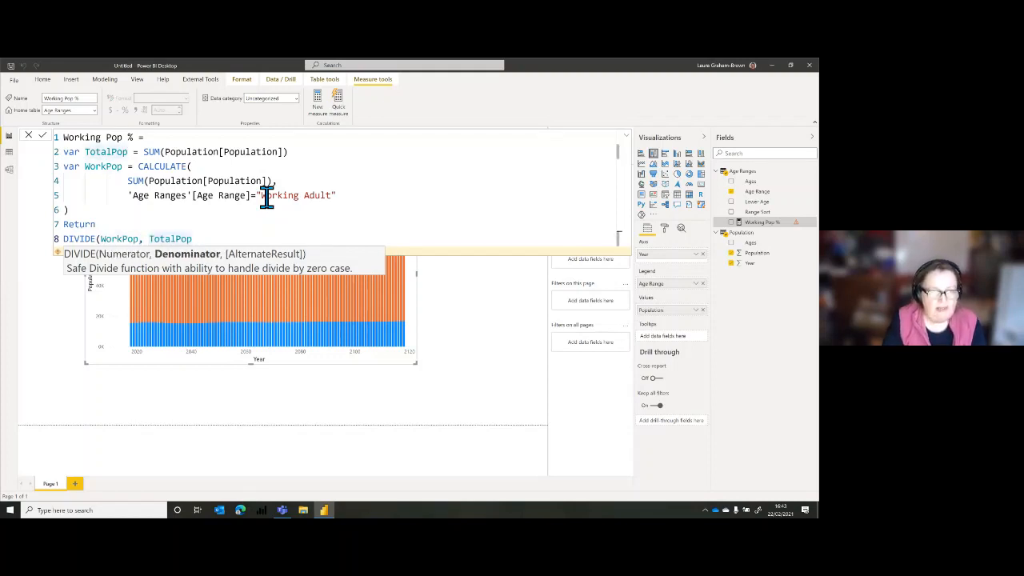
# Add 0 as DIVIDE's alternate result after TotalPop, close the function, commit the measure and collapse the formula.
pyautogui.press('Right')
pyautogui.press('Right')
pyautogui.press('Right')
pyautogui.press('Right')
pyautogui.press('Right')
pyautogui.press('Right')
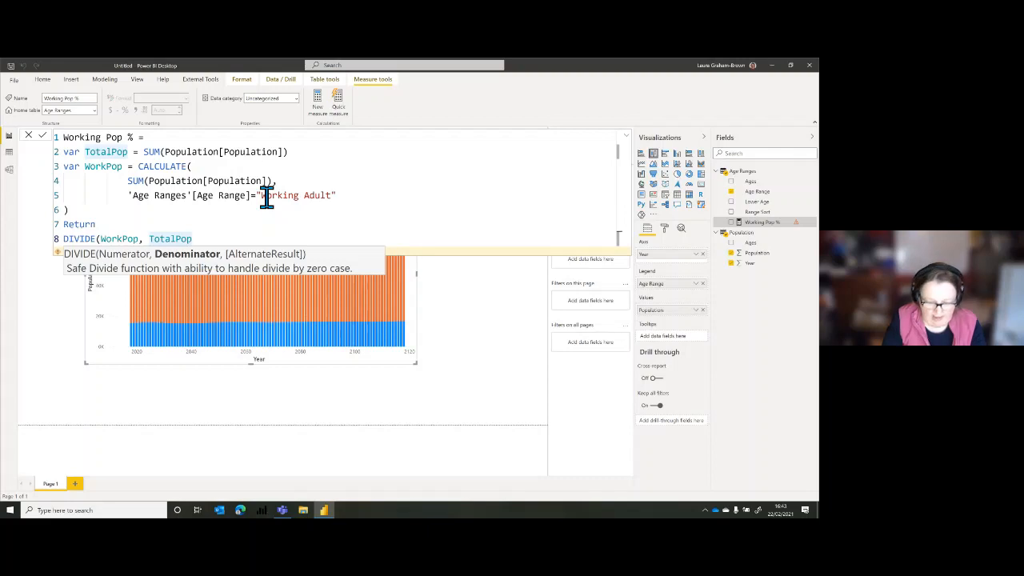
pyautogui.write(',')
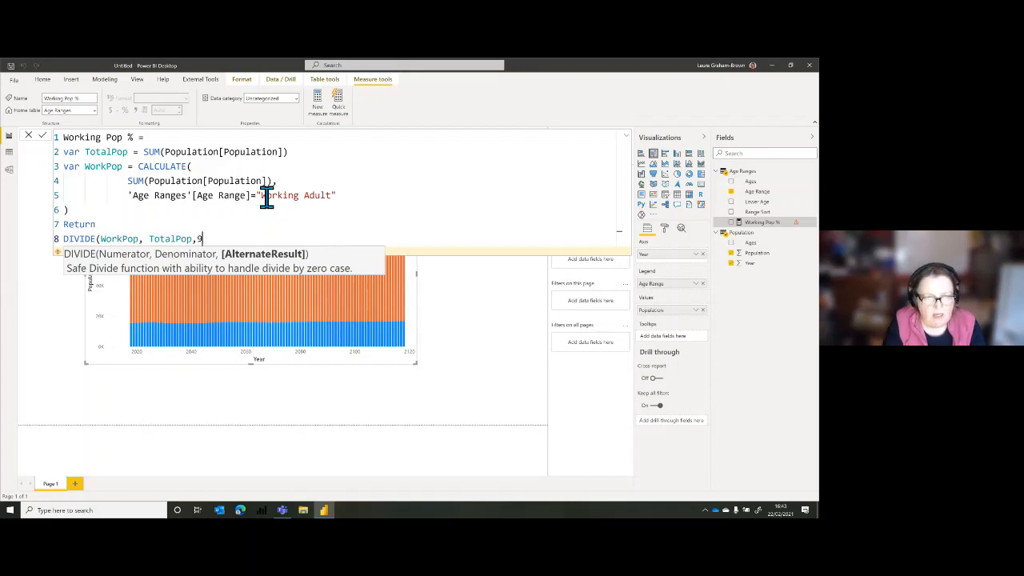
pyautogui.write('0')
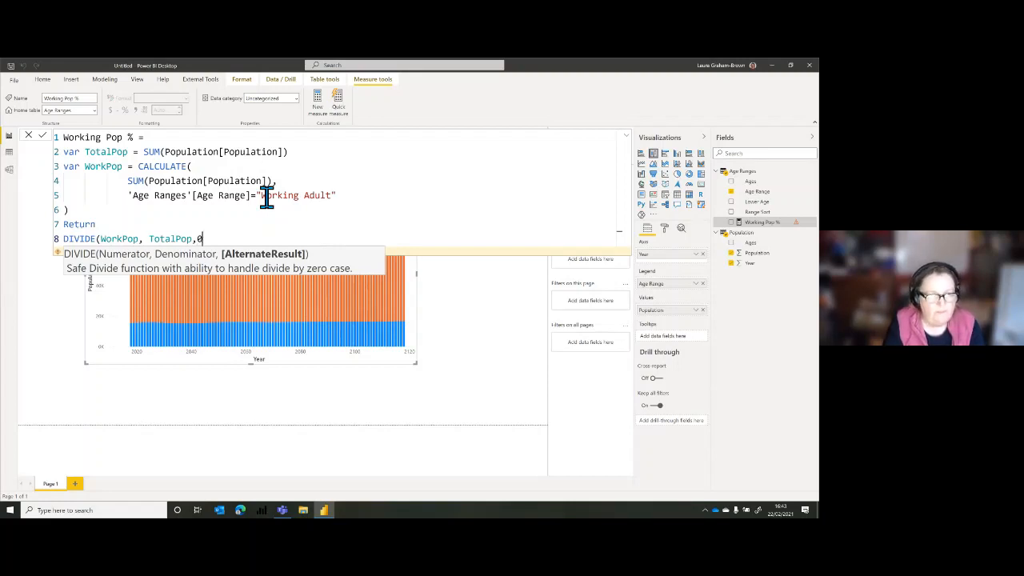
pyautogui.write(')')
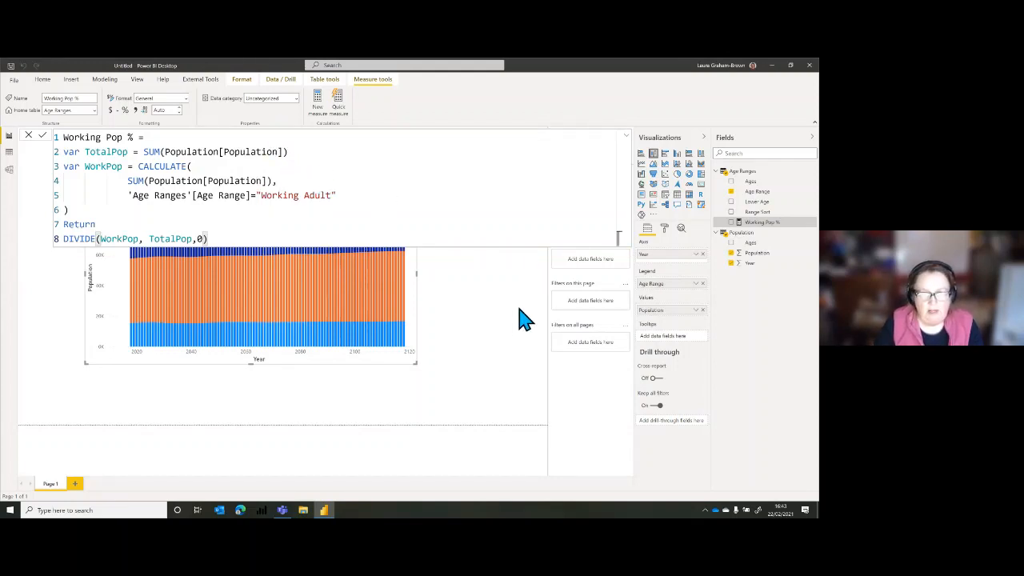
pyautogui.click(627, 136)
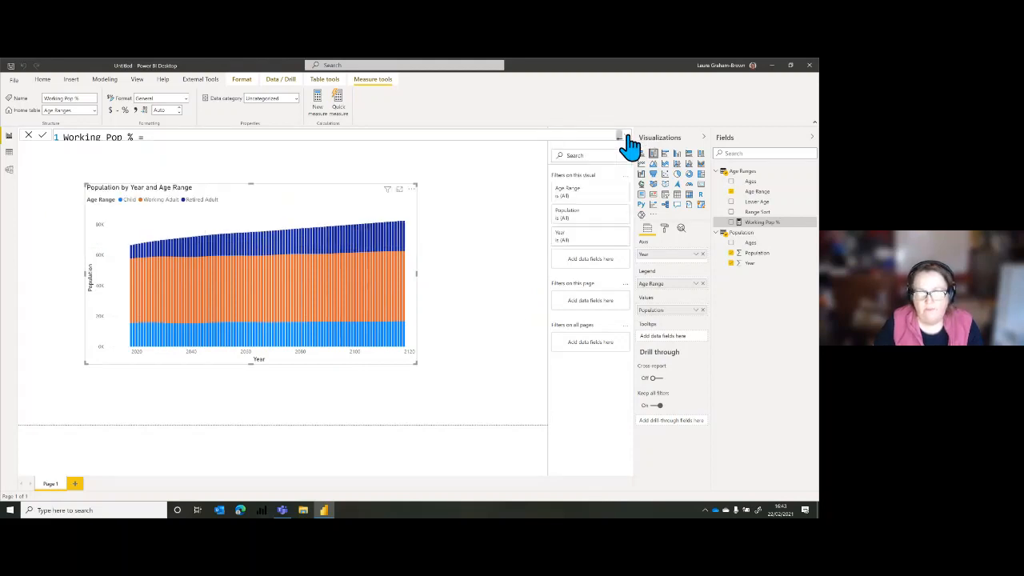
# Insert a small card visual beside the population chart and show the Working Pop % measure in it.
pyautogui.click(462, 248)
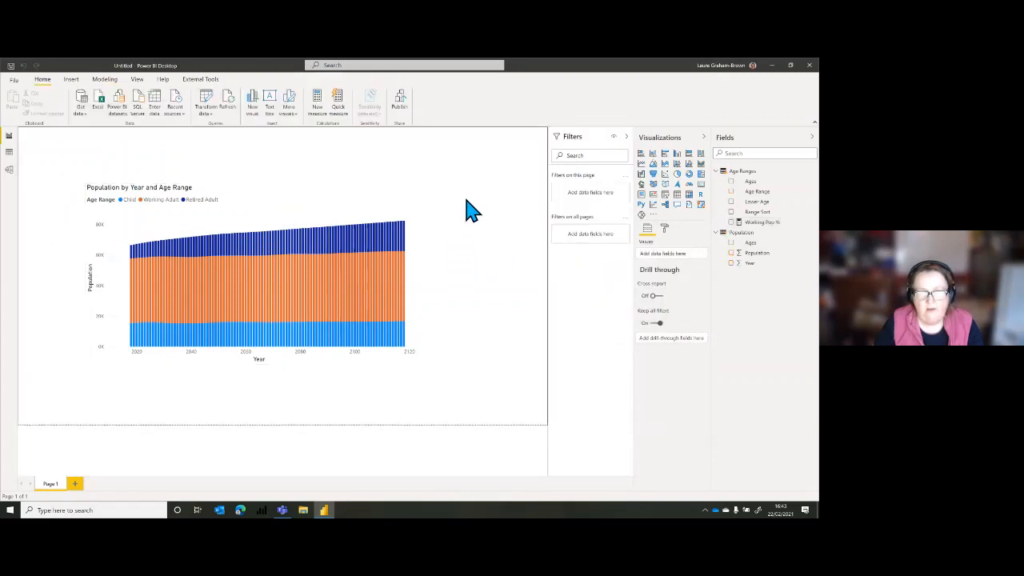
pyautogui.click(701, 185)
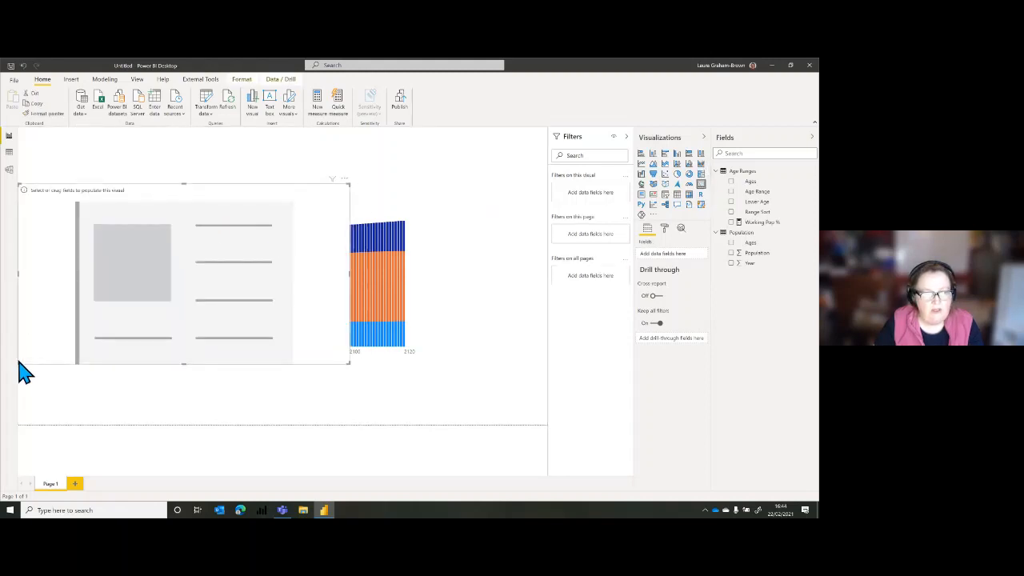
pyautogui.moveTo(18, 363); pyautogui.dragTo(255, 282)
pyautogui.moveTo(314, 205); pyautogui.dragTo(487, 200)
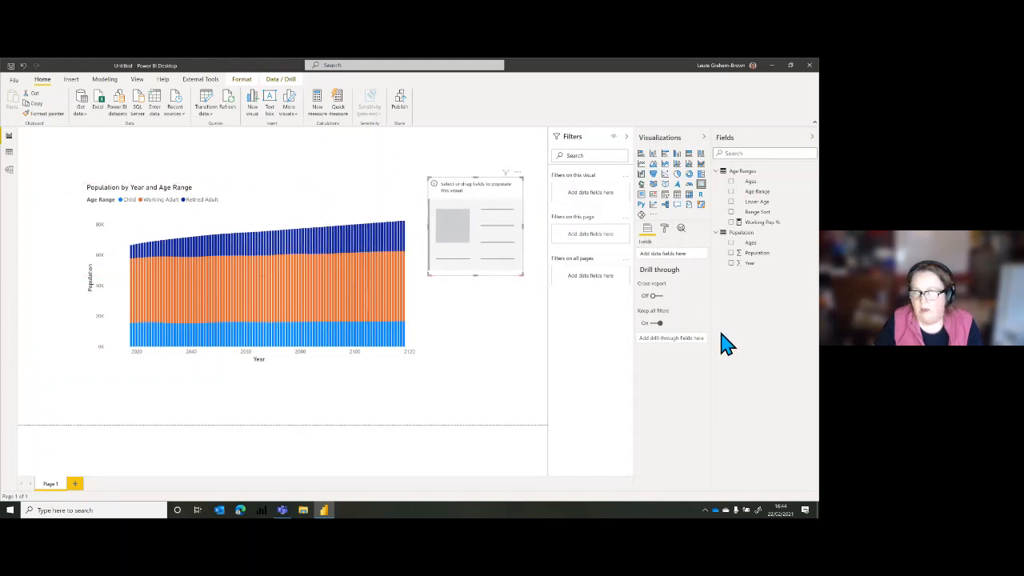
pyautogui.click(731, 224)
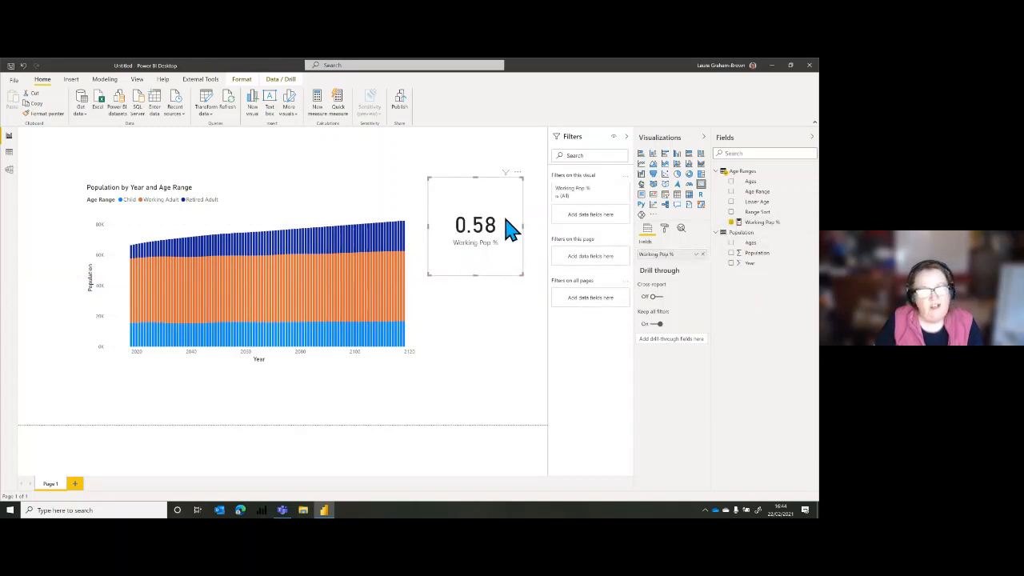
# Format the Working Pop % measure as a percentage and reduce the height of its card.
pyautogui.click(761, 223)
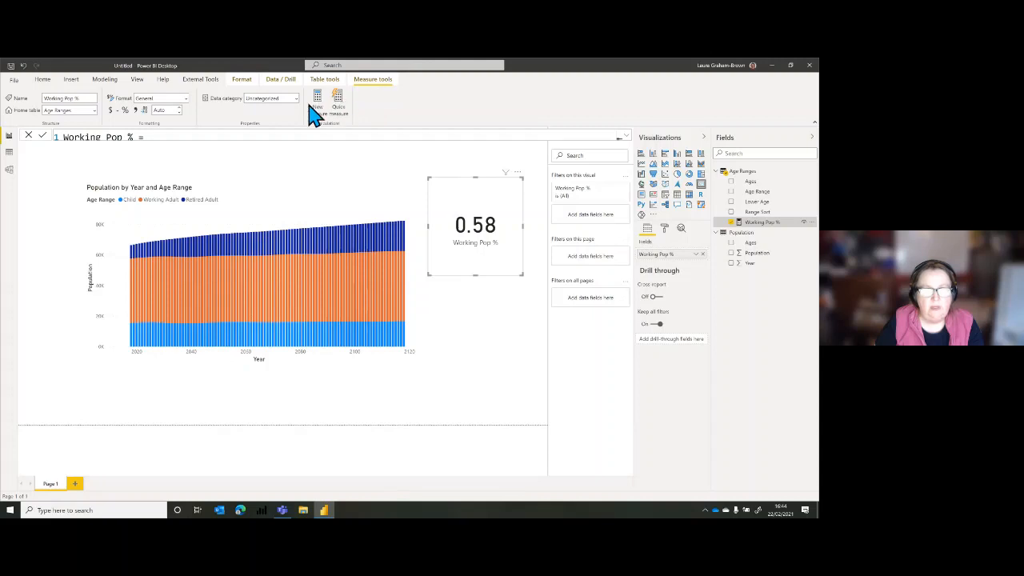
pyautogui.click(125, 110)
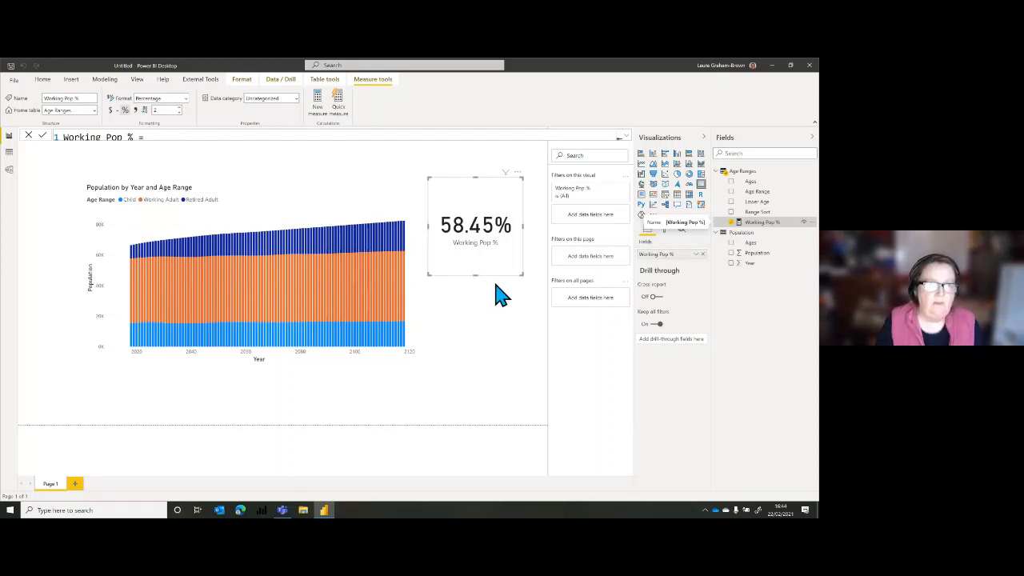
pyautogui.hotkey('alt', 'Tab')
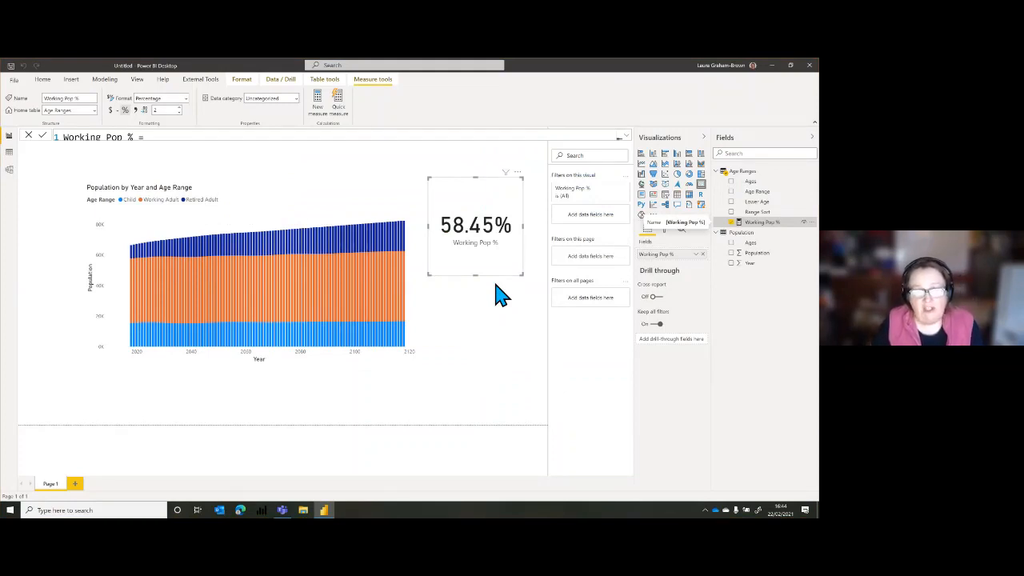
pyautogui.moveTo(475, 274); pyautogui.dragTo(468, 250)
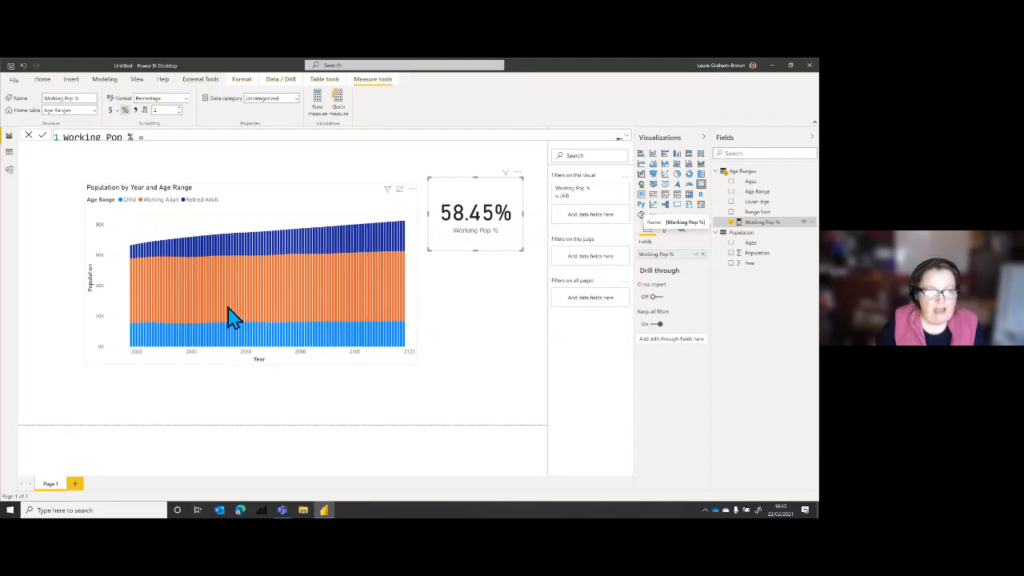
# Cross-filter the card with the Working Adult and Child segments around 2052, and clear the selection.
pyautogui.moveTo(226, 302)
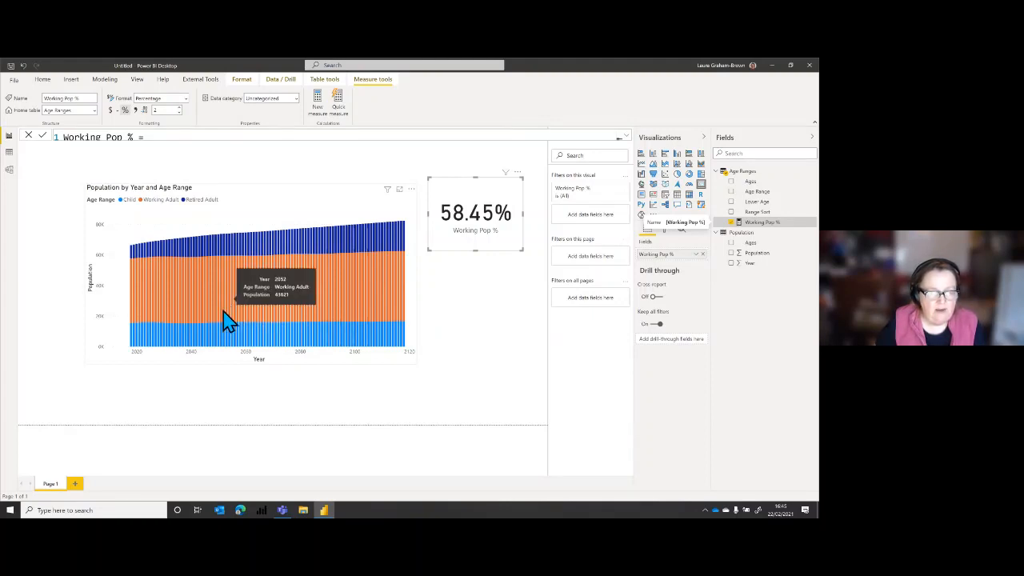
pyautogui.click(225, 336)
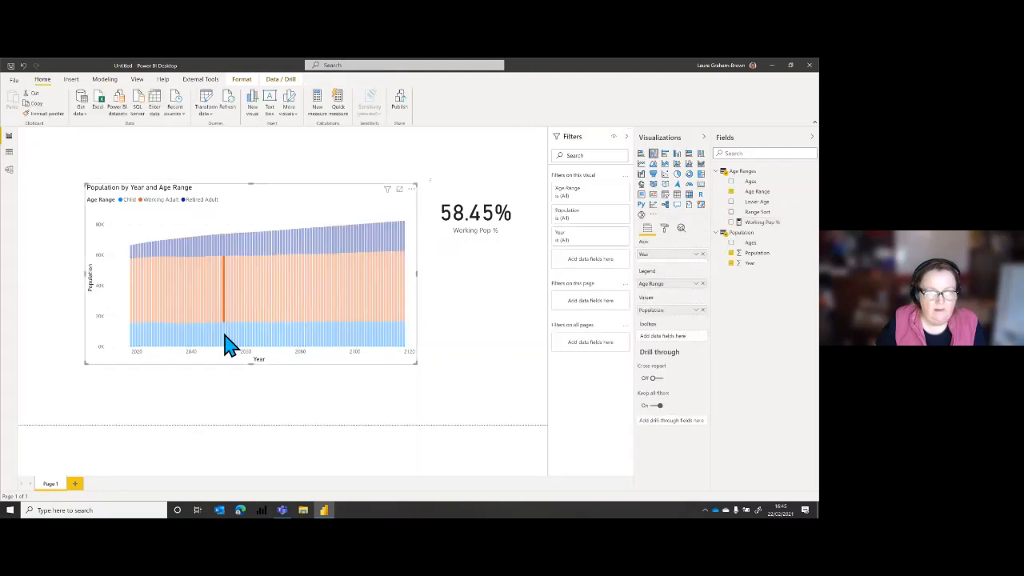
pyautogui.click(225, 337)
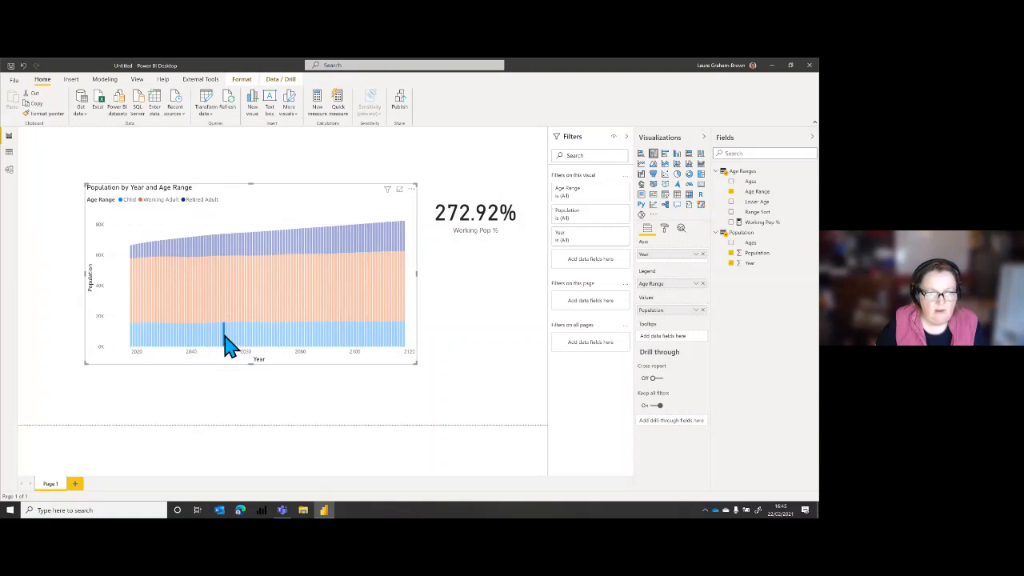
pyautogui.click(225, 337)
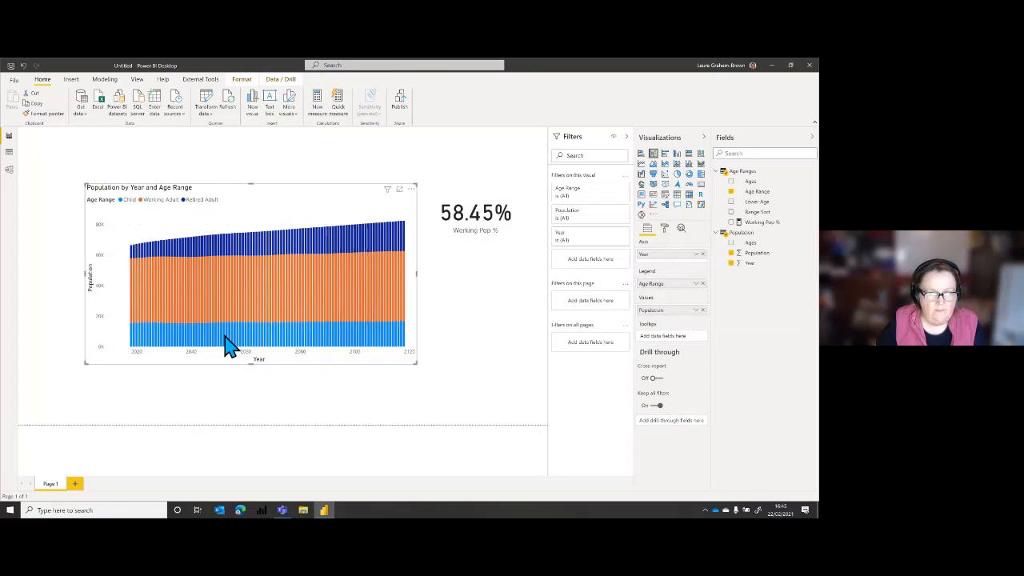
pyautogui.click(464, 335)
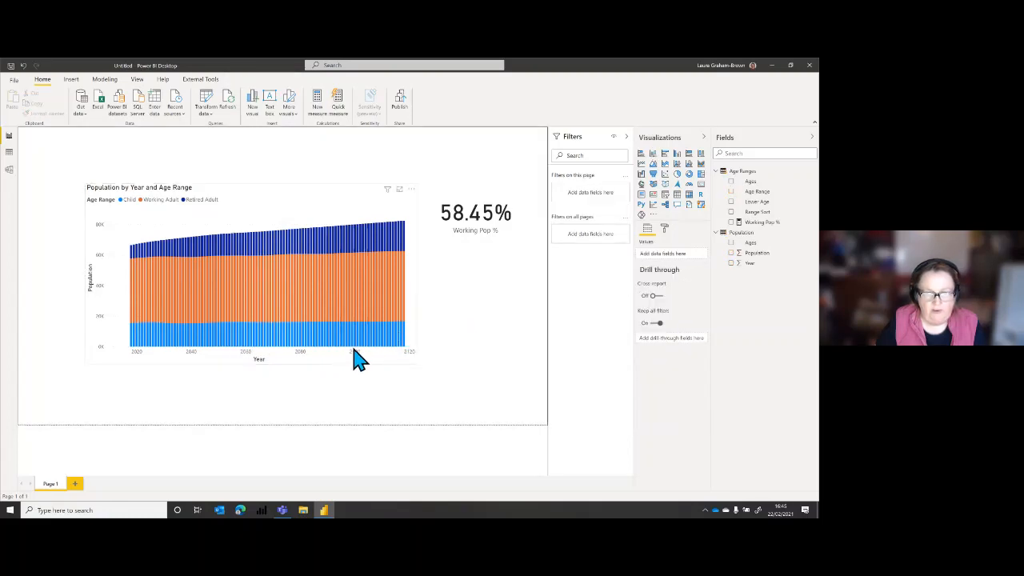
# Test the card against the Child and Working Adult segments around 2100, adding neighbouring Child and Retired Adult segments to the selection.
pyautogui.click(355, 349)
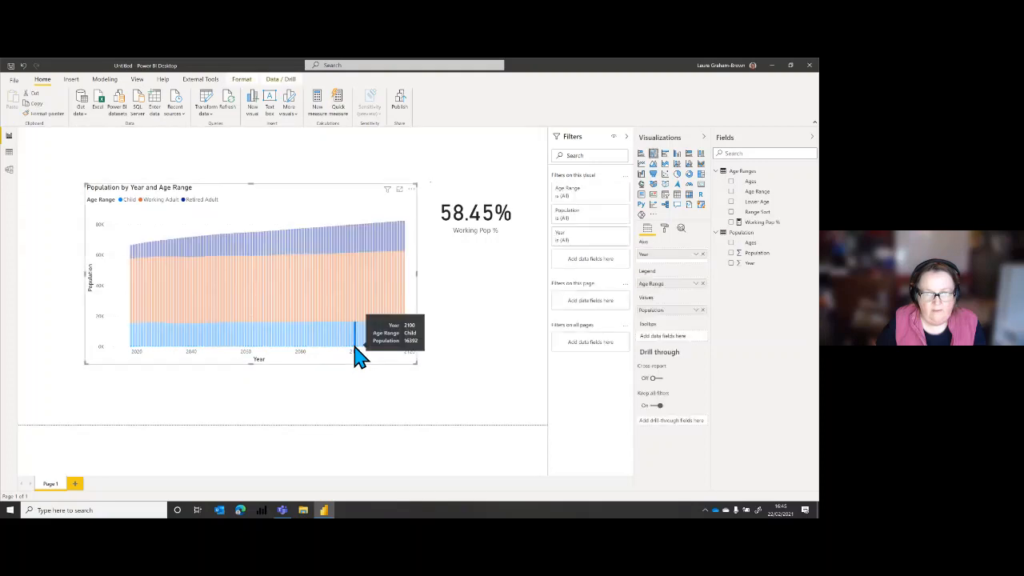
pyautogui.click(355, 318)
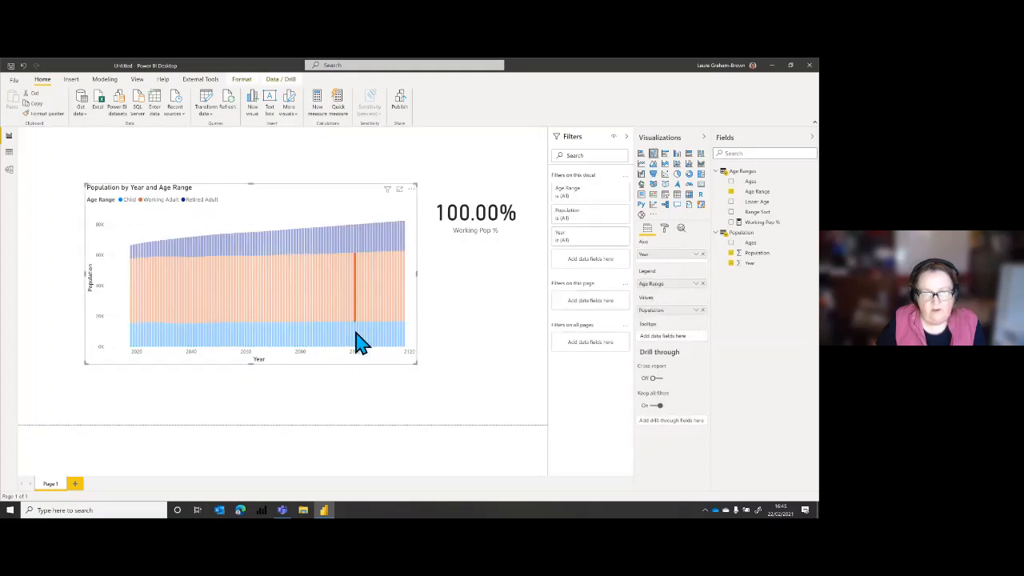
pyautogui.keyDown('ctrl'); pyautogui.click(356, 342); pyautogui.keyUp('ctrl')
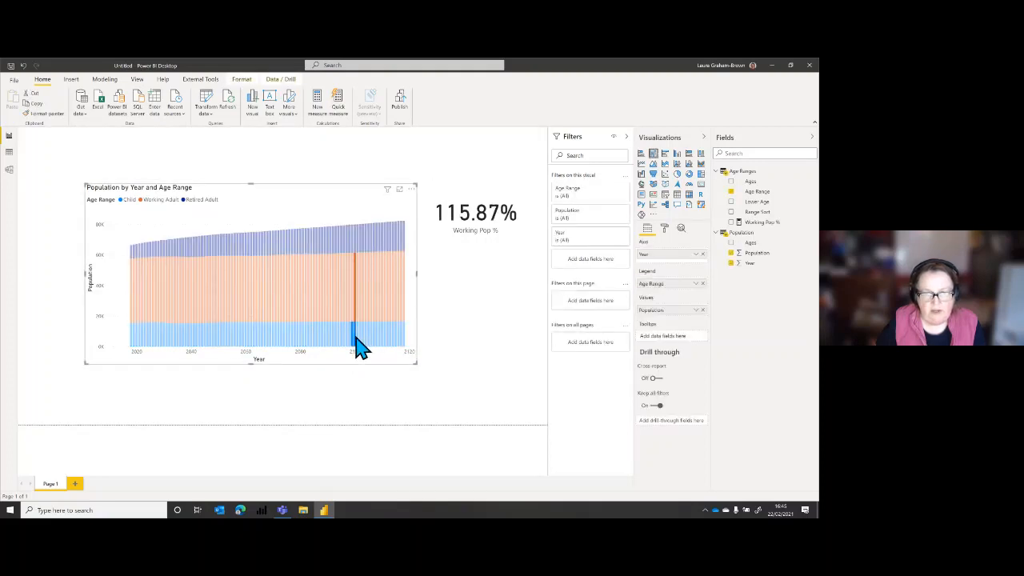
pyautogui.keyDown('ctrl'); pyautogui.click(357, 241); pyautogui.keyUp('ctrl')
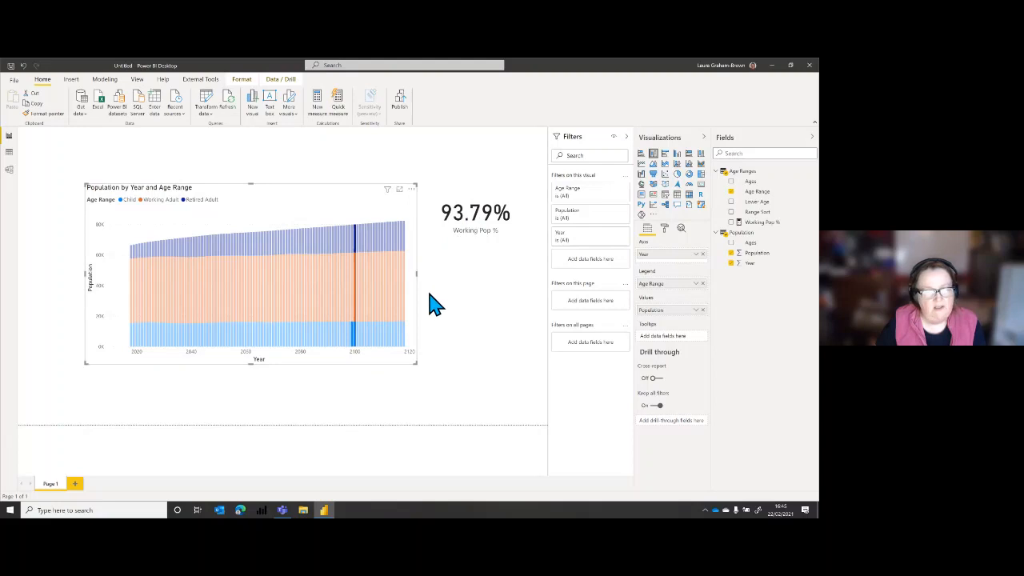
# Check the card against single Child segments near the end of the chart, clear the selection, and inspect the population details there.
pyautogui.click(382, 313)
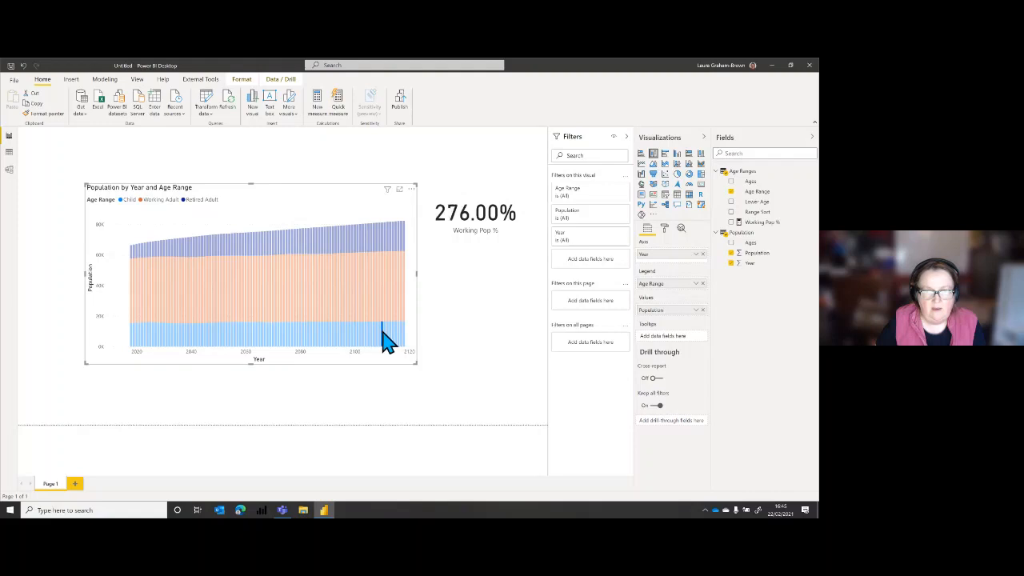
pyautogui.click(384, 337)
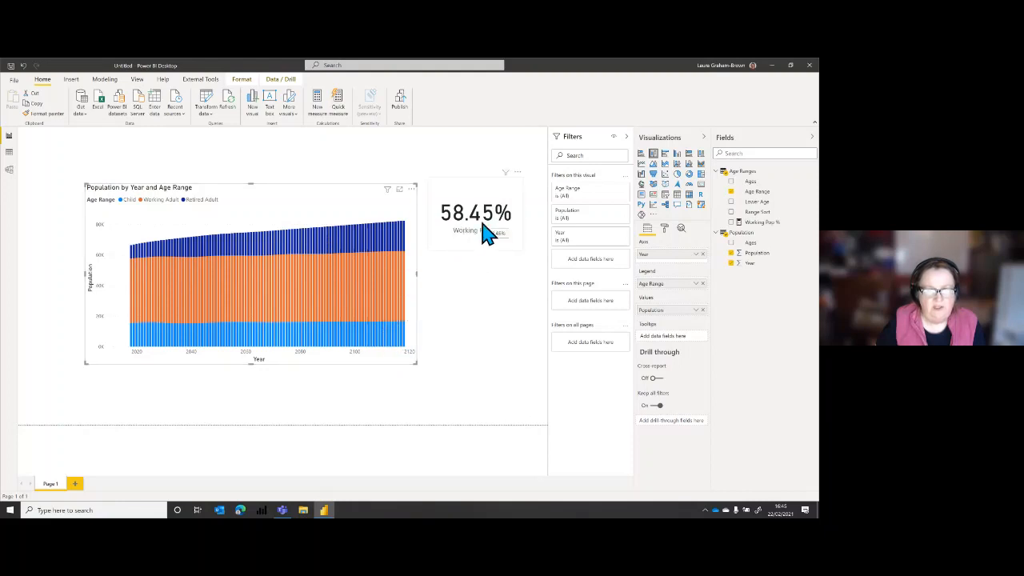
pyautogui.click(389, 342)
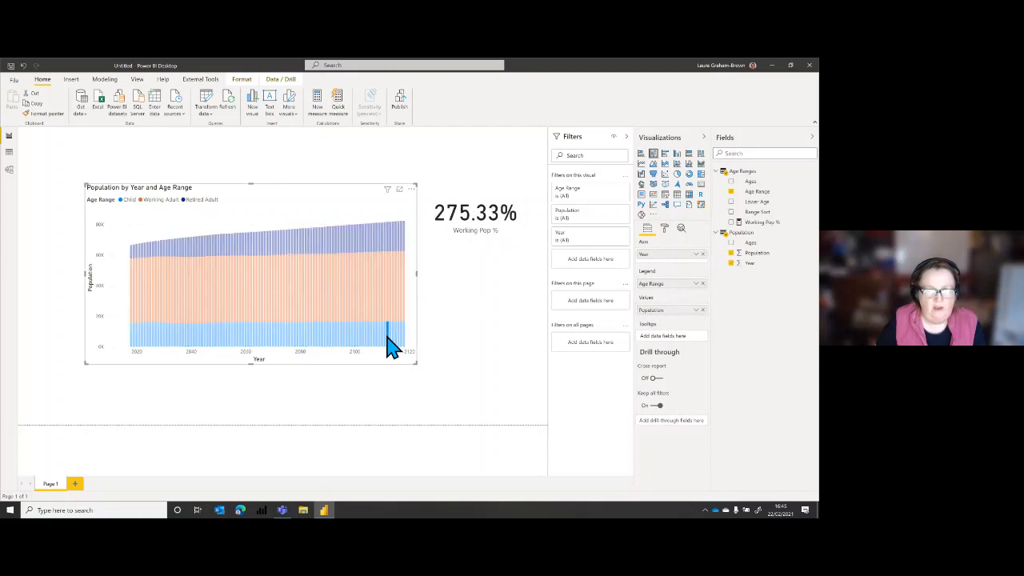
pyautogui.click(388, 343)
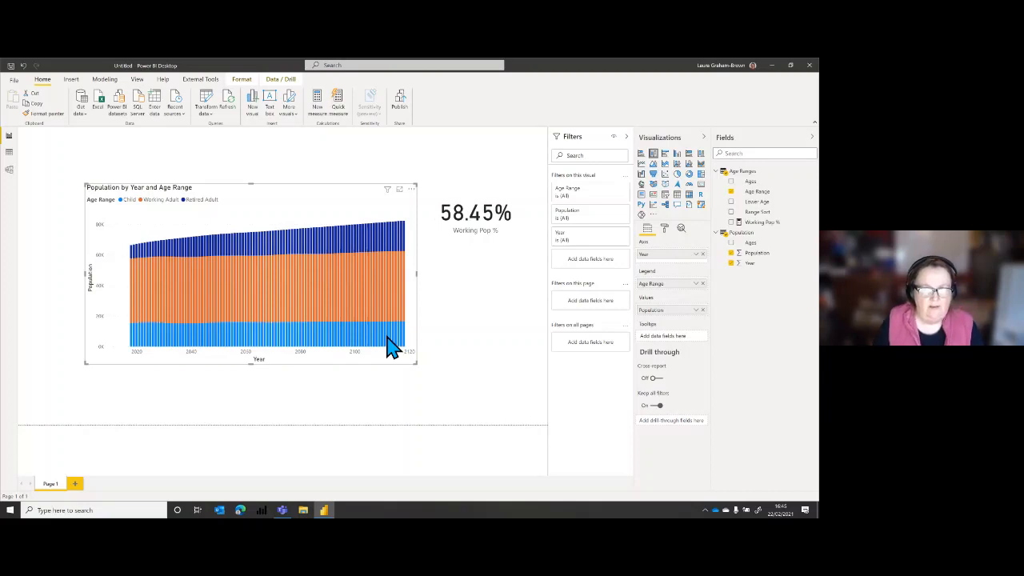
pyautogui.moveTo(394, 345)
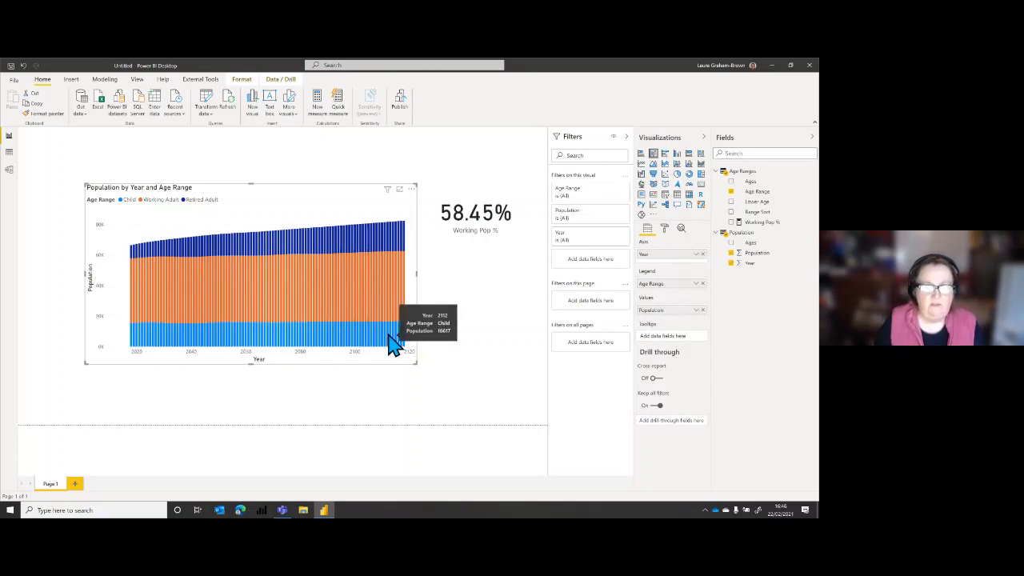
pyautogui.moveTo(395, 299)
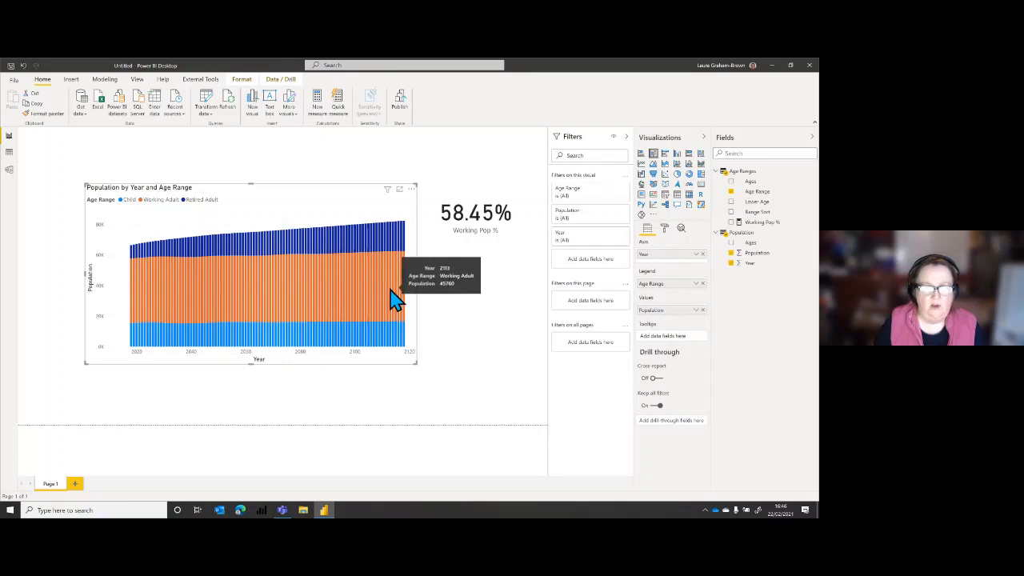
pyautogui.click(473, 316)
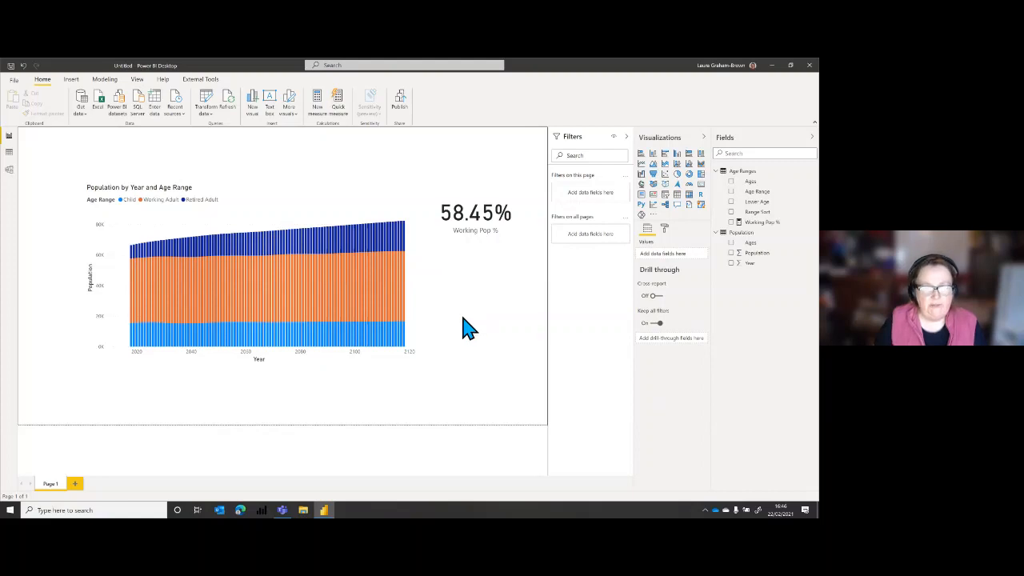
# Shorten the Population by Year and Age Range chart to free space beneath it.
pyautogui.click(413, 285)
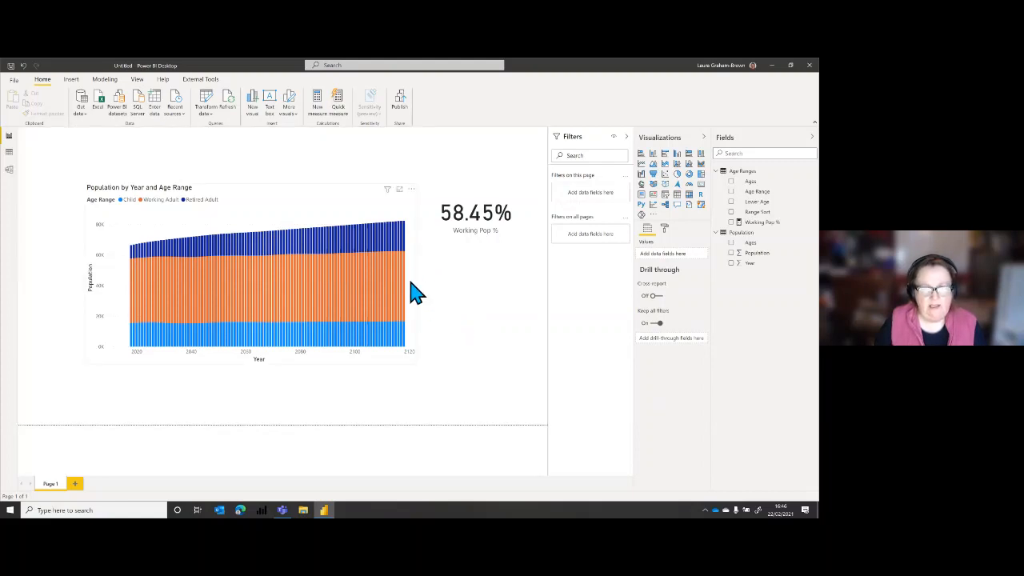
pyautogui.moveTo(414, 361); pyautogui.dragTo(415, 302)
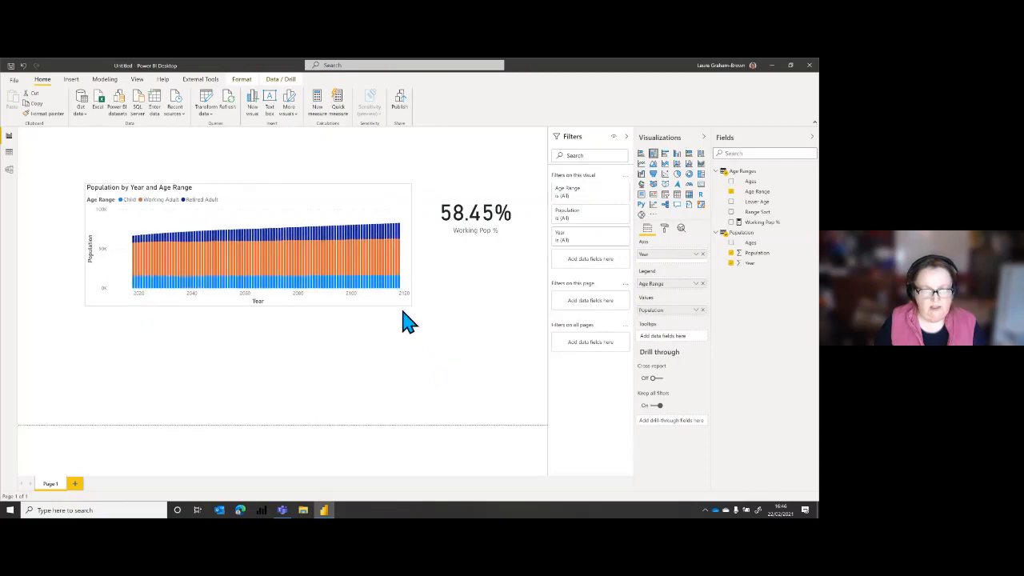
pyautogui.click(357, 373)
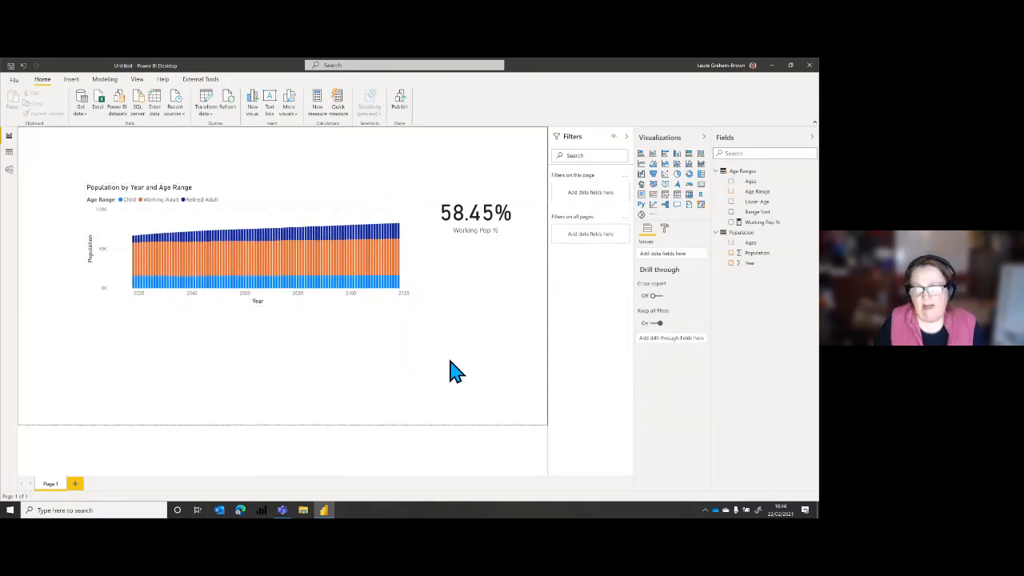
# Insert a line chart under the population chart at about the same width, with Year on the axis and Working Pop % as values.
pyautogui.click(642, 164)
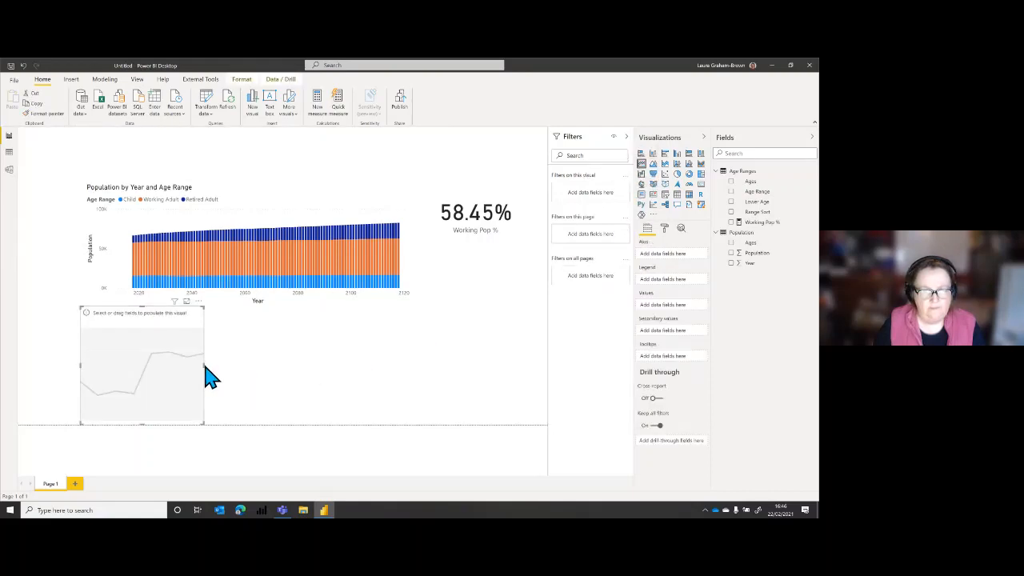
pyautogui.moveTo(204, 365); pyautogui.dragTo(411, 373)
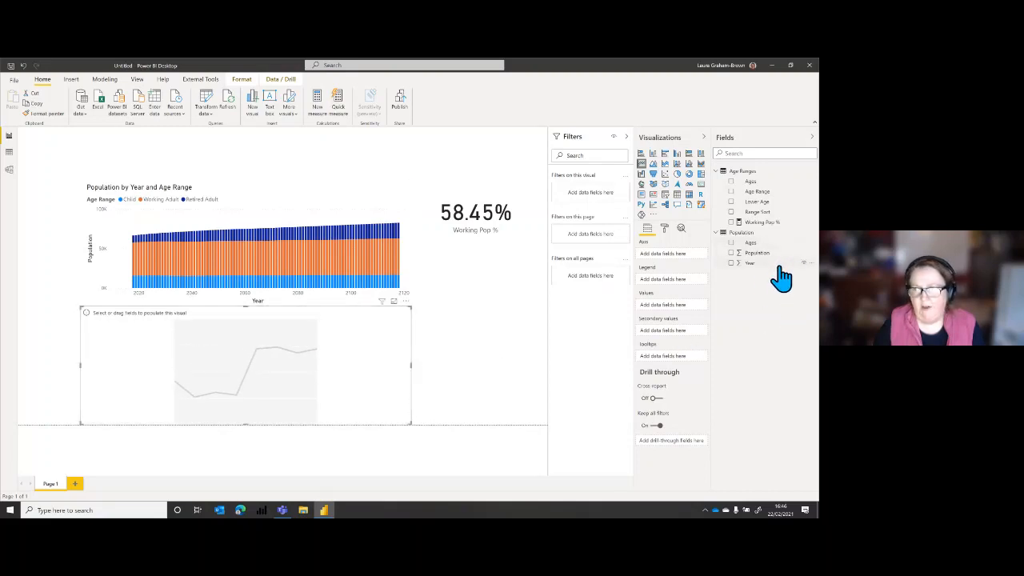
pyautogui.moveTo(751, 264); pyautogui.dragTo(670, 265)
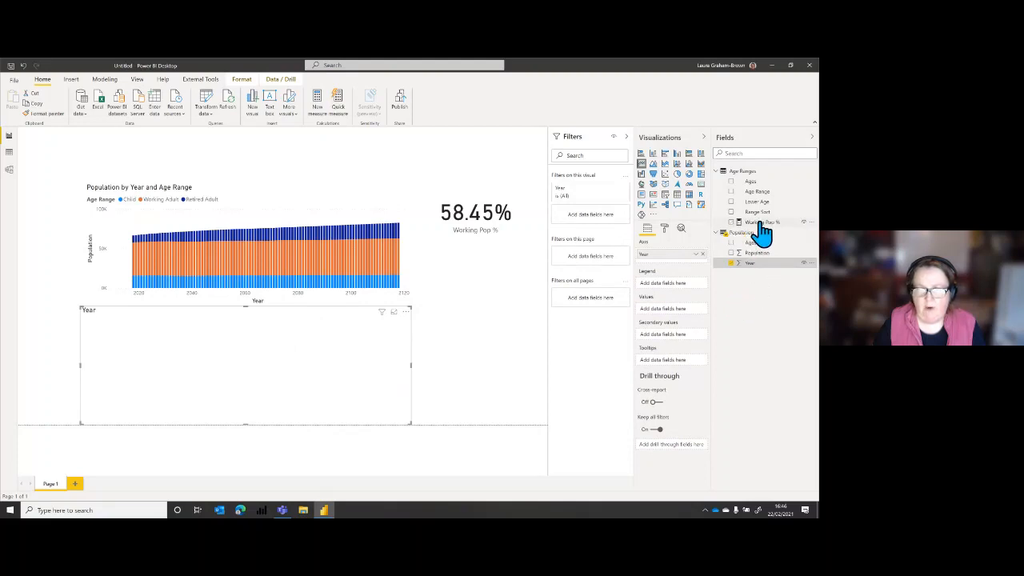
pyautogui.moveTo(761, 224); pyautogui.dragTo(714, 313)
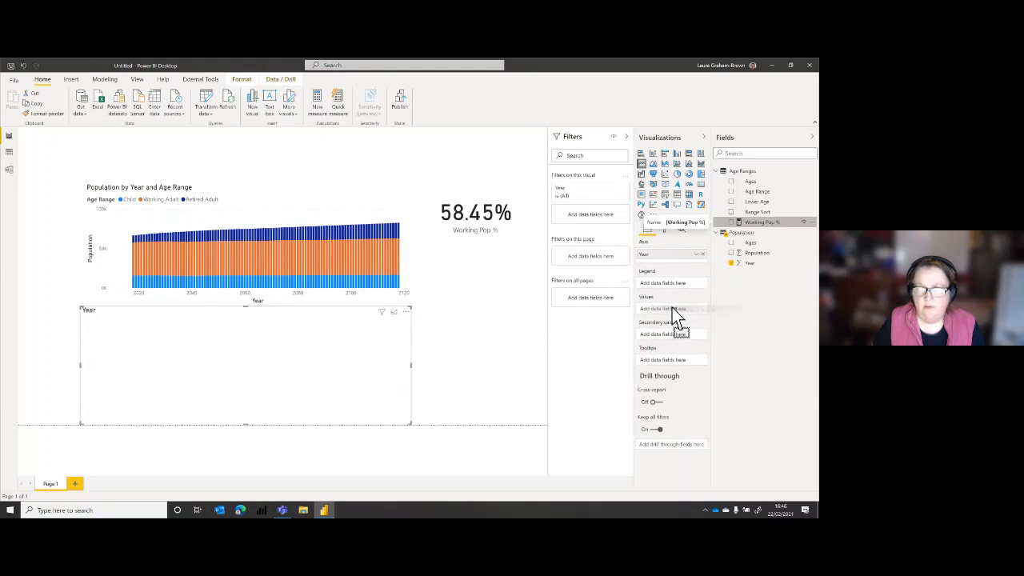
pyautogui.moveTo(672, 309); pyautogui.dragTo(673, 310)
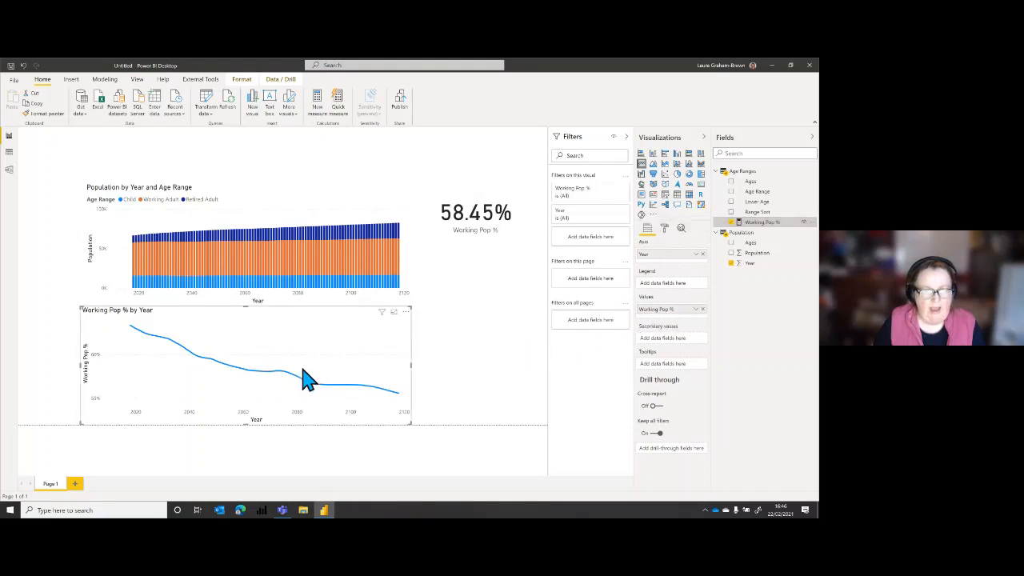
# Widen the Working Pop % by Year line chart slightly beyond the width of the population chart.
pyautogui.moveTo(130, 368)
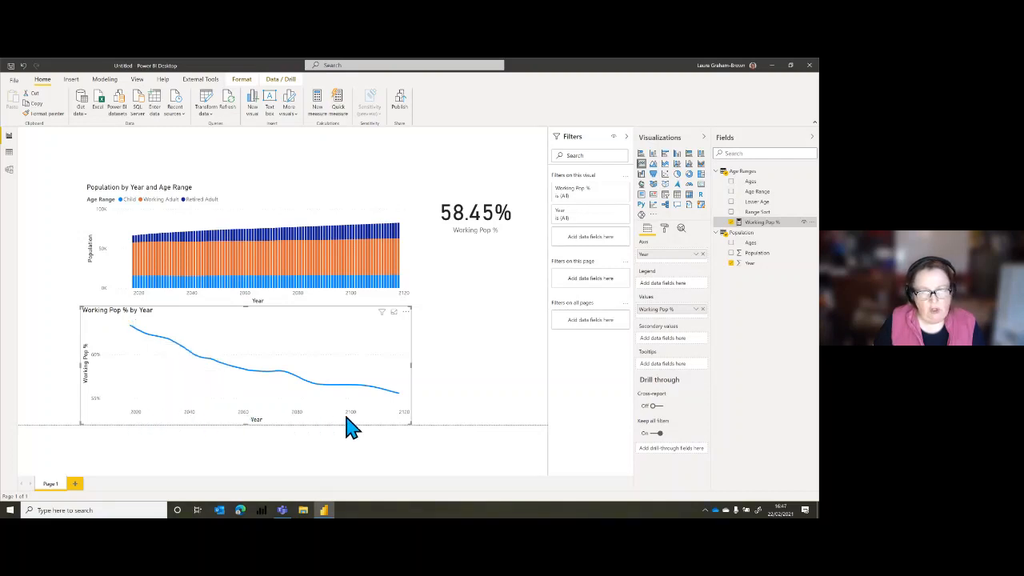
pyautogui.moveTo(404, 413)
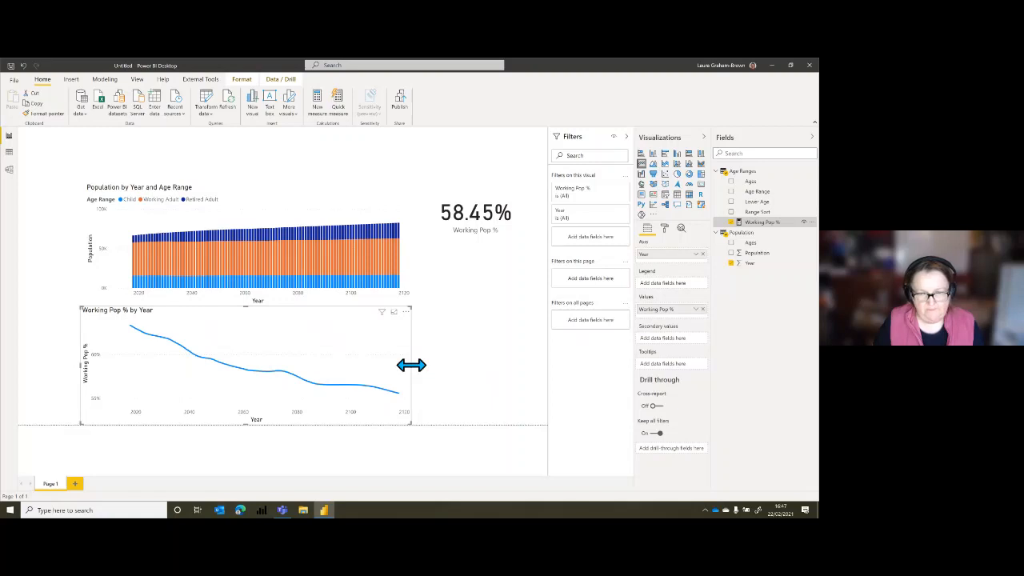
pyautogui.moveTo(411, 364); pyautogui.dragTo(444, 378)
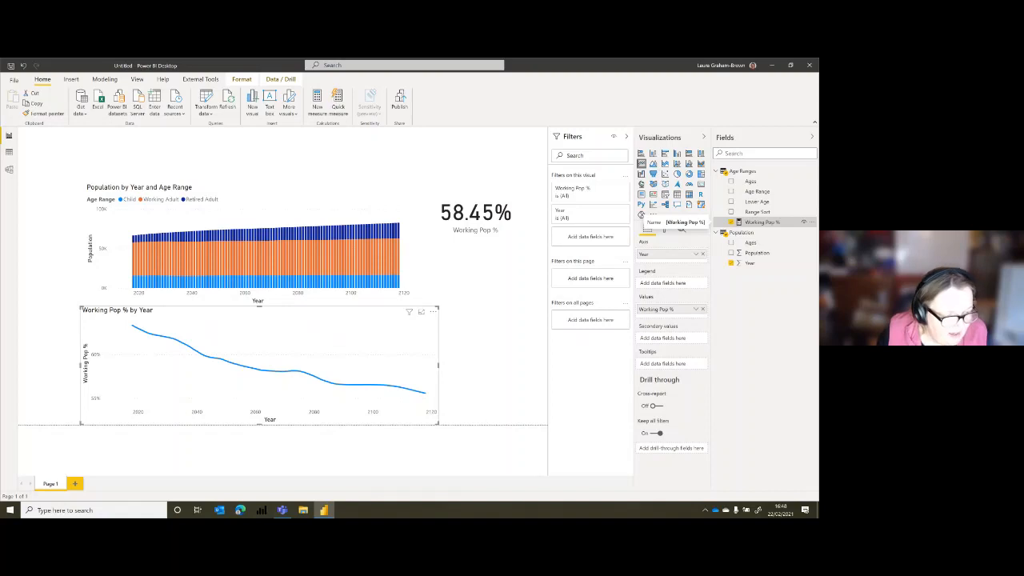
# Check the Working Pop % card and line chart against different age-range segments of the 2102 column, and clear the selection.
pyautogui.click(358, 287)
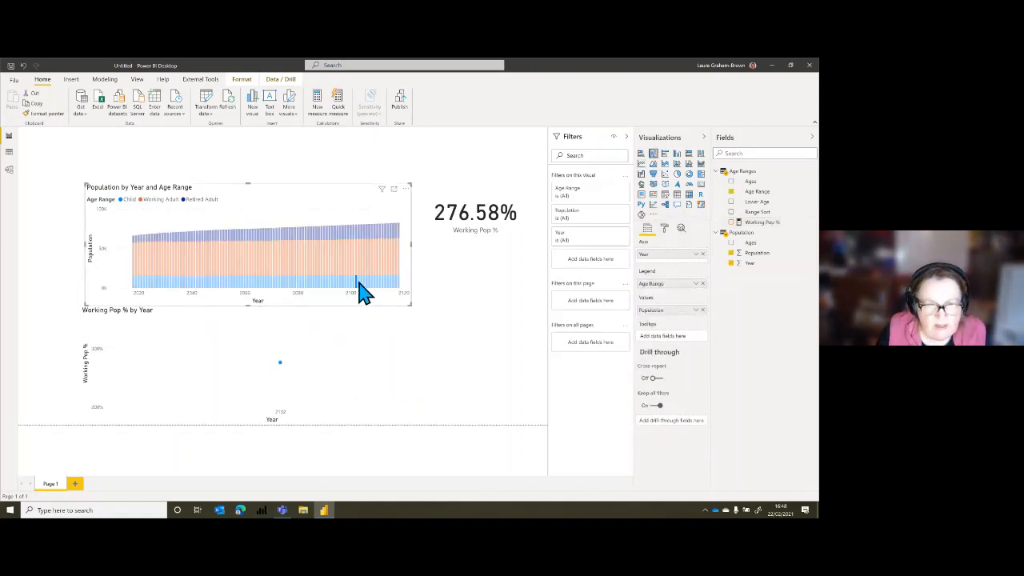
pyautogui.click(359, 276)
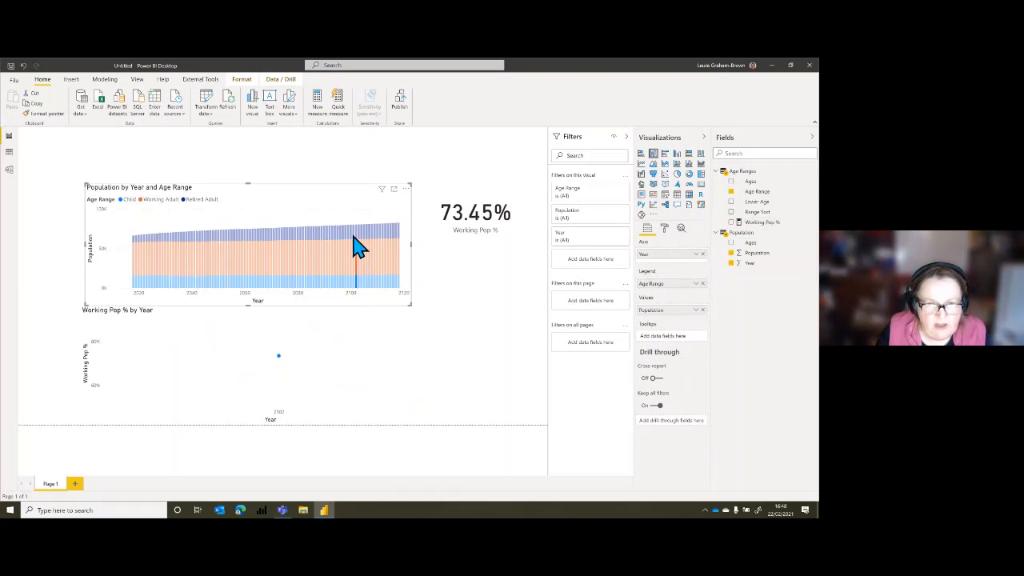
pyautogui.click(357, 237)
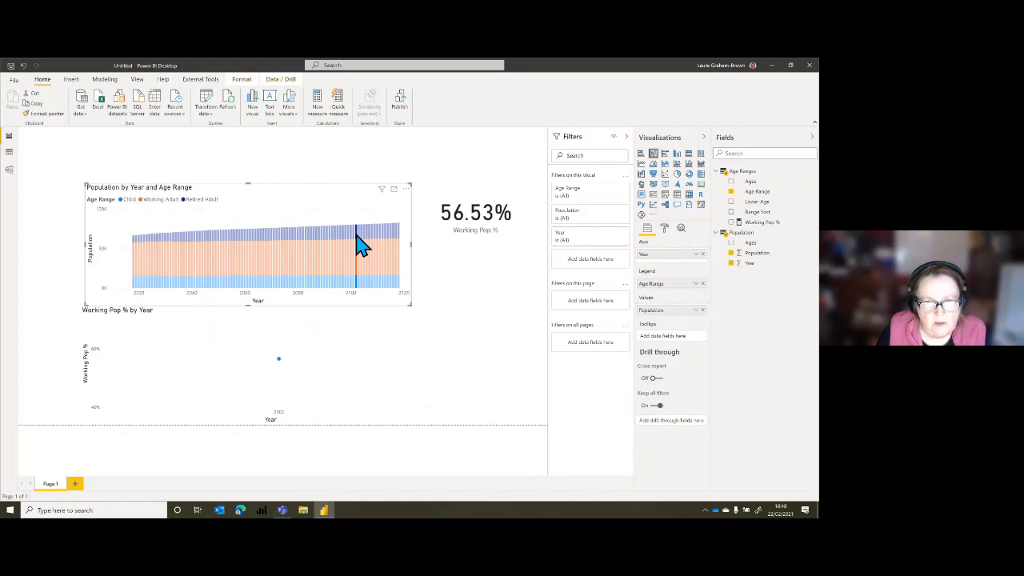
pyautogui.click(358, 238)
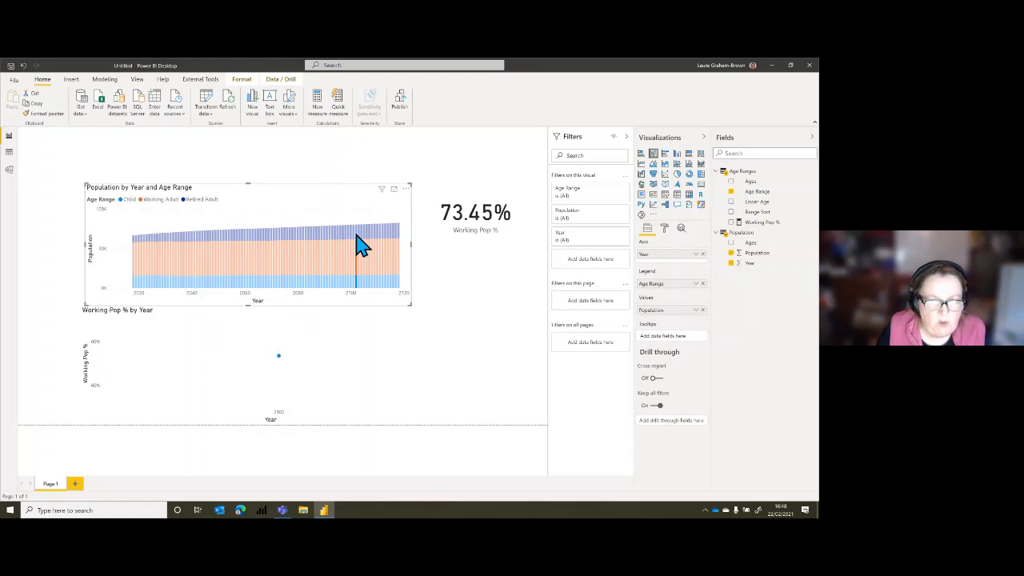
pyautogui.click(358, 281)
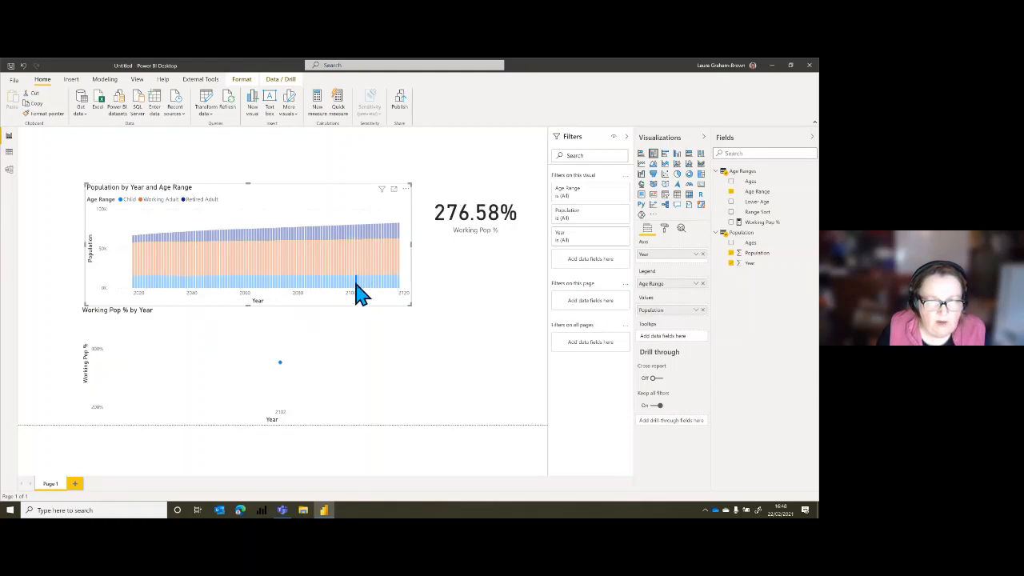
pyautogui.click(357, 284)
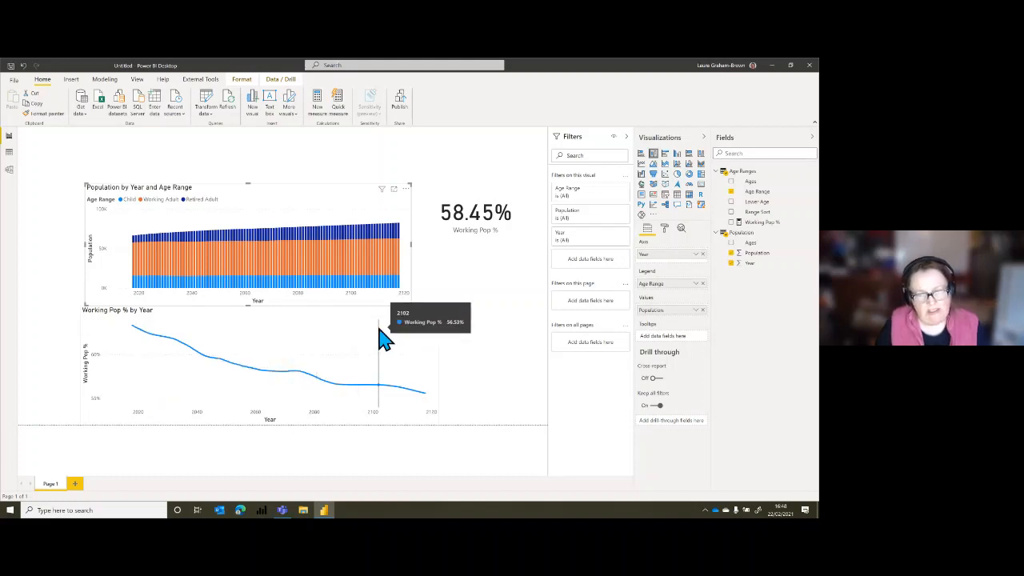
# Add a dashed trend line to the Working Pop % by Year line chart and inspect the end of the series.
pyautogui.click(434, 382)
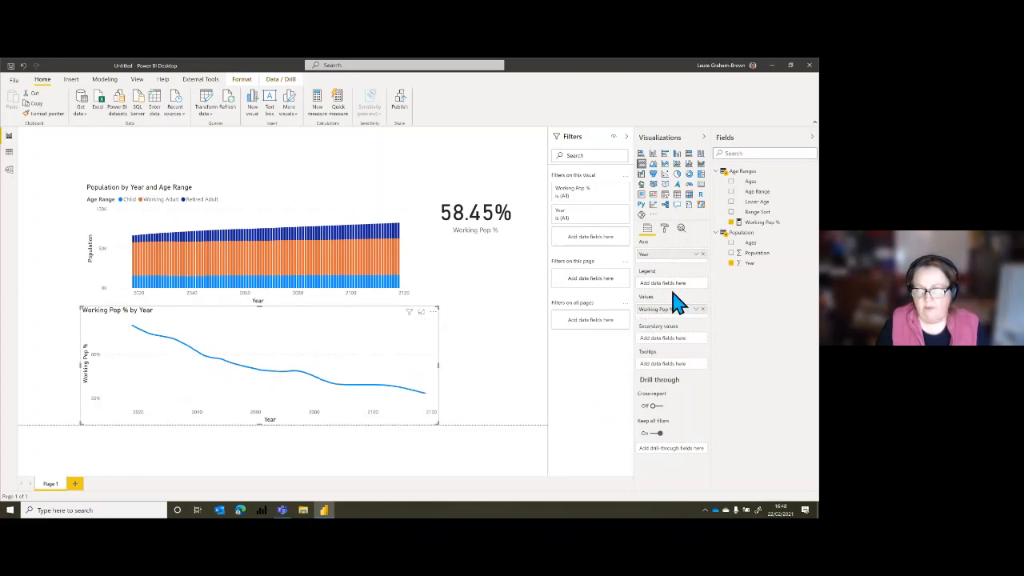
pyautogui.click(665, 230)
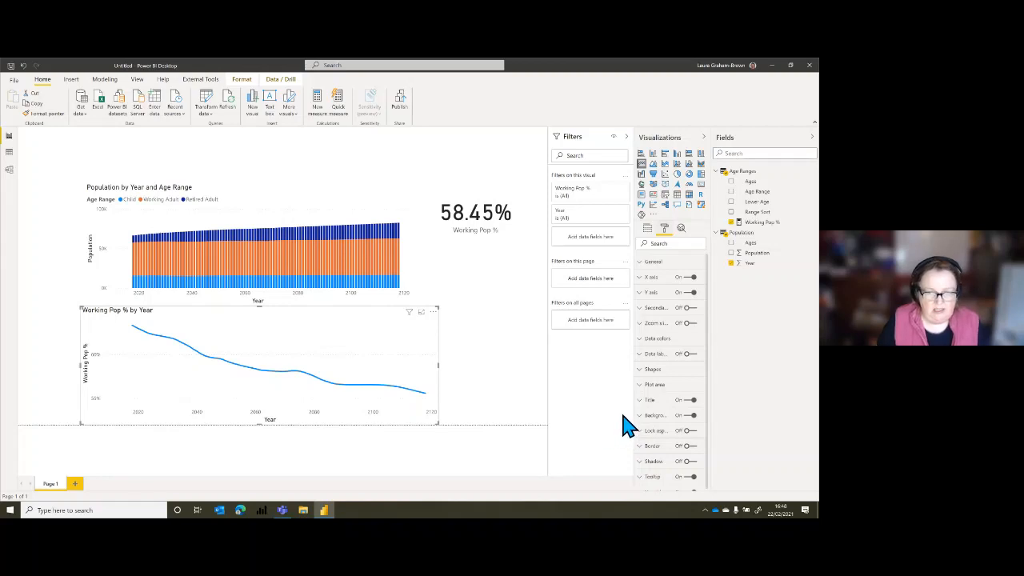
pyautogui.click(681, 229)
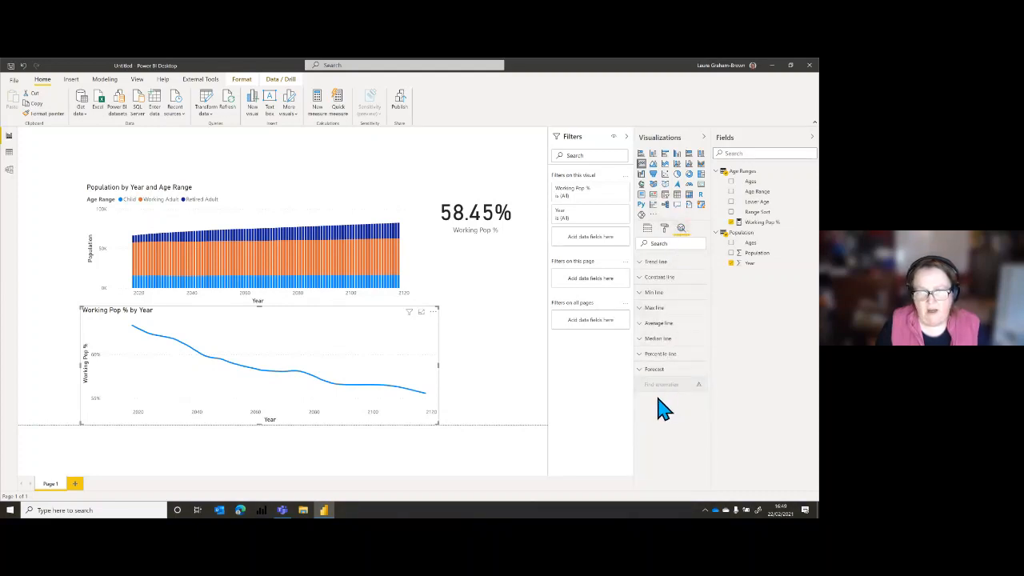
pyautogui.click(655, 264)
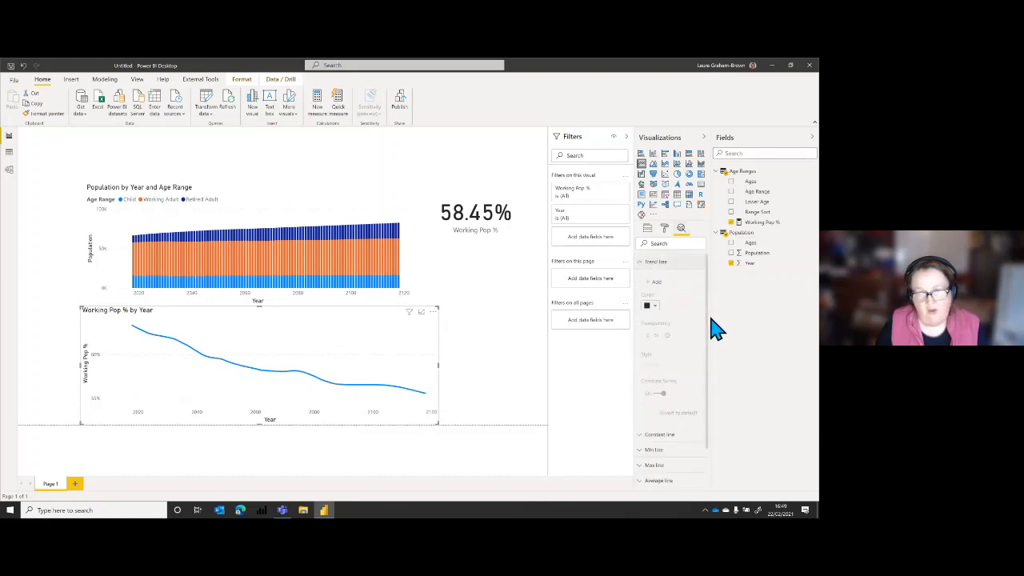
pyautogui.click(657, 284)
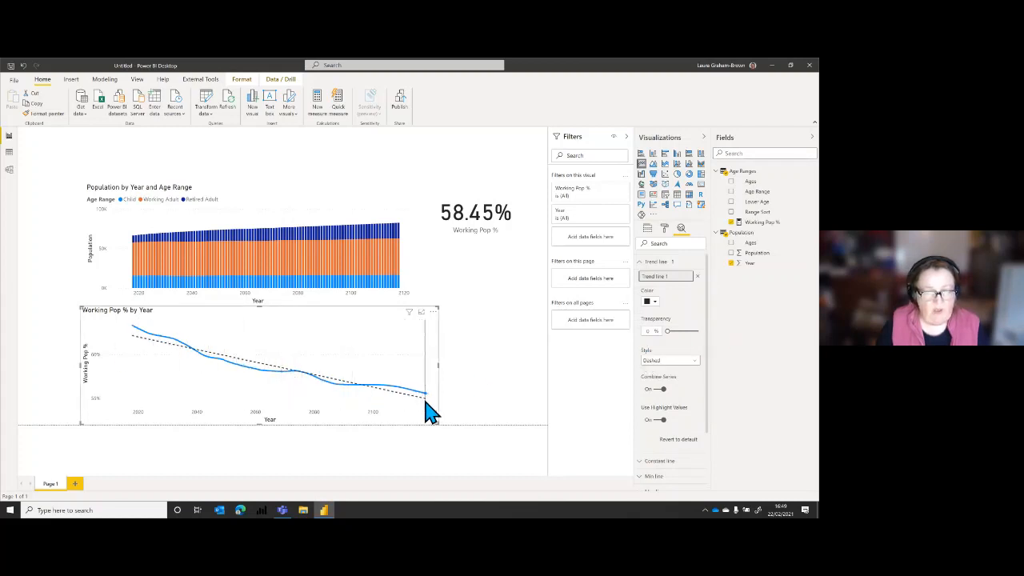
pyautogui.moveTo(425, 402)
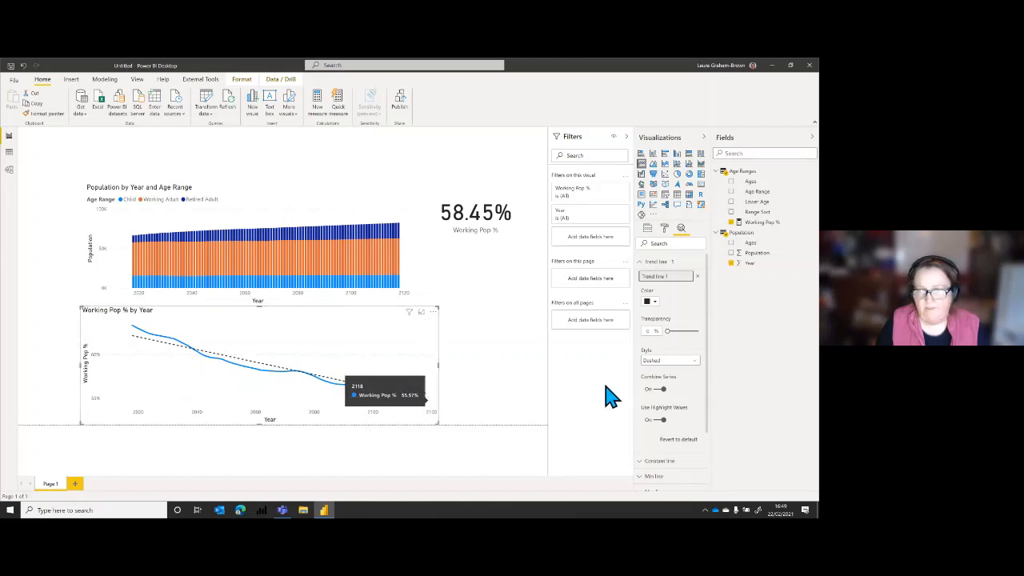
pyautogui.click(641, 262)
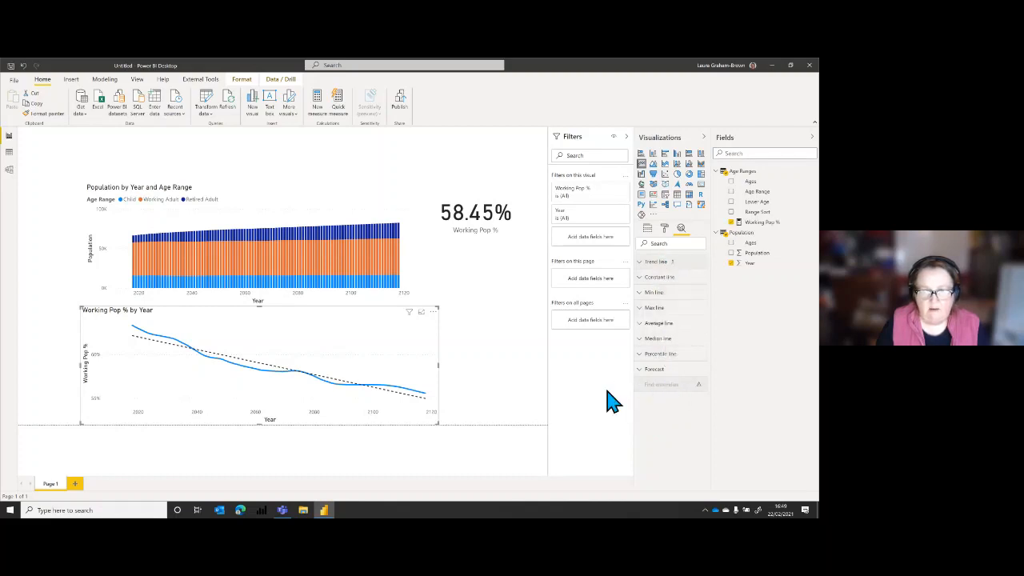
# Add a forecast to the Working Pop % by Year line chart and apply a forecast length of 50 points.
pyautogui.click(644, 372)
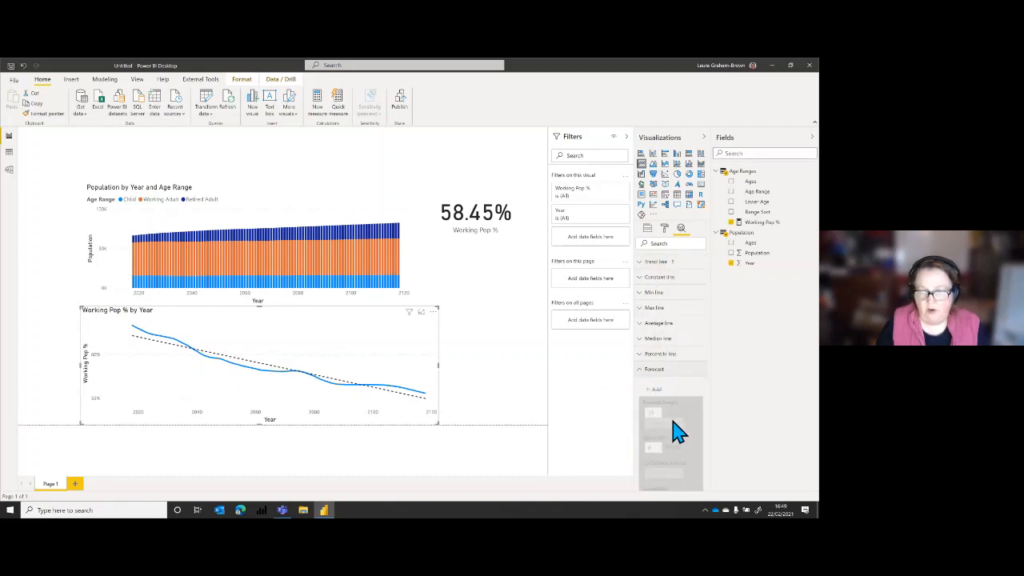
pyautogui.click(655, 390)
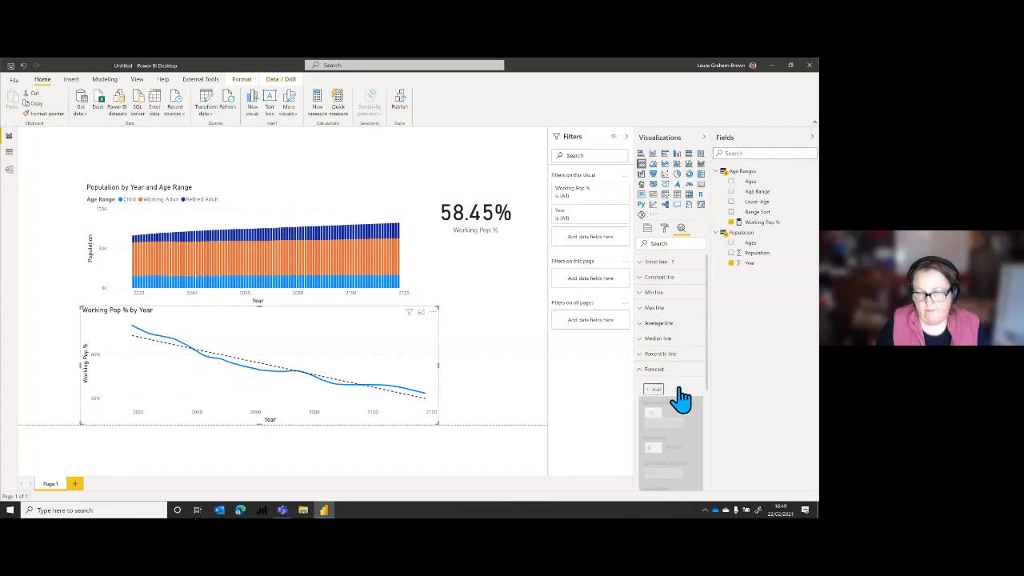
pyautogui.scroll(-2, 694, 371)
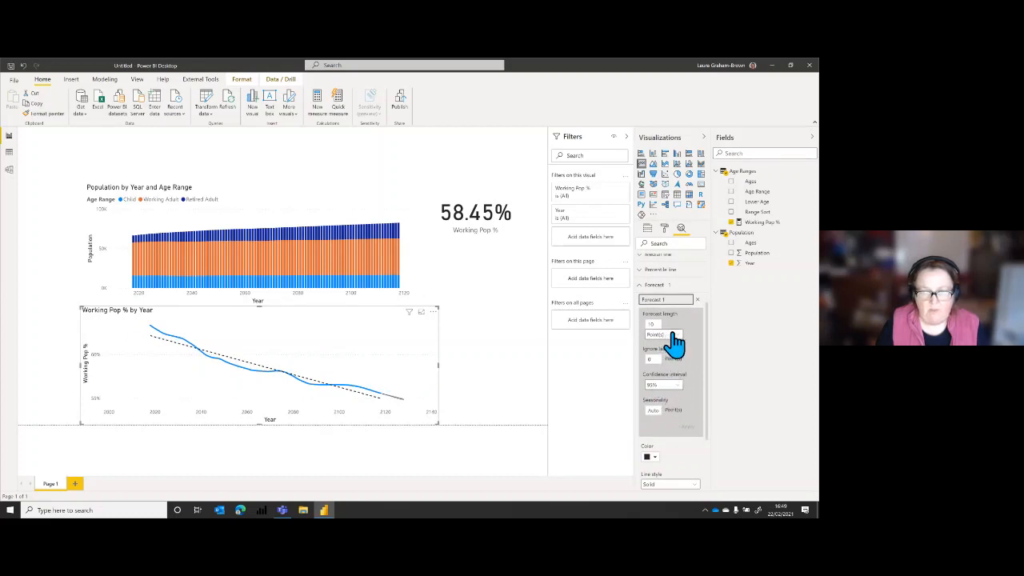
pyautogui.moveTo(412, 408)
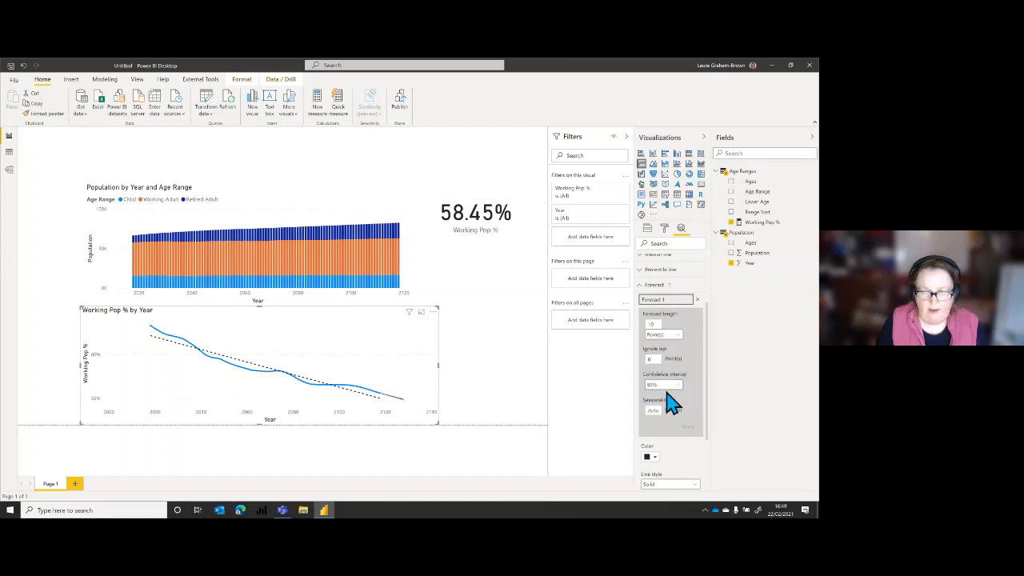
pyautogui.click(651, 410)
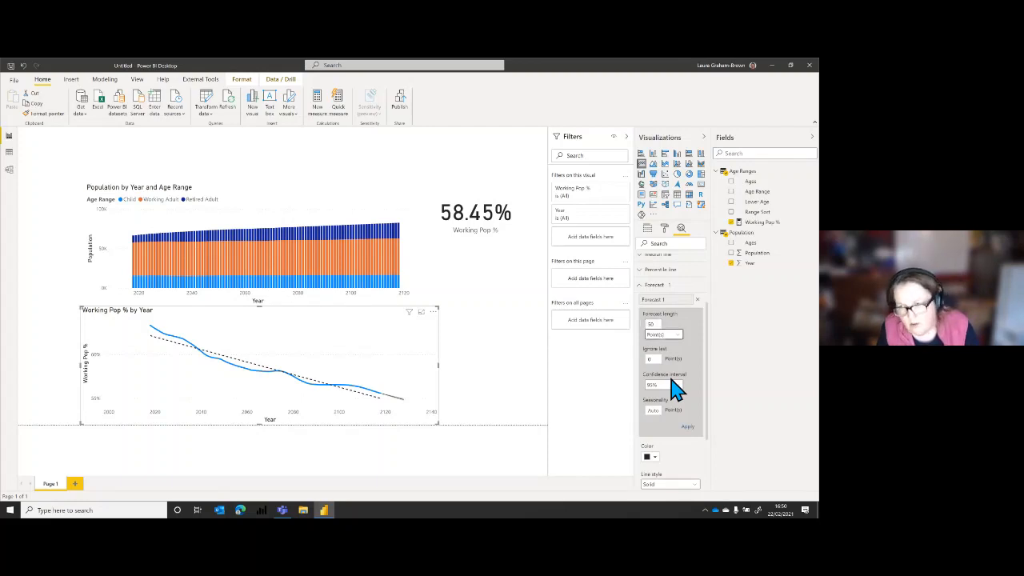
pyautogui.click(687, 430)
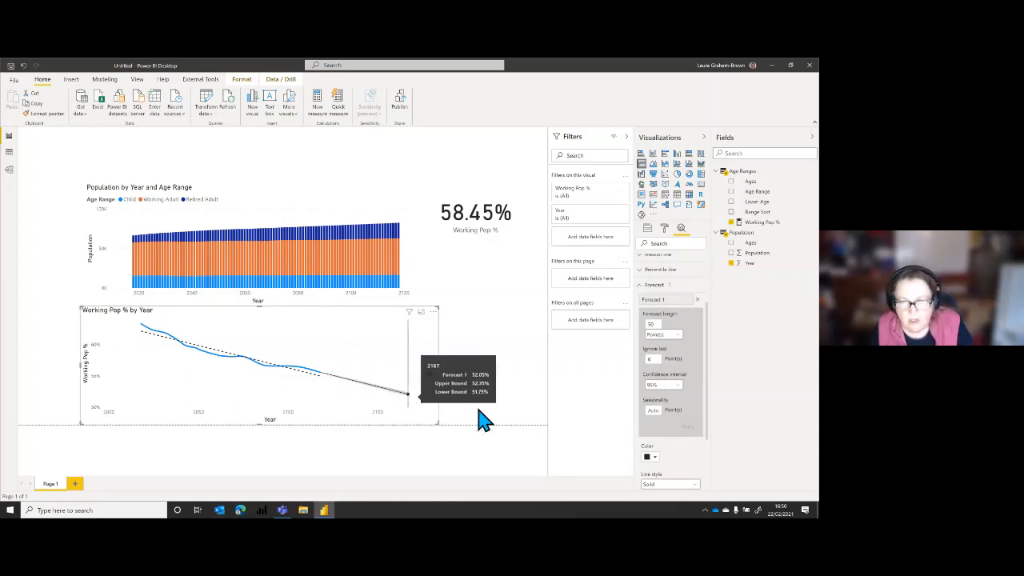
# Try an 80% confidence interval on the forecast, and apply 99% instead.
pyautogui.click(679, 392)
pyautogui.click(662, 438)
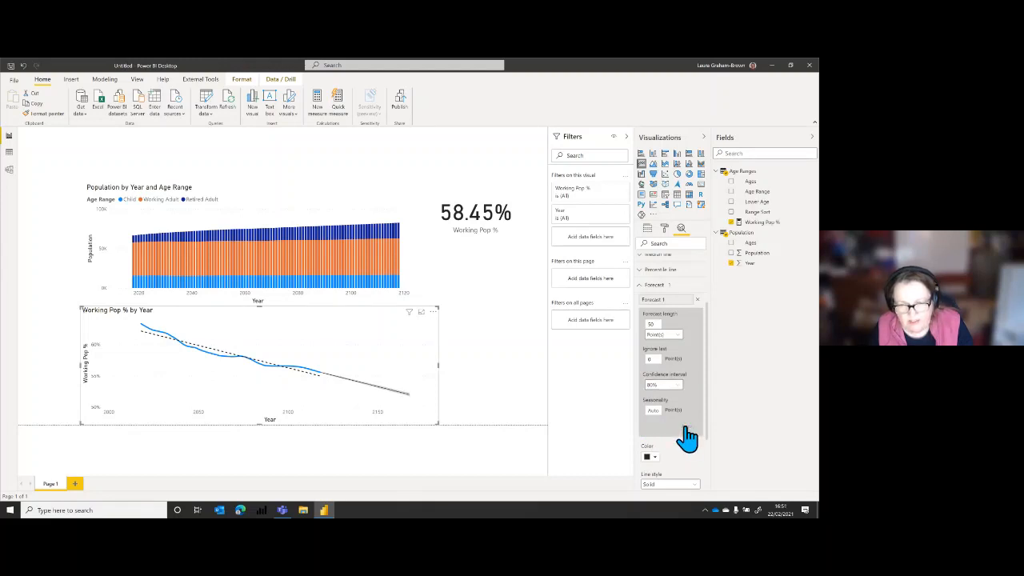
pyautogui.click(679, 388)
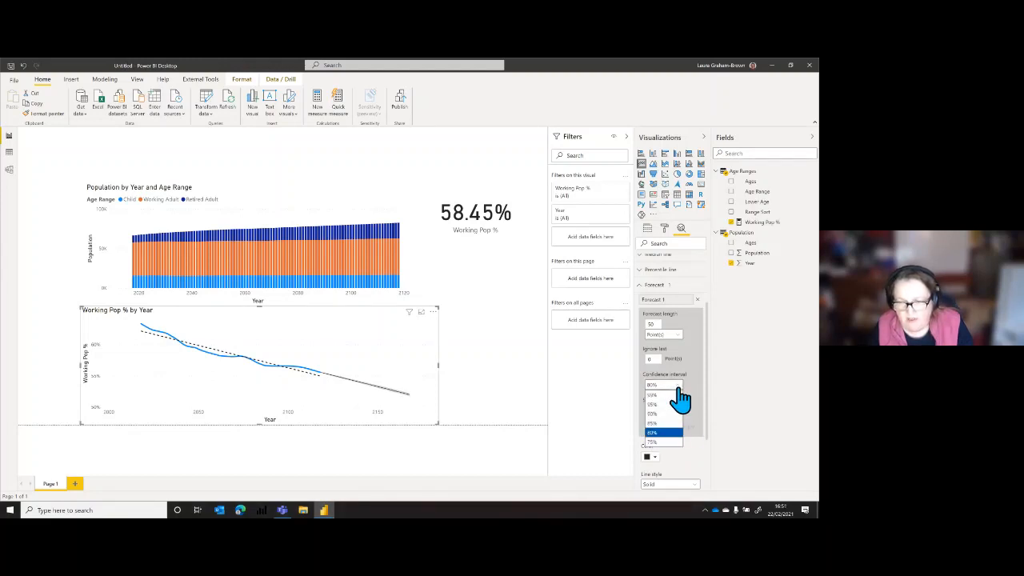
pyautogui.click(658, 396)
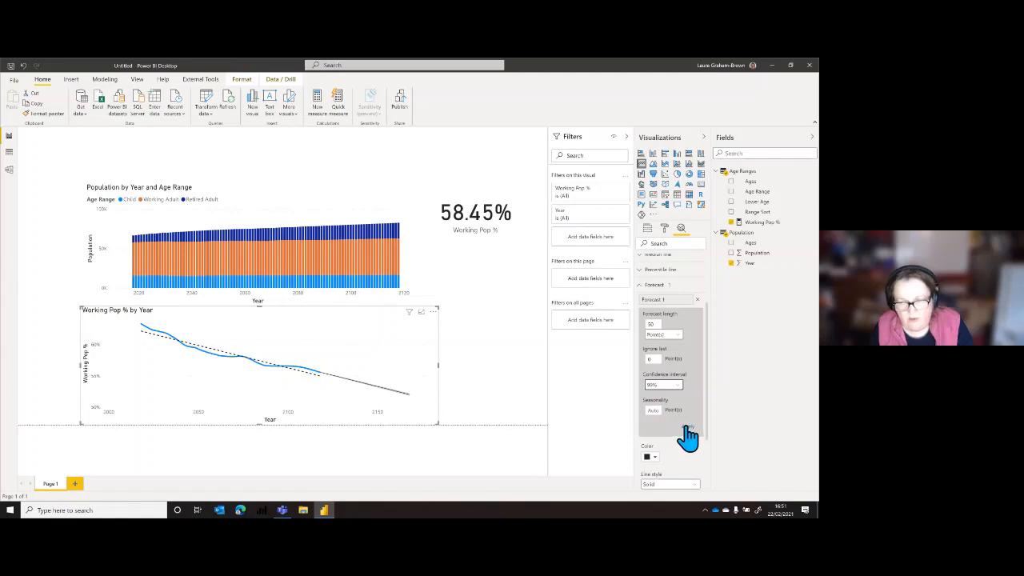
pyautogui.click(687, 427)
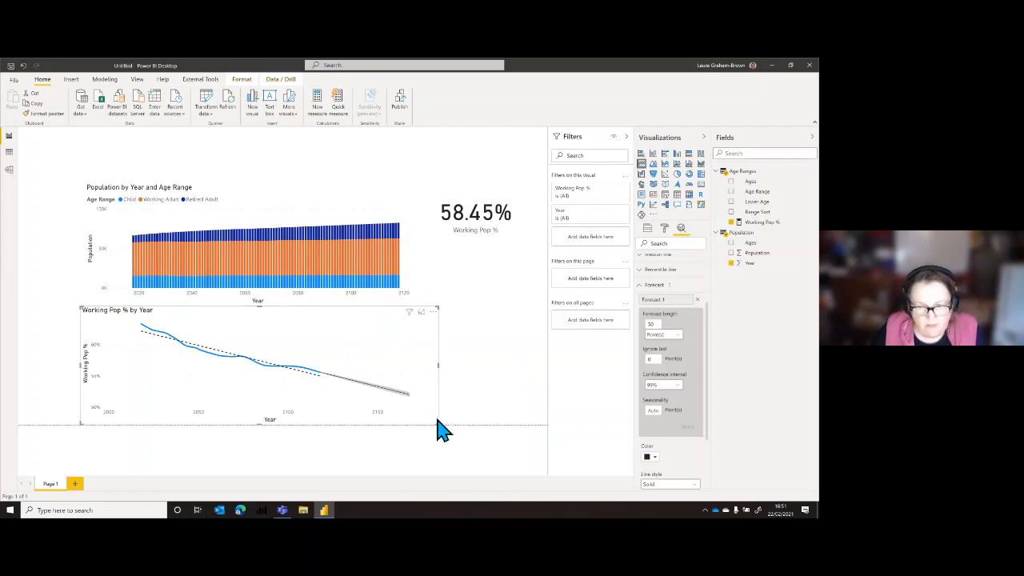
# Shorten the Working Pop % by Year chart from its lower edge and extend the population chart slightly upward.
pyautogui.moveTo(439, 428); pyautogui.dragTo(443, 411)
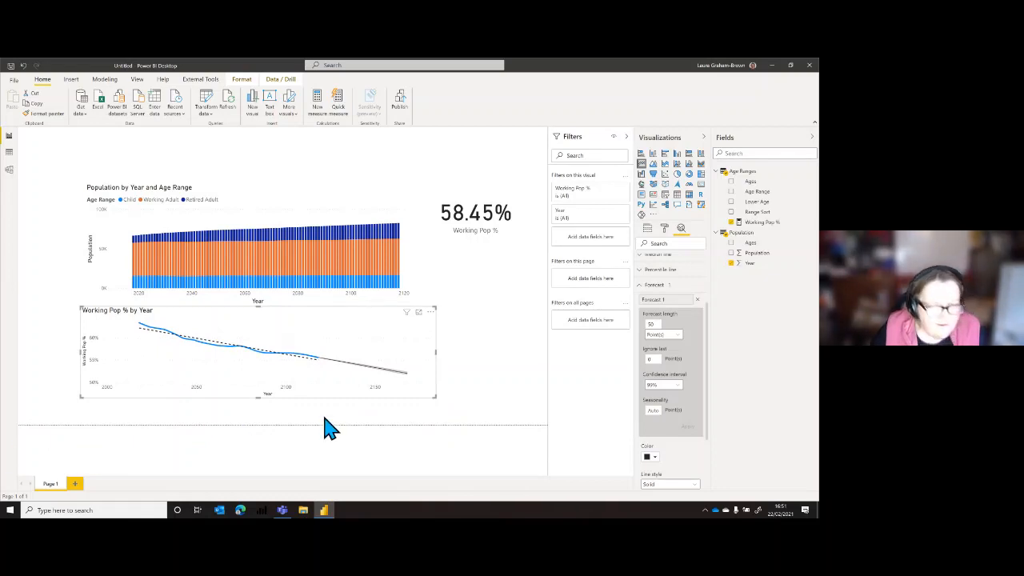
pyautogui.click(491, 397)
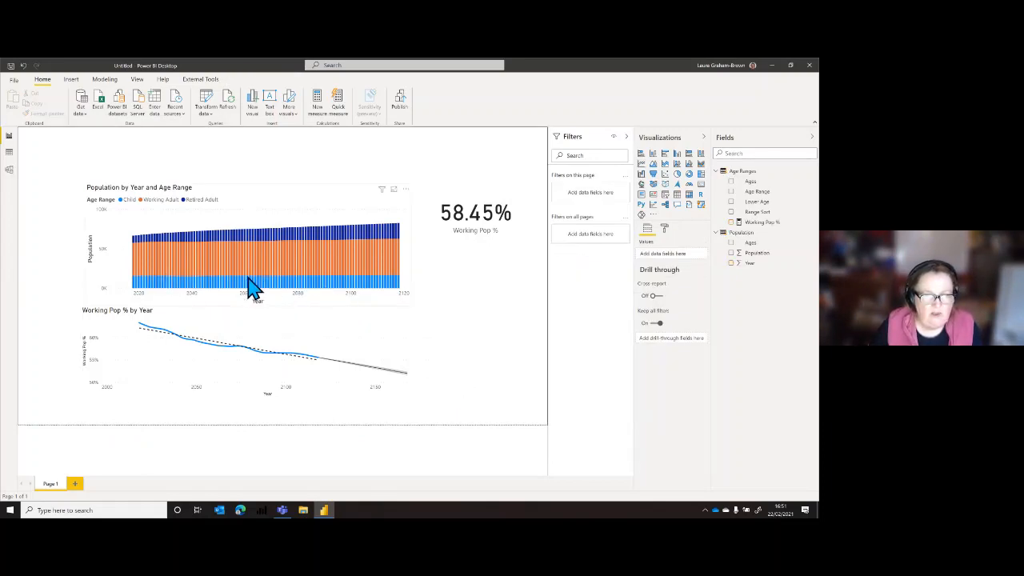
pyautogui.click(384, 312)
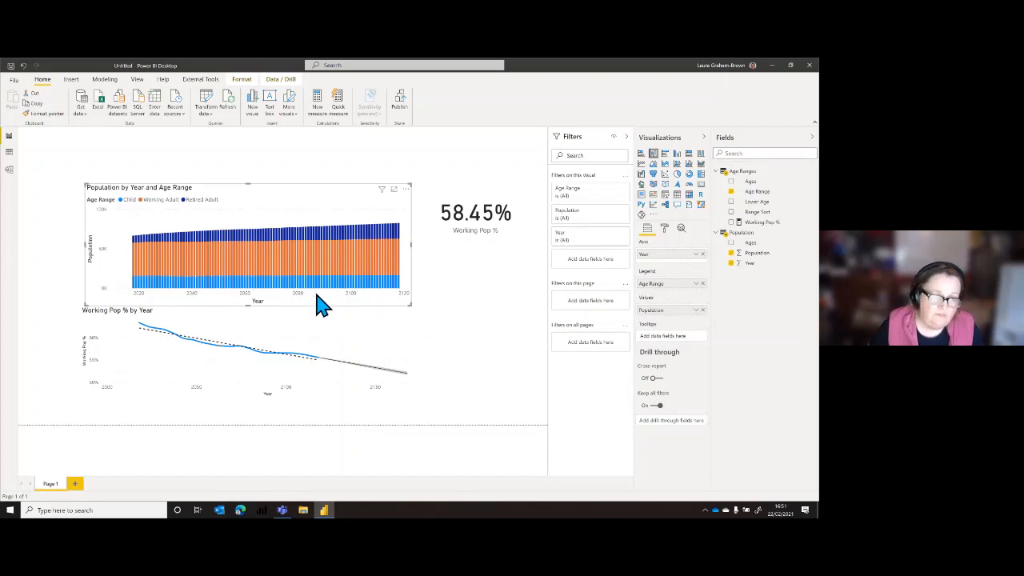
pyautogui.moveTo(250, 187); pyautogui.dragTo(250, 170)
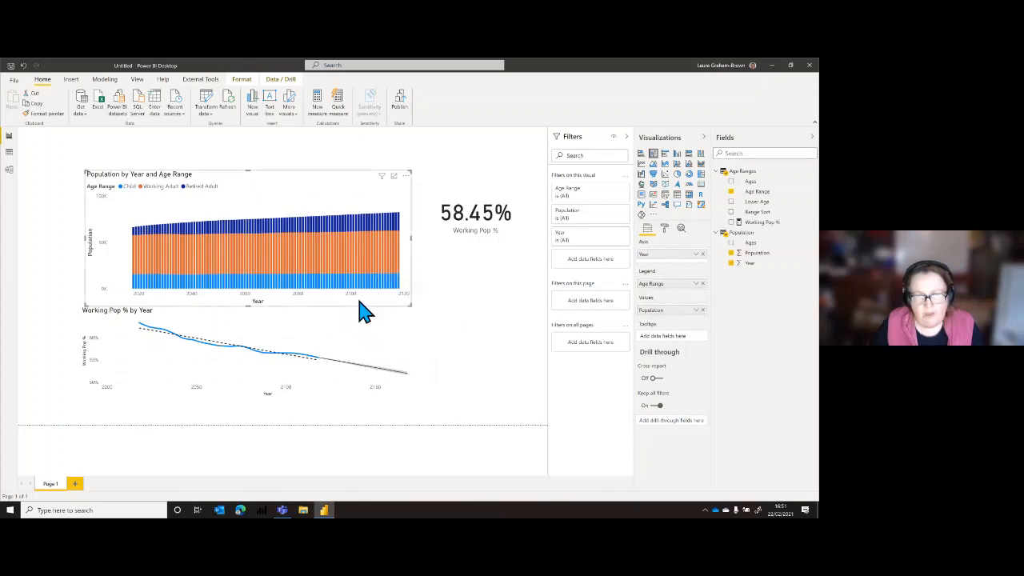
# Turn on the zoom slider for the population chart, disable its Y axis slider, and try out the X axis slider.
pyautogui.click(665, 229)
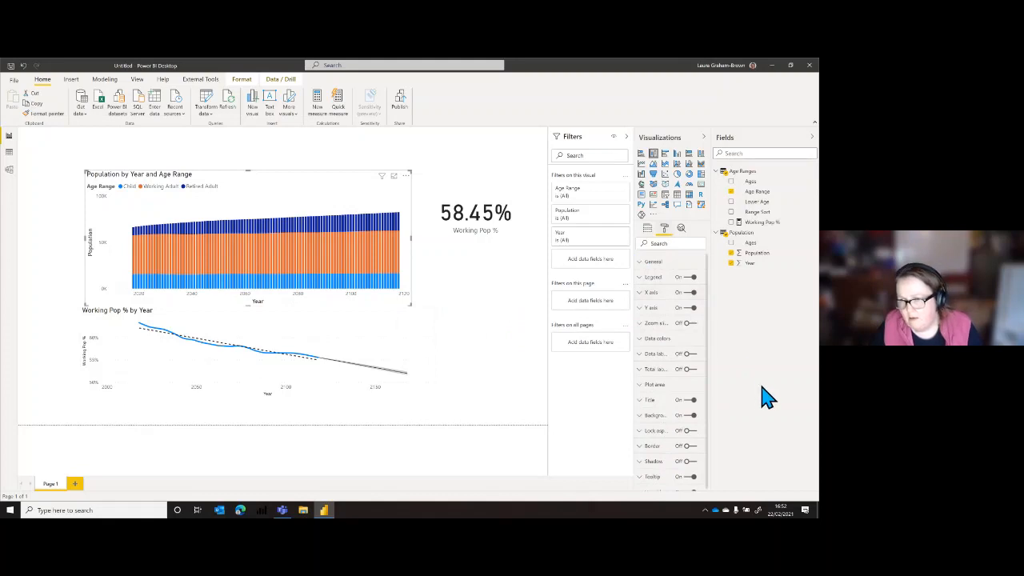
pyautogui.click(641, 325)
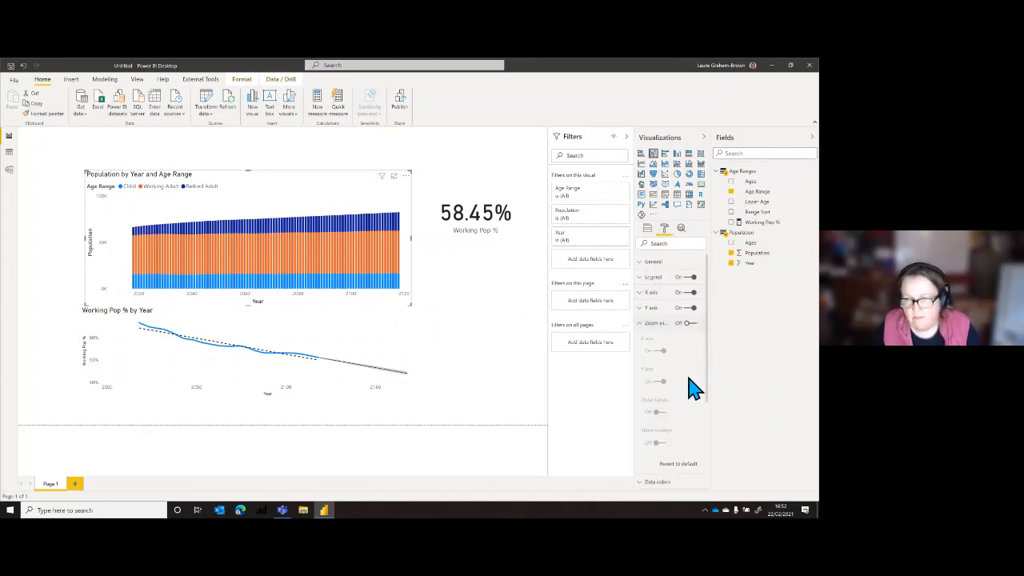
pyautogui.click(686, 323)
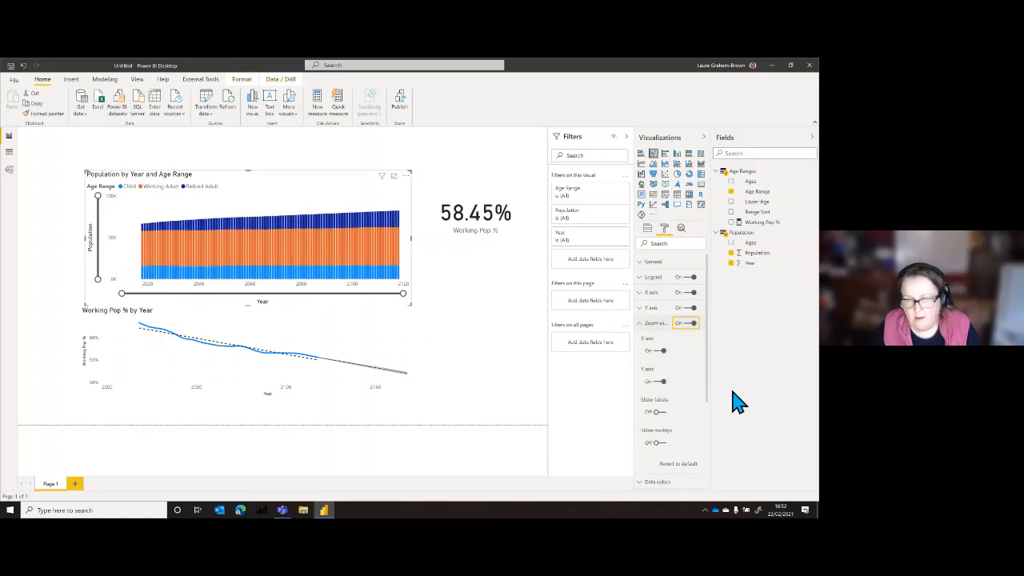
pyautogui.click(657, 383)
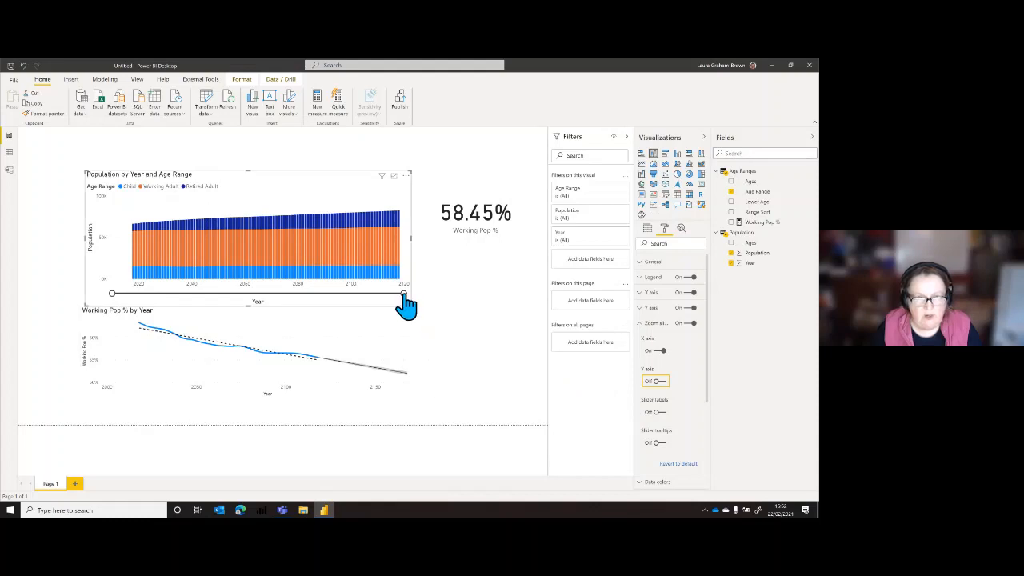
pyautogui.moveTo(404, 295)
pyautogui.mouseDown()
pyautogui.moveTo(278, 295)
pyautogui.moveTo(404, 300)
pyautogui.moveTo(345, 301)
pyautogui.moveTo(406, 313)
pyautogui.mouseUp()
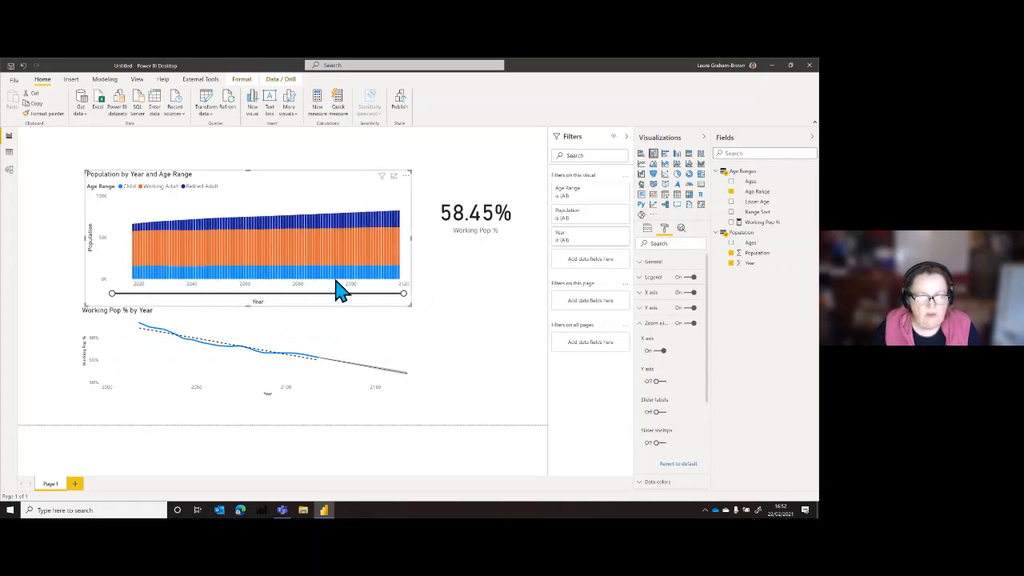
# Insert a slicer on an empty part of the report page and use the Year field from Population in it.
pyautogui.click(479, 328)
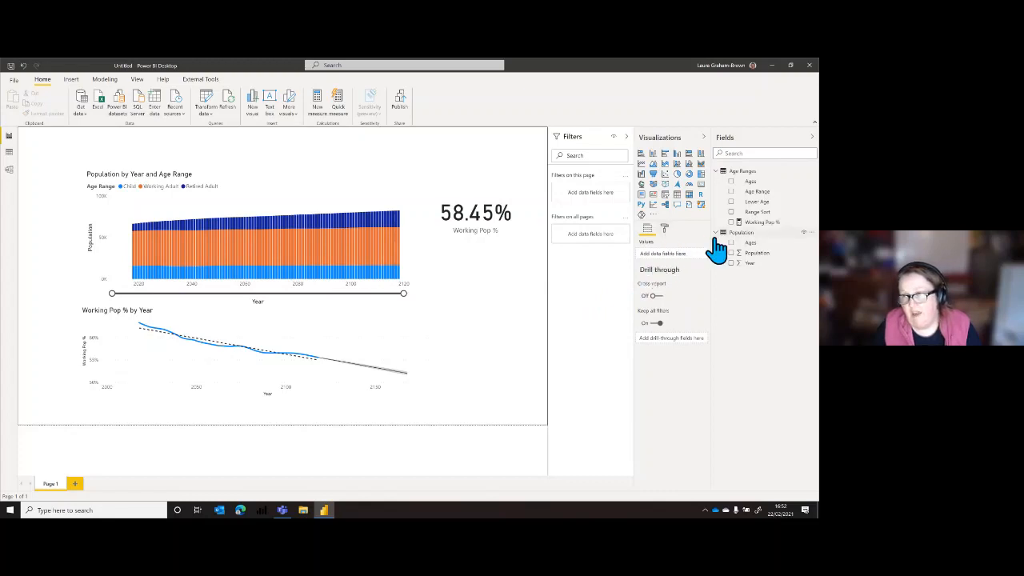
pyautogui.click(666, 197)
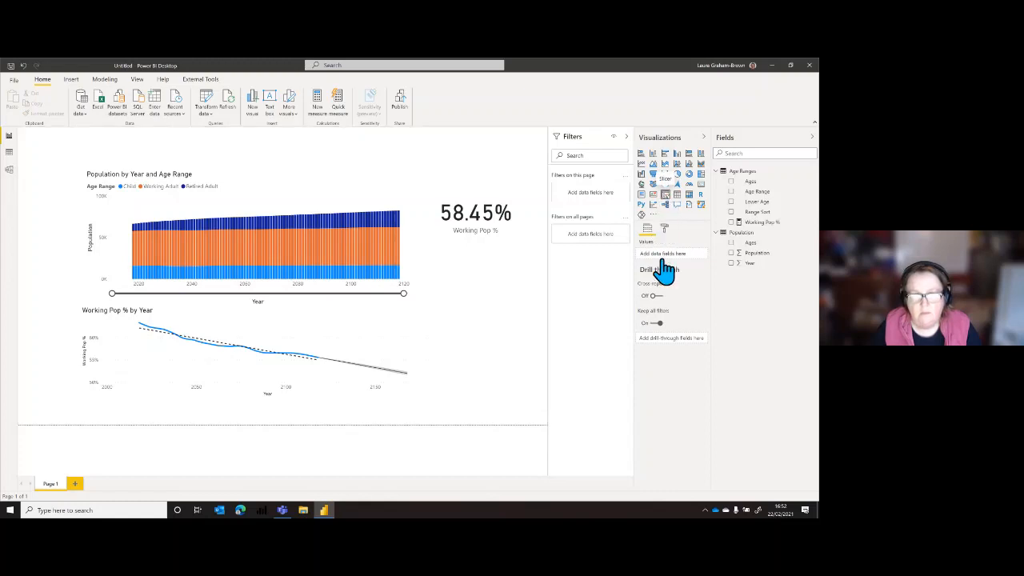
pyautogui.click(730, 263)
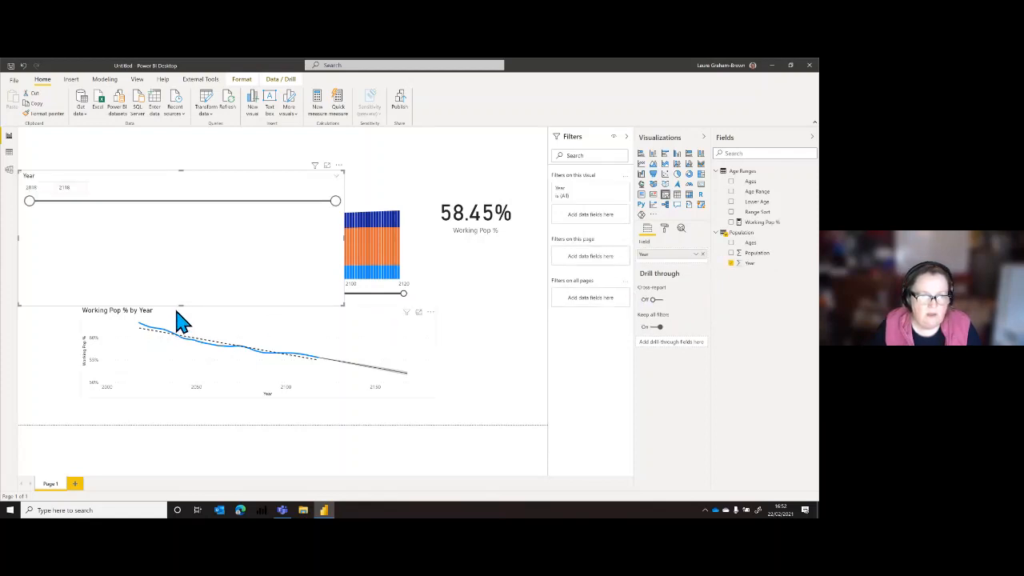
# Shrink the Year slicer into a strip above the population chart and try narrower year ranges, restoring the full range.
pyautogui.moveTo(179, 304); pyautogui.dragTo(388, 167)
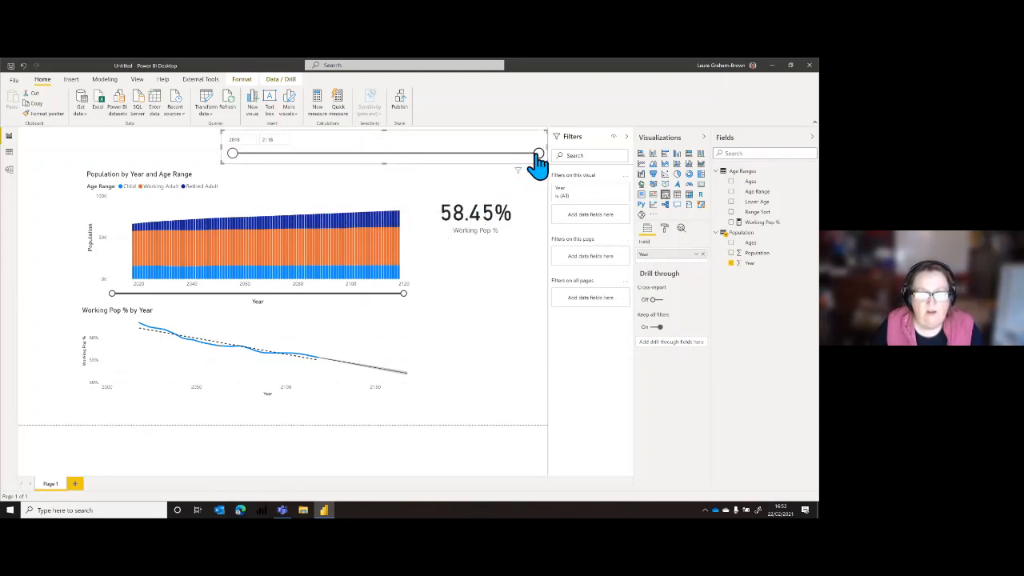
pyautogui.moveTo(538, 154); pyautogui.dragTo(367, 156)
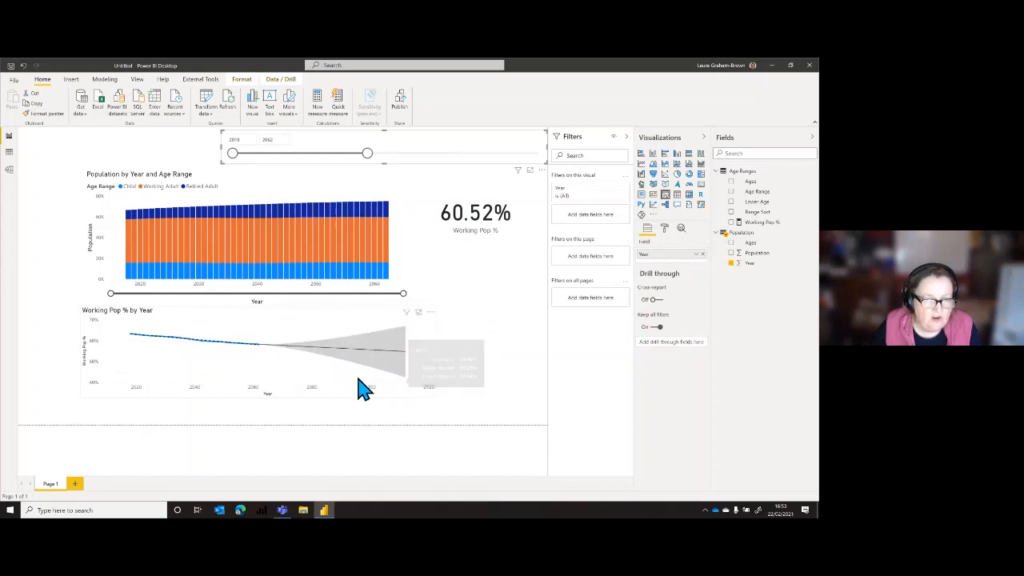
pyautogui.moveTo(367, 154); pyautogui.dragTo(373, 154)
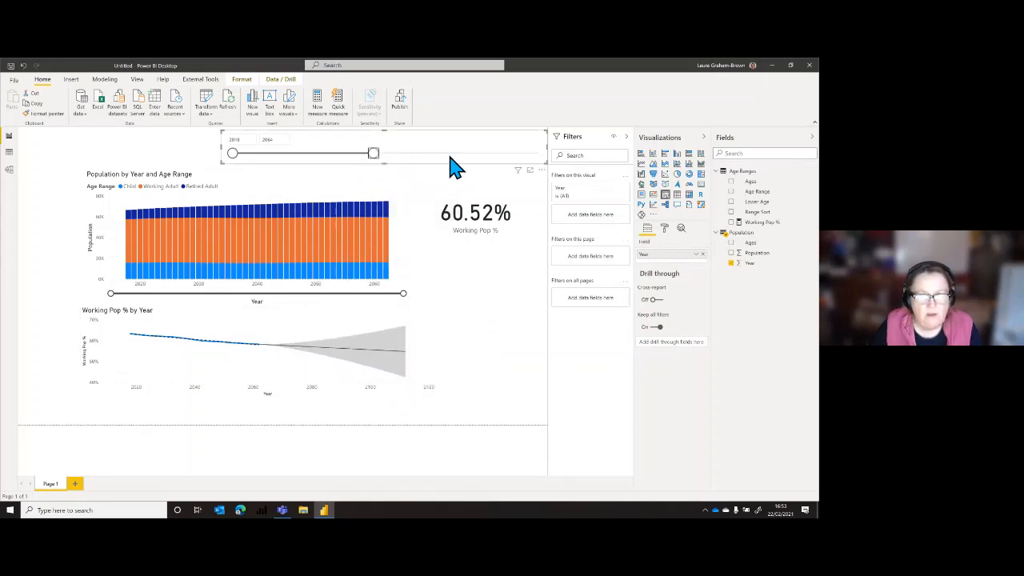
pyautogui.moveTo(450, 155); pyautogui.dragTo(547, 154)
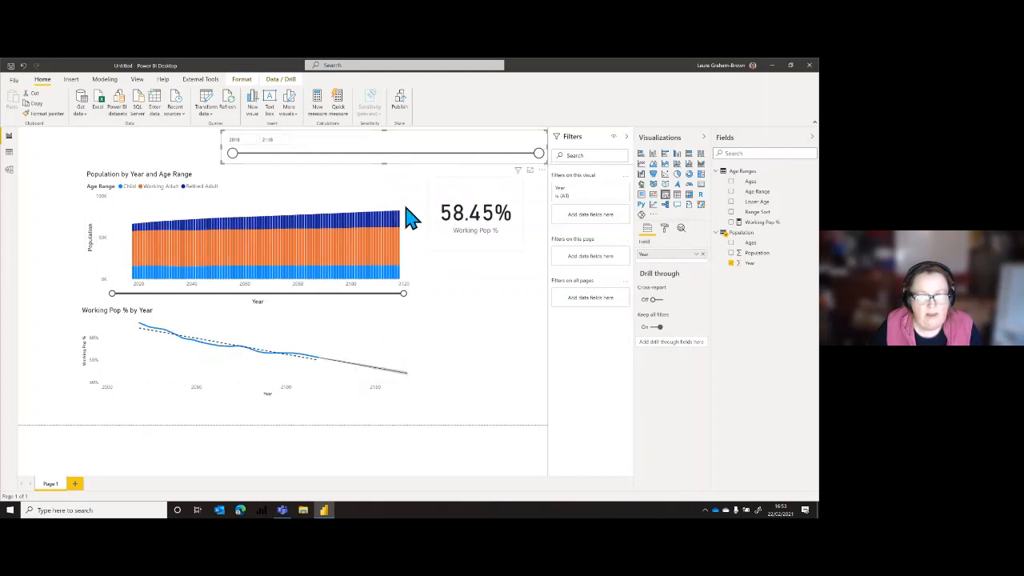
pyautogui.moveTo(232, 155); pyautogui.dragTo(403, 165)
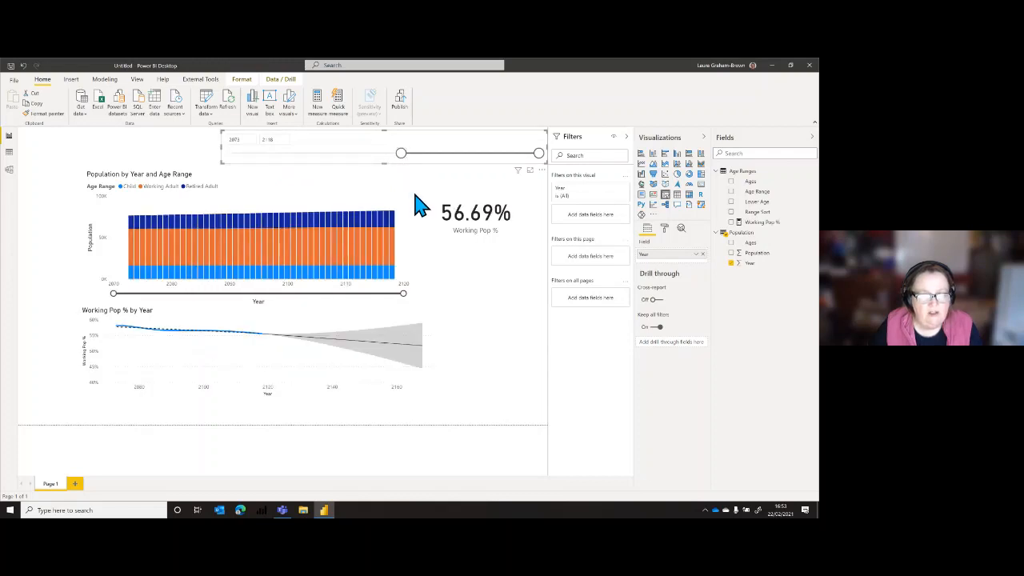
pyautogui.moveTo(402, 156); pyautogui.dragTo(230, 164)
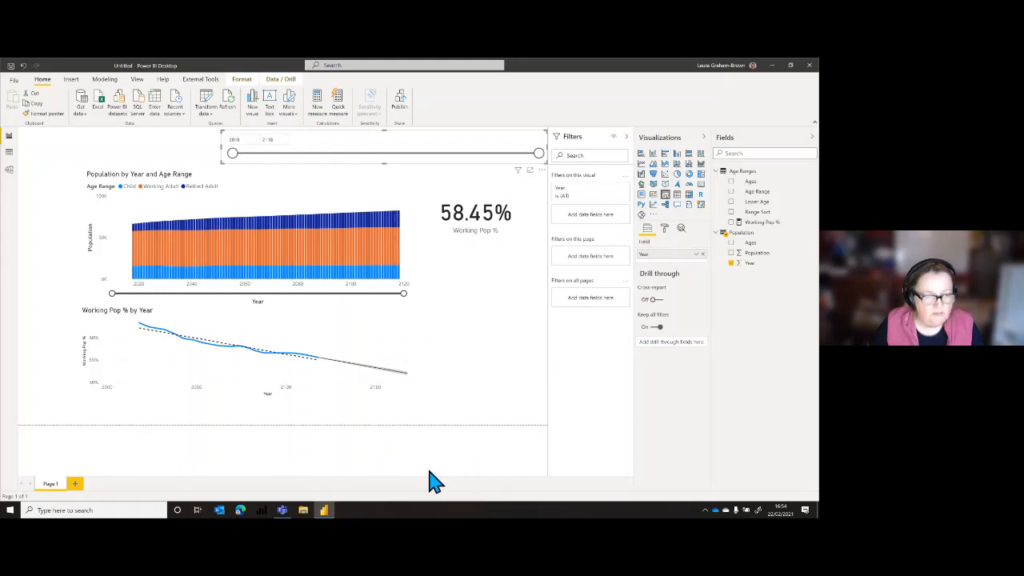
# Switch to PowerPoint, create a blank presentation and give its slide the Blank layout.
pyautogui.click(11, 510)
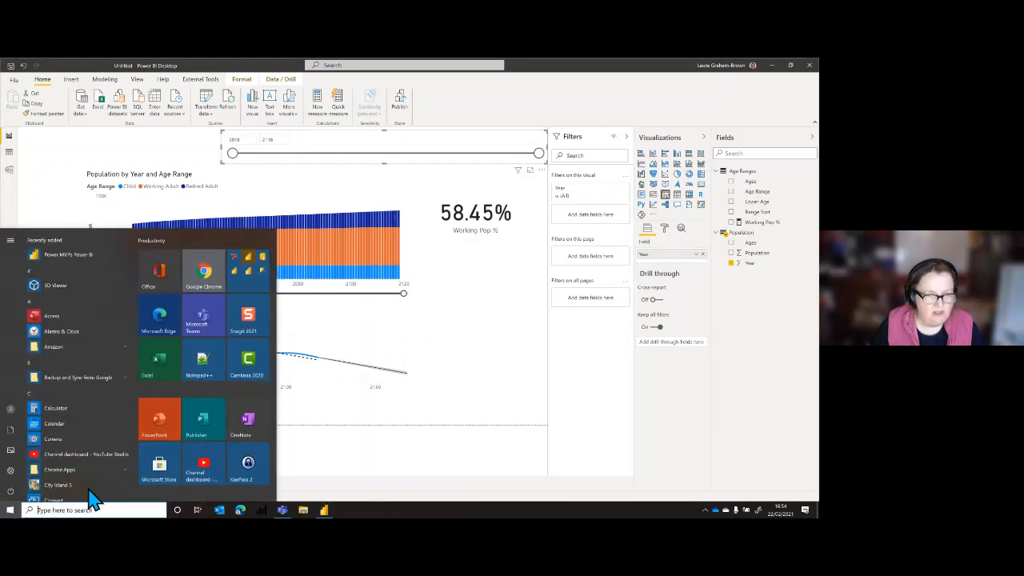
pyautogui.click(161, 424)
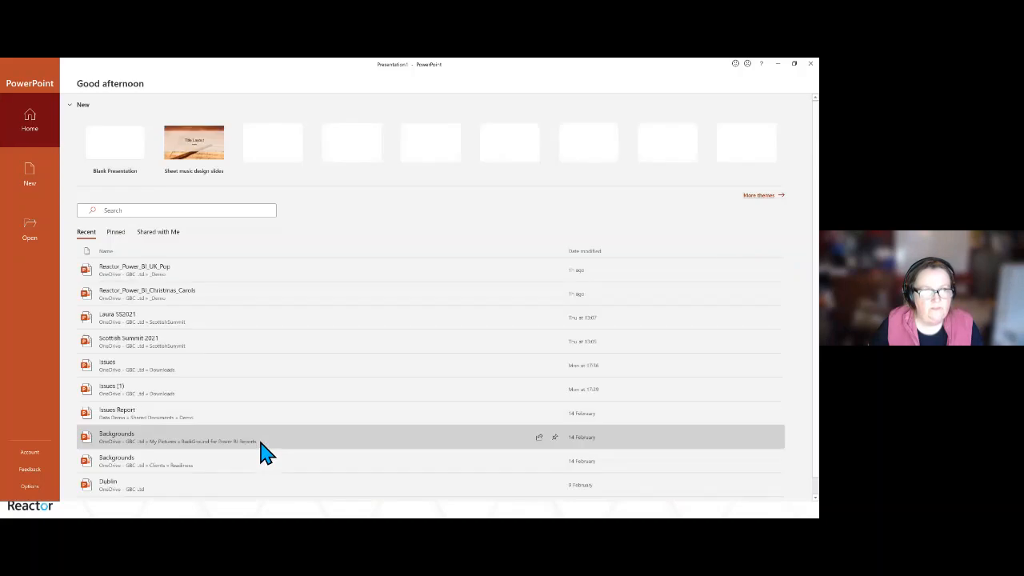
pyautogui.click(118, 154)
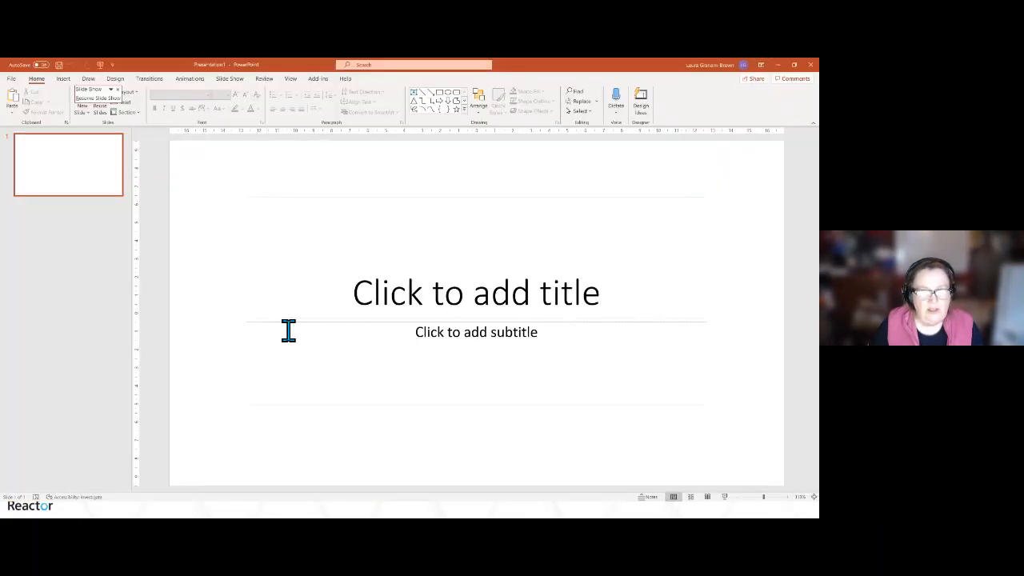
pyautogui.rightClick(104, 184)
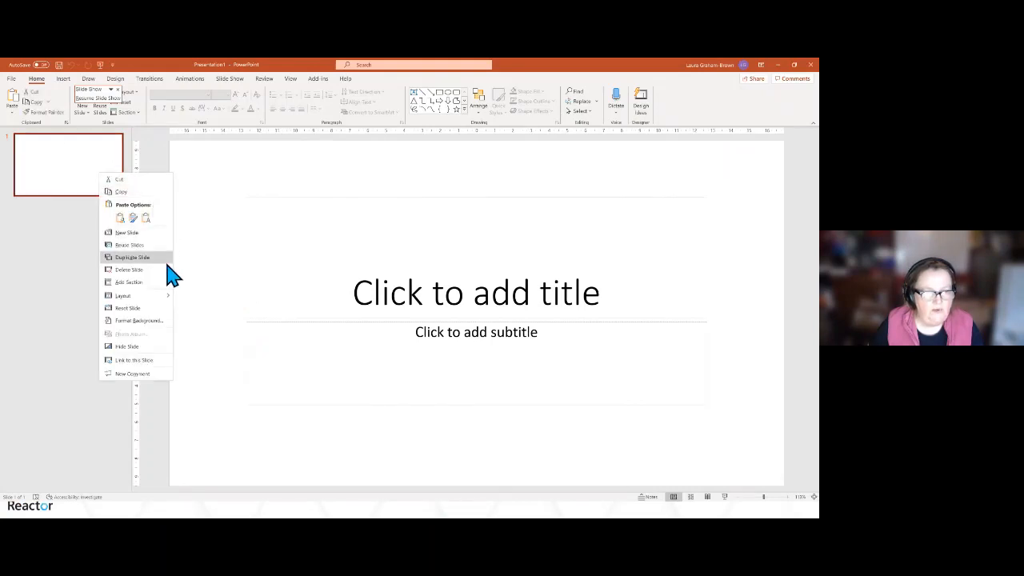
pyautogui.moveTo(143, 298)
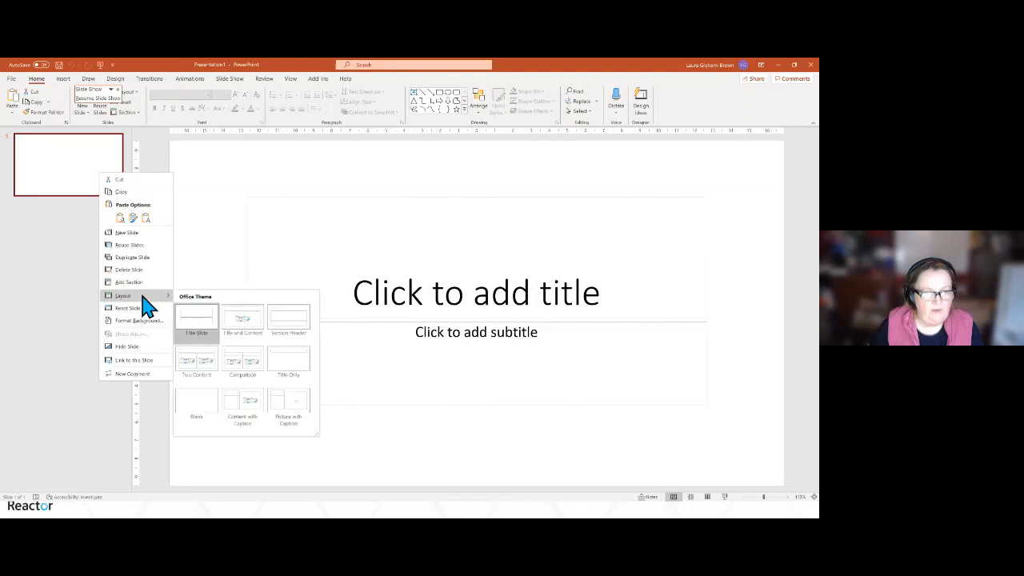
pyautogui.click(187, 408)
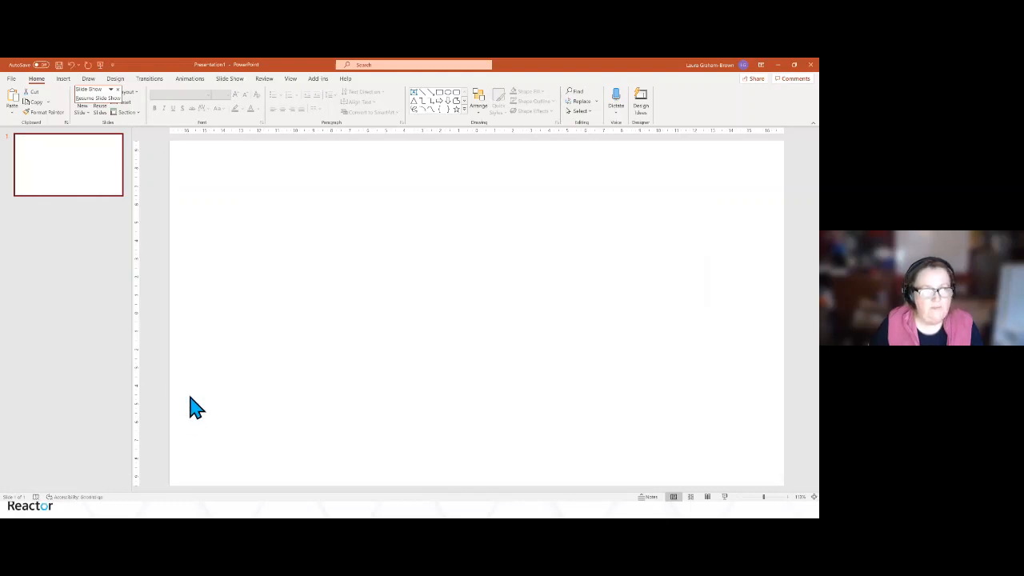
# Draw a nearly horizontal line about 32 cm wide across the upper part of the slide.
pyautogui.click(63, 79)
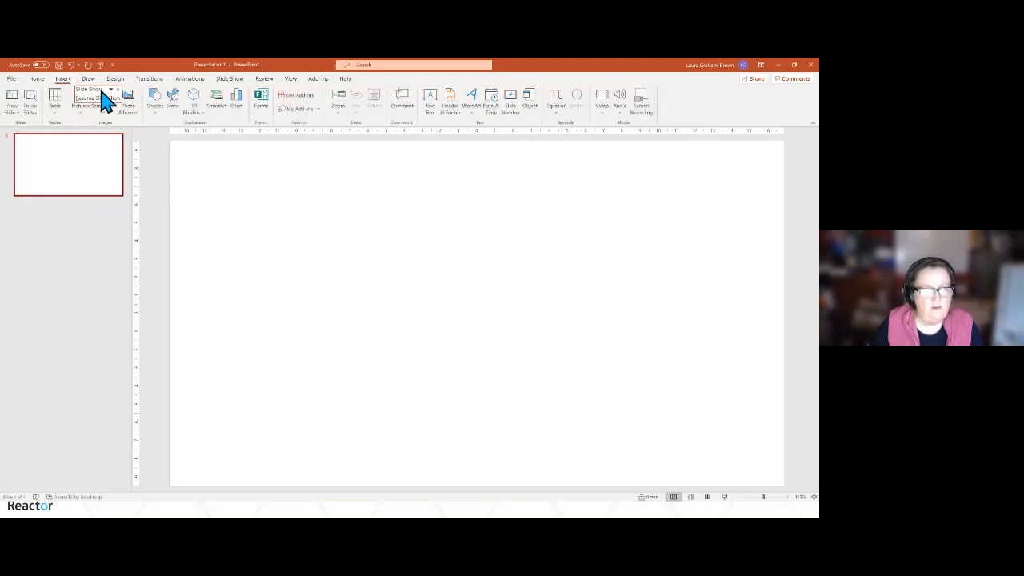
pyautogui.moveTo(107, 94); pyautogui.dragTo(713, 100)
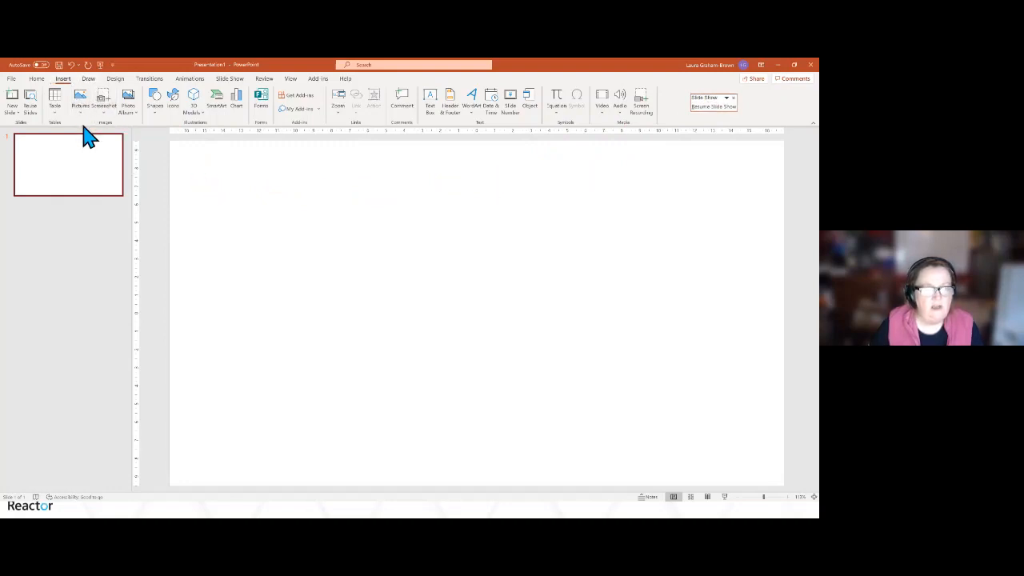
pyautogui.click(153, 112)
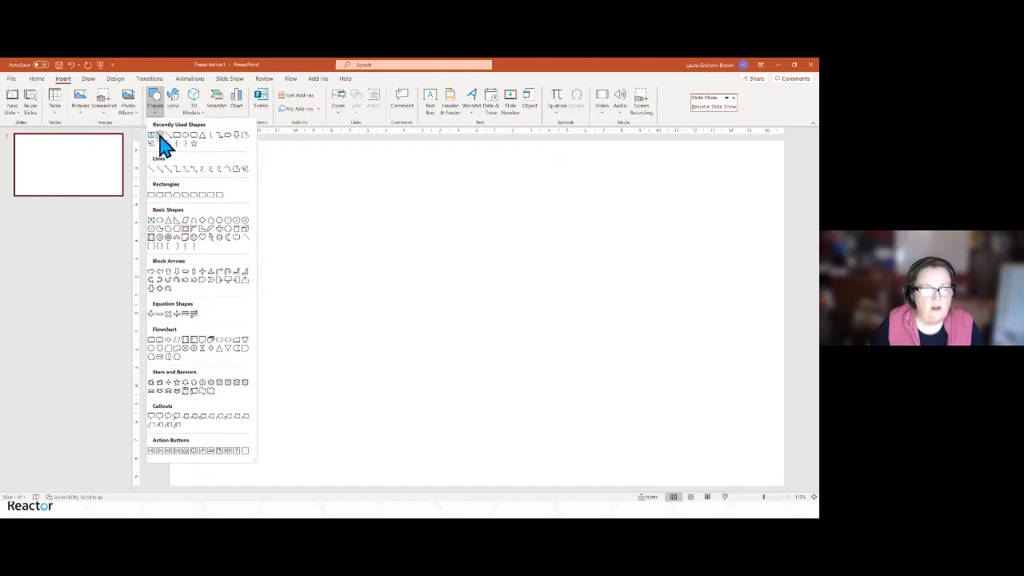
pyautogui.click(160, 142)
pyautogui.moveTo(645, 275)
pyautogui.mouseDown()
pyautogui.moveTo(795, 197)
pyautogui.moveTo(773, 178)
pyautogui.mouseUp()
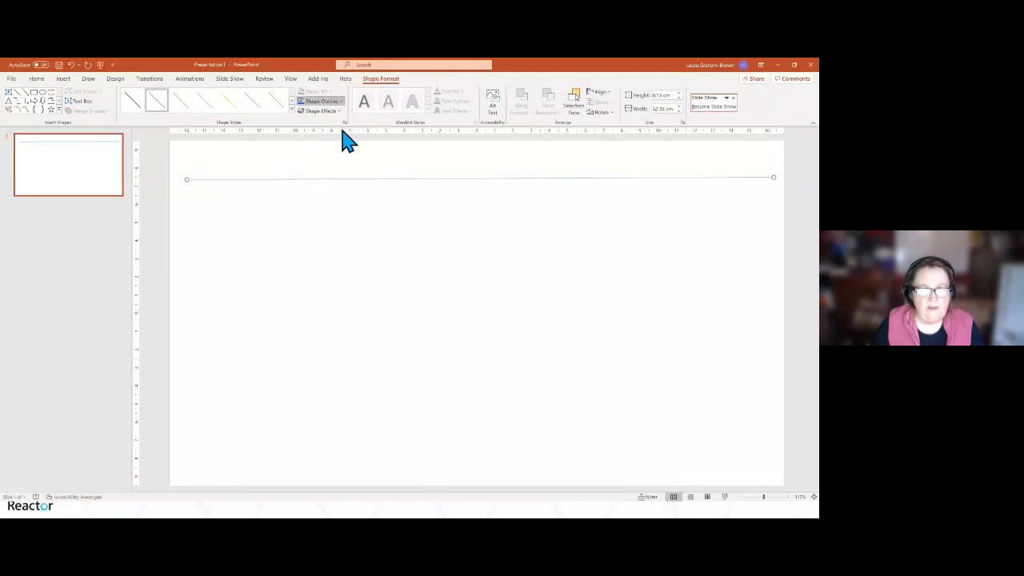
# Set the line's weight to 2¼ pt and shorten its right end slightly.
pyautogui.click(340, 101)
pyautogui.moveTo(328, 236)
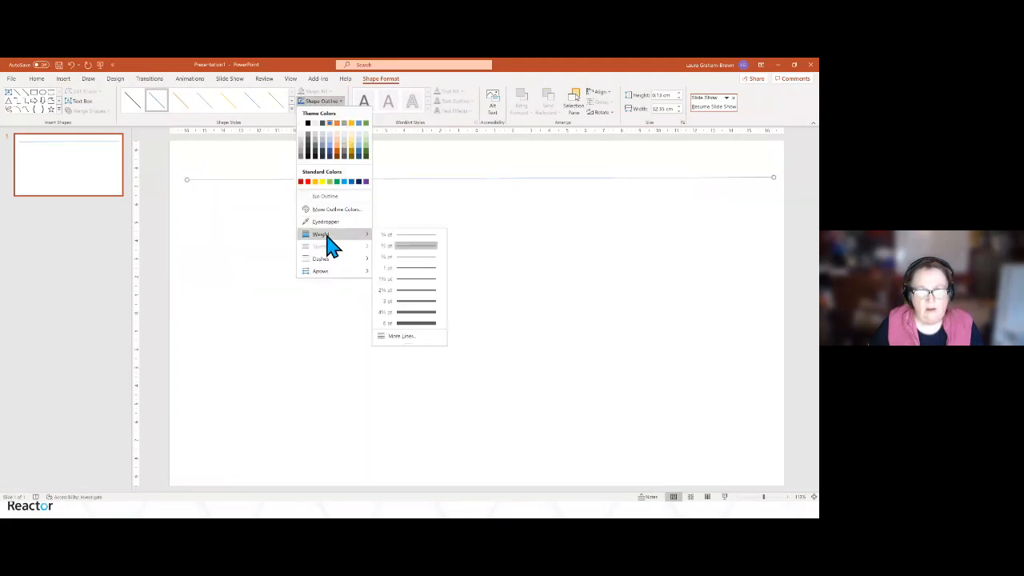
pyautogui.click(402, 290)
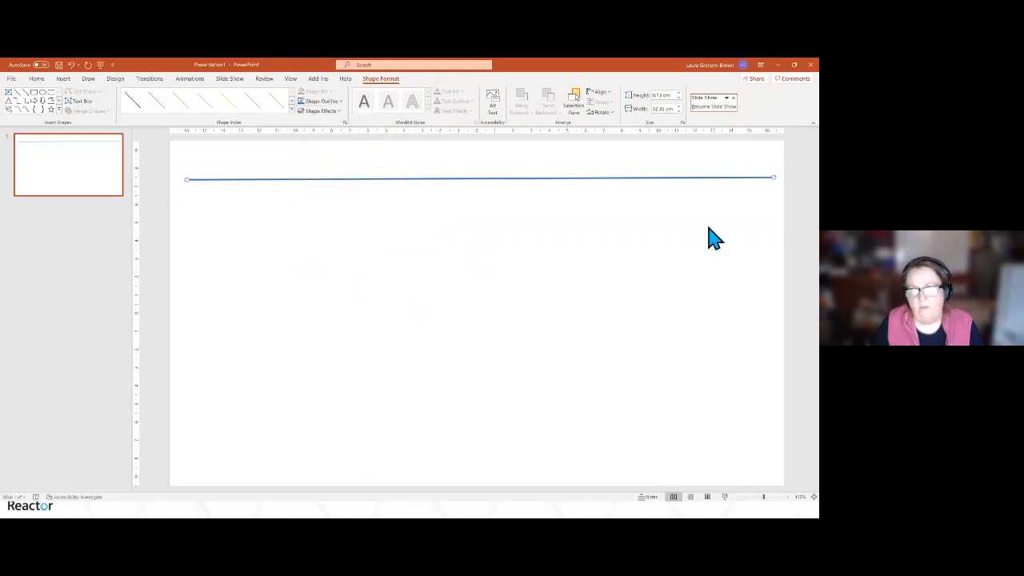
pyautogui.moveTo(774, 177)
pyautogui.mouseDown()
pyautogui.moveTo(773, 189)
pyautogui.moveTo(751, 194)
pyautogui.moveTo(772, 194)
pyautogui.mouseUp()
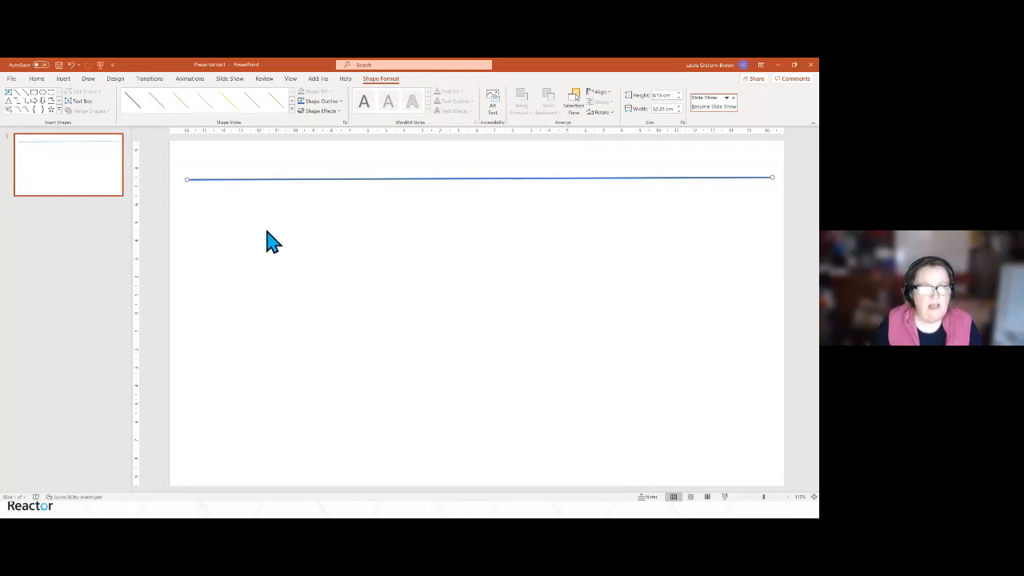
pyautogui.click(64, 80)
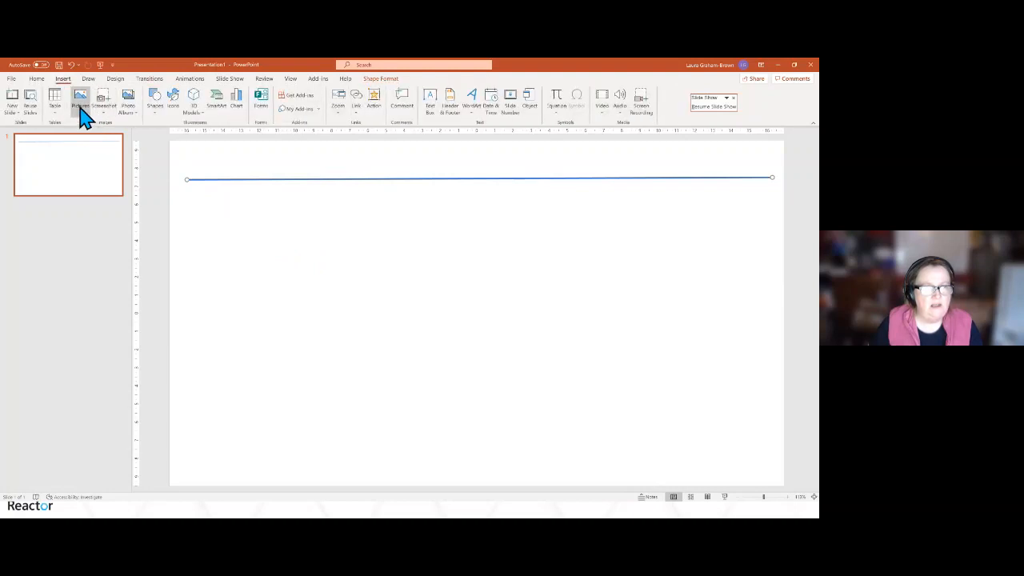
pyautogui.click(80, 105)
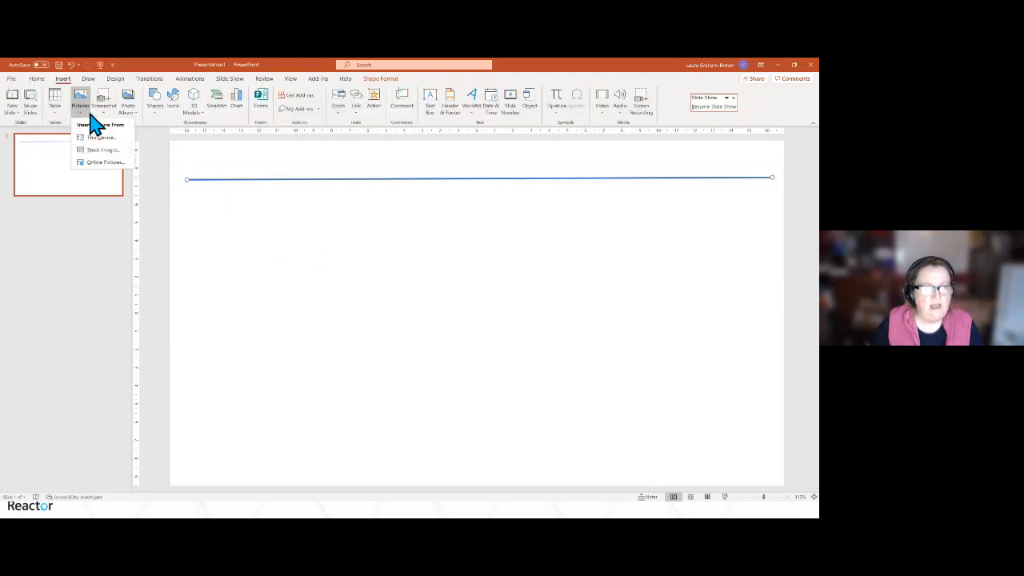
pyautogui.click(100, 163)
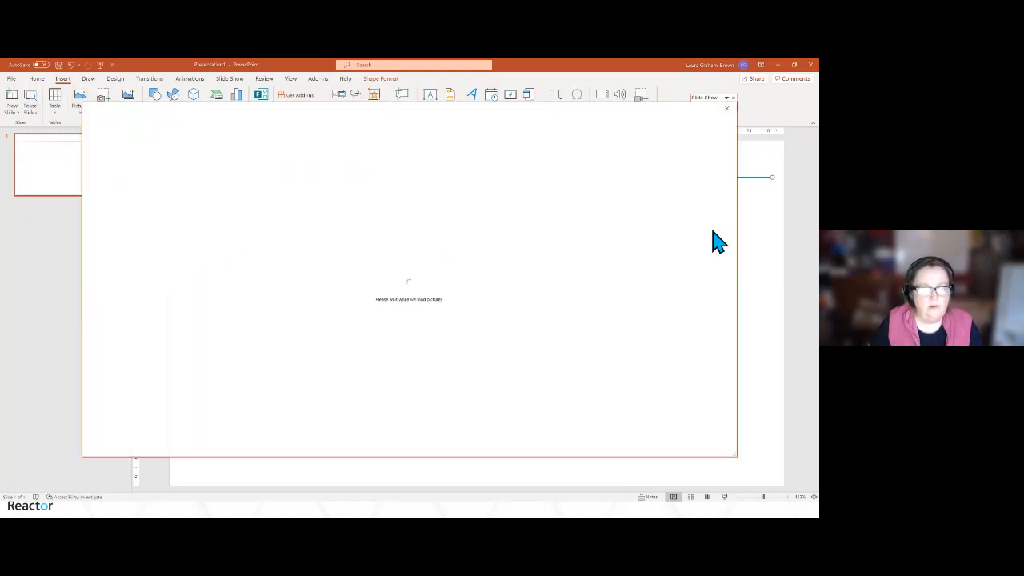
pyautogui.click(727, 108)
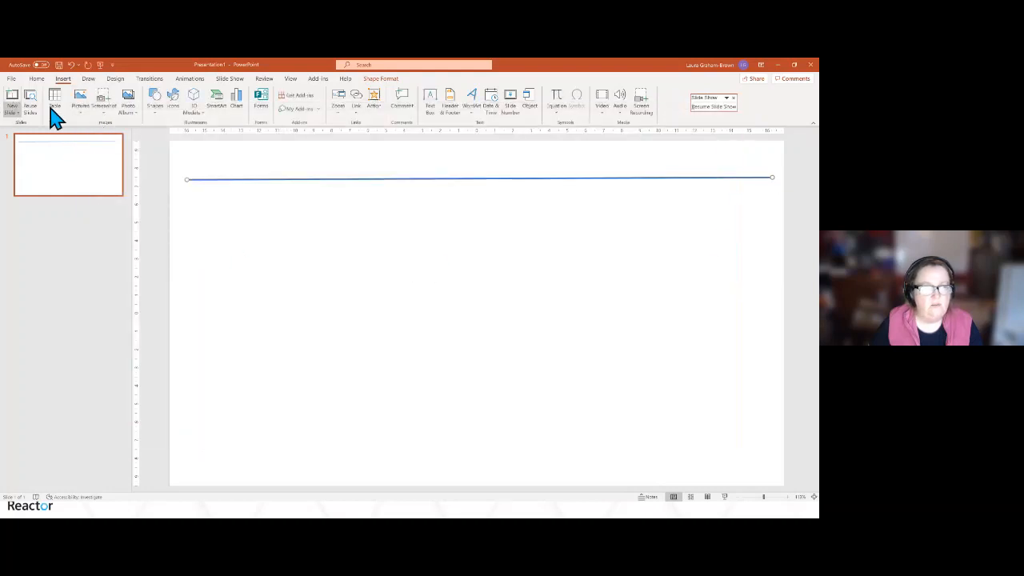
# Search the stock images for "elephant", and search for "people" instead.
pyautogui.click(79, 108)
pyautogui.click(108, 163)
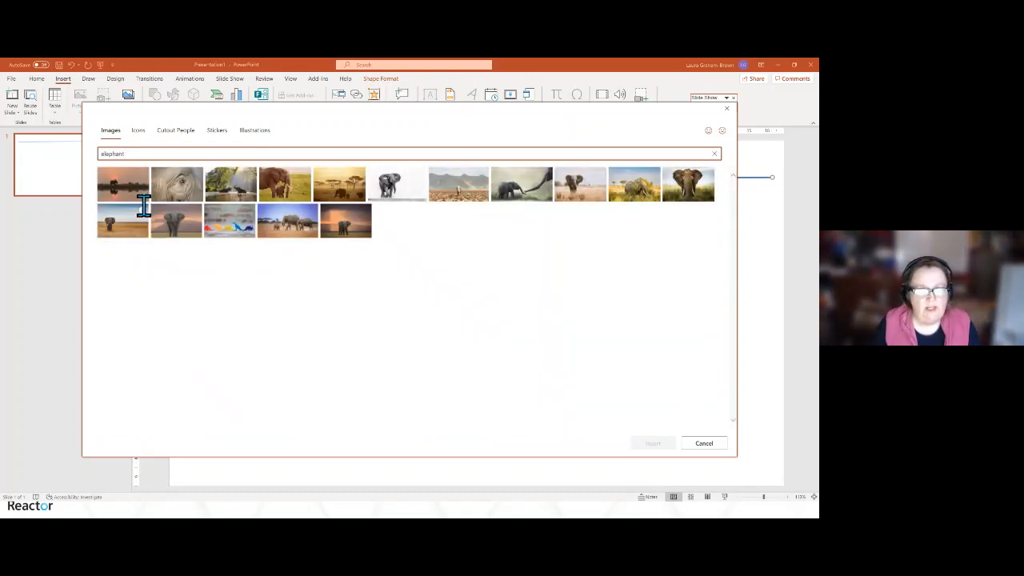
pyautogui.moveTo(133, 153); pyautogui.dragTo(88, 152)
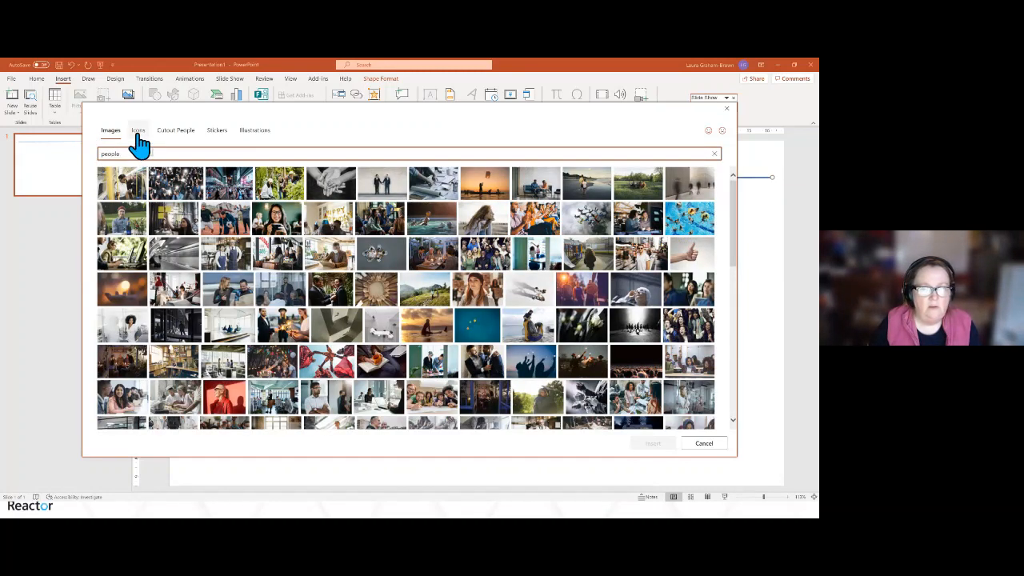
# Insert the outlined stock icon of four people with raised arms, found under "people", and place it smaller above the line's right end.
pyautogui.click(138, 135)
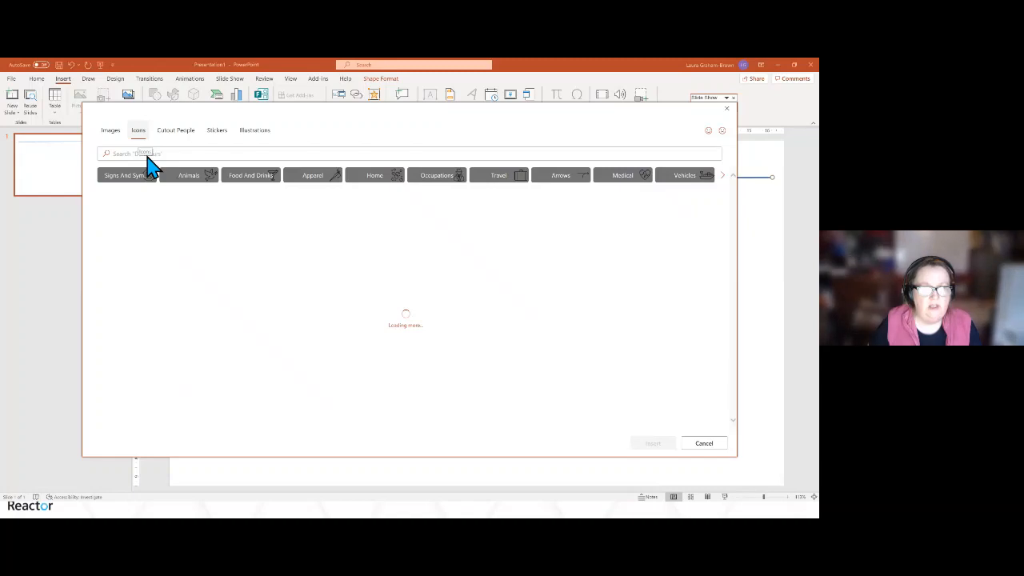
pyautogui.click(162, 153)
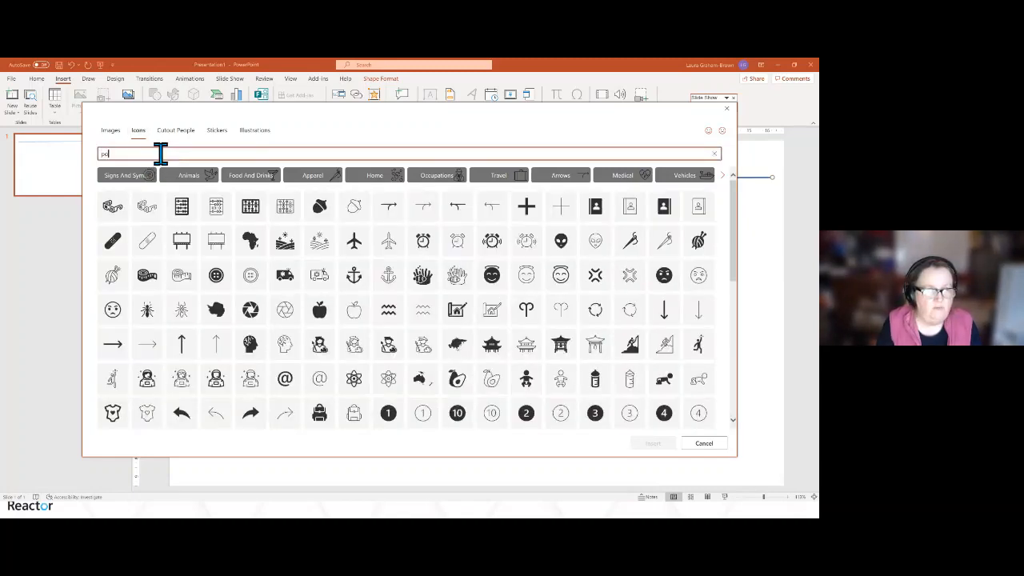
pyautogui.write('po')
pyautogui.press('BackSpace')
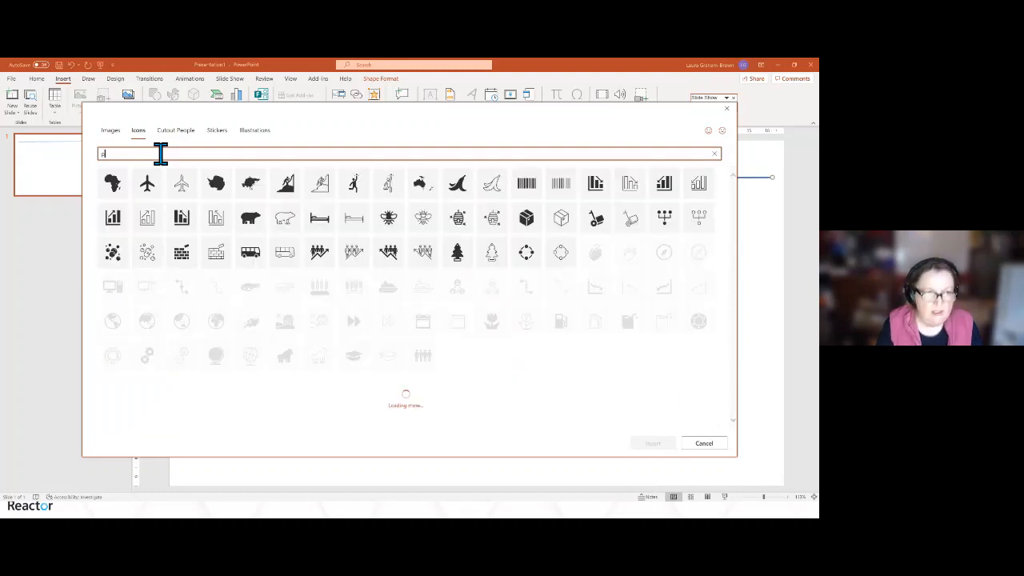
pyautogui.write('eople')
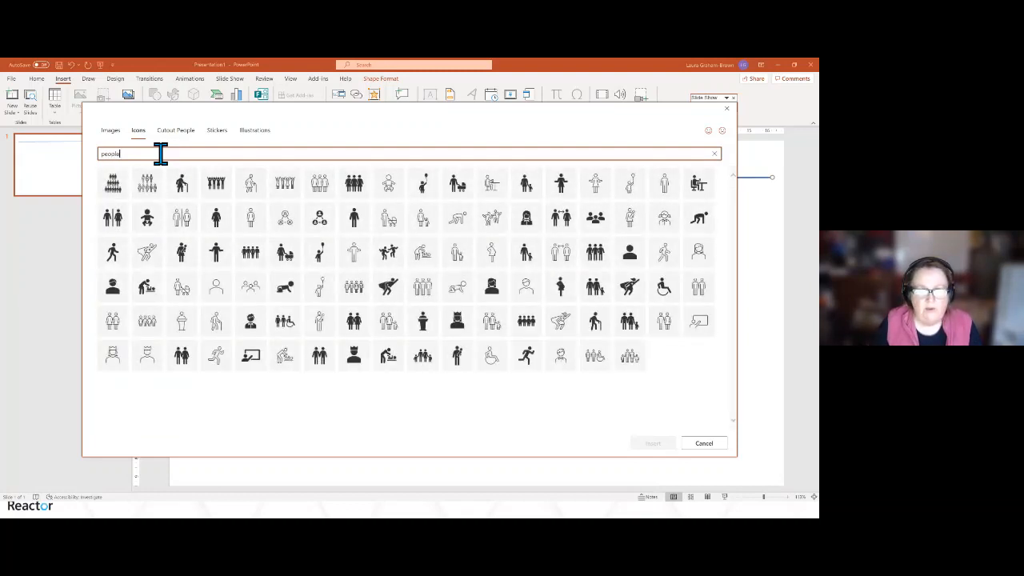
pyautogui.click(283, 195)
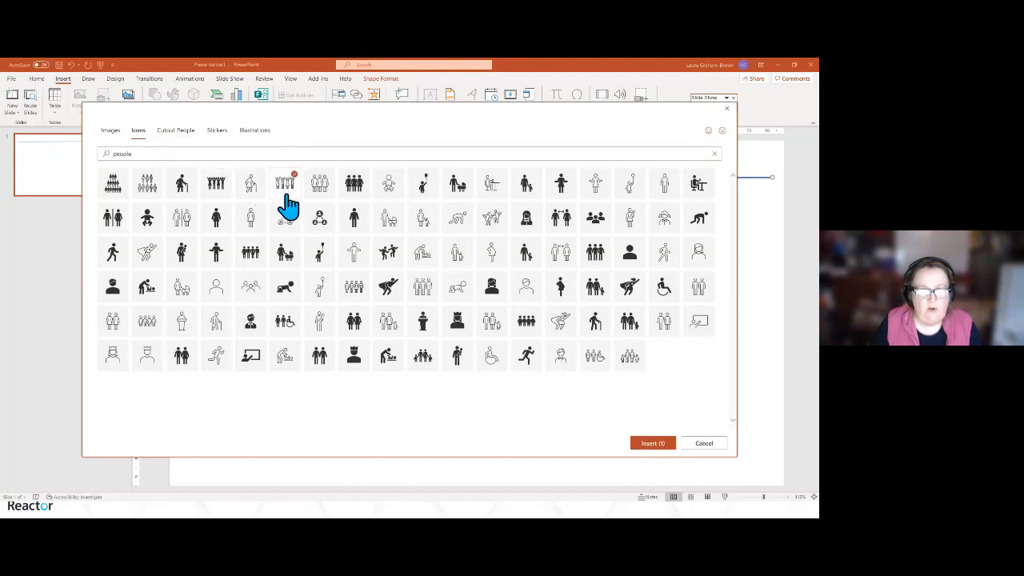
pyautogui.click(645, 444)
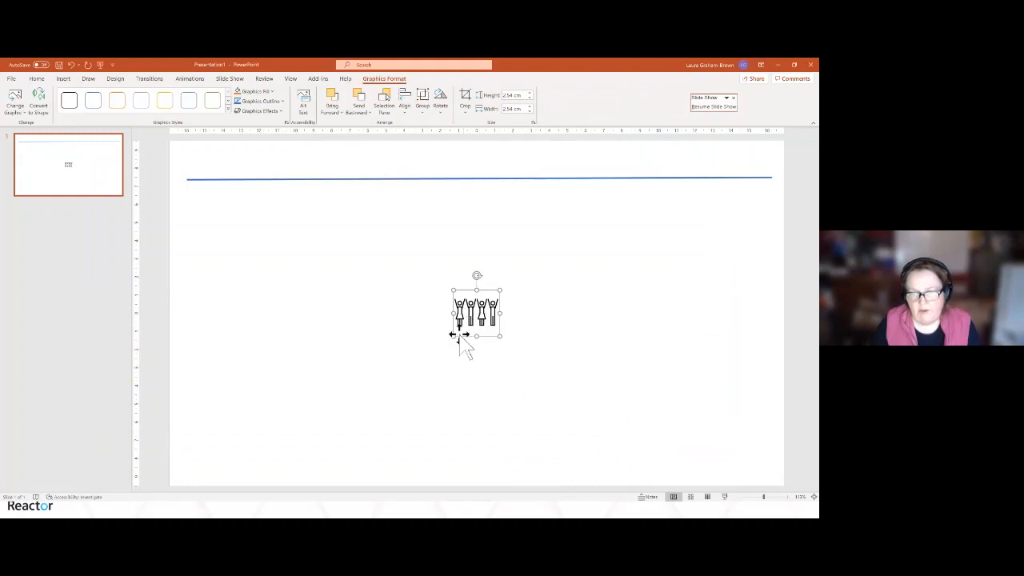
pyautogui.moveTo(473, 320); pyautogui.dragTo(746, 160)
pyautogui.click(615, 342)
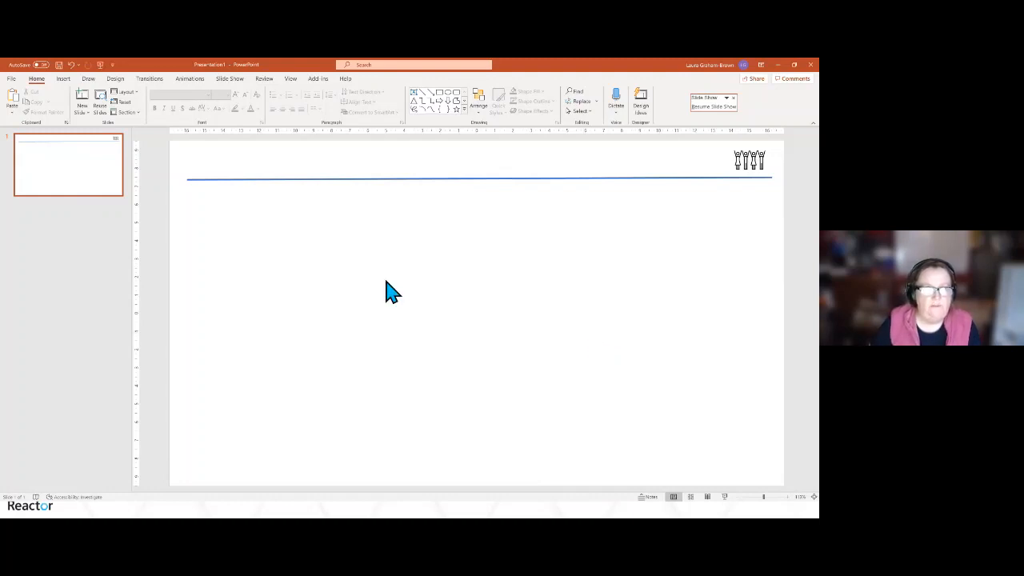
# Draw a rectangle in the left half of the slide, below the line.
pyautogui.click(63, 80)
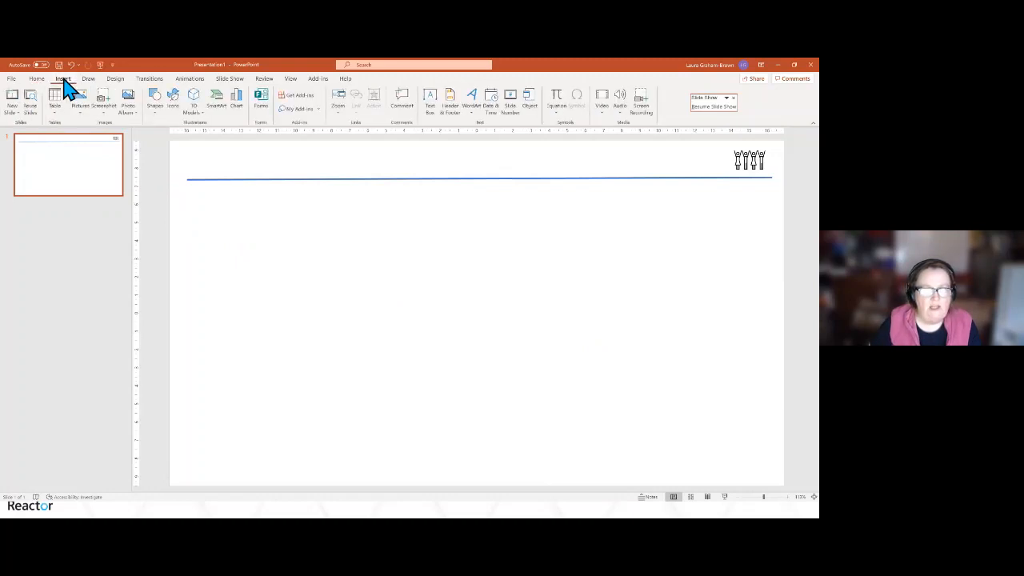
pyautogui.click(157, 116)
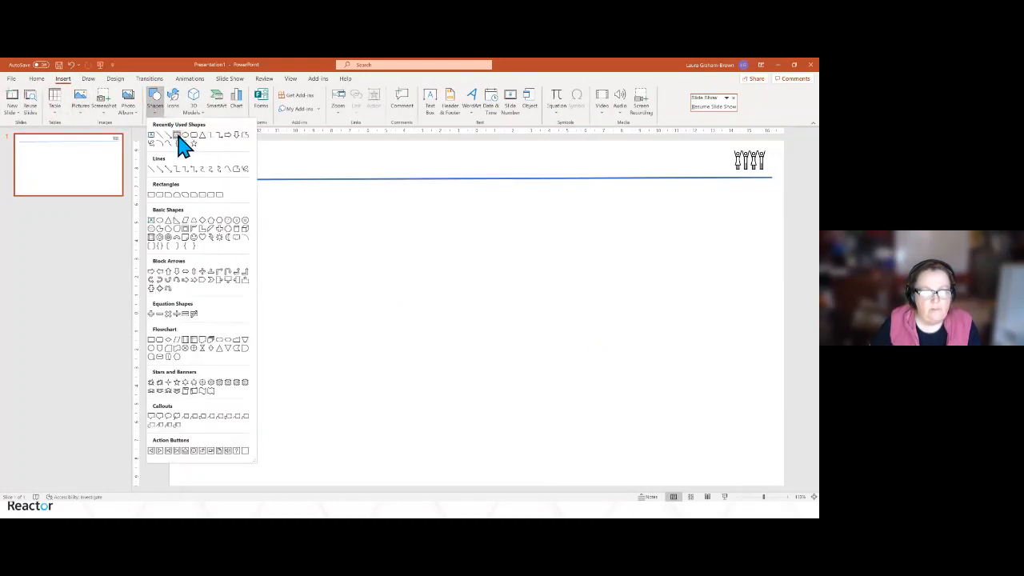
pyautogui.click(177, 134)
pyautogui.moveTo(258, 231); pyautogui.dragTo(445, 369)
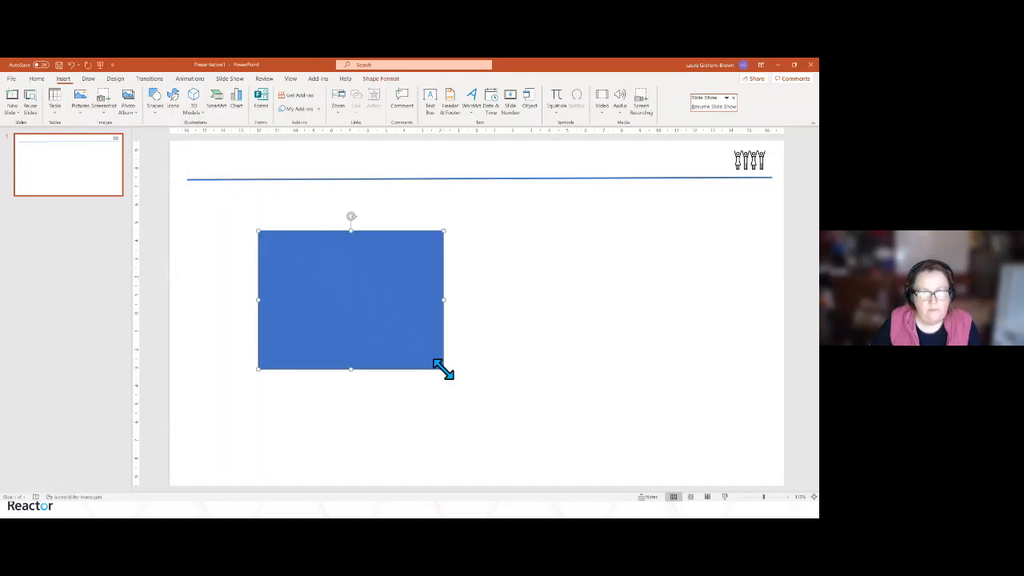
# Stretch the rectangle to cover the whole slide and remove its fill and outline.
pyautogui.moveTo(257, 232); pyautogui.dragTo(169, 141)
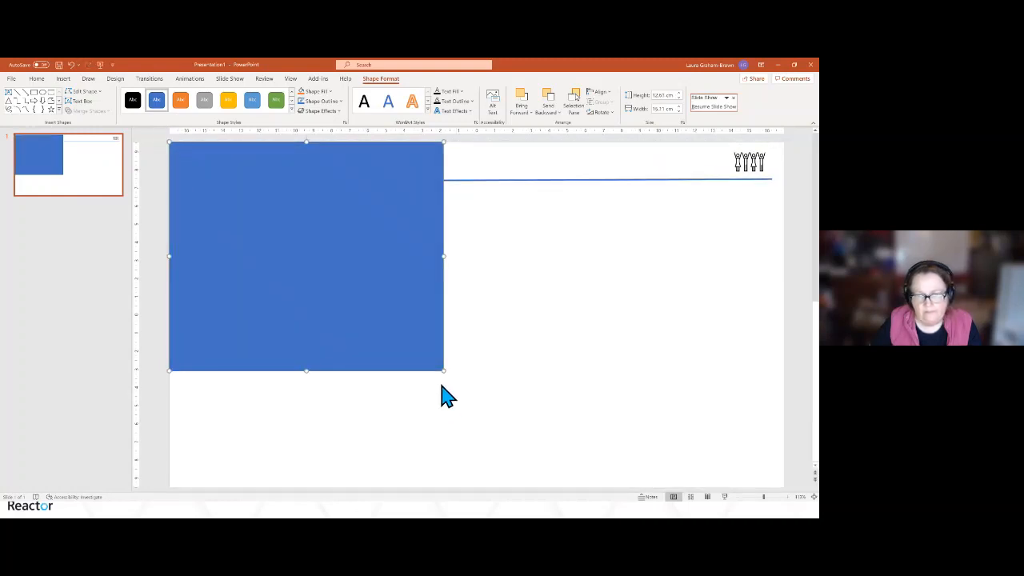
pyautogui.moveTo(443, 371); pyautogui.dragTo(784, 485)
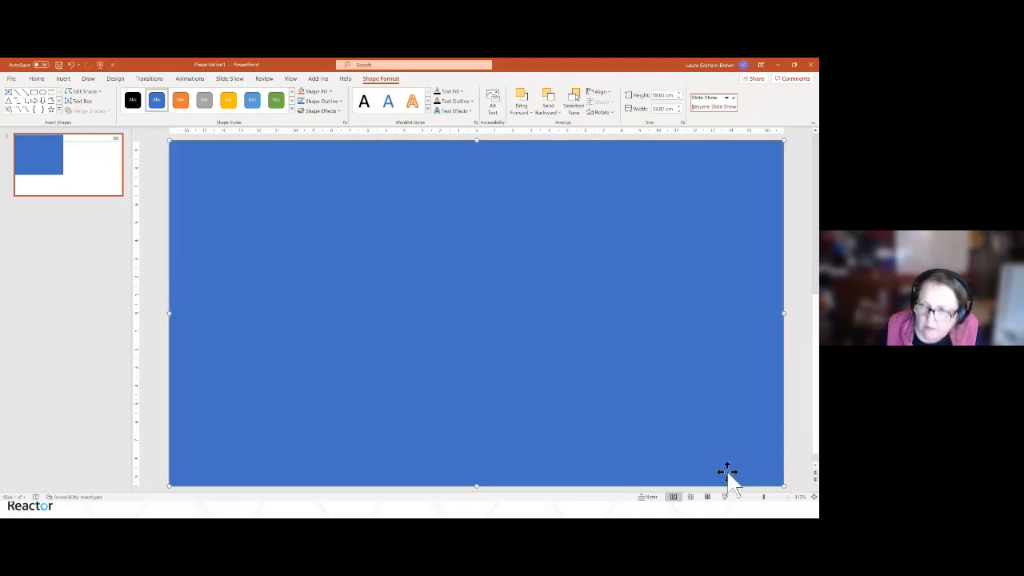
pyautogui.click(331, 92)
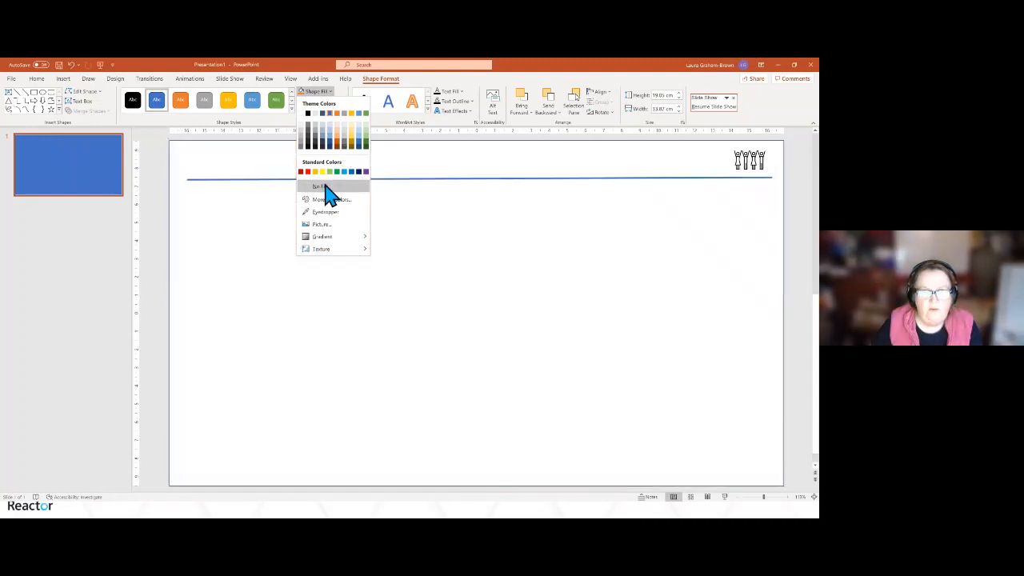
pyautogui.click(322, 186)
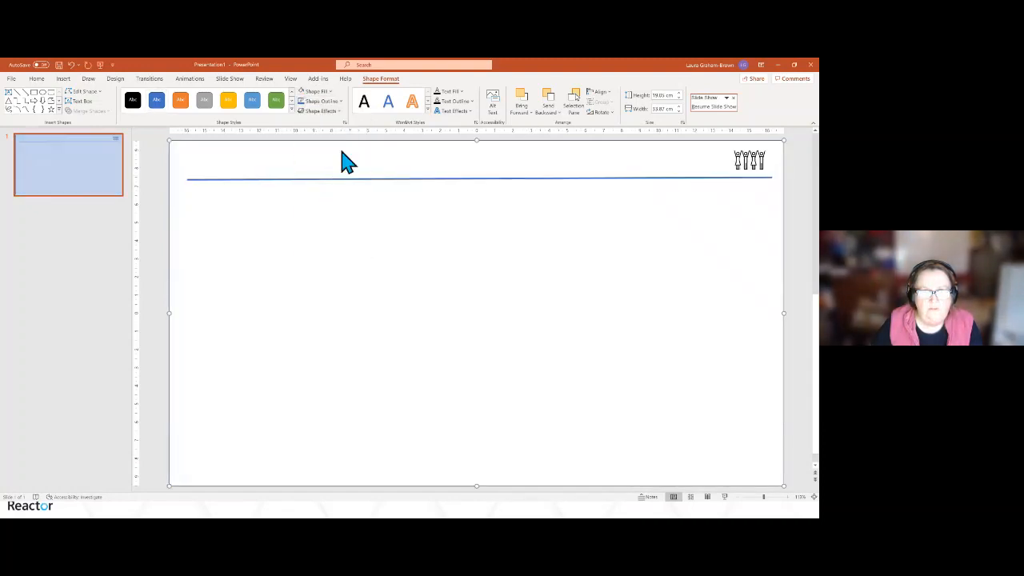
pyautogui.click(338, 102)
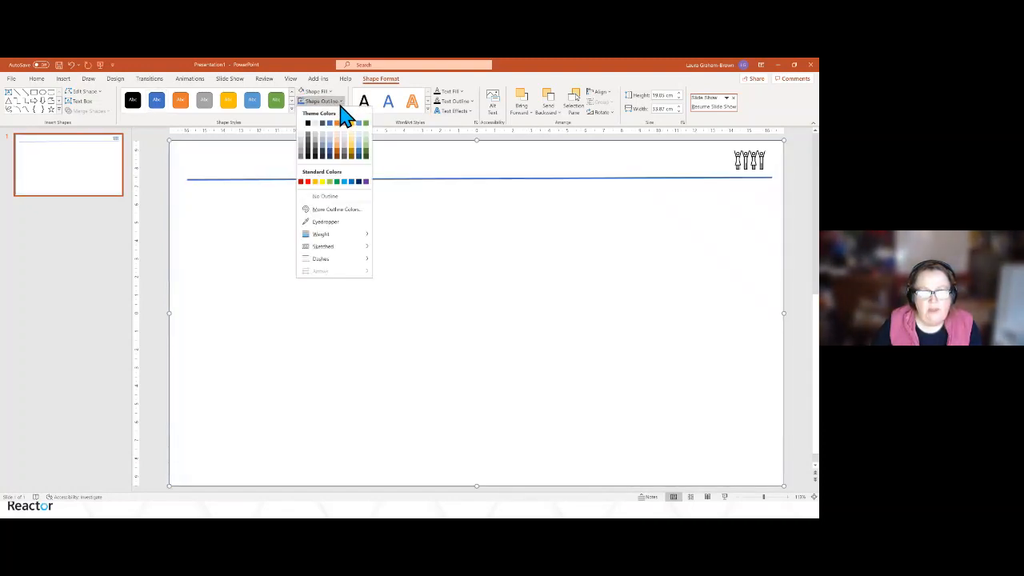
pyautogui.click(336, 198)
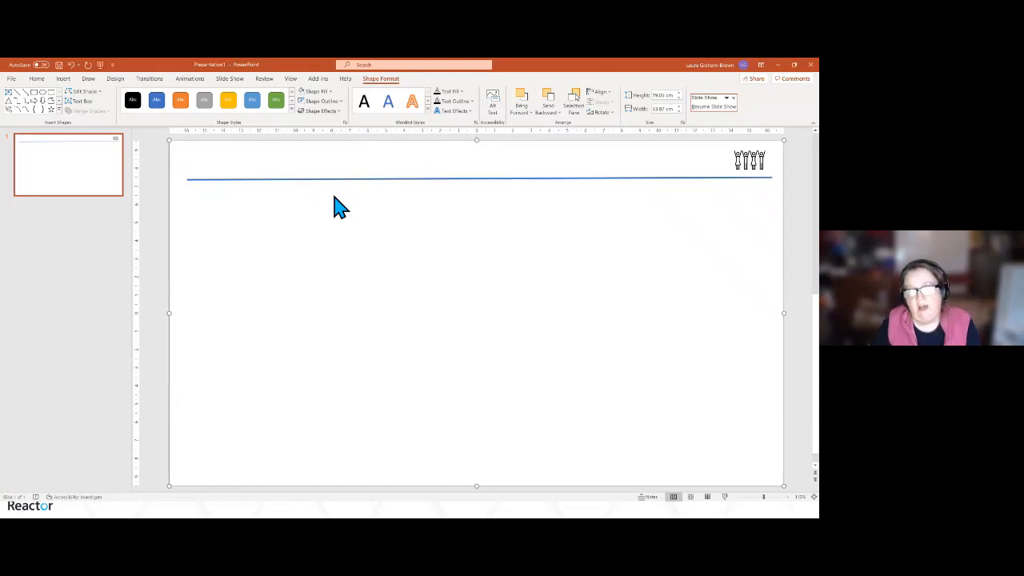
# Save all the slide's objects together as a PNG picture named UKPop on the Desktop.
pyautogui.hotkey('ctrl', 'a')
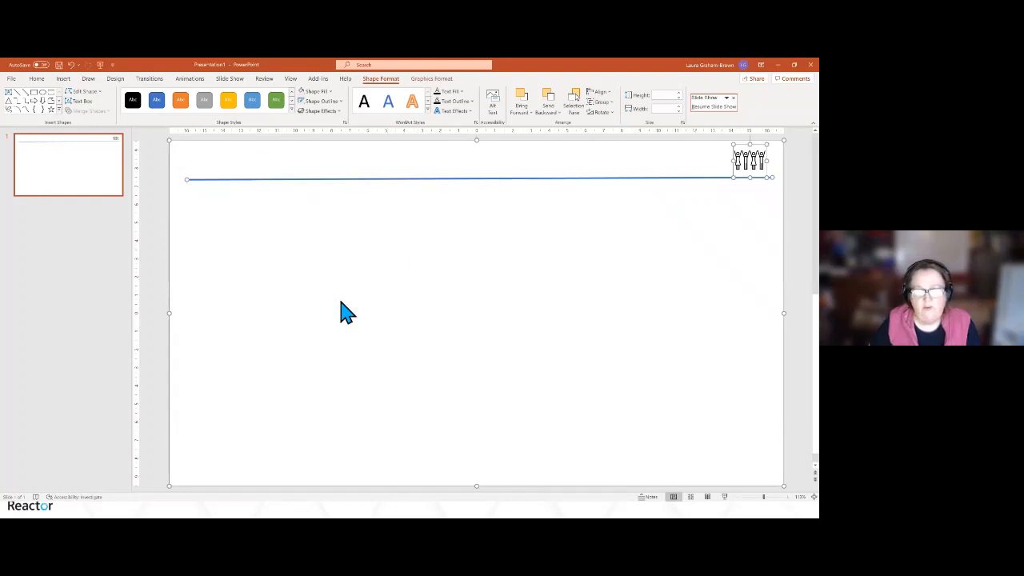
pyautogui.rightClick(759, 174)
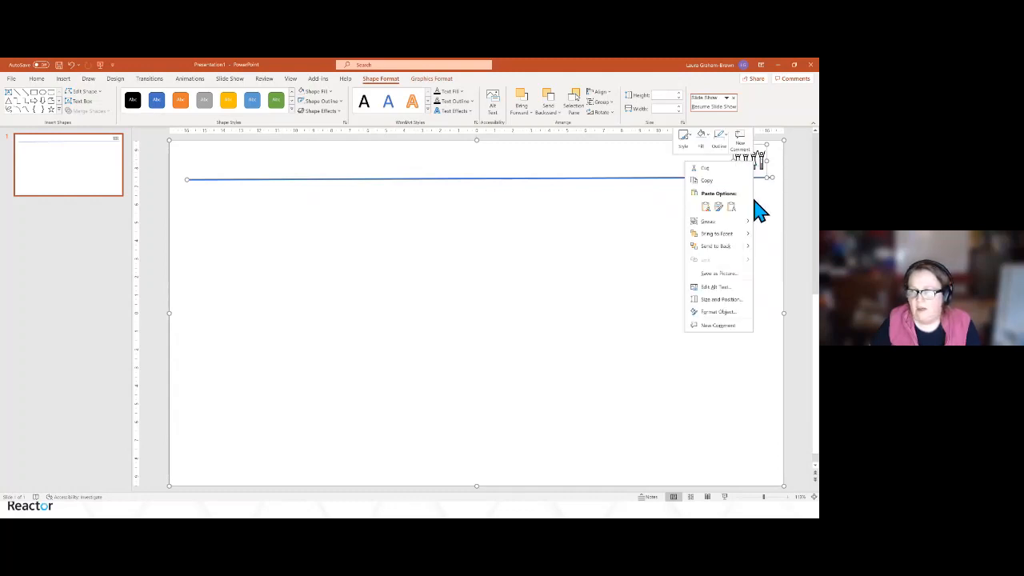
pyautogui.click(711, 273)
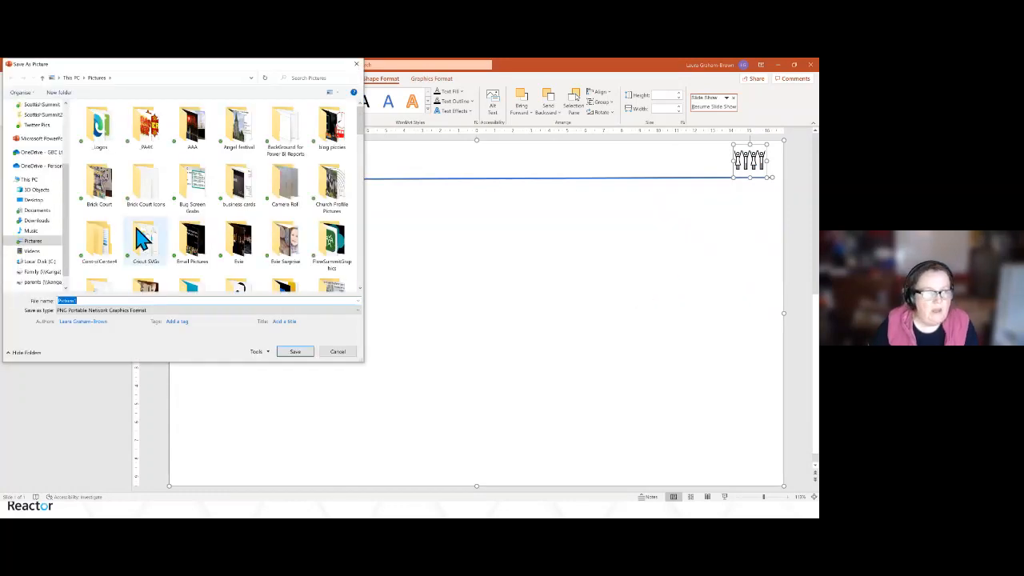
pyautogui.click(34, 153)
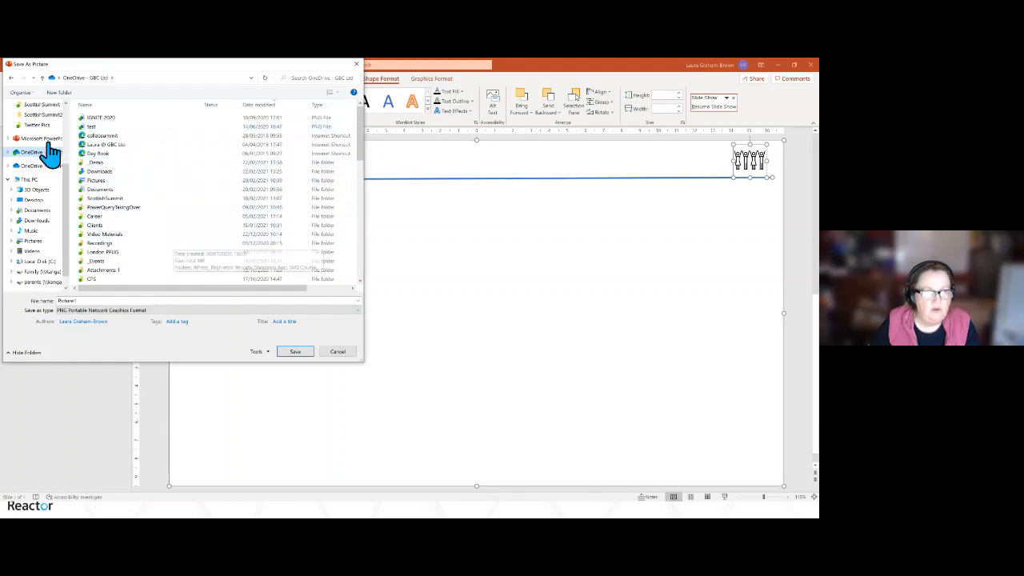
pyautogui.scroll(3, 56, 144)
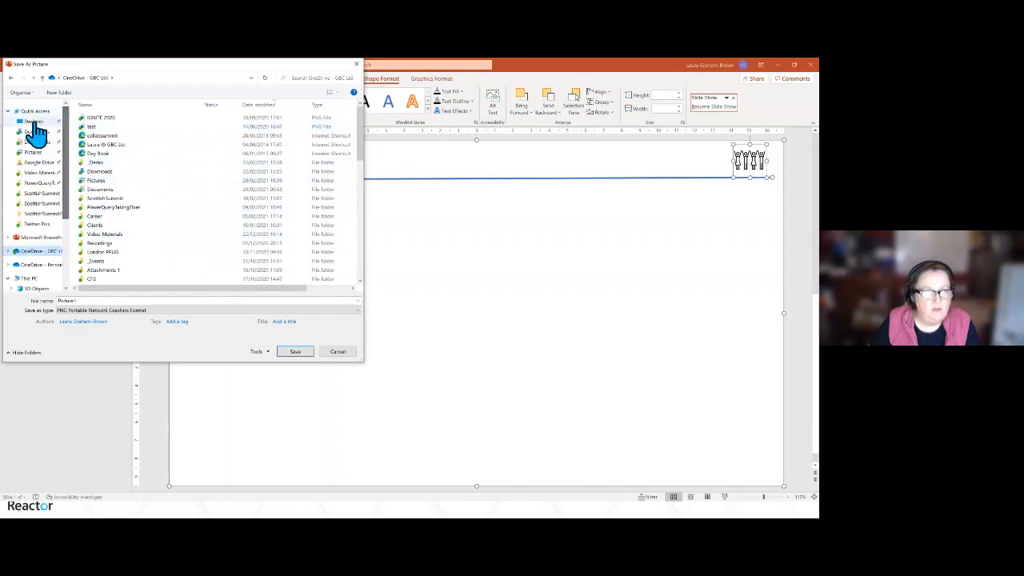
pyautogui.click(34, 122)
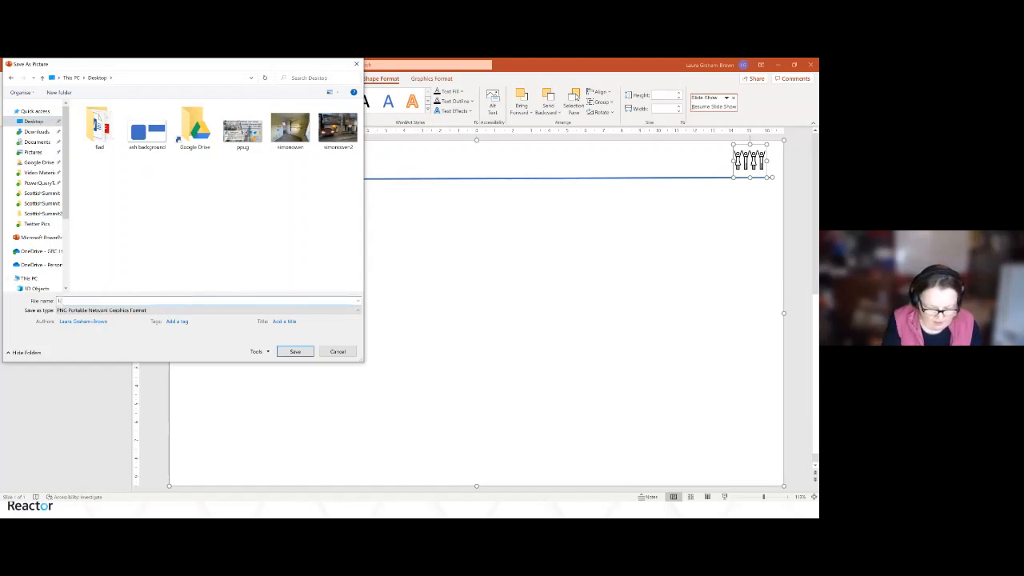
pyautogui.write('Pop')
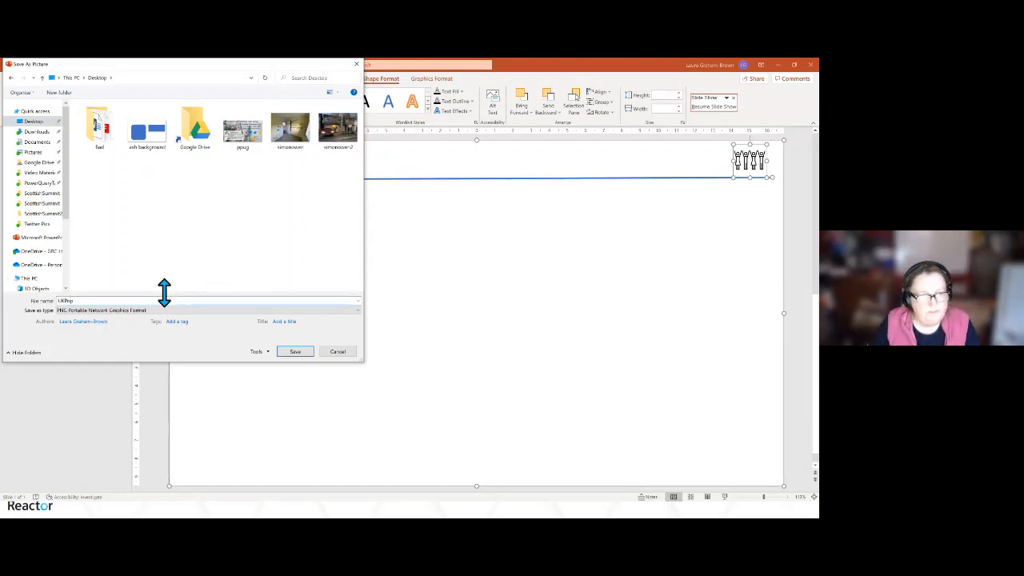
pyautogui.click(285, 353)
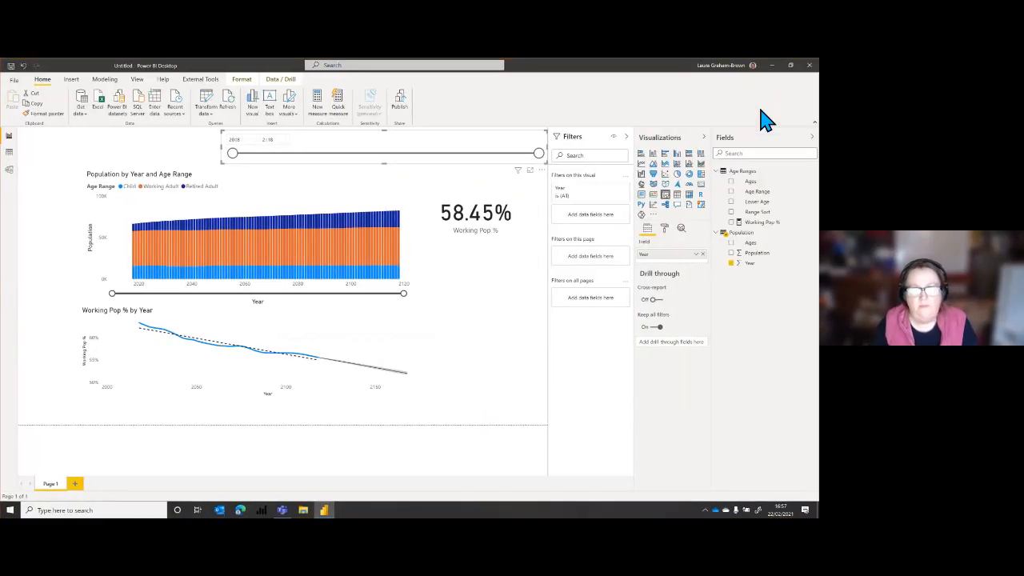
# In the Power BI report, add the UKPop image from the Desktop as the page background.
pyautogui.click(524, 320)
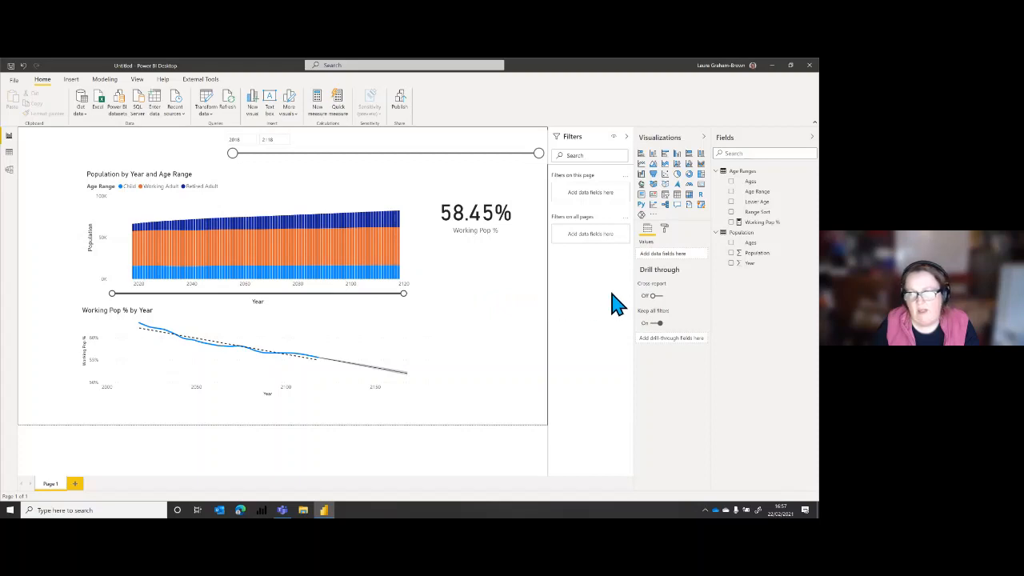
pyautogui.click(665, 231)
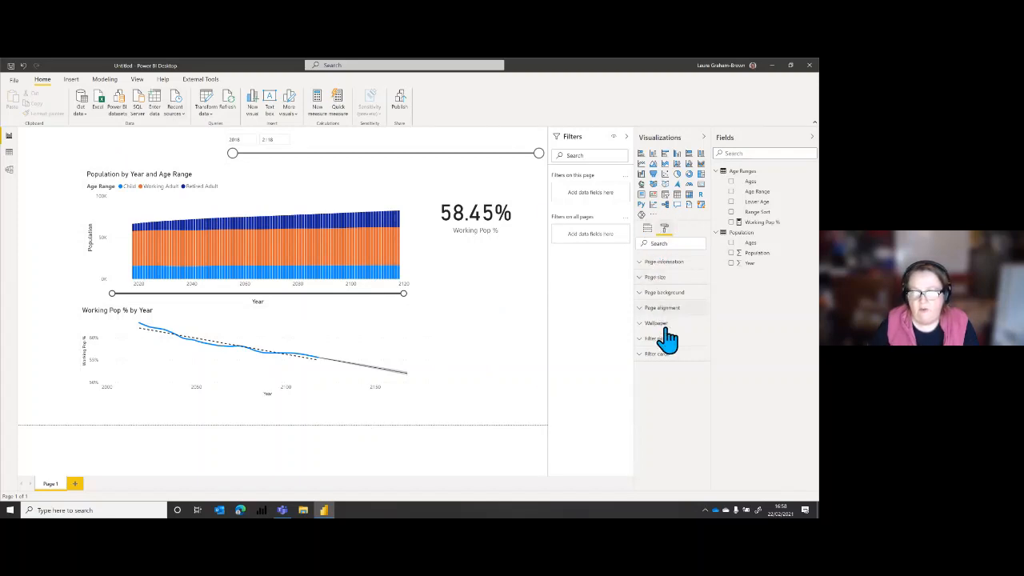
pyautogui.click(644, 296)
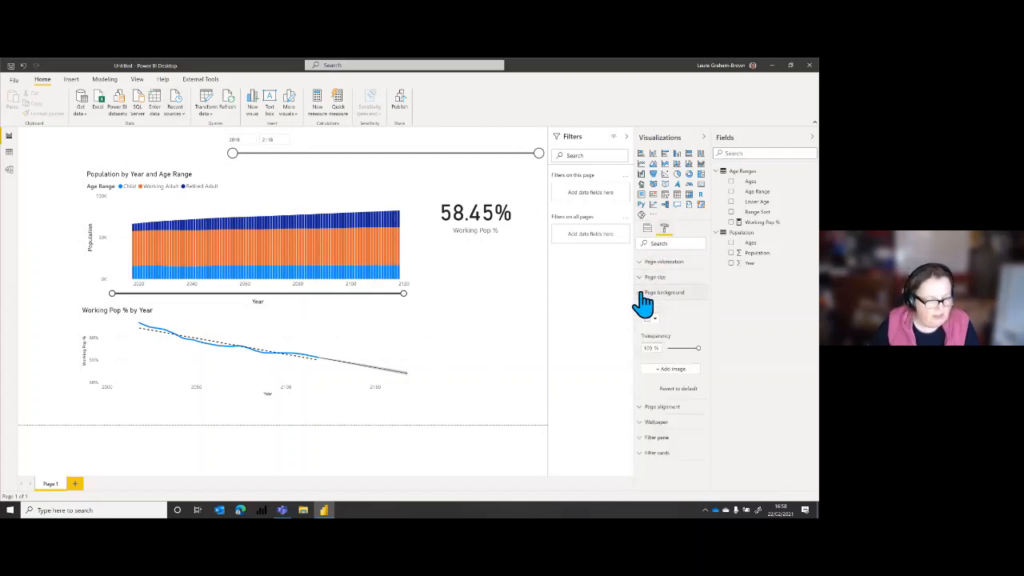
pyautogui.click(677, 371)
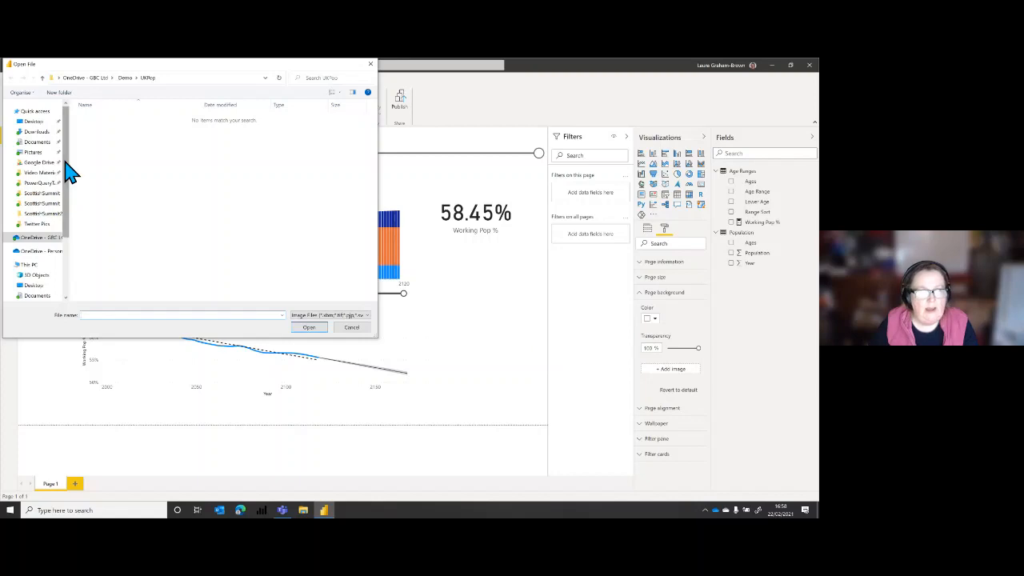
pyautogui.click(35, 123)
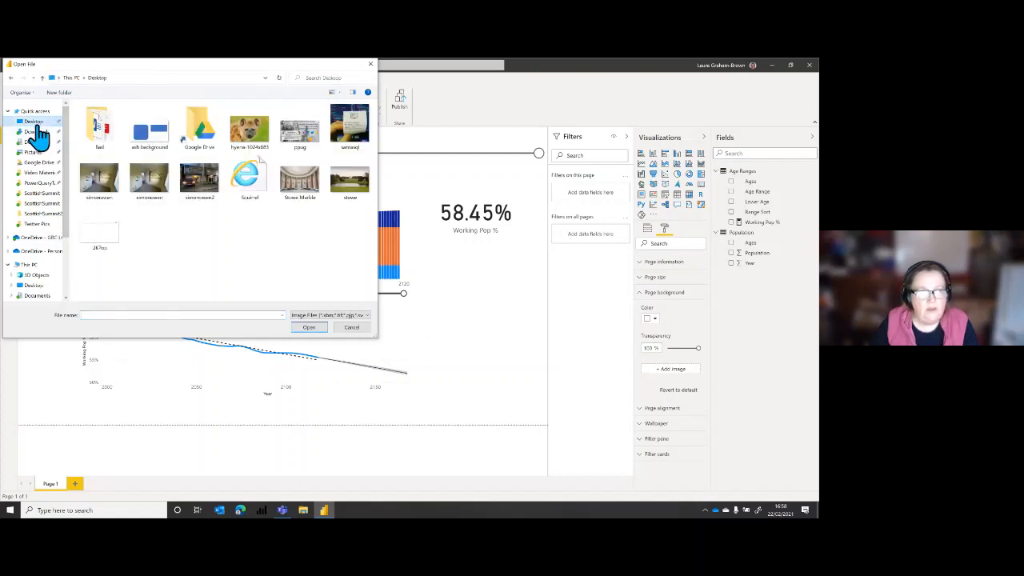
pyautogui.click(101, 233)
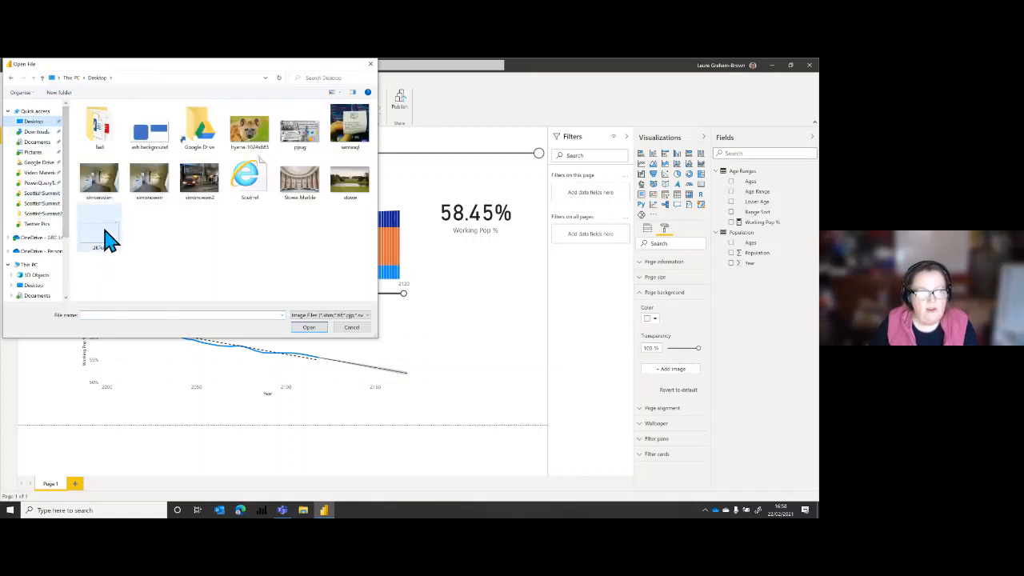
pyautogui.click(311, 328)
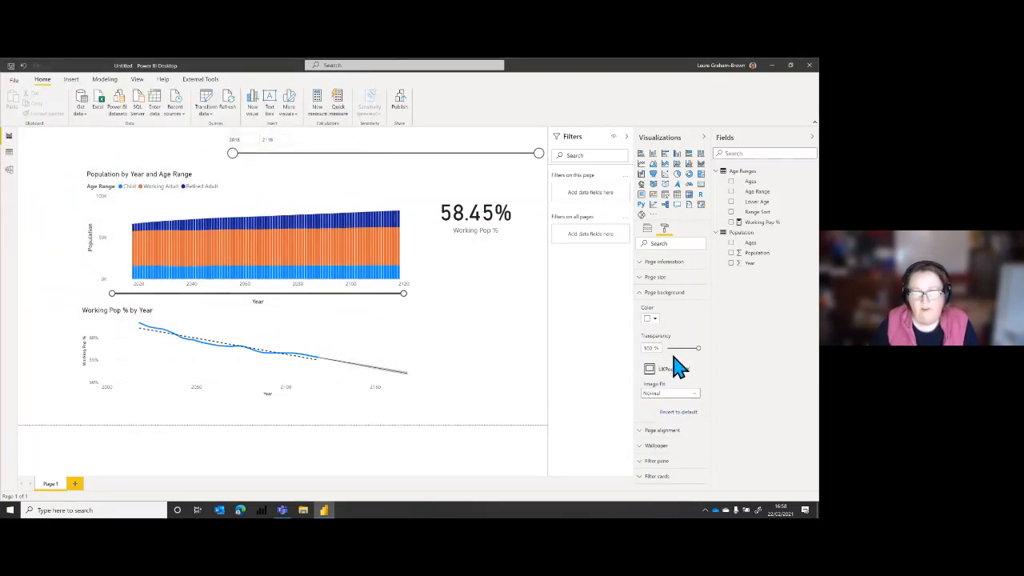
# Set the page background's transparency to 0% and its image fit to Fit.
pyautogui.moveTo(697, 349); pyautogui.dragTo(667, 349)
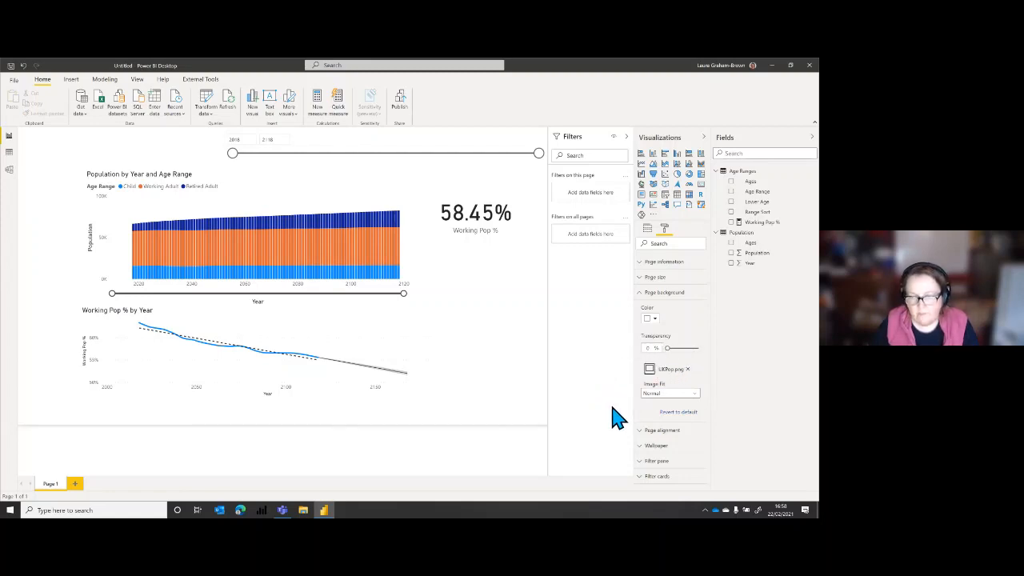
pyautogui.click(670, 395)
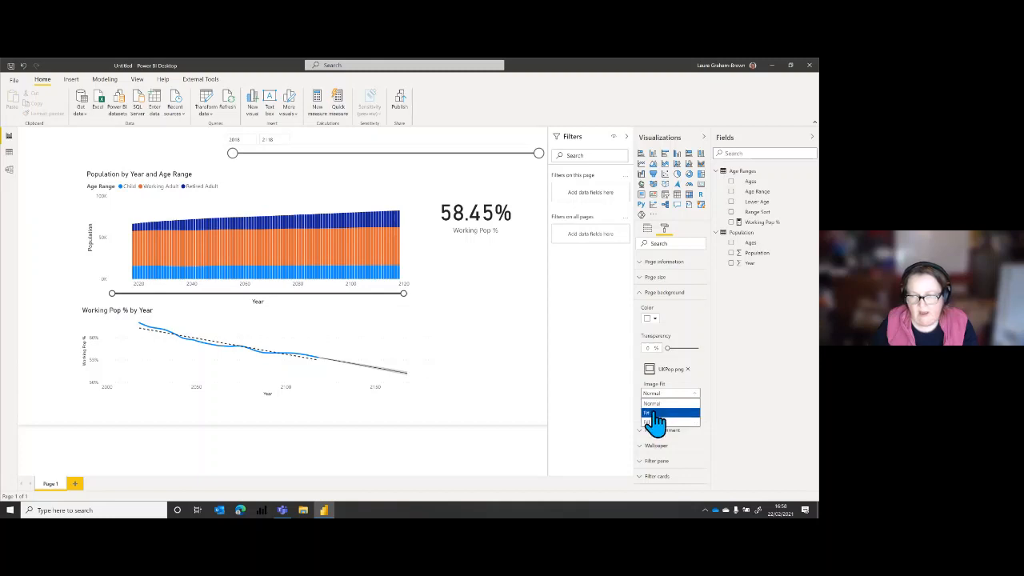
pyautogui.click(656, 412)
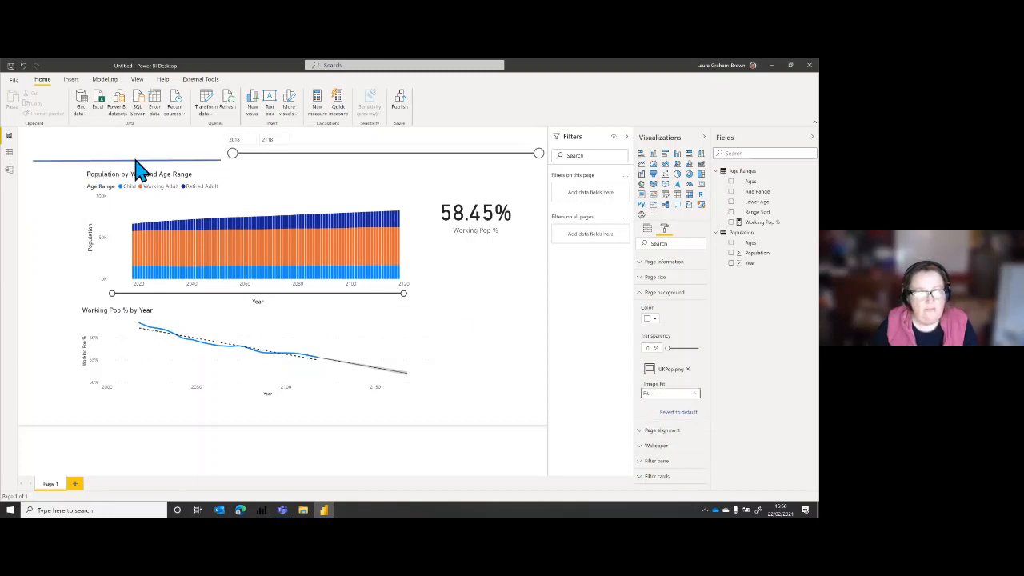
# Turn off the background of the Year slicer.
pyautogui.click(284, 170)
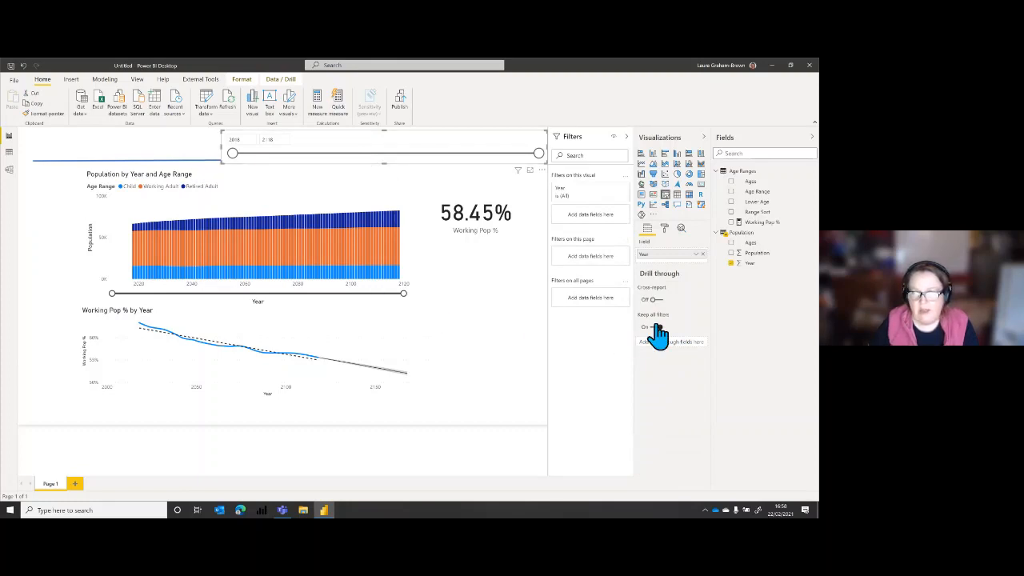
pyautogui.click(666, 230)
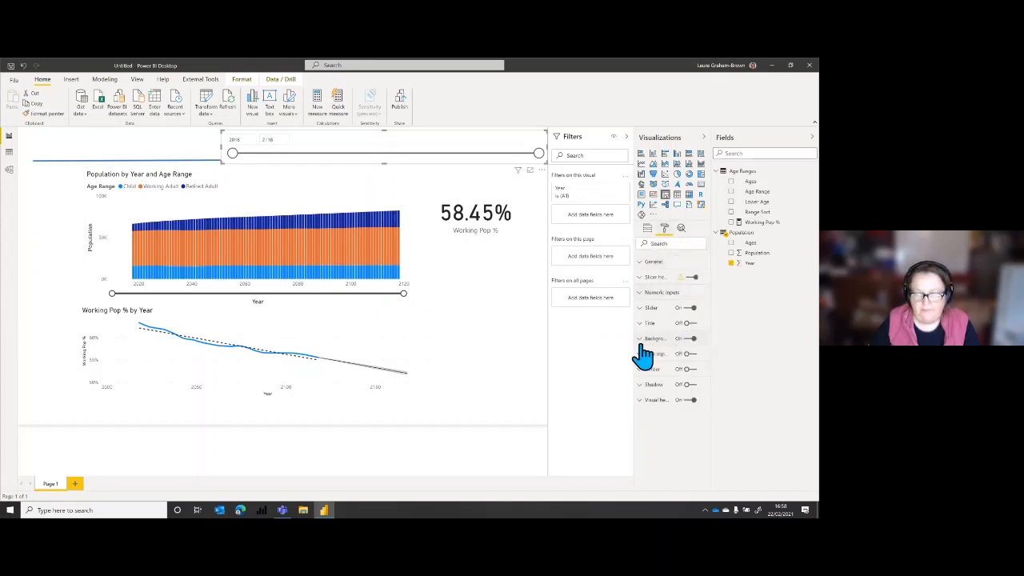
pyautogui.click(686, 339)
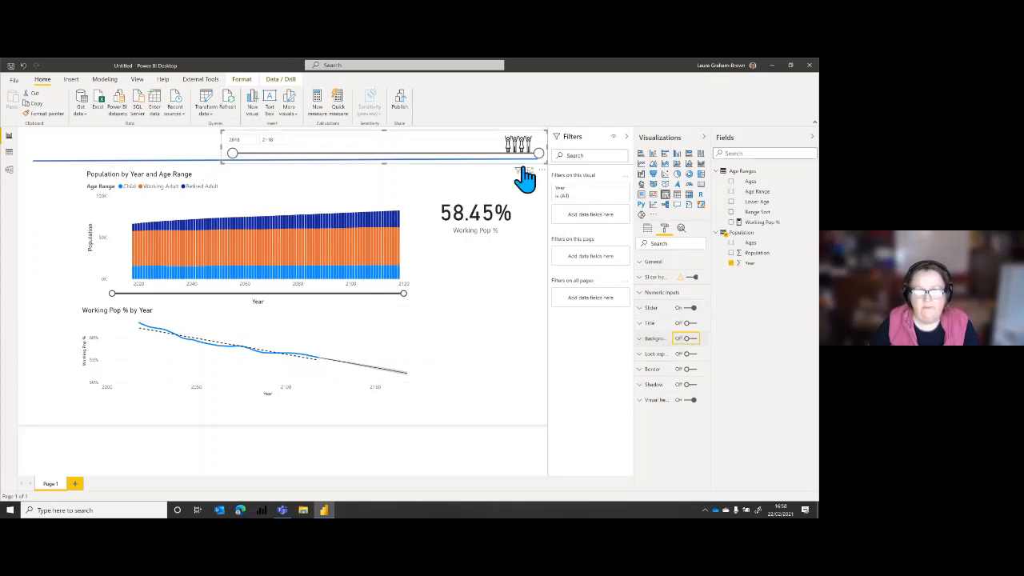
# Collapse the Filters pane and narrow the Year slicer so it clears the people icon.
pyautogui.moveTo(547, 148)
pyautogui.mouseDown()
pyautogui.moveTo(514, 155)
pyautogui.moveTo(475, 147)
pyautogui.moveTo(537, 152)
pyautogui.mouseUp()
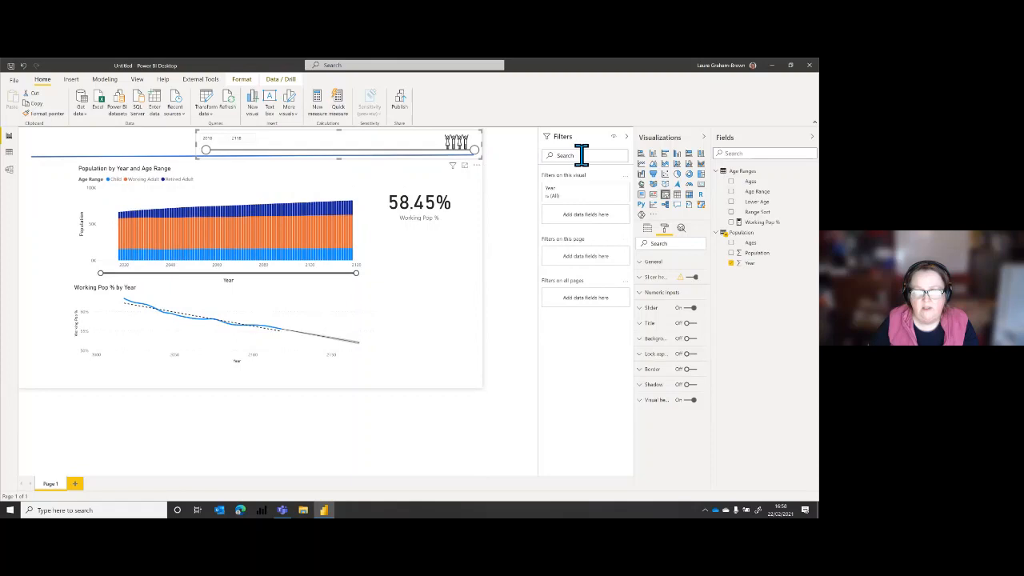
pyautogui.click(625, 139)
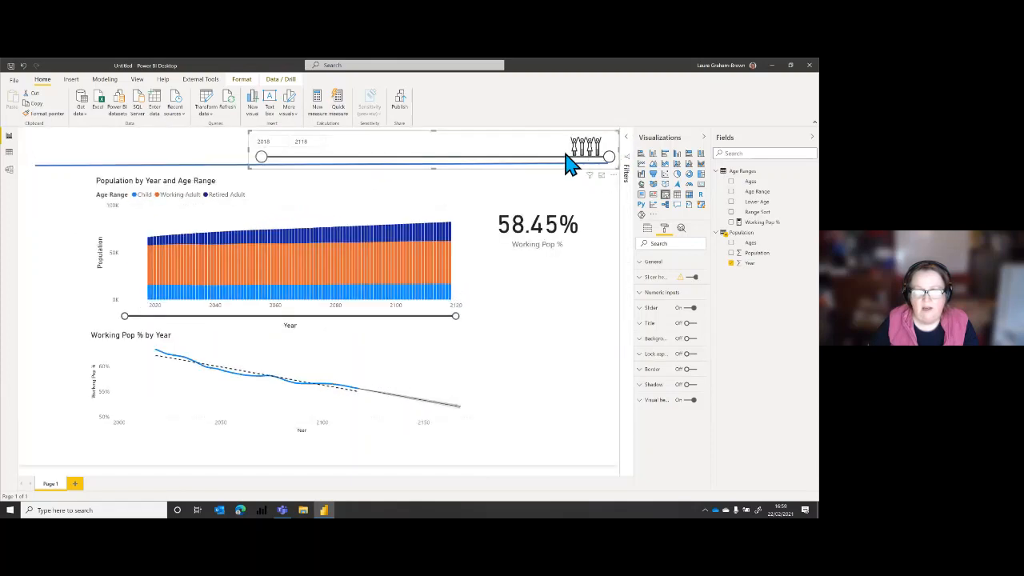
pyautogui.moveTo(618, 149); pyautogui.dragTo(529, 162)
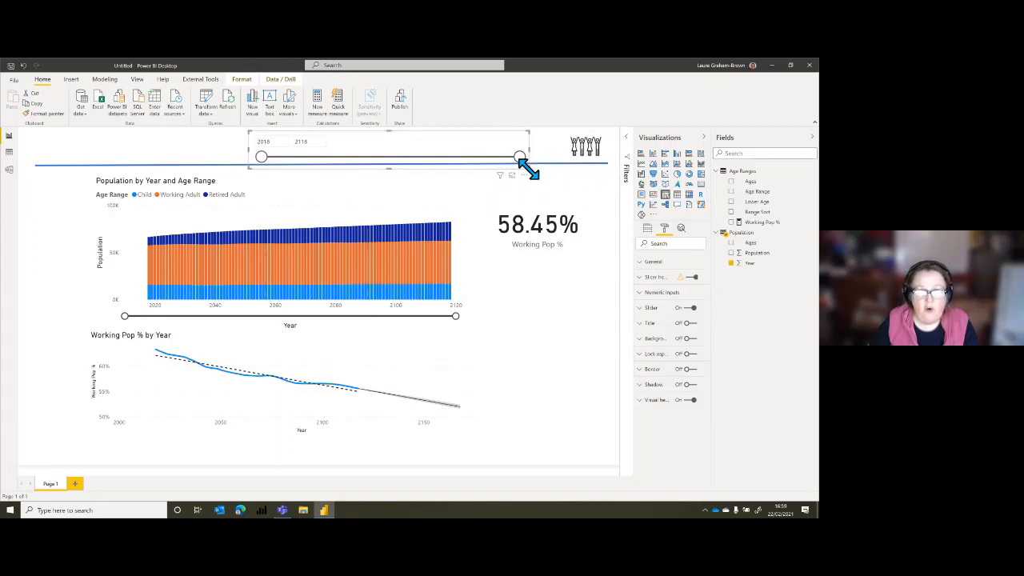
pyautogui.moveTo(527, 167); pyautogui.dragTo(516, 175)
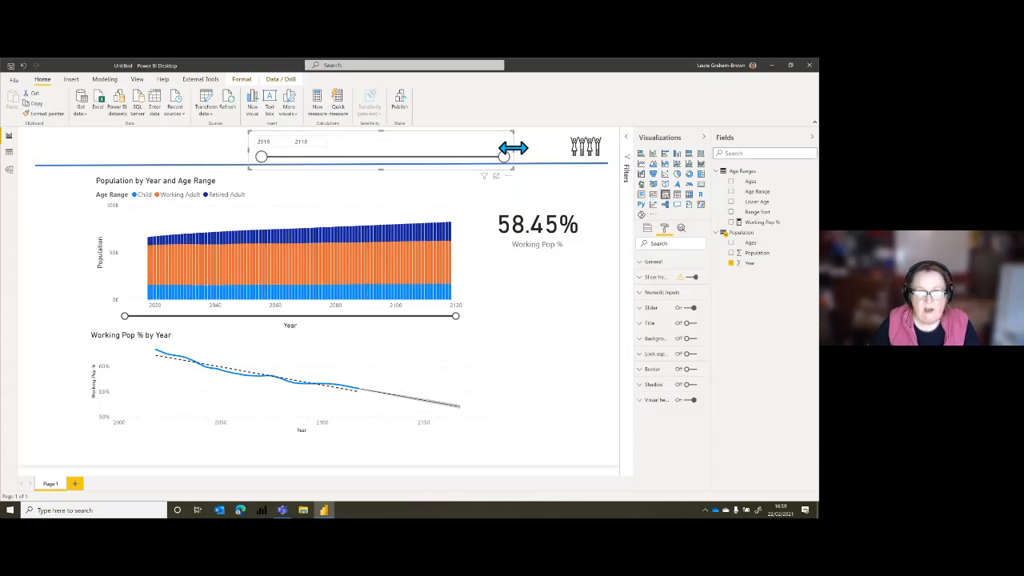
# Shrink the Year slicer and place it beside the stacked population chart, below the line, with the Working Pop % card directly beneath it.
pyautogui.moveTo(513, 148); pyautogui.dragTo(587, 184)
pyautogui.click(584, 255)
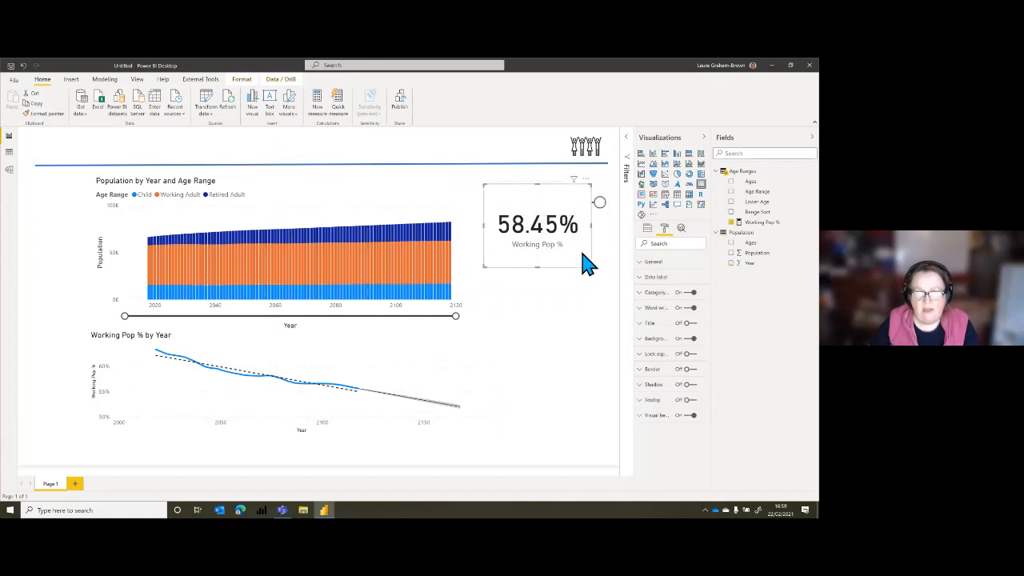
pyautogui.moveTo(578, 268); pyautogui.dragTo(582, 313)
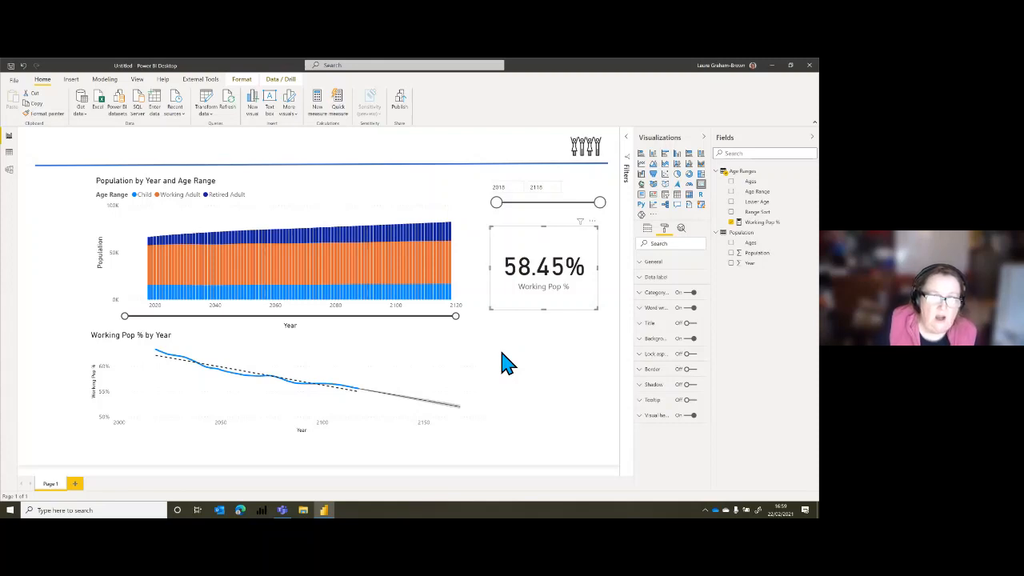
# Insert a text box on the report page with the text "UK Population Predictions".
pyautogui.click(270, 103)
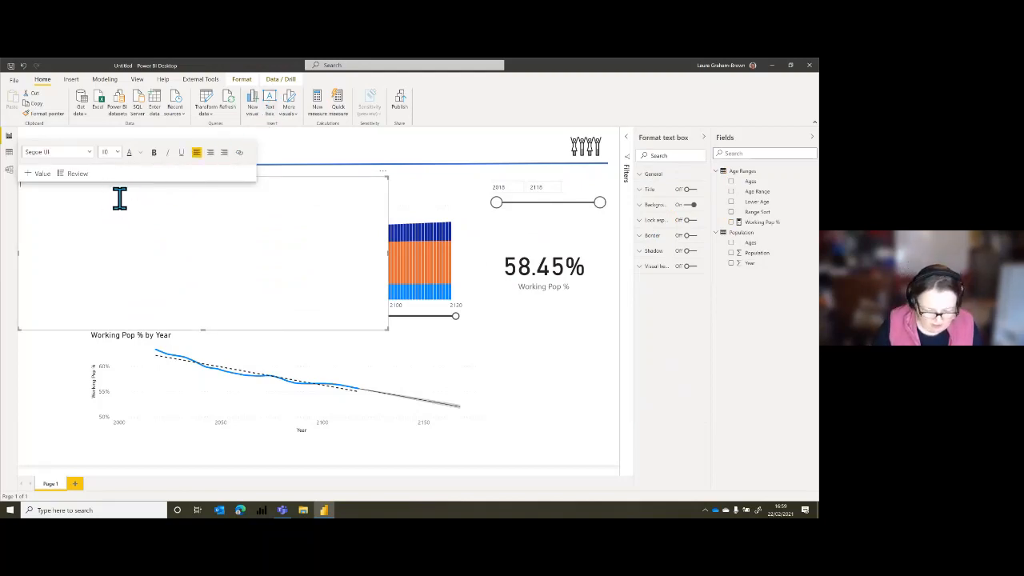
pyautogui.write('UK Population Predictions')
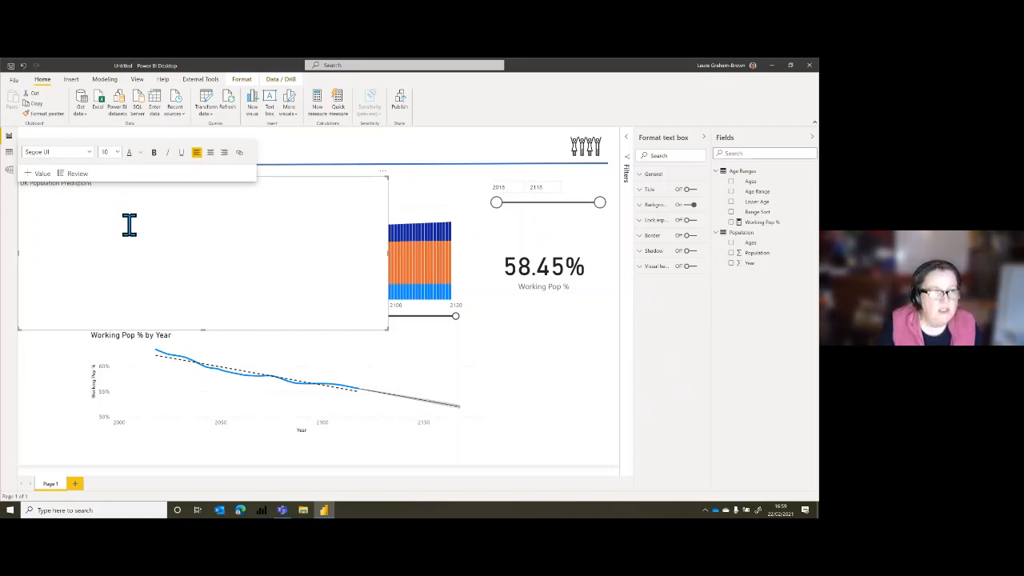
# Set the font size of the "UK Population Predictions" title text to 36.
pyautogui.click(154, 142)
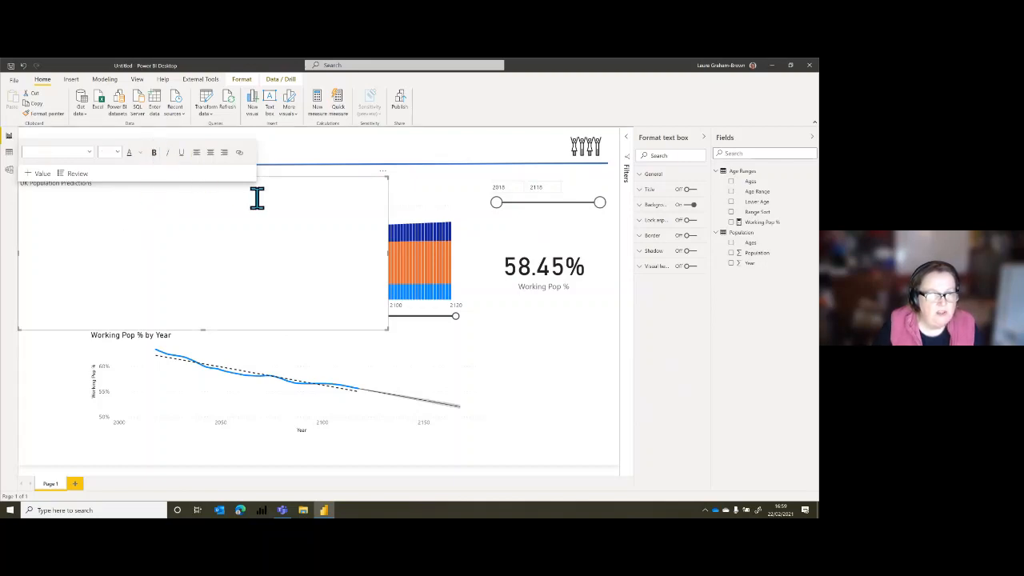
pyautogui.click(136, 217)
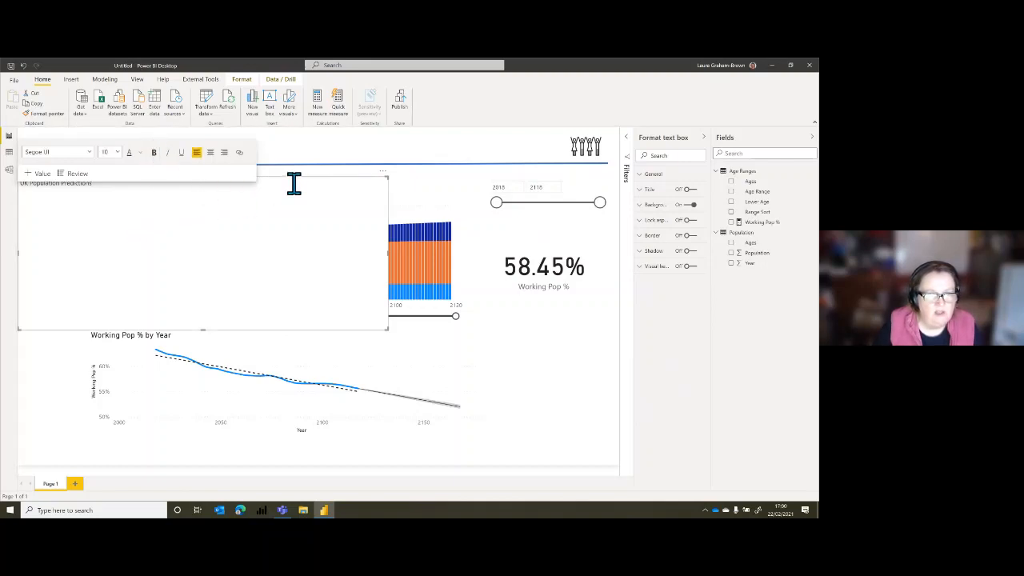
pyautogui.press('Escape')
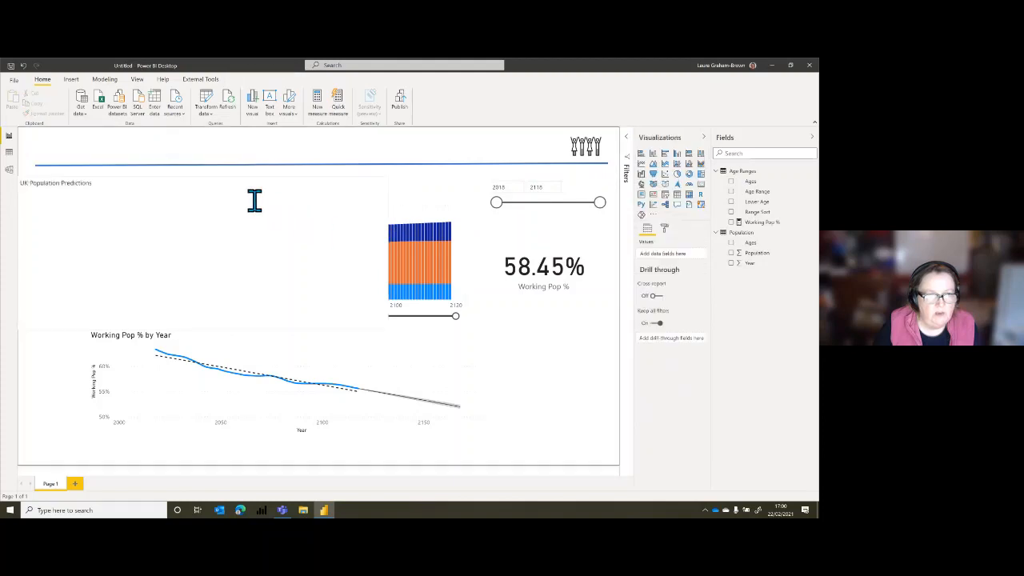
pyautogui.click(99, 184)
pyautogui.moveTo(99, 183); pyautogui.dragTo(23, 189)
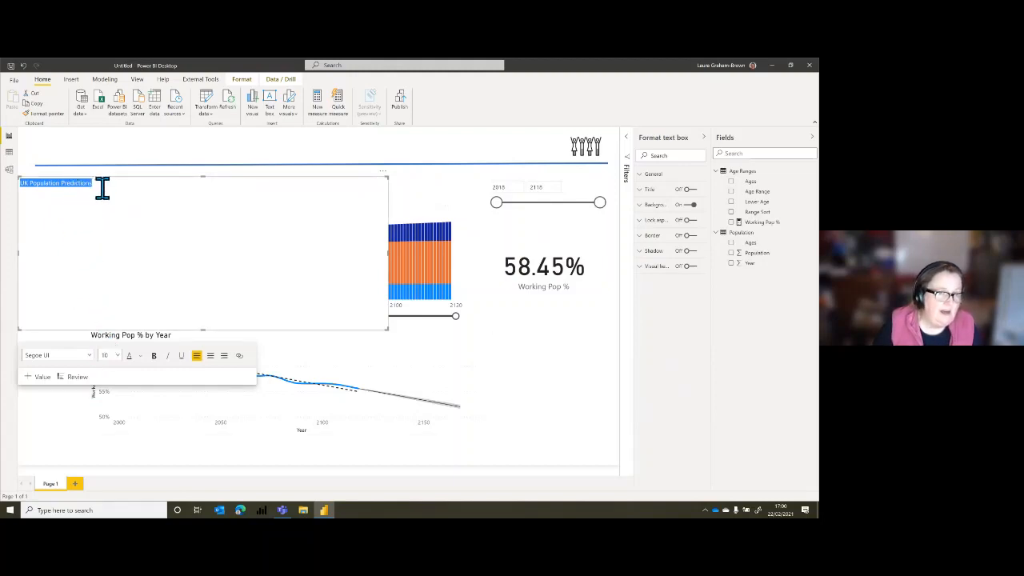
pyautogui.click(118, 356)
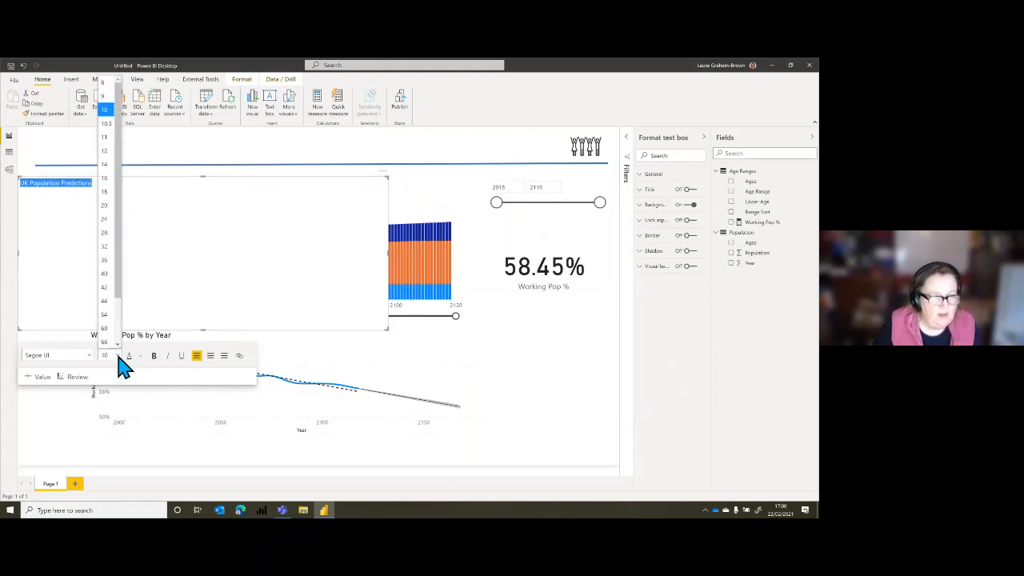
pyautogui.click(105, 260)
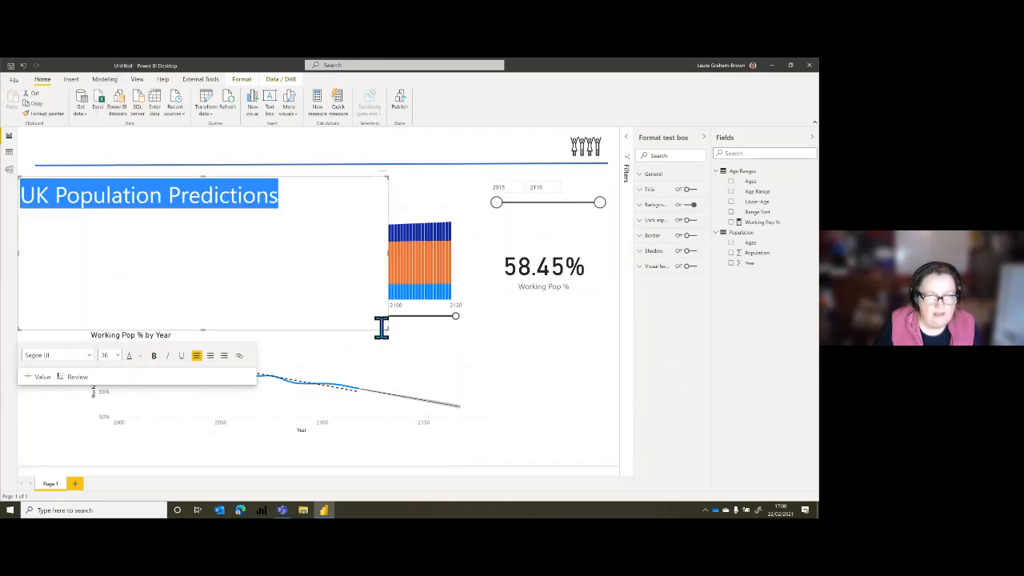
# Shrink the title text box to fit its text, turn off its background, and place it above the blue line.
pyautogui.moveTo(385, 328); pyautogui.dragTo(312, 225)
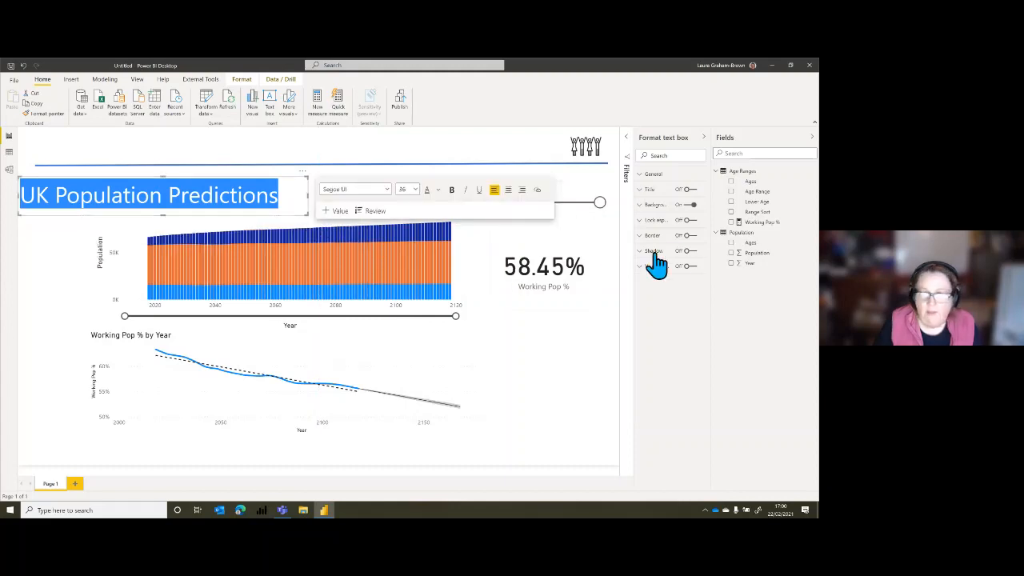
pyautogui.click(688, 206)
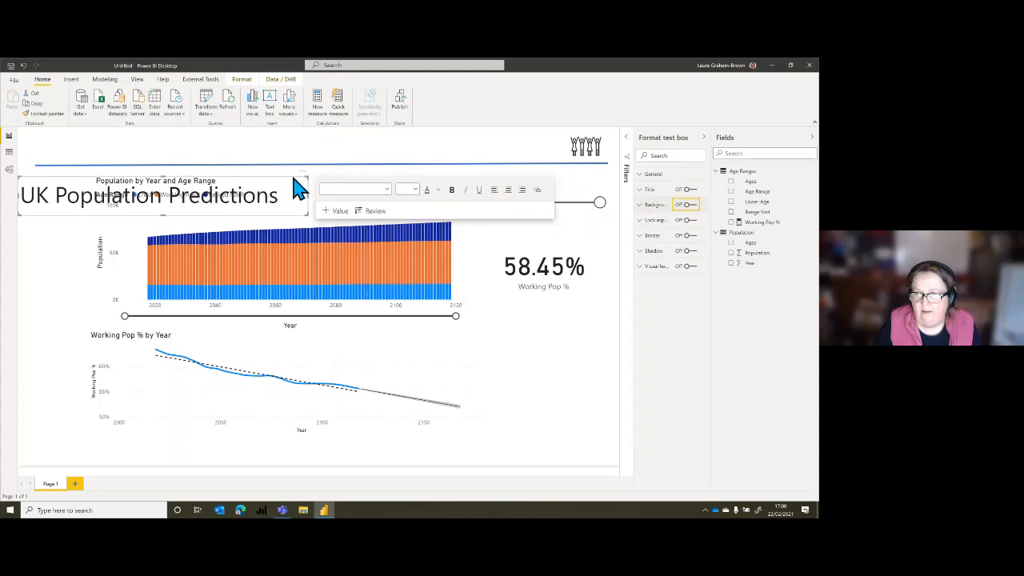
pyautogui.moveTo(302, 172); pyautogui.dragTo(312, 143)
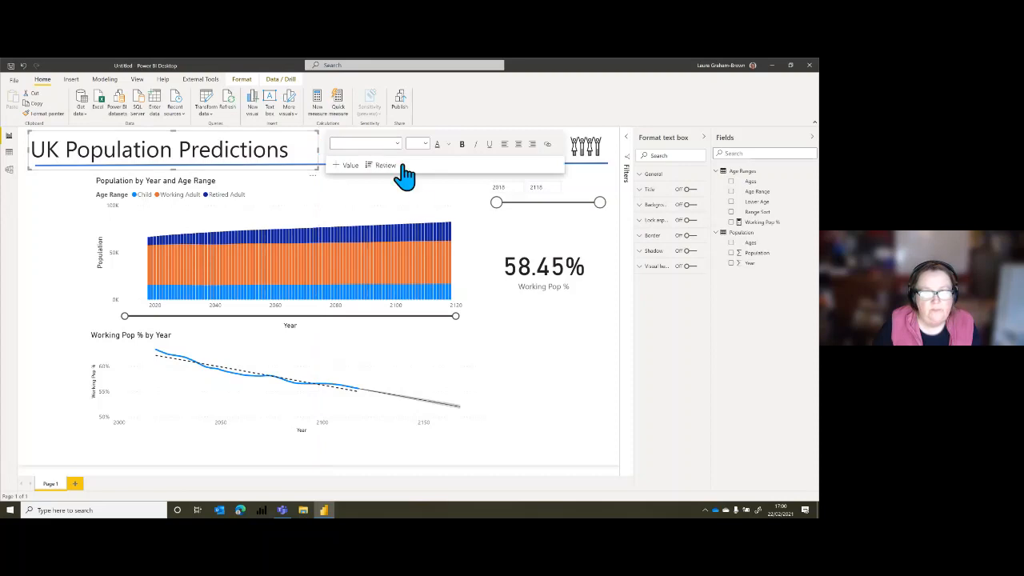
pyautogui.click(544, 424)
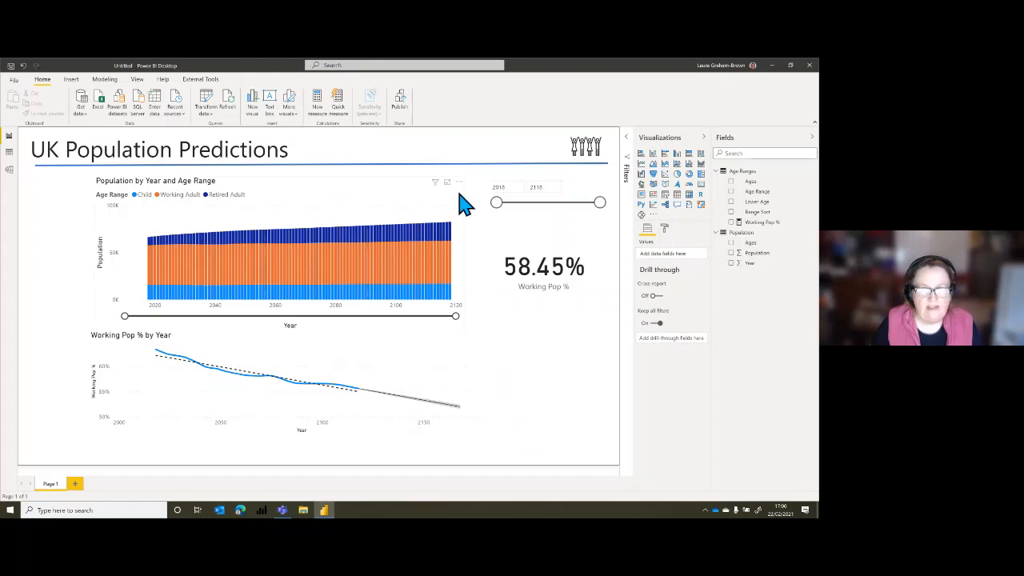
# Move the stacked population chart and the Working Pop % line chart toward the page's left side, aligning their left edges.
pyautogui.moveTo(464, 204); pyautogui.dragTo(428, 199)
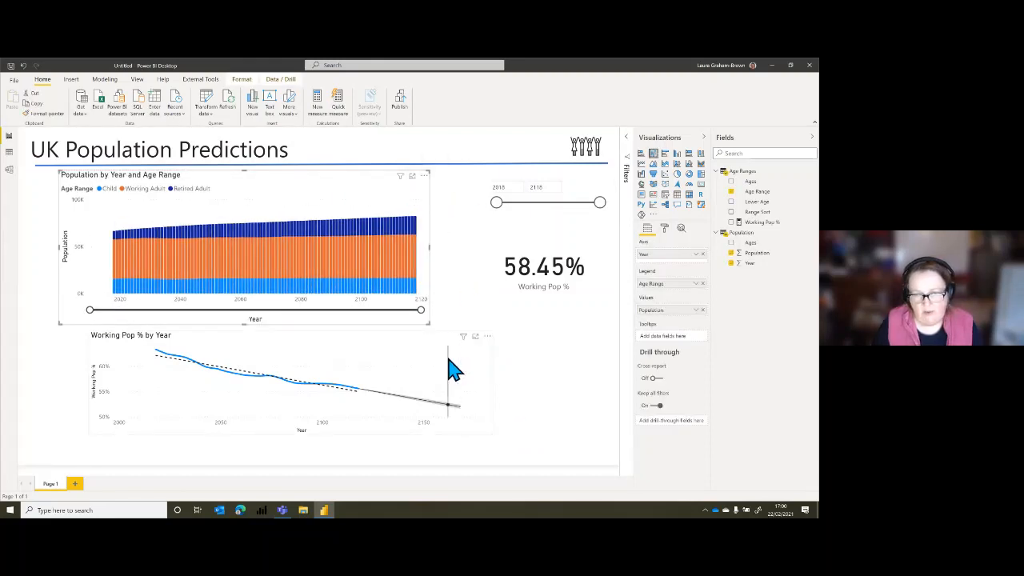
pyautogui.moveTo(446, 349); pyautogui.dragTo(415, 352)
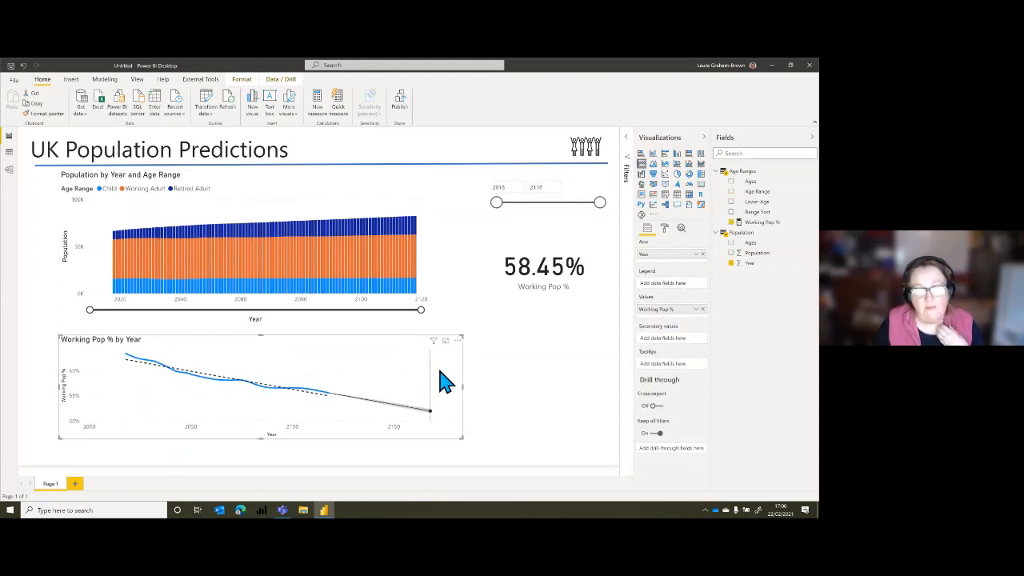
# Apply the built-in report theme with teal, dark grey and coral data colours, and look over the other theme options.
pyautogui.click(138, 79)
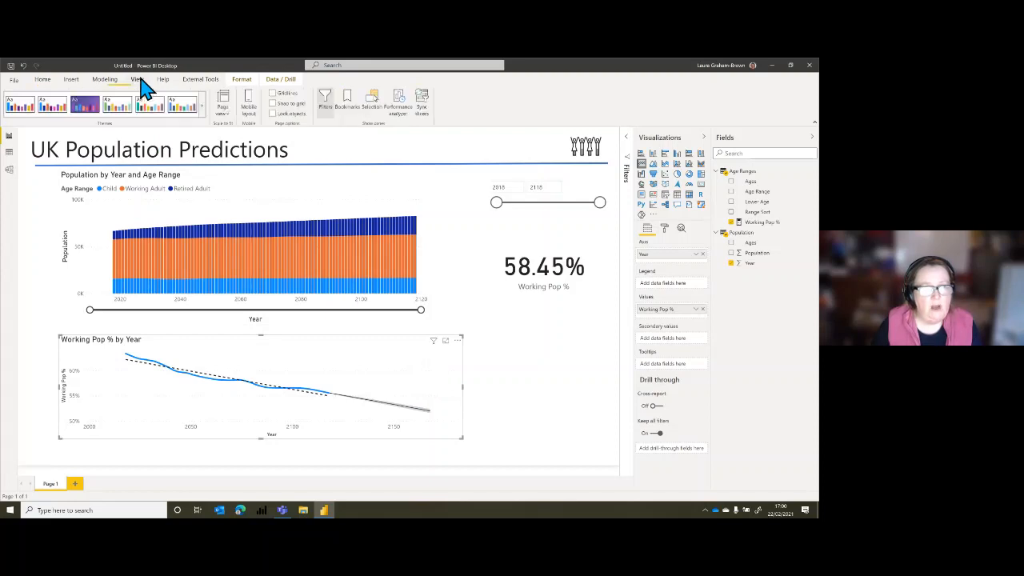
pyautogui.click(203, 107)
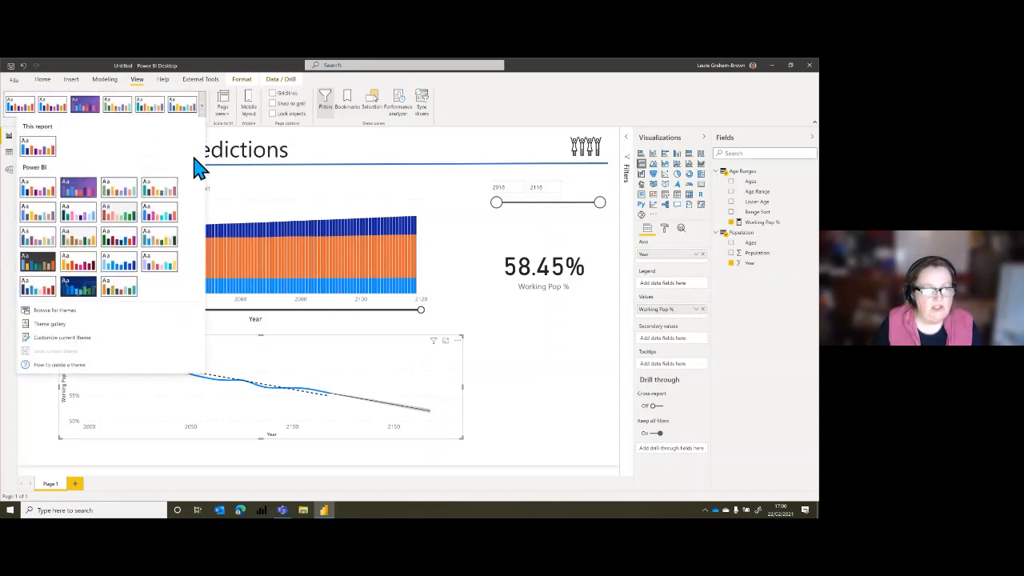
pyautogui.click(167, 199)
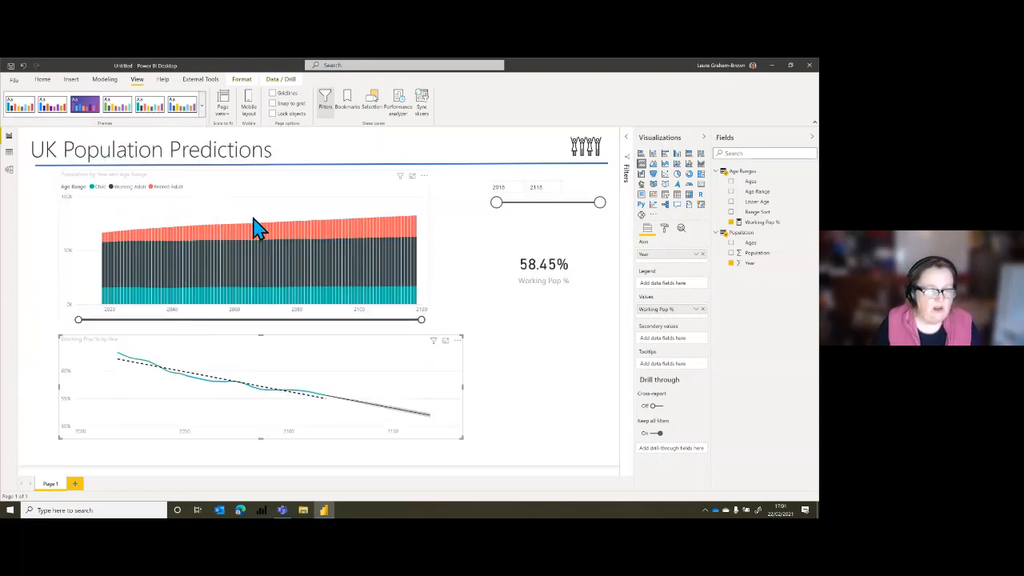
pyautogui.click(203, 111)
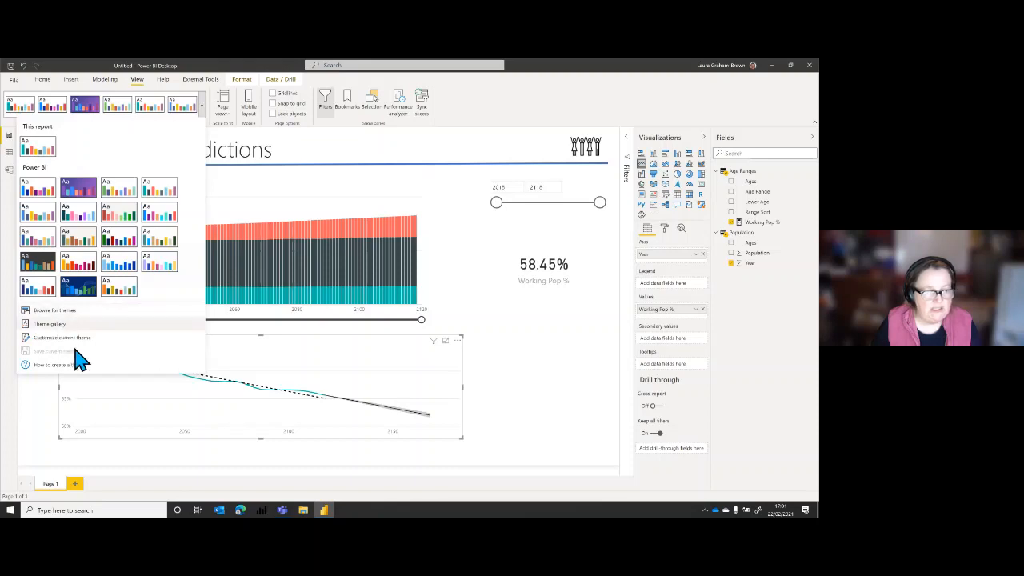
pyautogui.click(562, 388)
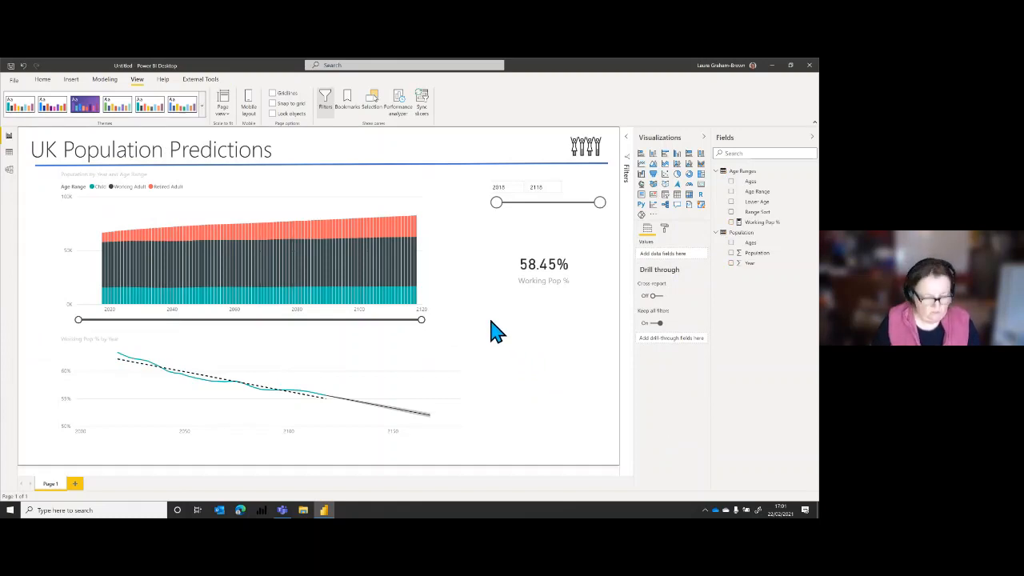
# Start publishing to Power BI and save the report file as "UK Pop Report".
pyautogui.click(16, 80)
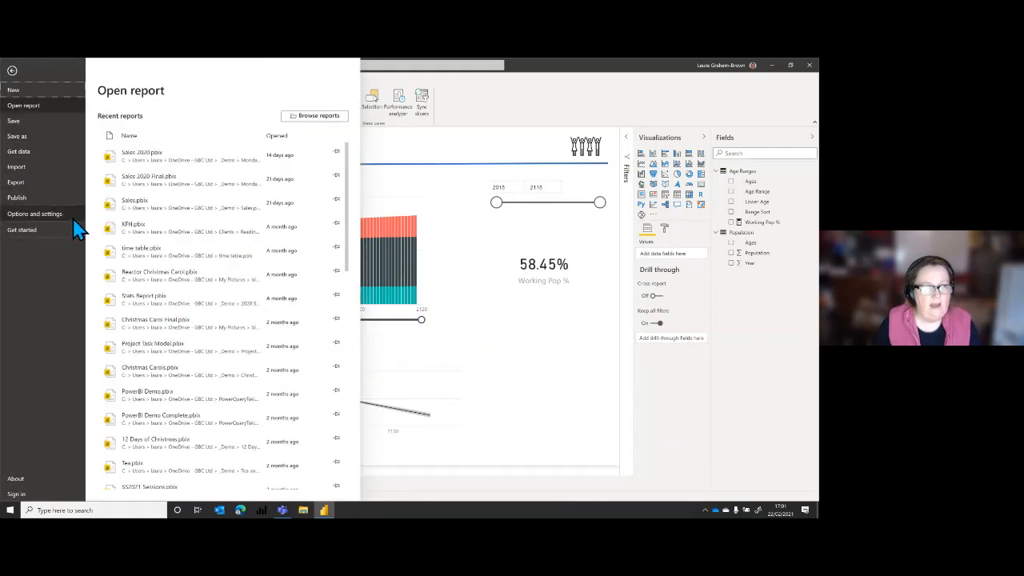
pyautogui.click(27, 194)
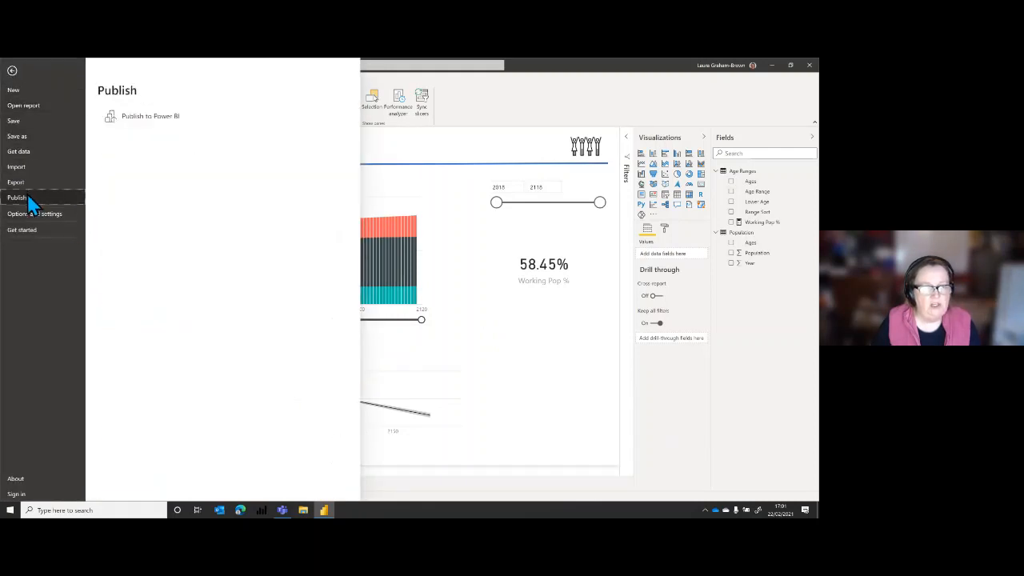
pyautogui.click(158, 118)
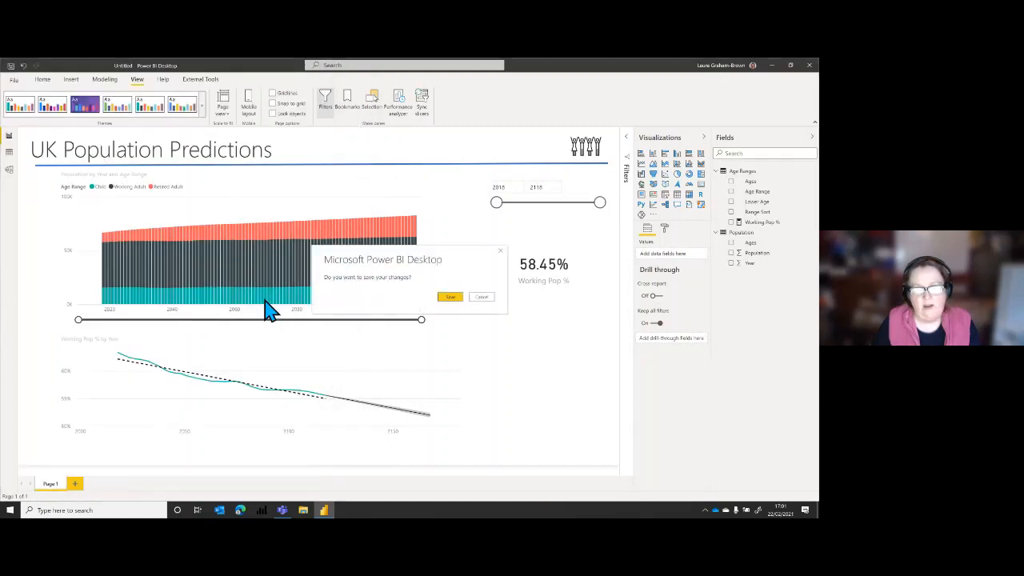
pyautogui.click(451, 297)
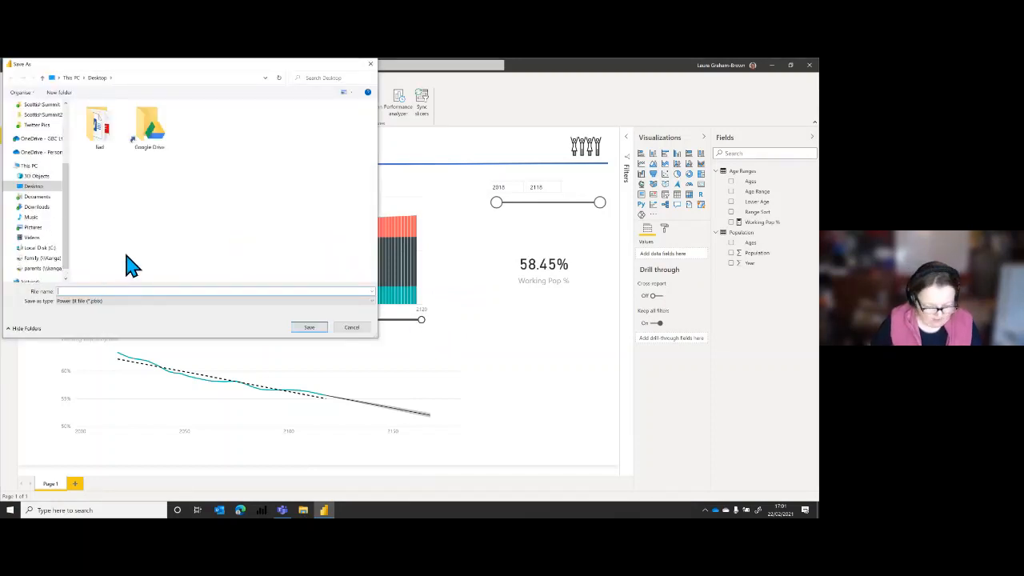
pyautogui.write('UK Pop')
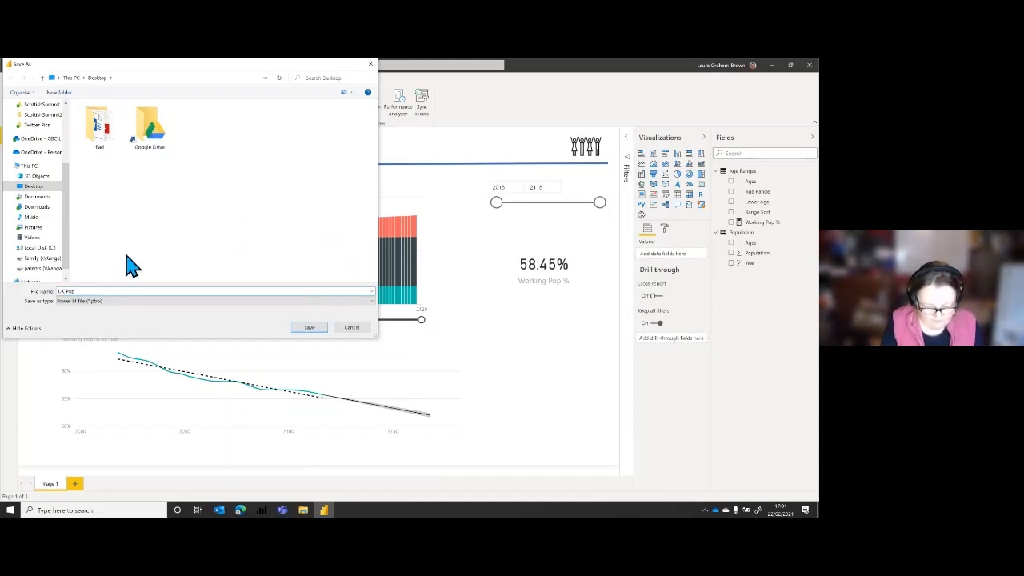
pyautogui.write('ort')
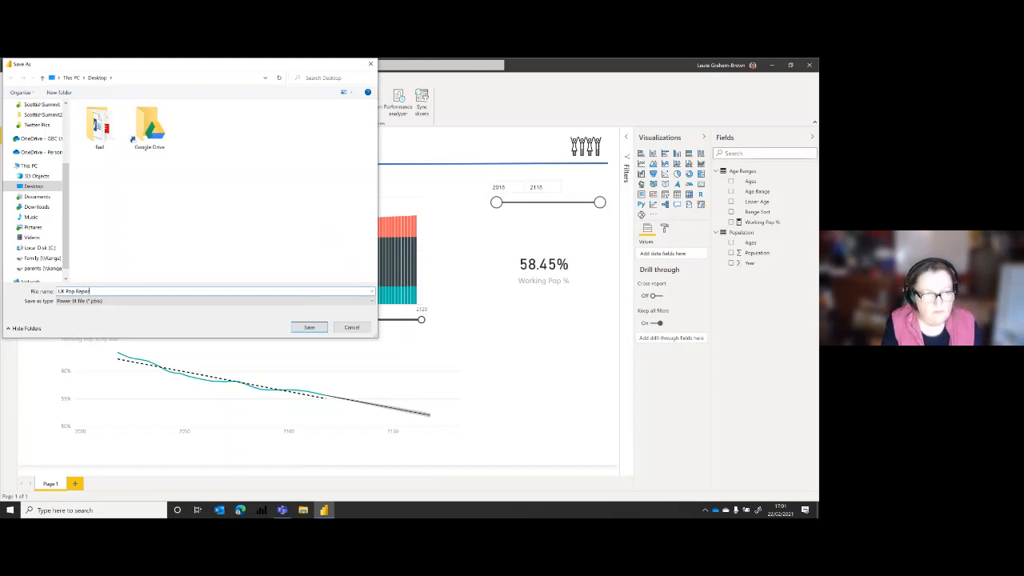
pyautogui.click(311, 330)
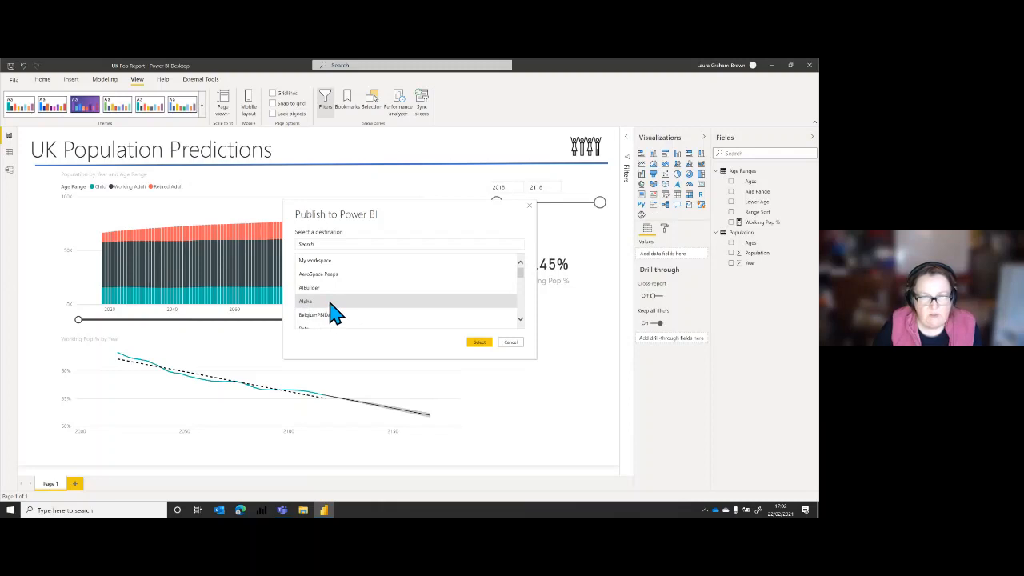
# Publish the report to the Alpha workspace and open it in the Power BI service.
pyautogui.click(481, 342)
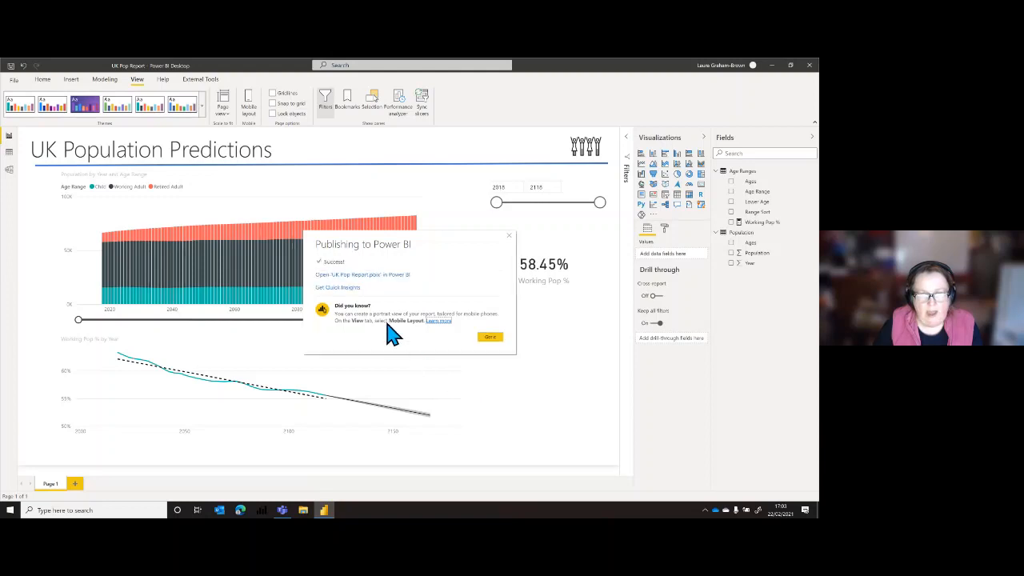
pyautogui.click(347, 275)
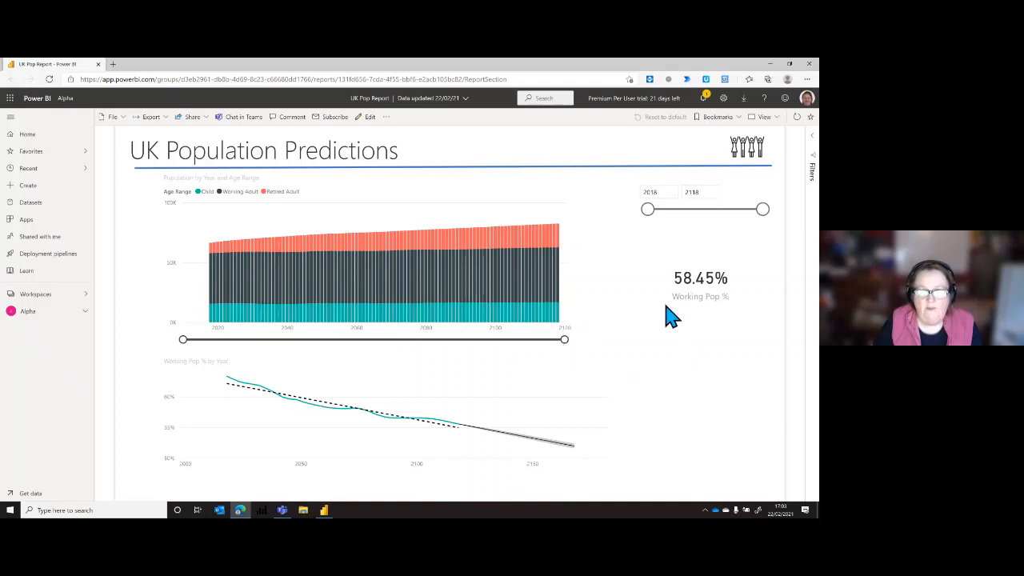
# Test the published report's Year slicer with the ranges 2067–2118, 2110–2118 and 2018–2031, and return it to the full range.
pyautogui.moveTo(646, 210); pyautogui.dragTo(704, 212)
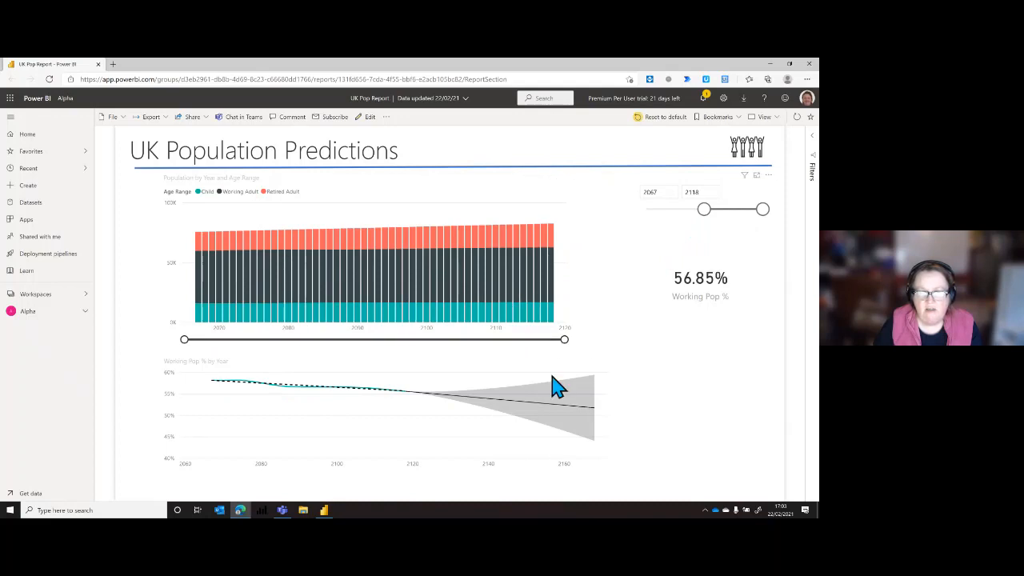
pyautogui.moveTo(705, 209); pyautogui.dragTo(752, 211)
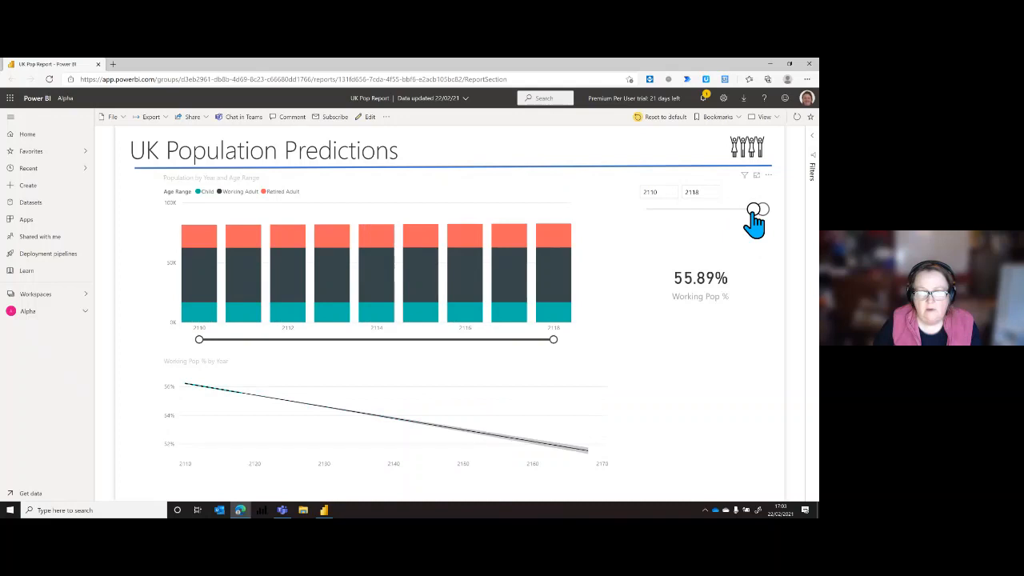
pyautogui.moveTo(754, 212); pyautogui.dragTo(628, 223)
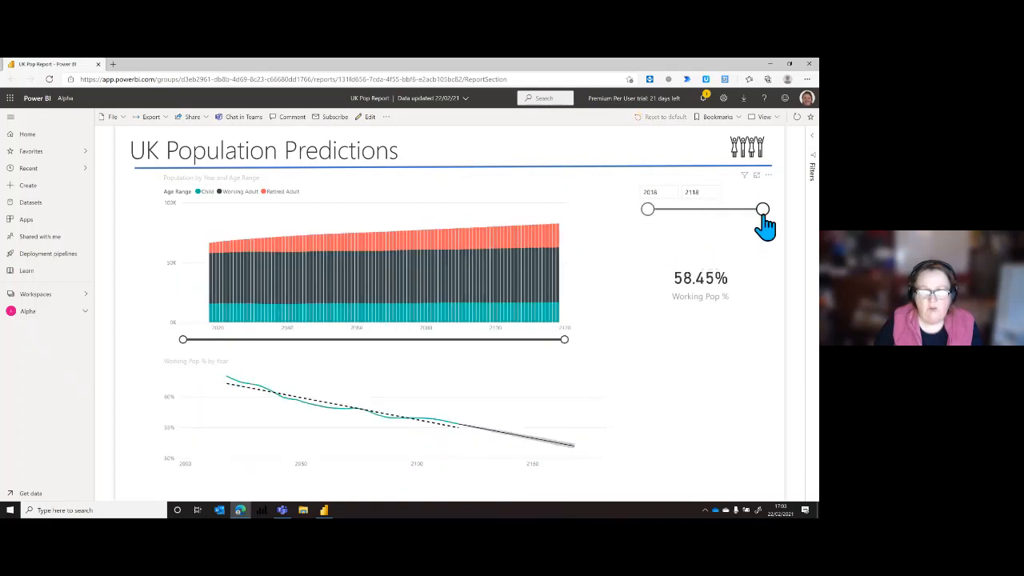
pyautogui.moveTo(762, 215); pyautogui.dragTo(661, 240)
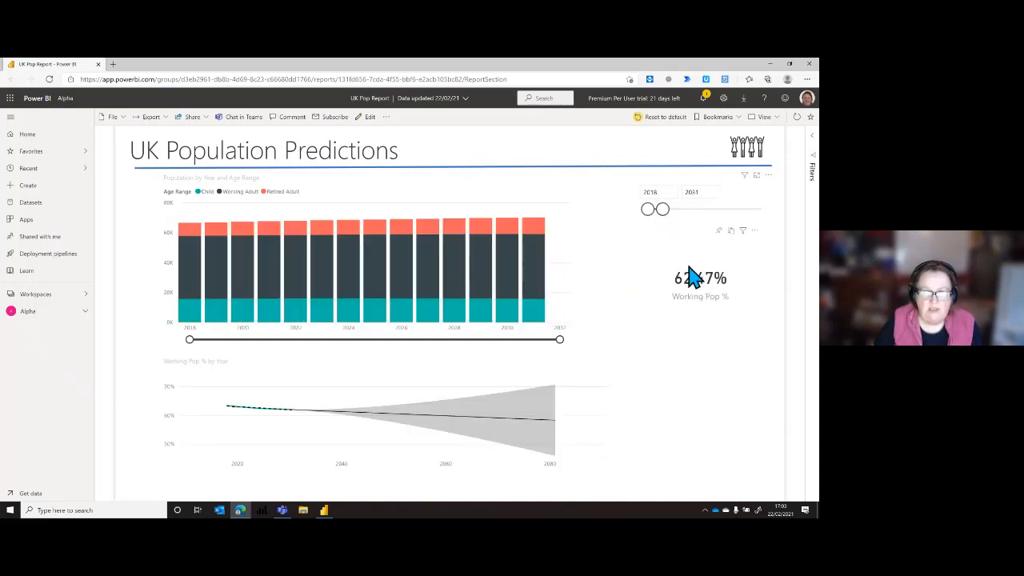
pyautogui.moveTo(662, 209); pyautogui.dragTo(803, 219)
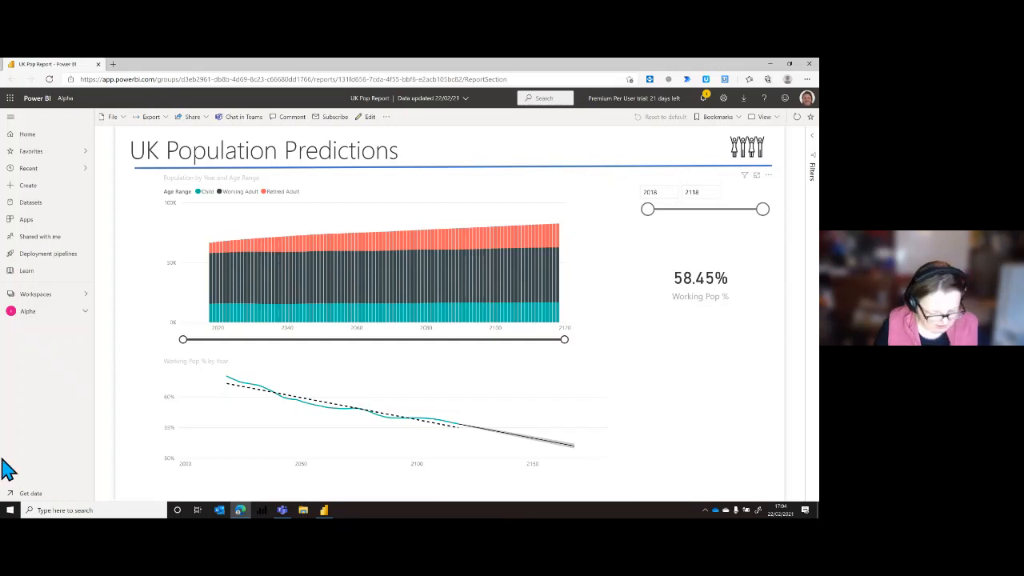
# Switch to the running PowerPoint slide show, minimizing the Presentation1 window, and advance to the Resources slide.
pyautogui.hotkey('alt', 'Tab')
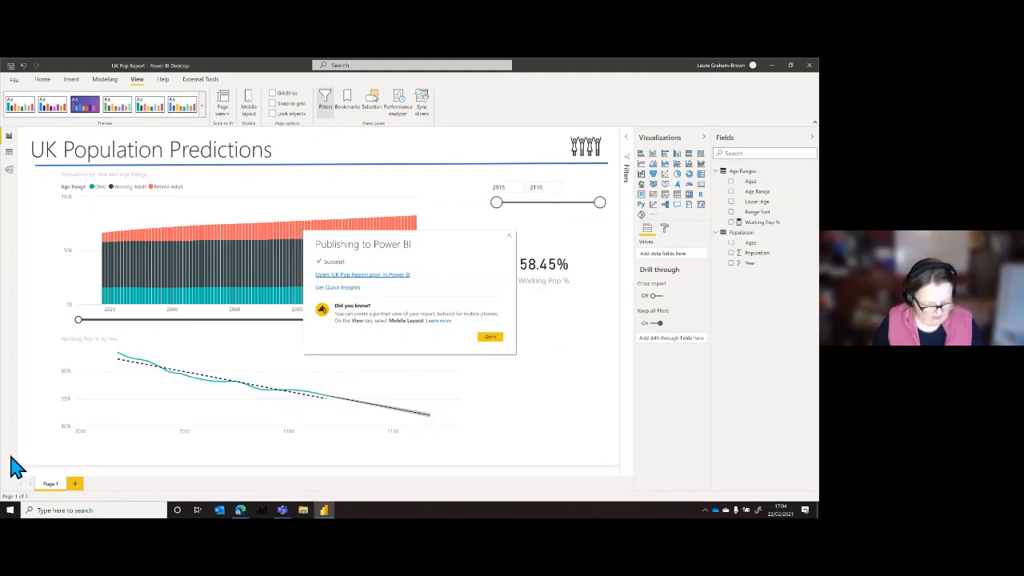
pyautogui.press('ctrl+super+Left')
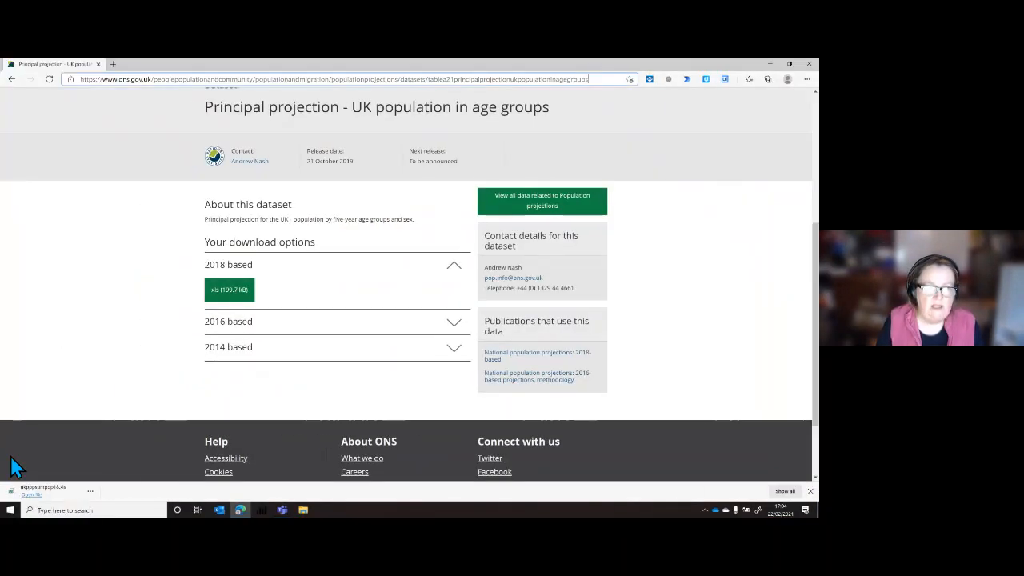
pyautogui.press('ctrl+super+Left')
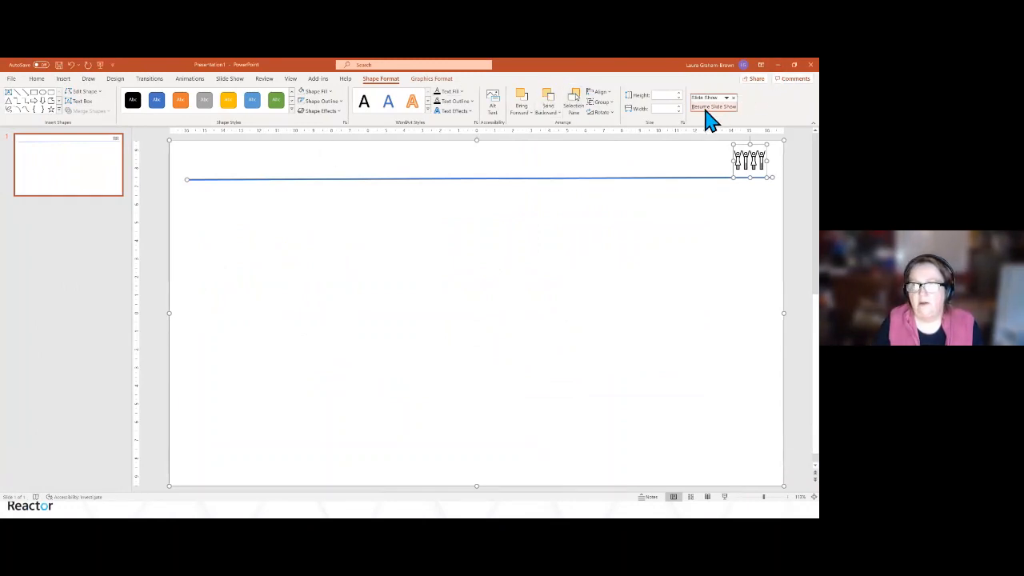
pyautogui.click(777, 65)
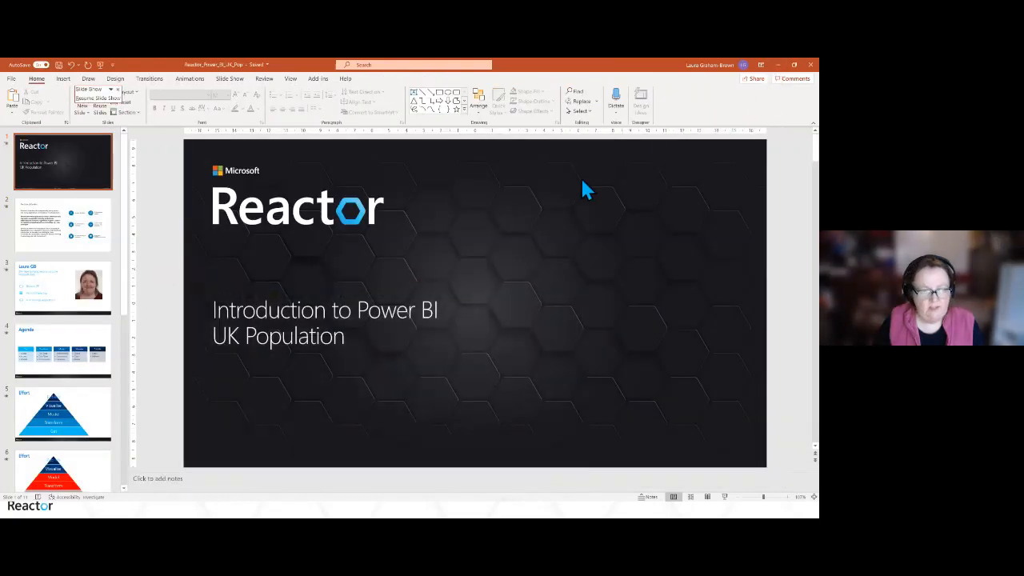
pyautogui.hotkey('alt', 'Tab')
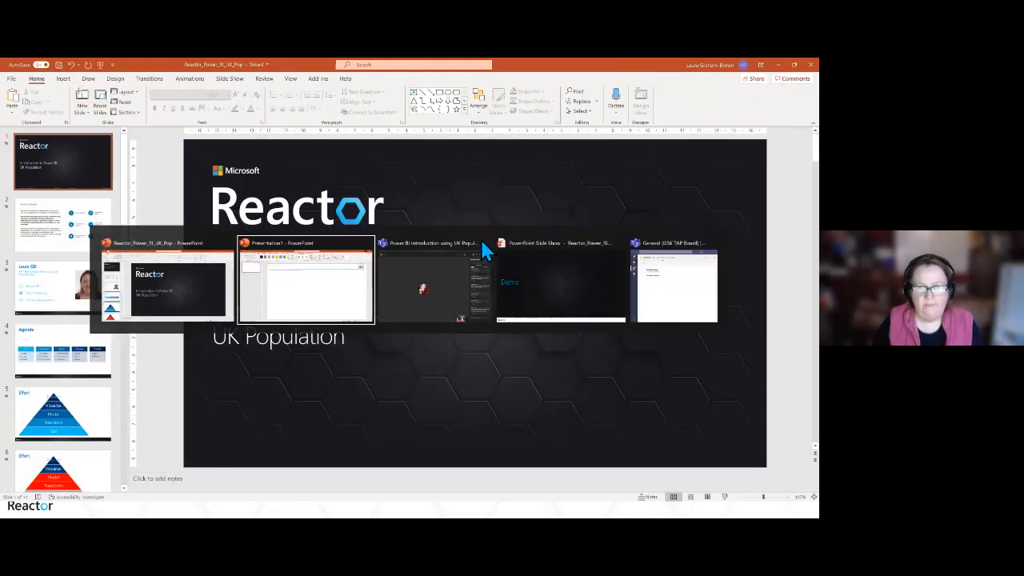
pyautogui.click(552, 284)
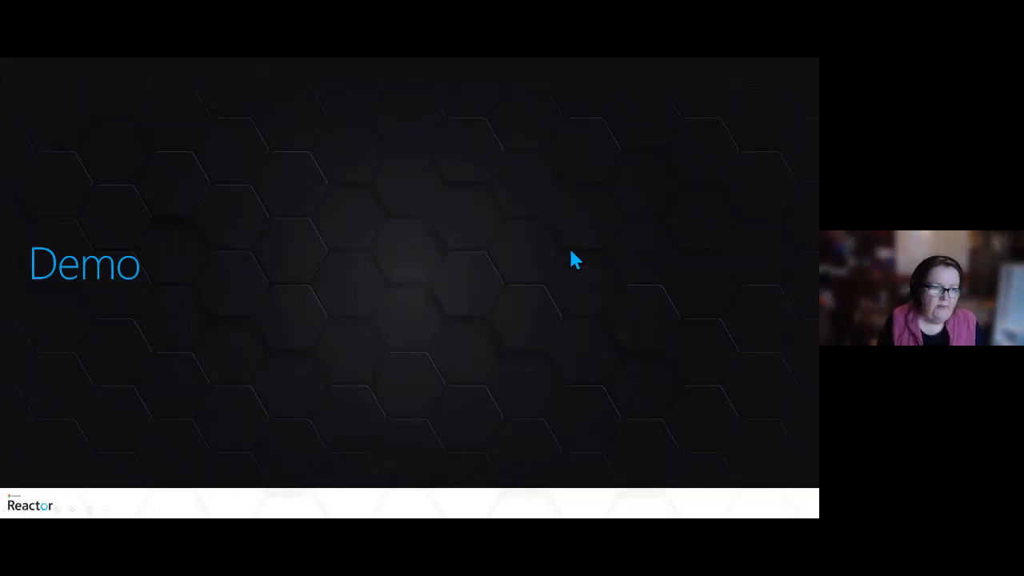
pyautogui.press('Right')
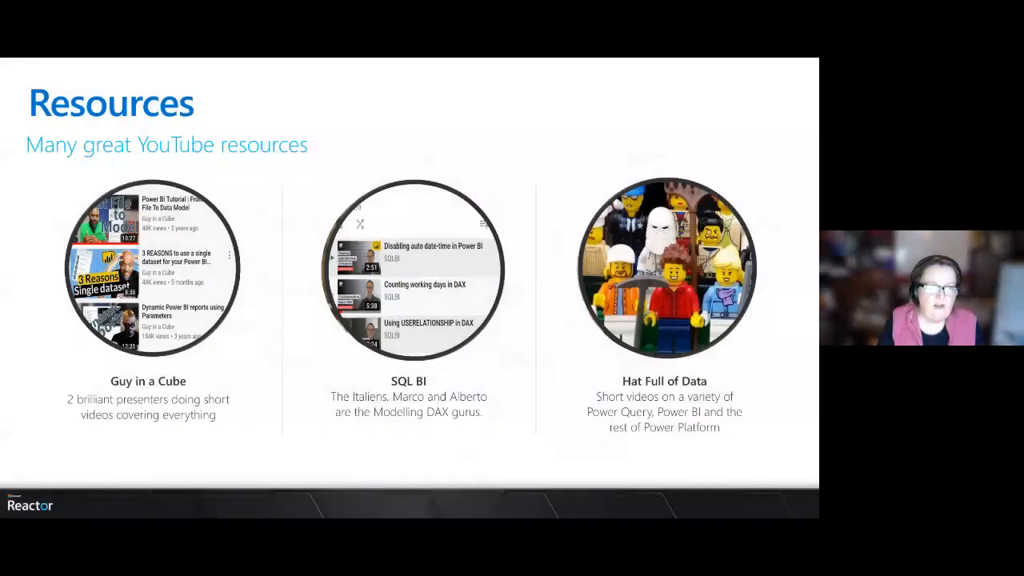